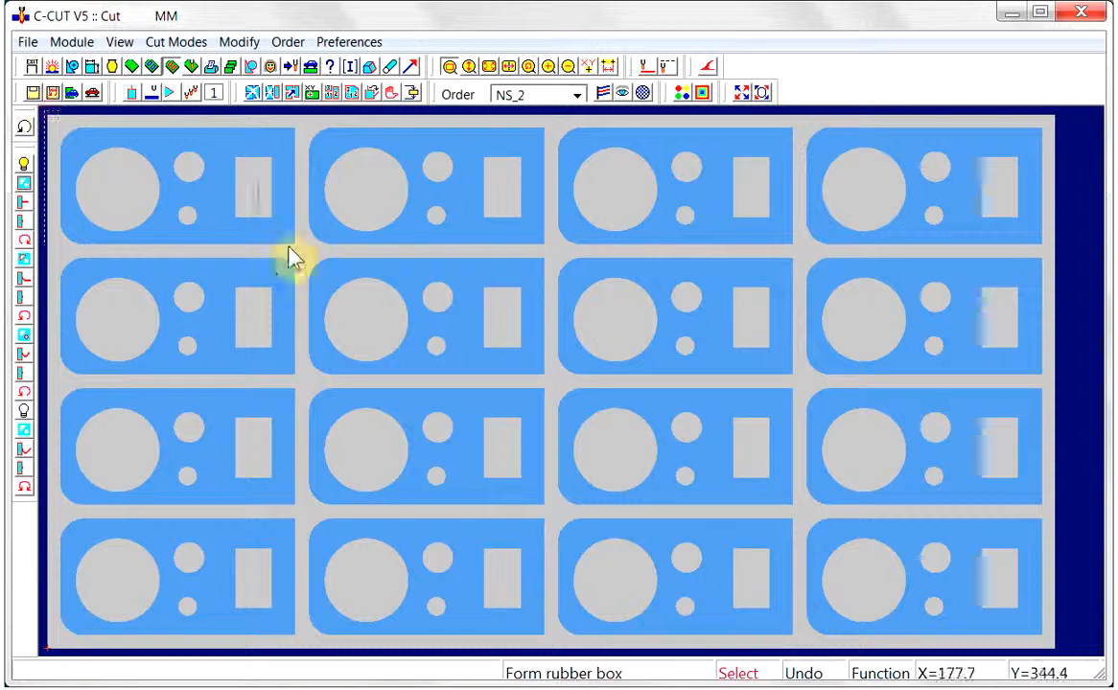
Test-cut the first part's outer contour with external lead-in offset 10 and leadout gap 0, and undo the cut
{"action": "left_click", "coordinate": [310, 268]}
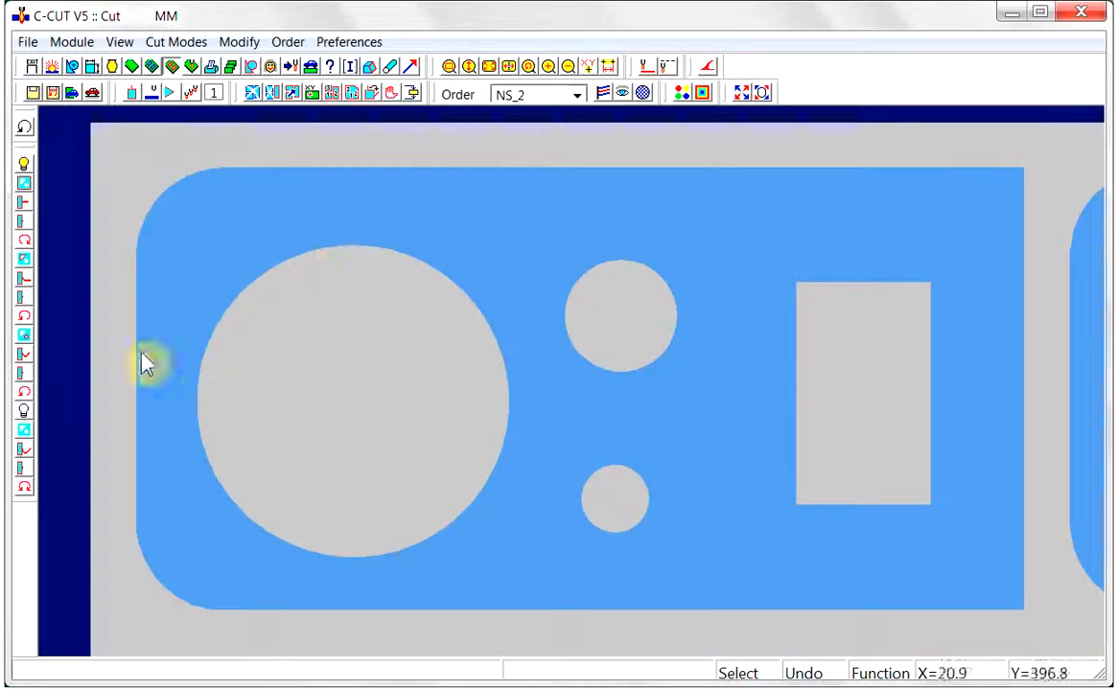
{"action": "left_click", "coordinate": [24, 203]}
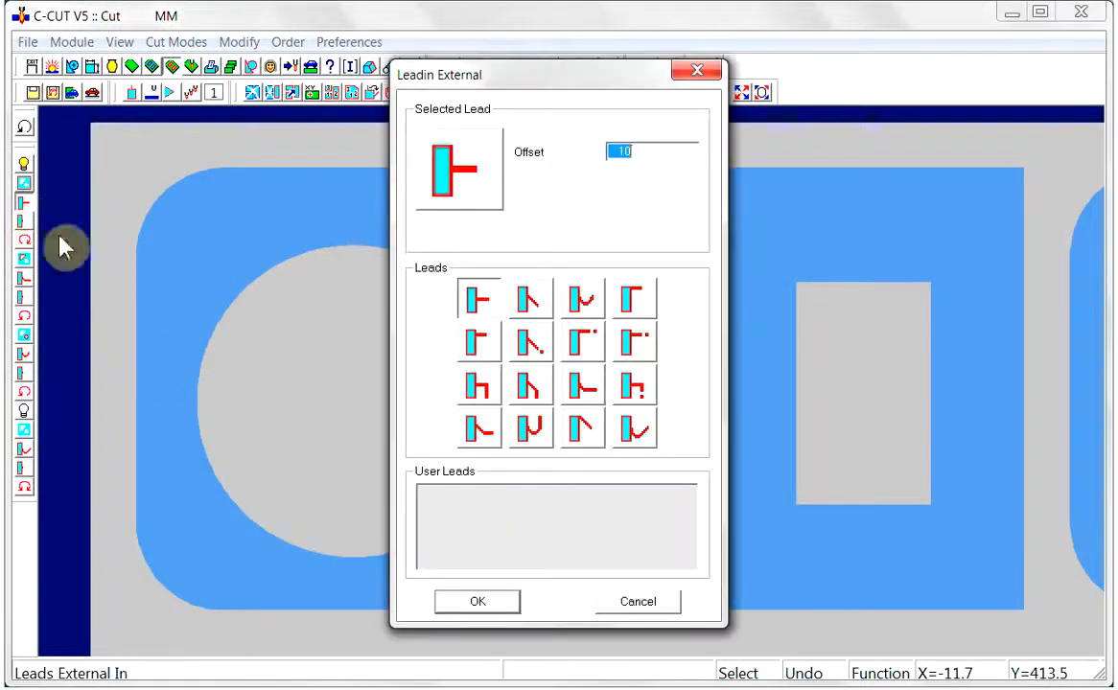
{"action": "left_click", "coordinate": [505, 605]}
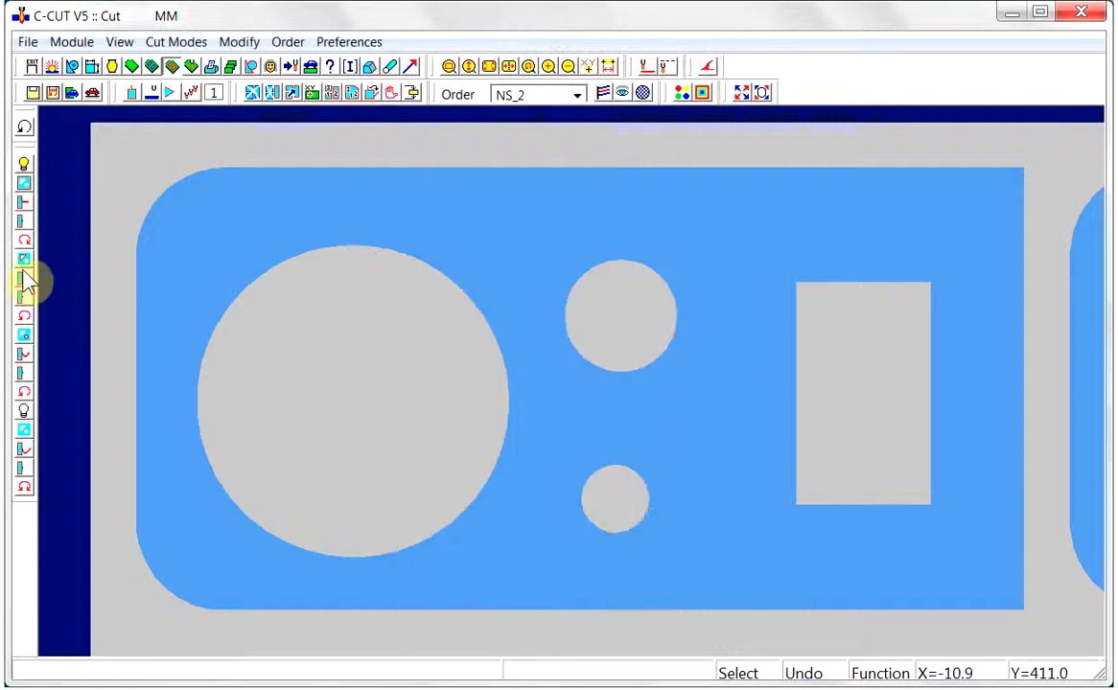
{"action": "left_click", "coordinate": [24, 222]}
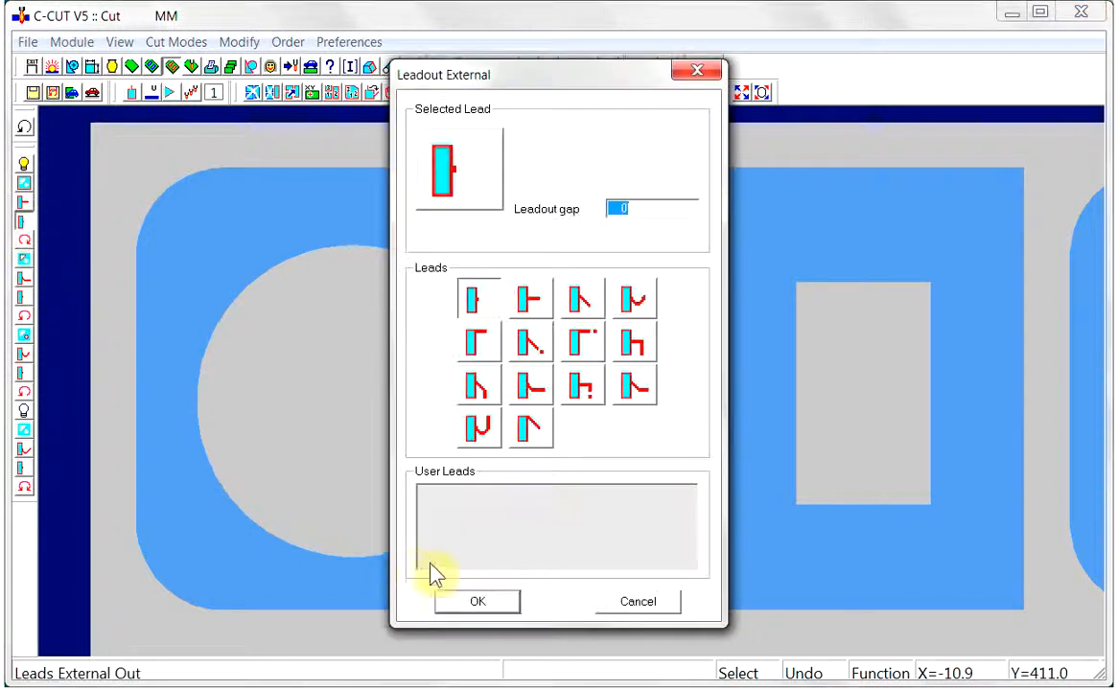
{"action": "left_click", "coordinate": [474, 601]}
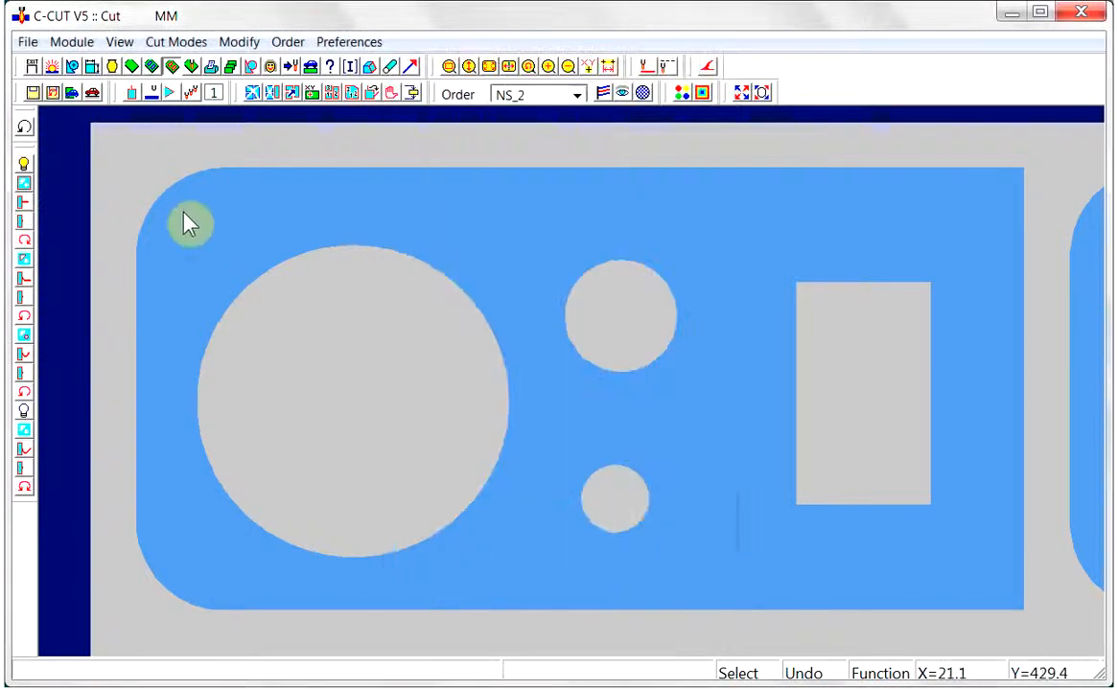
{"action": "left_click", "coordinate": [174, 203]}
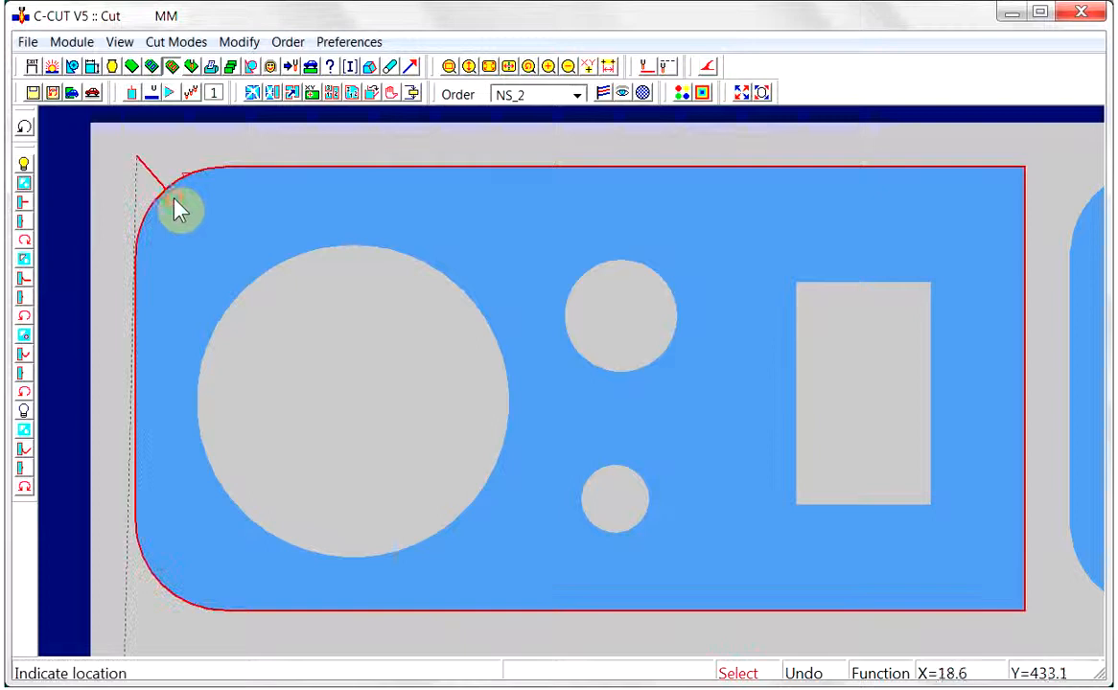
{"action": "left_click", "coordinate": [25, 133]}
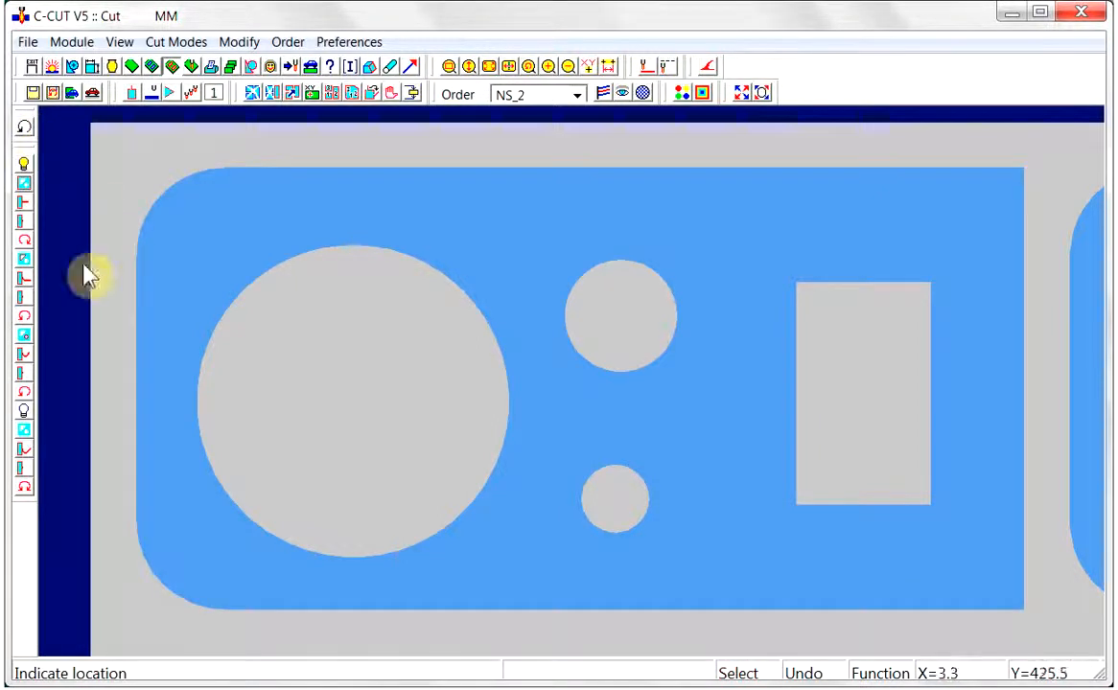
Test-cut the large circle and rectangle with internal lead-in radius 5, offset 5 and length 10, and undo both cuts
{"action": "left_click", "coordinate": [27, 280]}
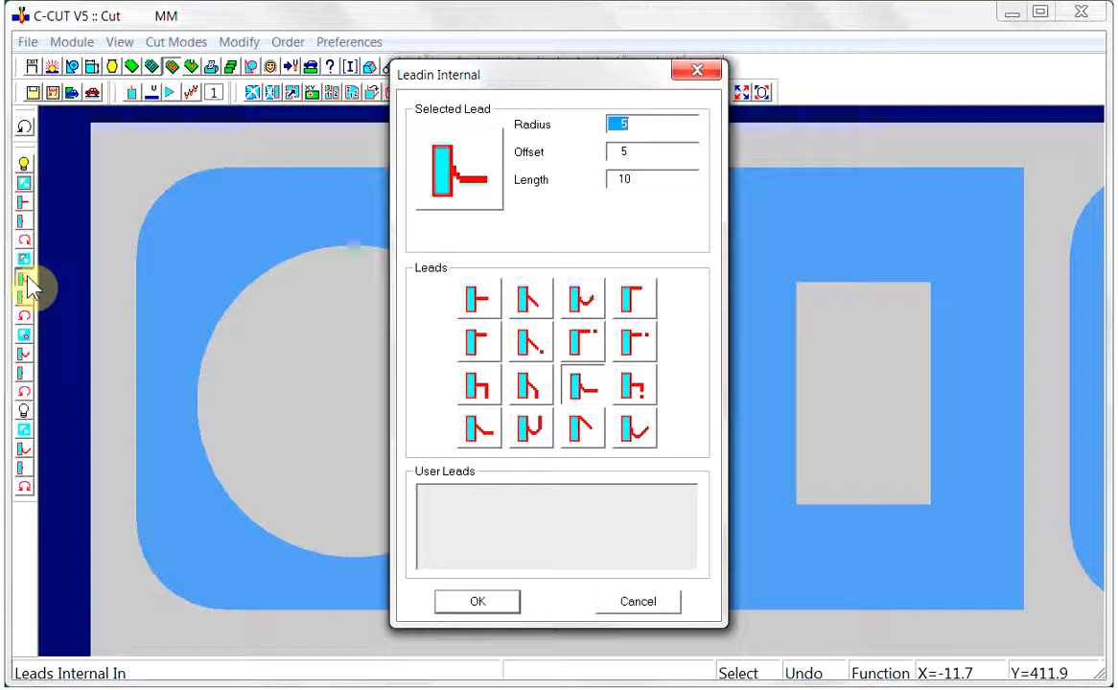
{"action": "left_click", "coordinate": [477, 602]}
{"action": "left_click", "coordinate": [24, 299]}
{"action": "left_click", "coordinate": [486, 604]}
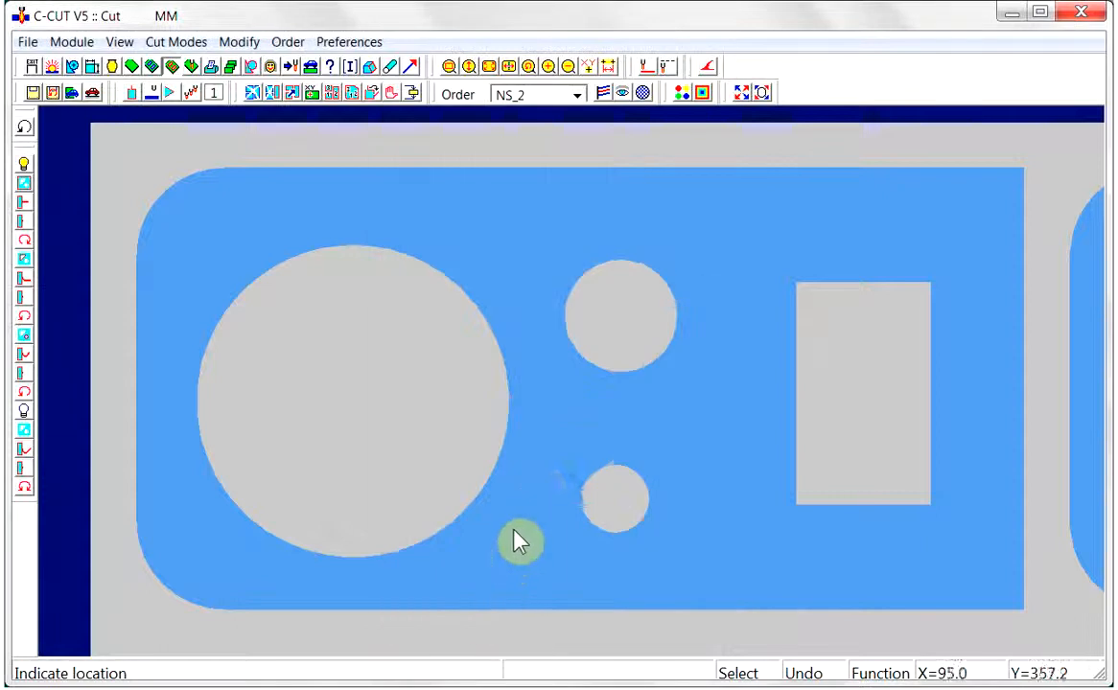
{"action": "left_click", "coordinate": [521, 443]}
{"action": "left_click", "coordinate": [794, 446]}
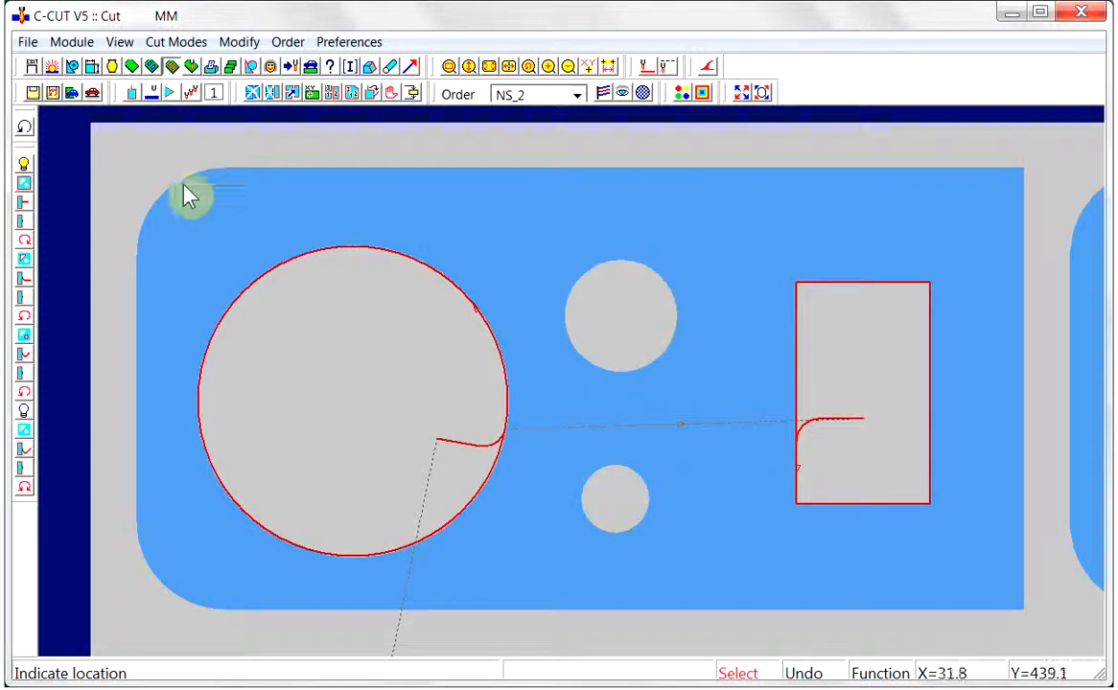
{"action": "left_click", "coordinate": [23, 127]}
{"action": "left_click", "coordinate": [23, 127]}
Test-cut the two small round holes with the hole lead-in and a leadout gap of 0, and undo both cuts
{"action": "left_click", "coordinate": [24, 353]}
{"action": "left_click", "coordinate": [473, 602]}
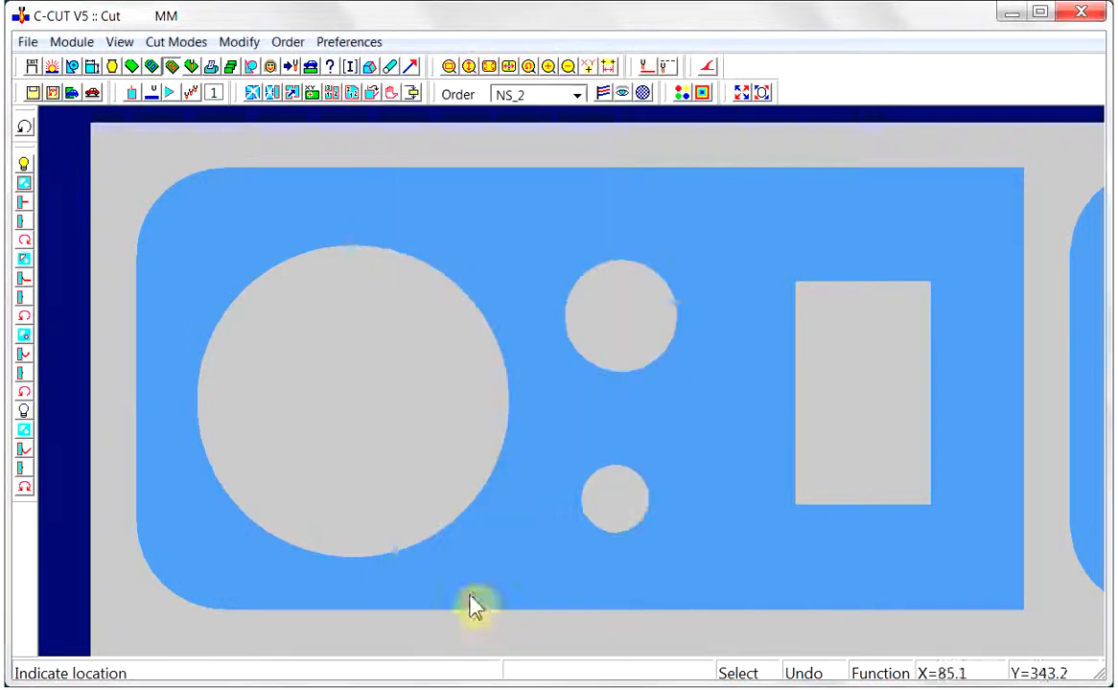
{"action": "left_click", "coordinate": [24, 374]}
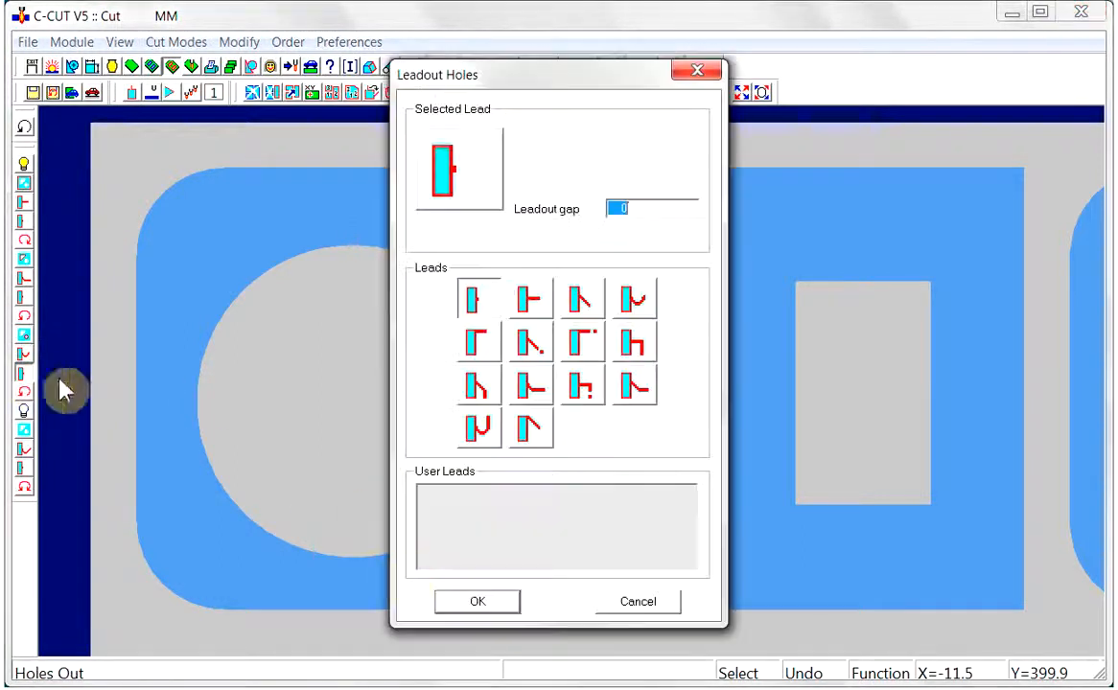
{"action": "left_click", "coordinate": [477, 602]}
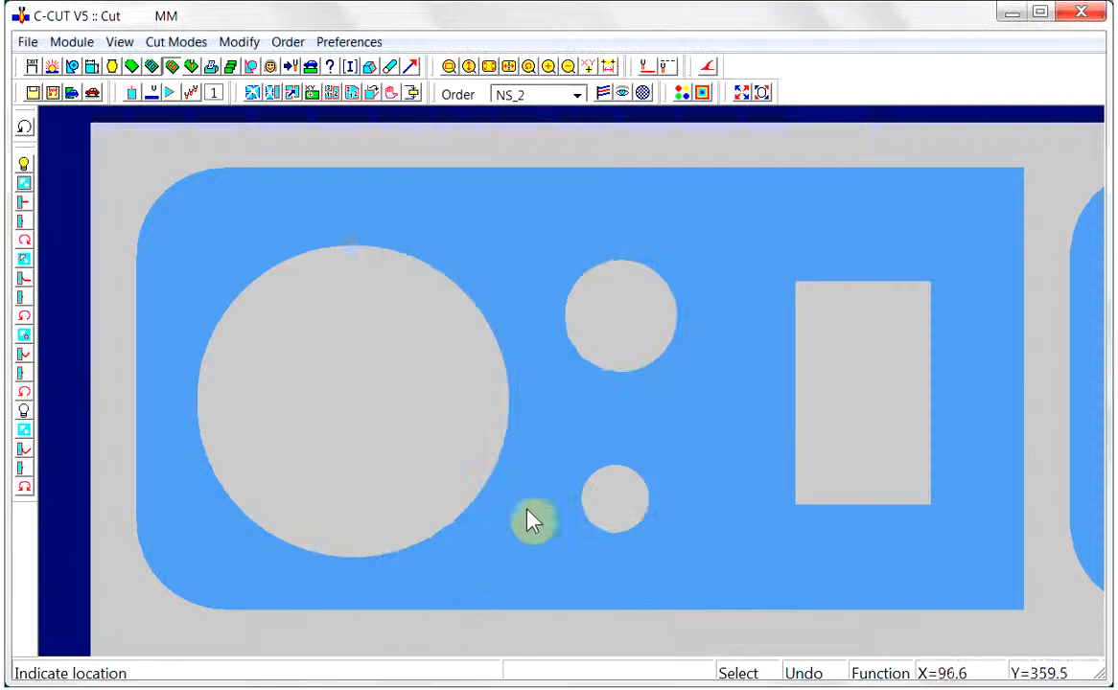
{"action": "left_click", "coordinate": [588, 382]}
{"action": "left_click", "coordinate": [579, 524]}
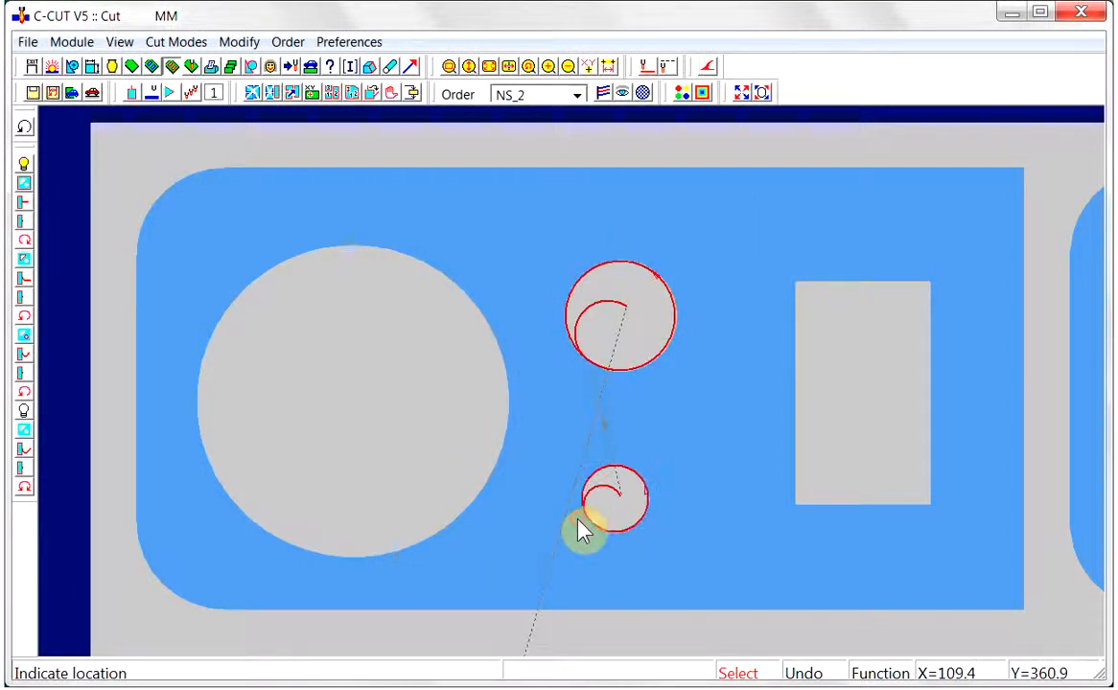
{"action": "left_click", "coordinate": [25, 127]}
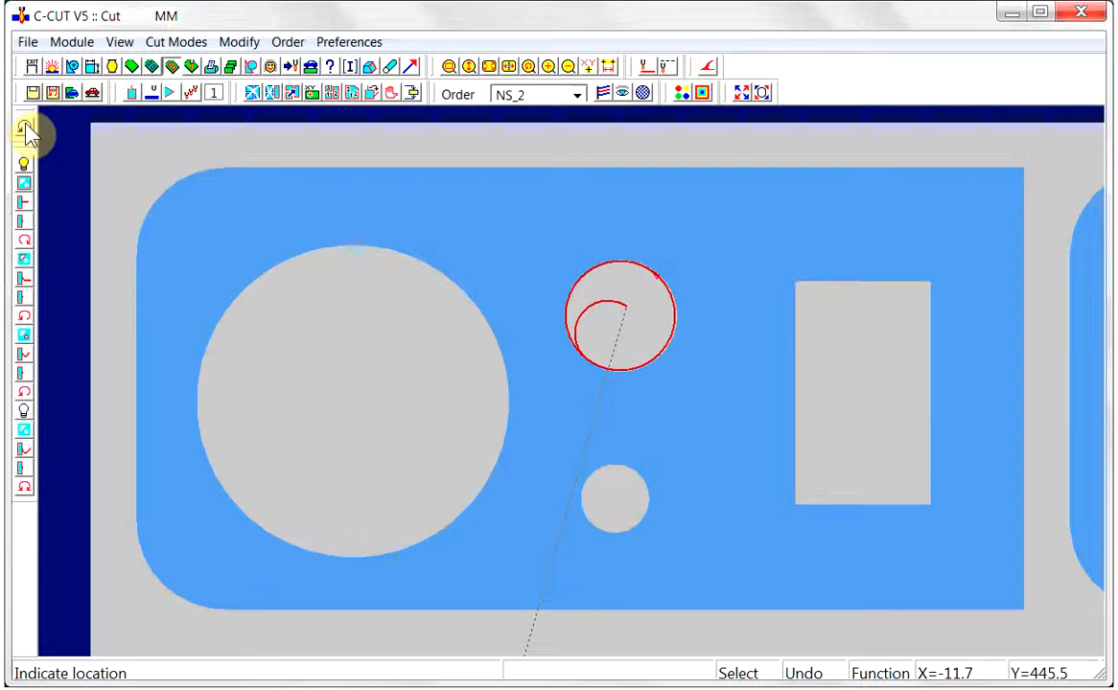
{"action": "left_click", "coordinate": [26, 130]}
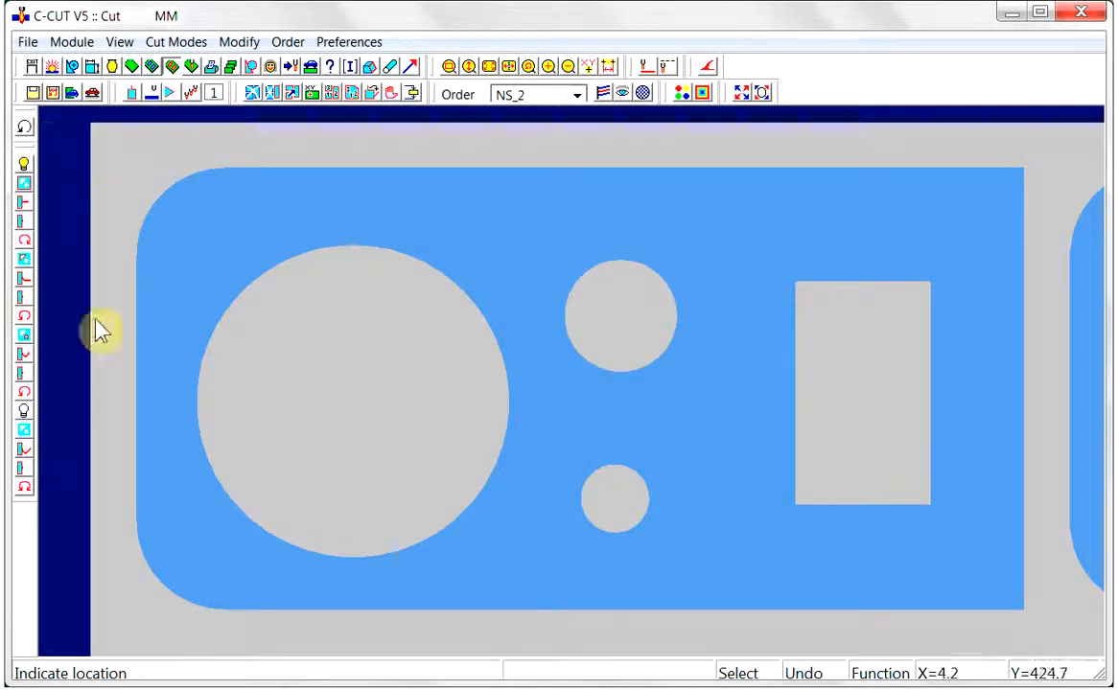
Activate the alternative lead set, cut the rectangle, two small holes, large circle and outer contour, and clear all the cuts
{"action": "left_click", "coordinate": [24, 410]}
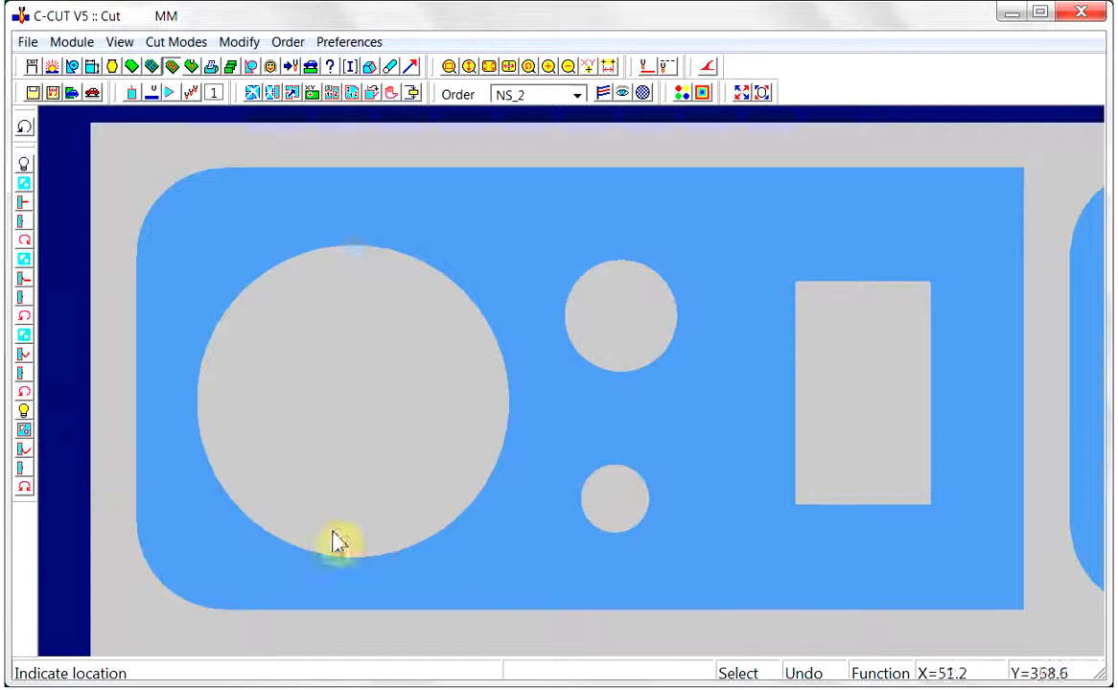
{"action": "left_click", "coordinate": [860, 523]}
{"action": "left_click", "coordinate": [615, 551]}
{"action": "left_click", "coordinate": [617, 390]}
{"action": "left_click", "coordinate": [550, 428]}
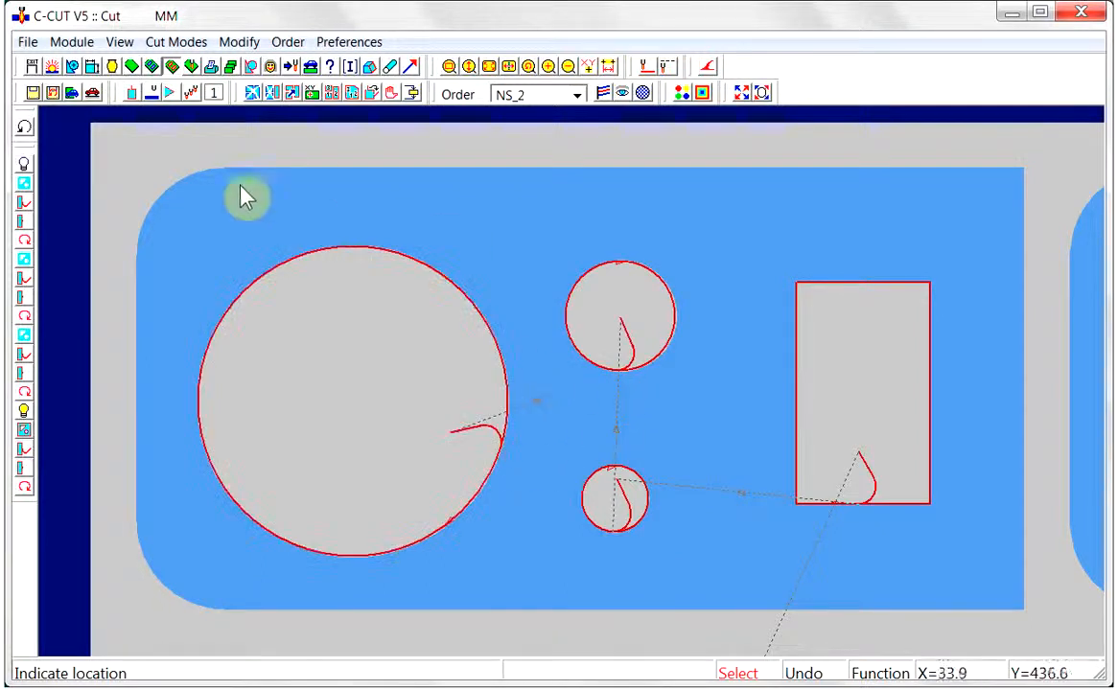
{"action": "left_click", "coordinate": [168, 206]}
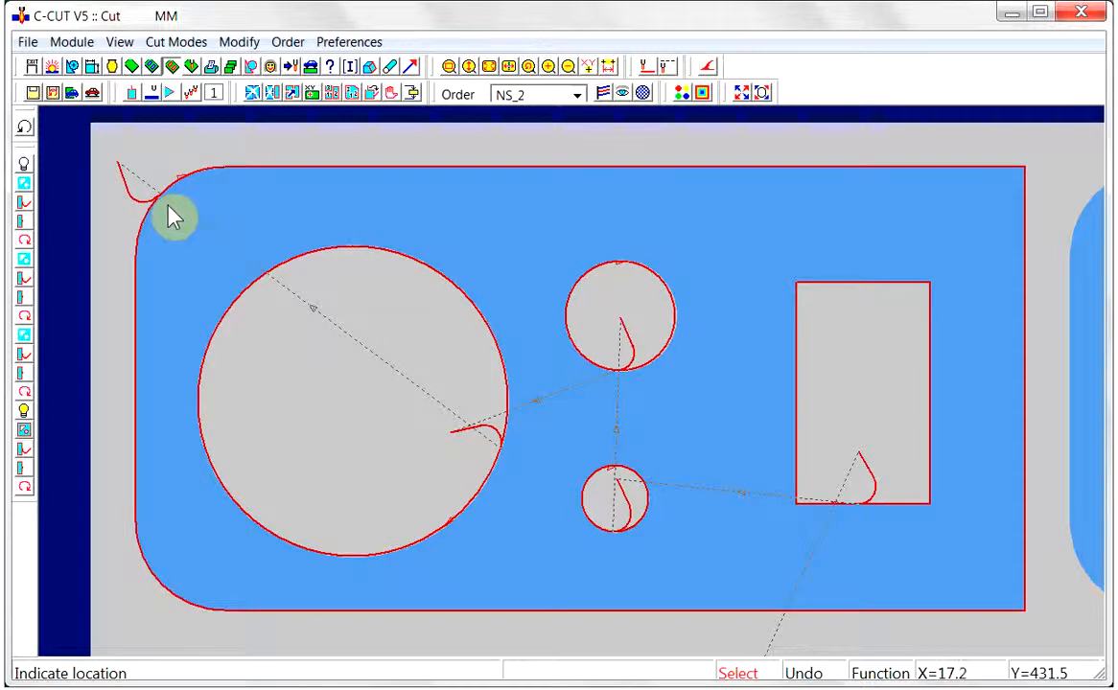
{"action": "left_click", "coordinate": [251, 93]}
{"action": "left_click", "coordinate": [486, 376]}
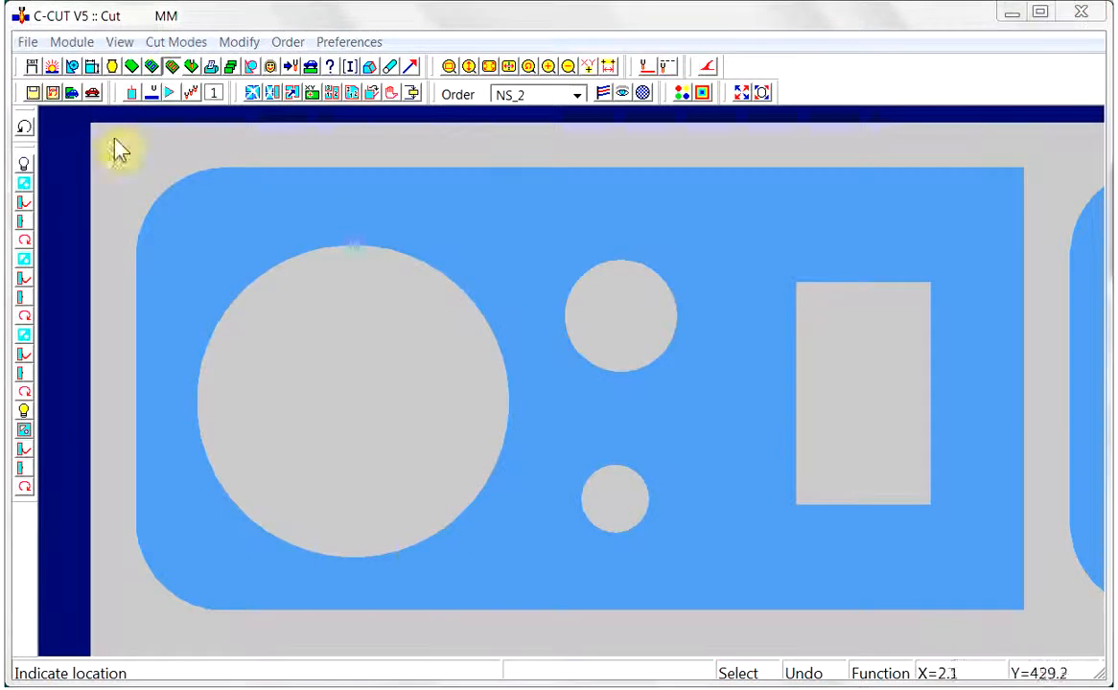
Switch to the User module, select machine HPR260-130A, and review its options for copying and pasting leads
{"action": "left_click", "coordinate": [270, 67]}
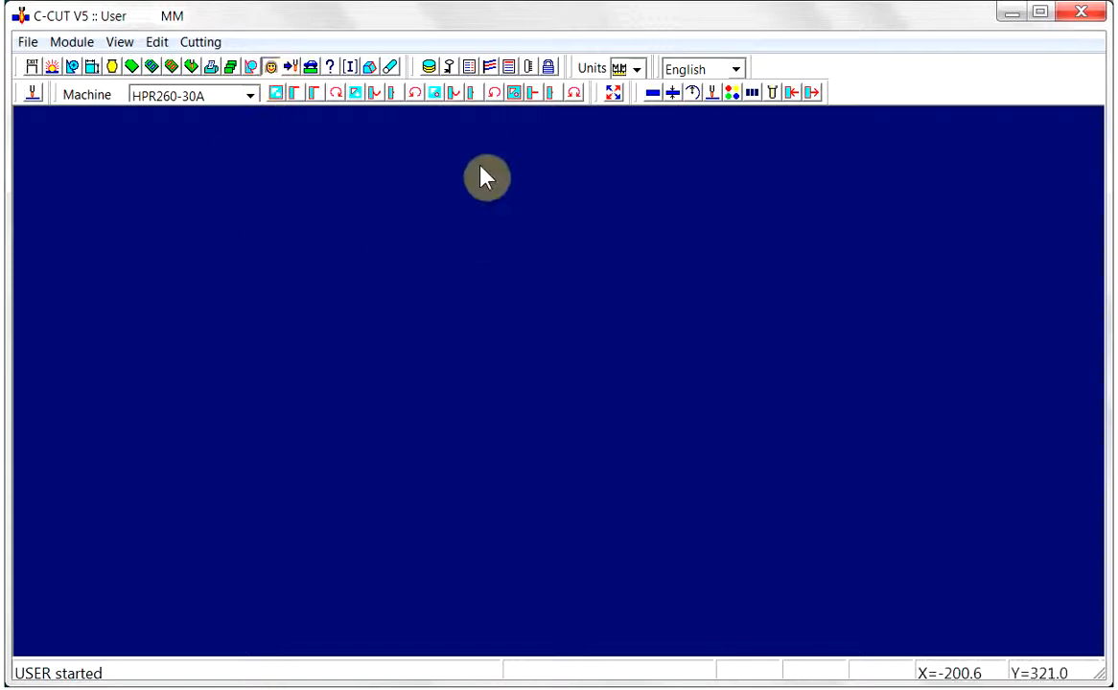
{"action": "left_click", "coordinate": [251, 95]}
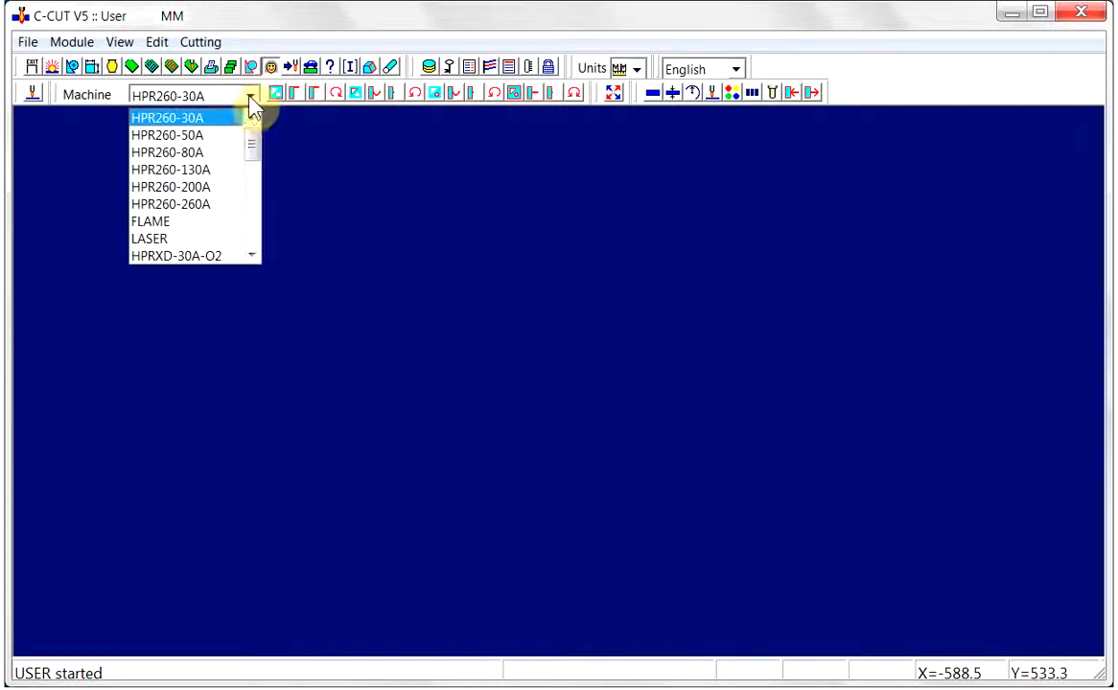
{"action": "left_click", "coordinate": [182, 170]}
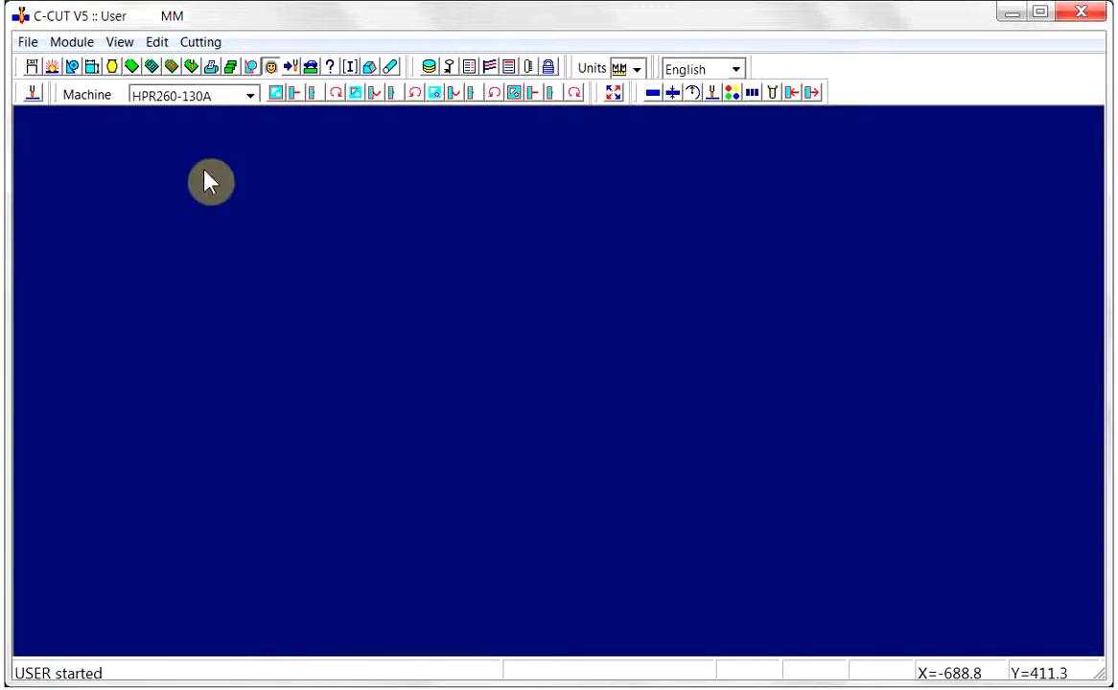
{"action": "left_click", "coordinate": [614, 94]}
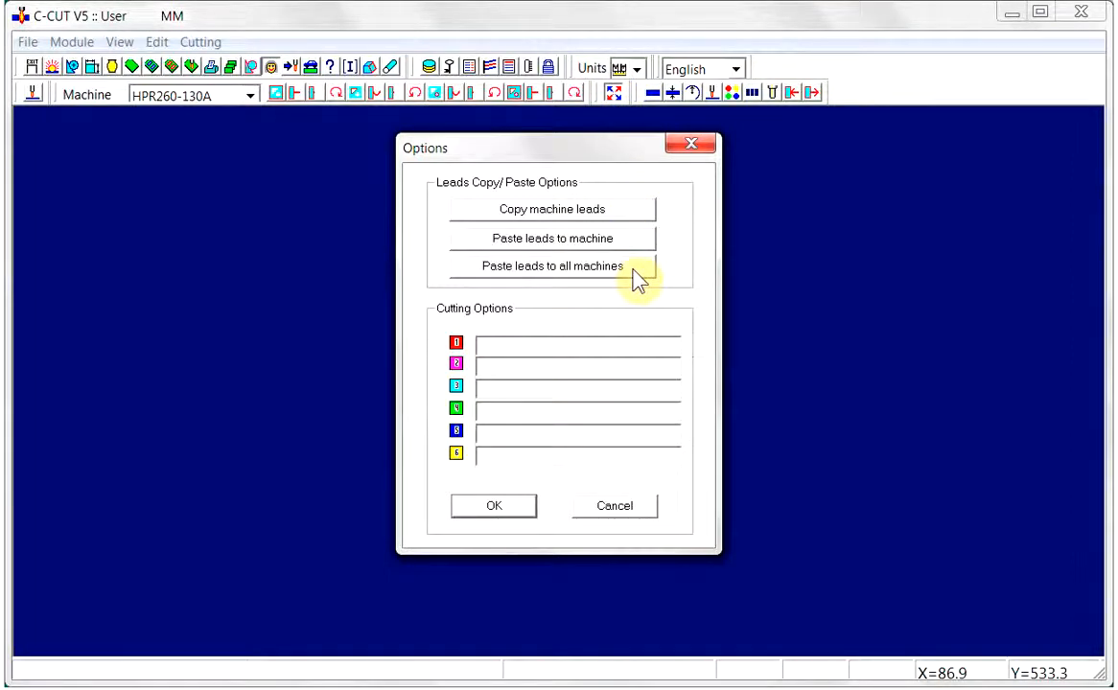
{"action": "left_click", "coordinate": [514, 506]}
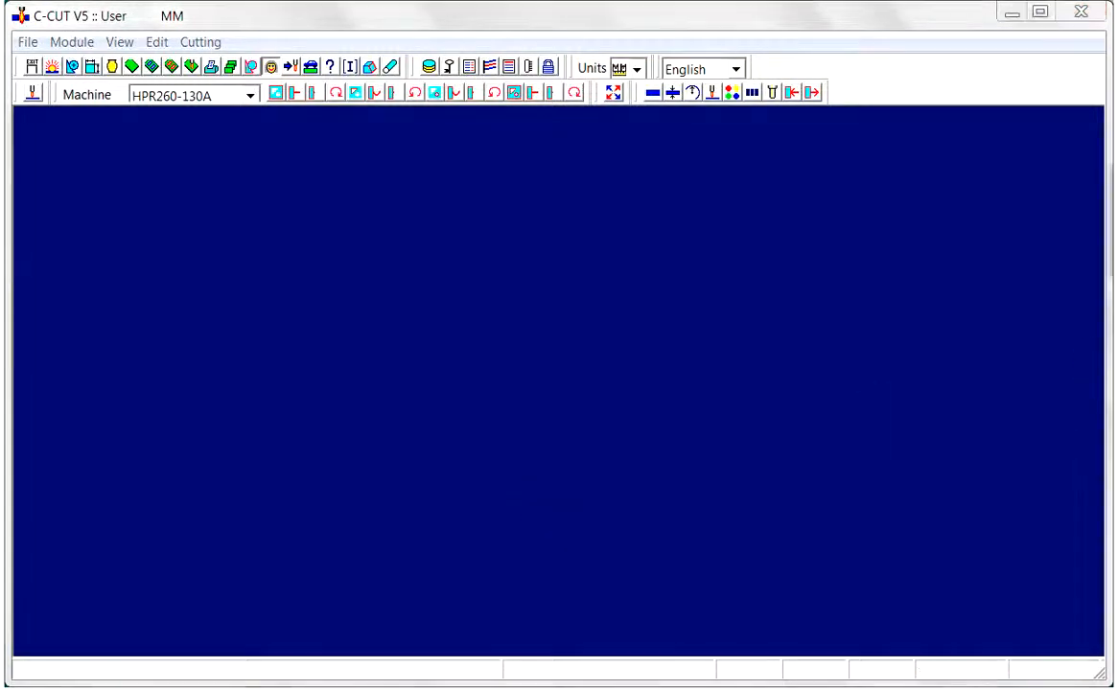
In the geometry control defaults, set the maximum small-hole radius factor to 1 times the thickness and apply it
{"action": "left_click", "coordinate": [469, 66]}
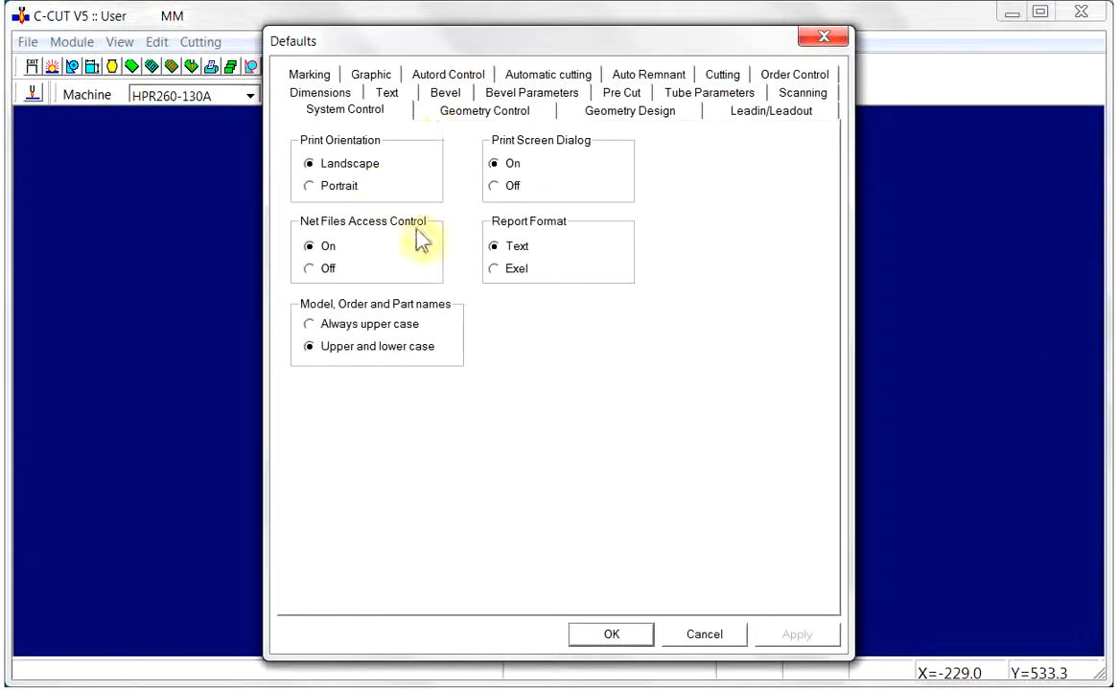
{"action": "left_click", "coordinate": [508, 111]}
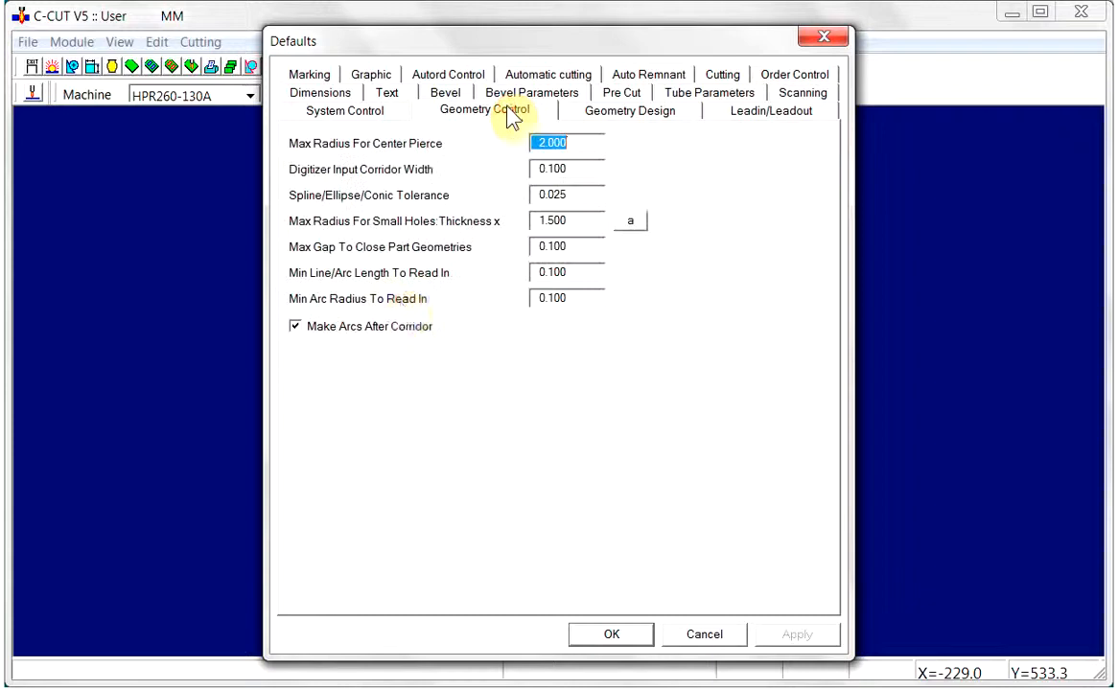
{"action": "left_click", "coordinate": [588, 224]}
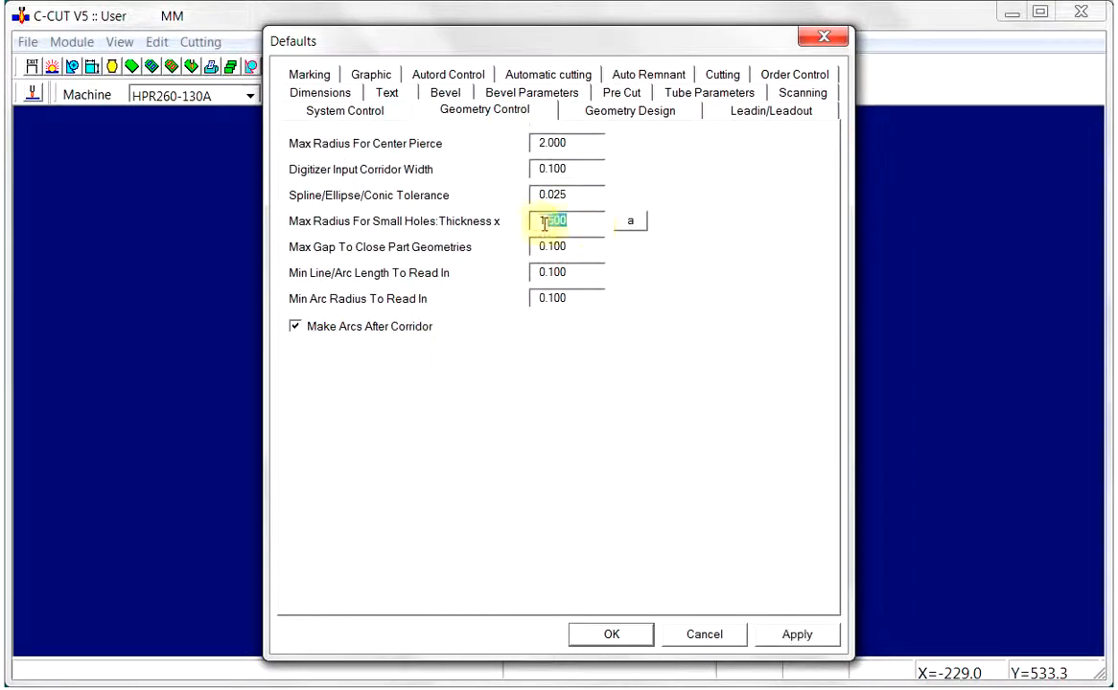
{"action": "type", "text": "1"}
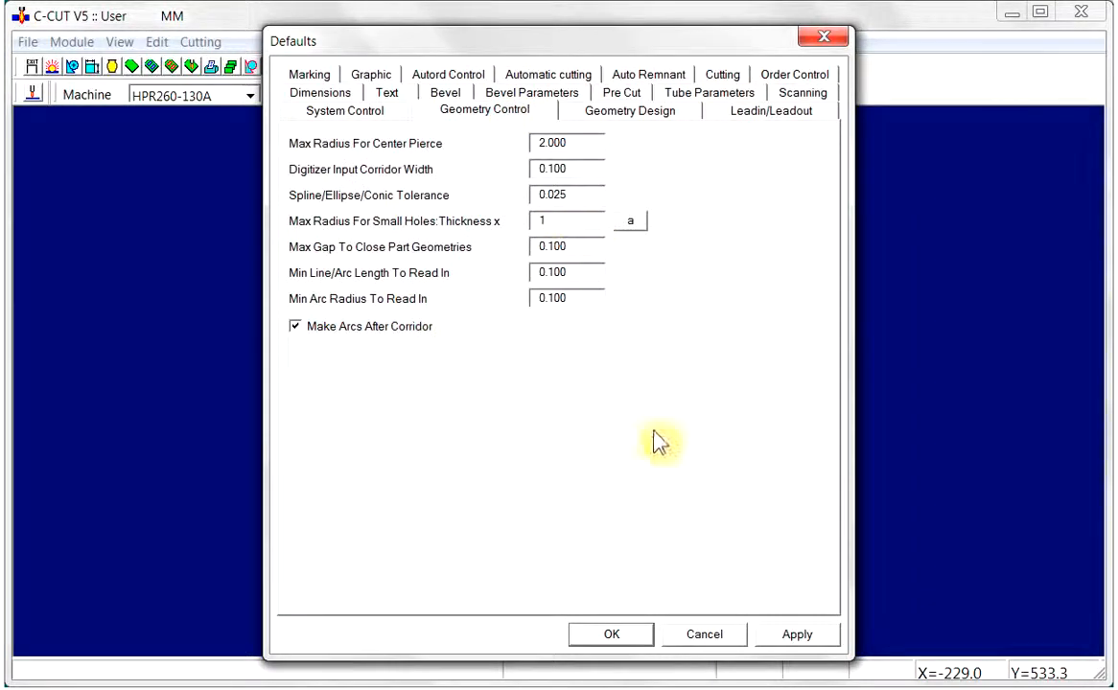
{"action": "left_click", "coordinate": [796, 635]}
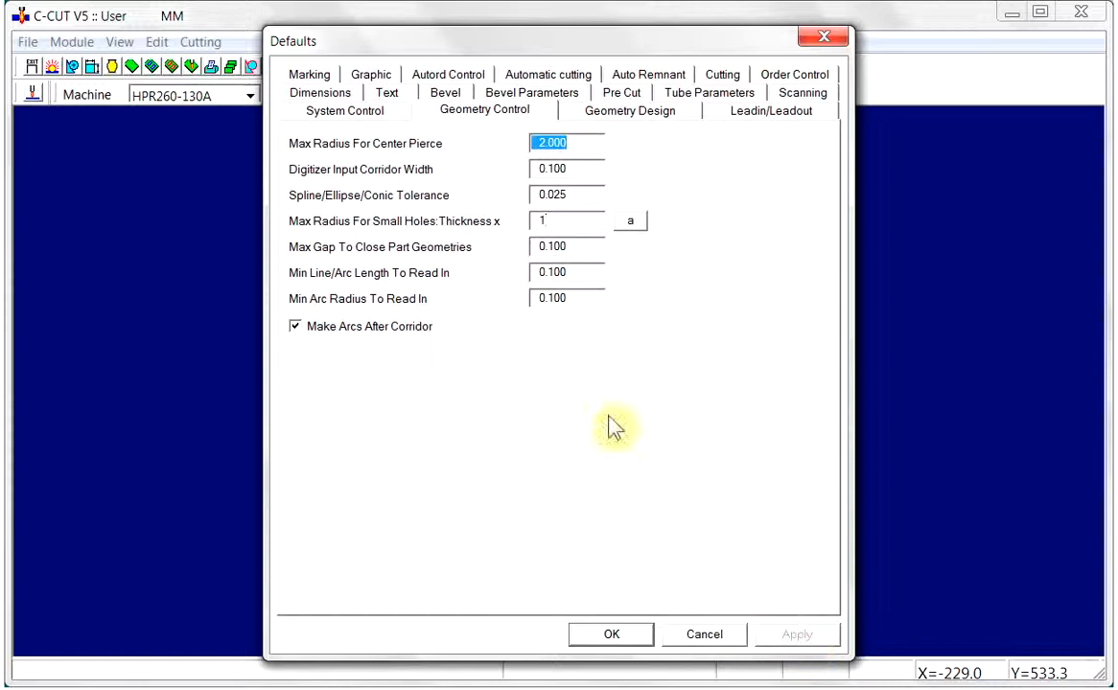
Set the maximum small-hole radius factor to 2 times the thickness and apply it
{"action": "double_click", "coordinate": [544, 219]}
{"action": "type", "text": "2"}
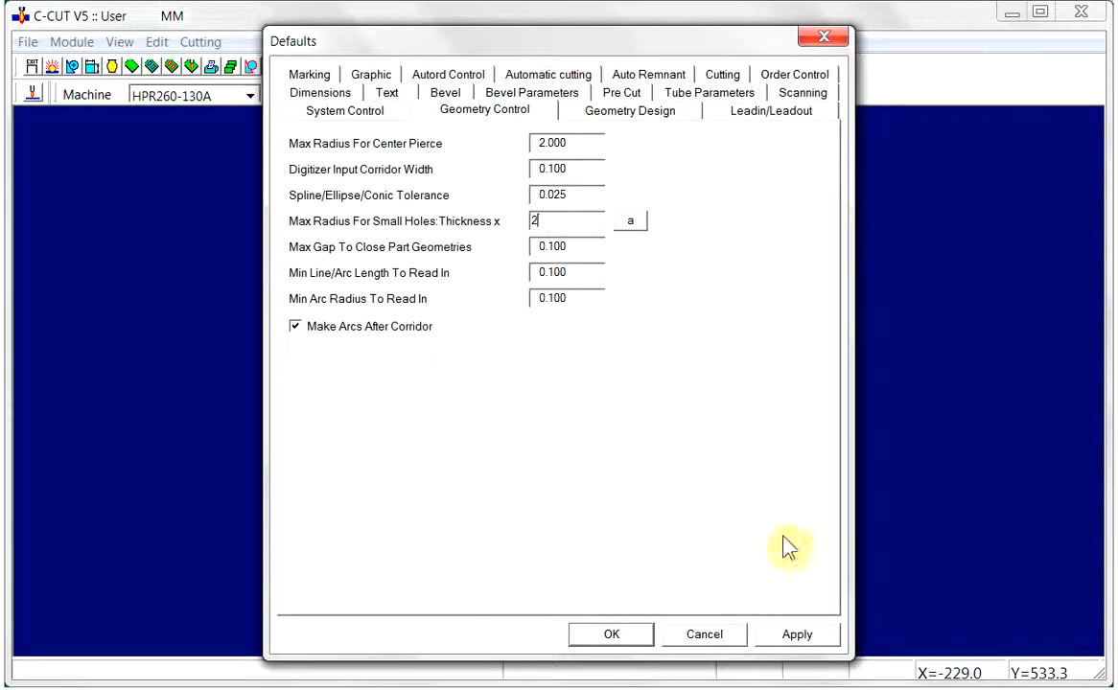
{"action": "left_click", "coordinate": [781, 628]}
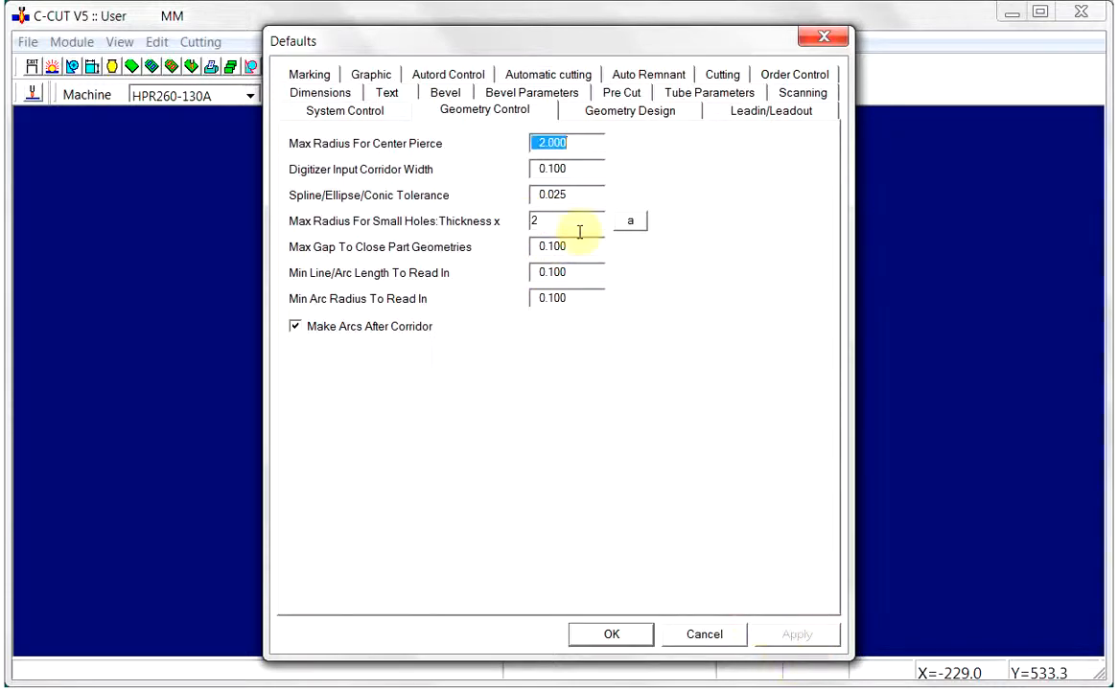
Set the maximum small-hole radius factor to 1.5 times the thickness, apply it and close the defaults
{"action": "double_click", "coordinate": [552, 223]}
{"action": "type", "text": "1.5"}
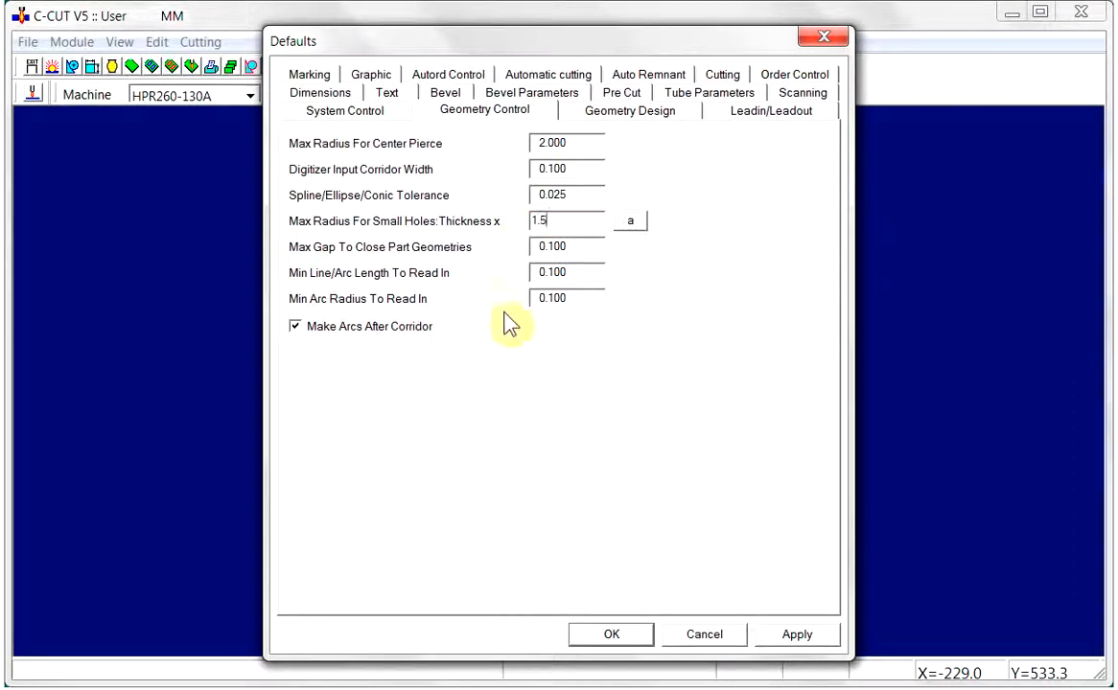
{"action": "left_click", "coordinate": [798, 636]}
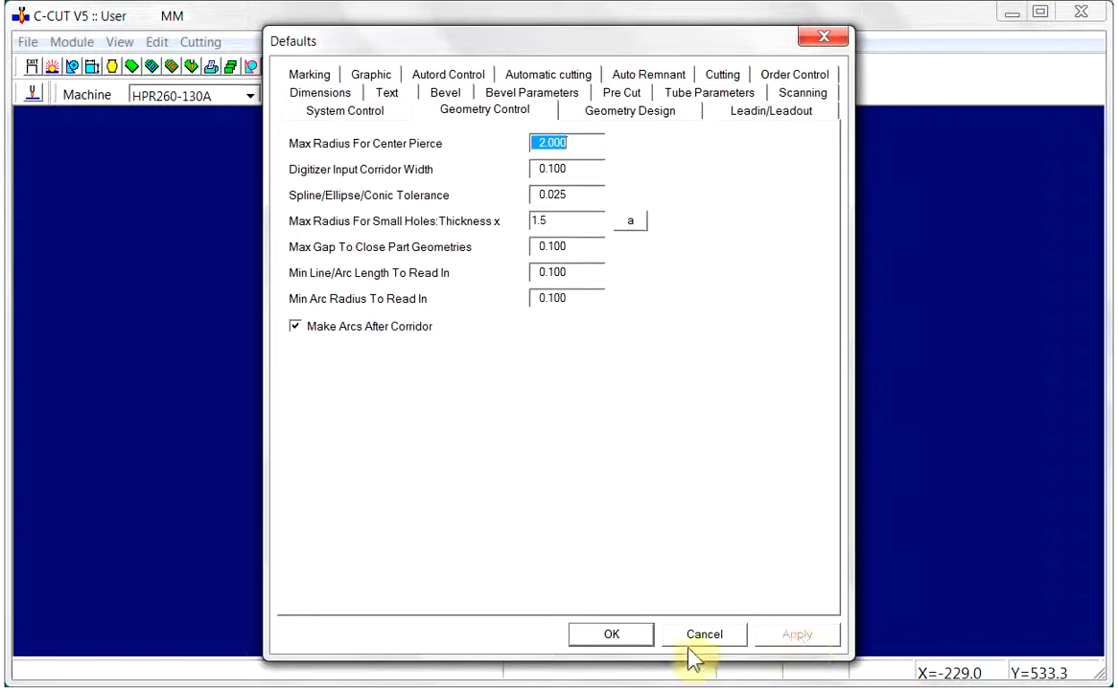
{"action": "left_click", "coordinate": [623, 635]}
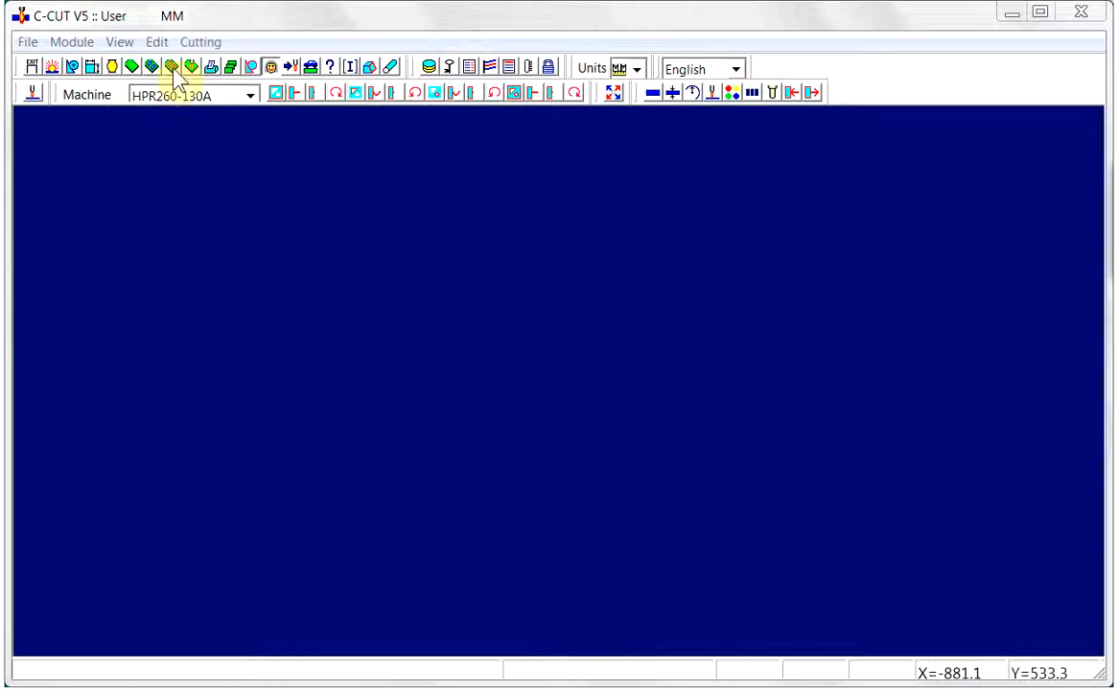
Switch to the Cut module and set the internal lead-in for the upper-left nested part to a straight lead with offset 15
{"action": "left_click", "coordinate": [172, 67]}
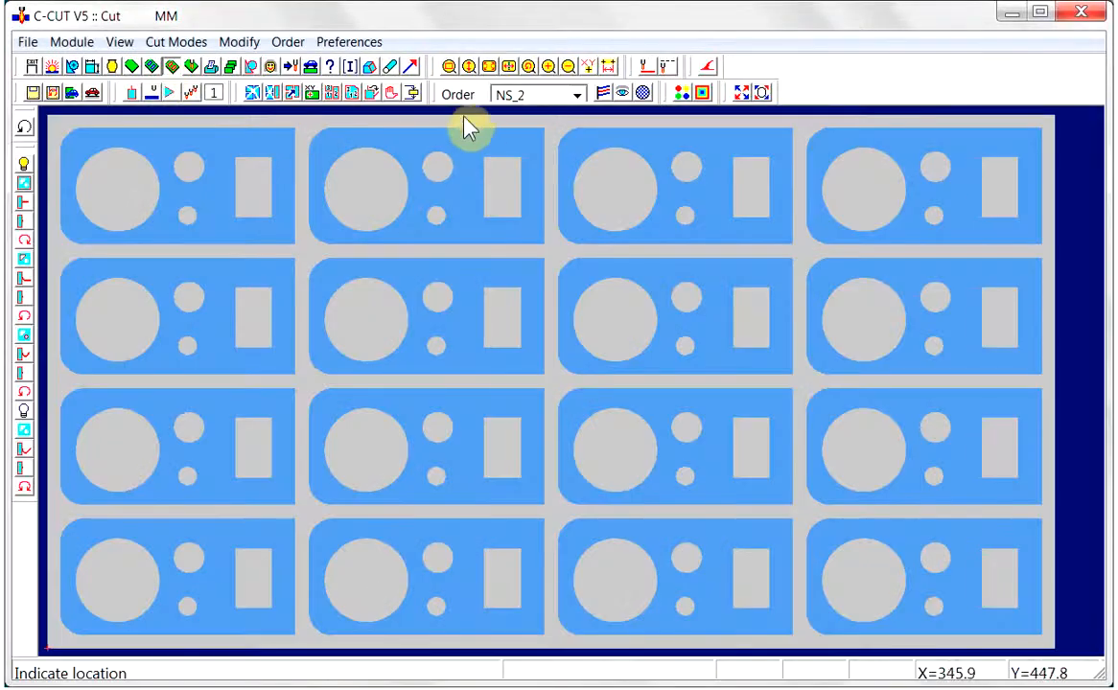
{"action": "left_click", "coordinate": [449, 67]}
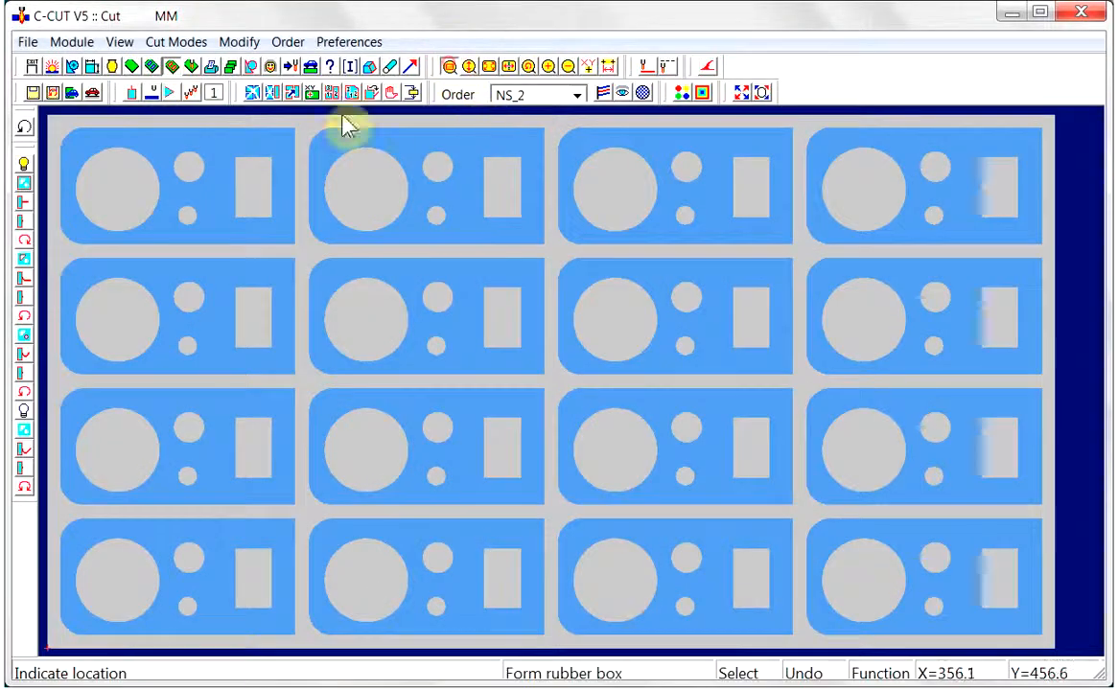
{"action": "left_click", "coordinate": [59, 125]}
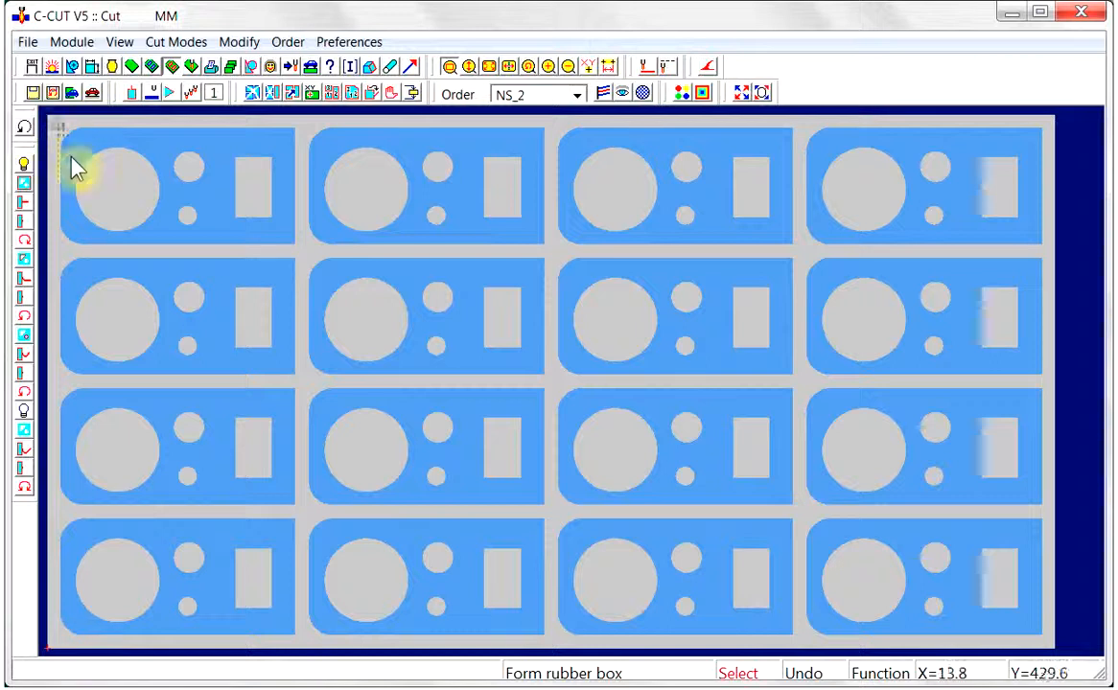
{"action": "left_click", "coordinate": [307, 260]}
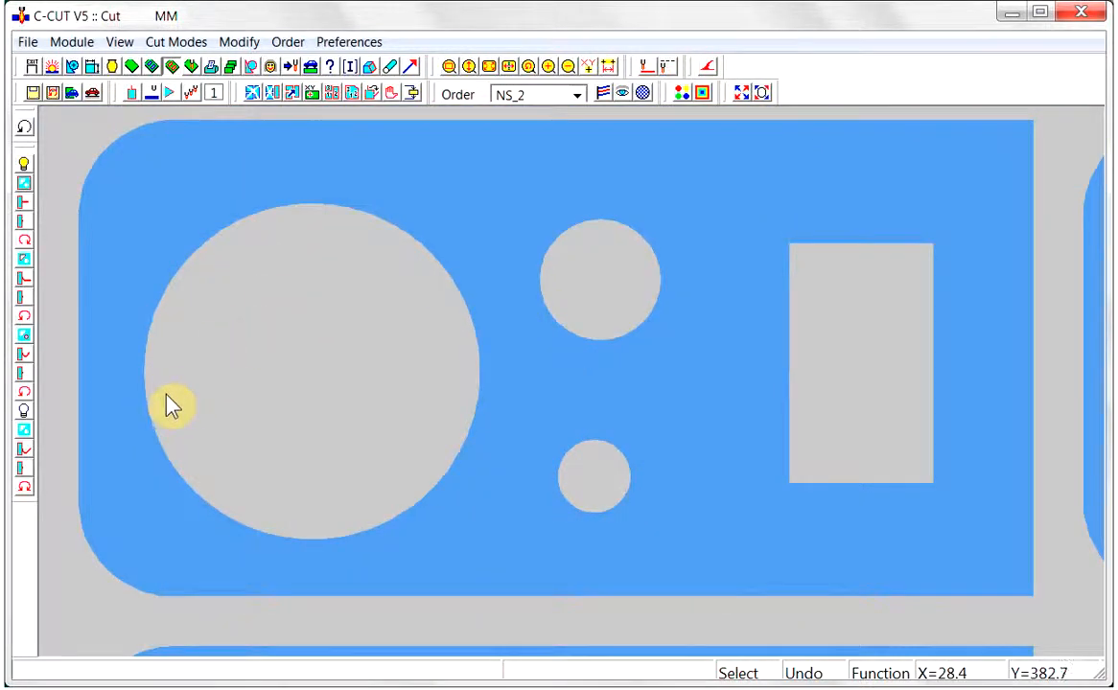
{"action": "left_click", "coordinate": [24, 278]}
{"action": "left_click", "coordinate": [479, 303]}
{"action": "double_click", "coordinate": [611, 153]}
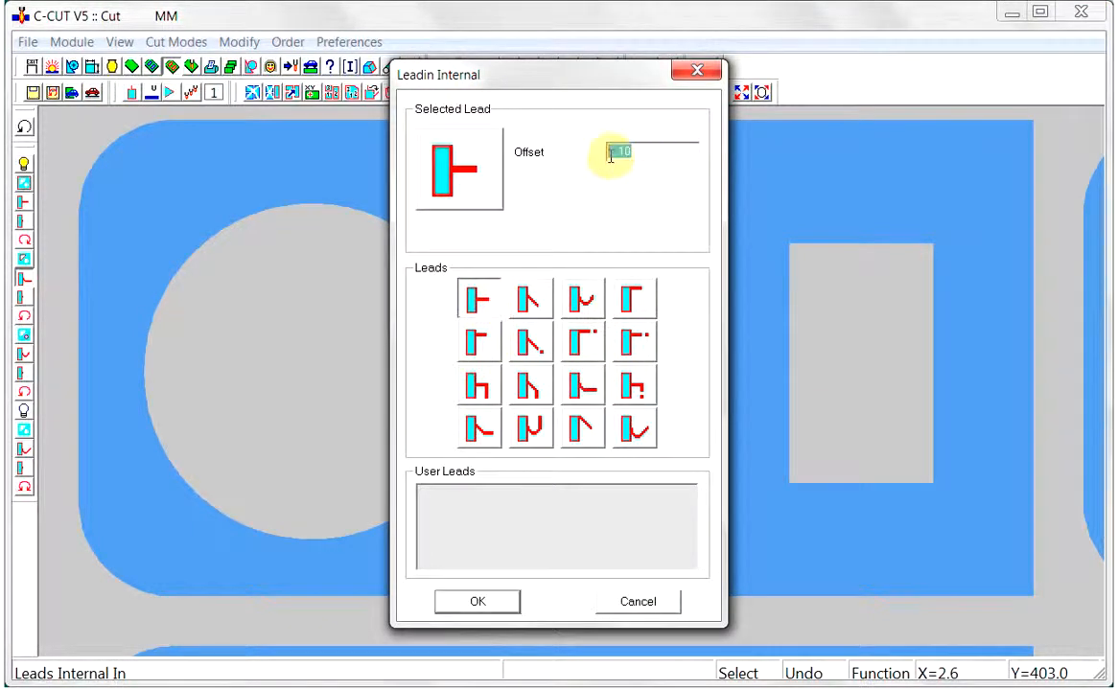
{"action": "type", "text": "15"}
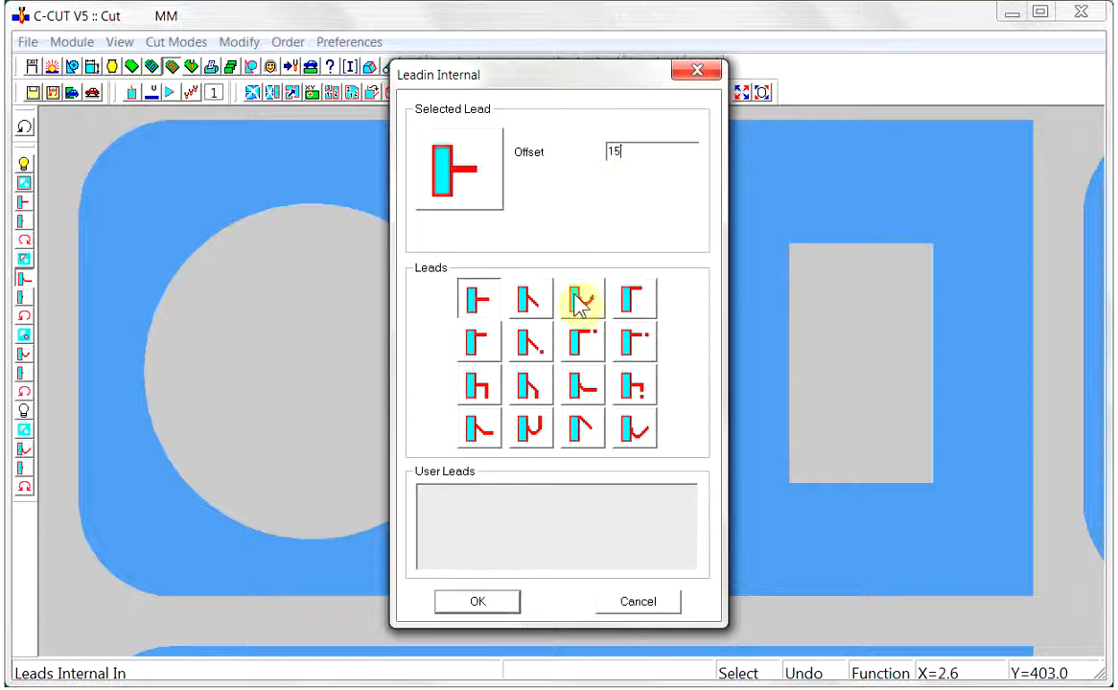
{"action": "left_click", "coordinate": [491, 606]}
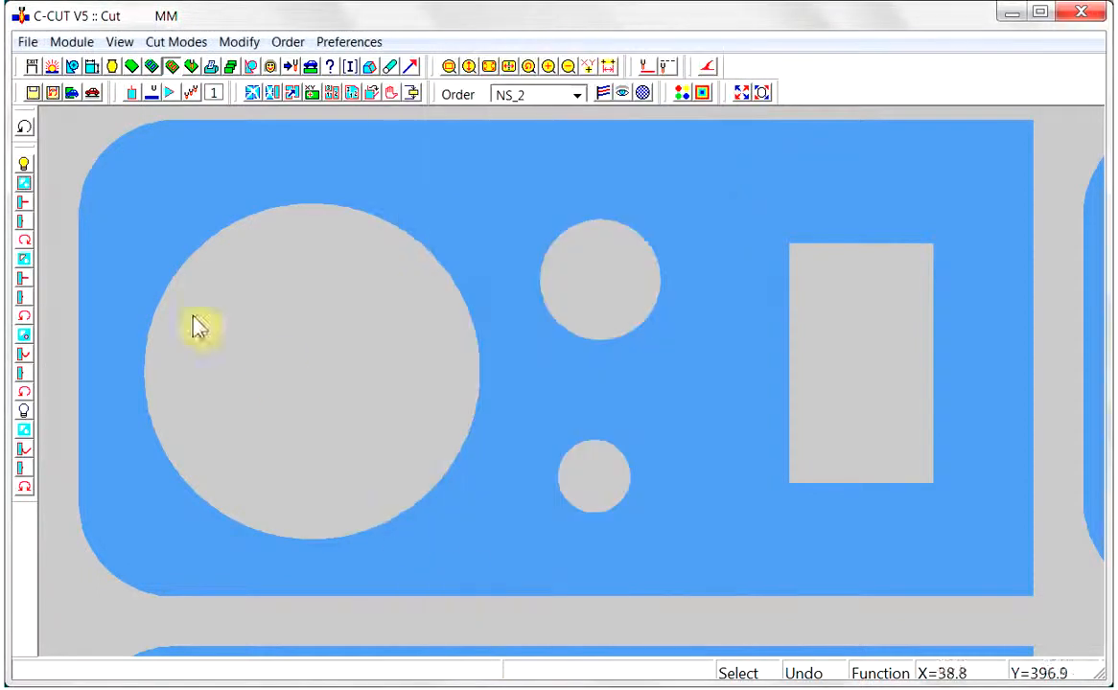
Try a straight internal lead-out with offset 5 and gap 3 on the rectangular opening's left edge, and undo the cut
{"action": "left_click", "coordinate": [25, 299]}
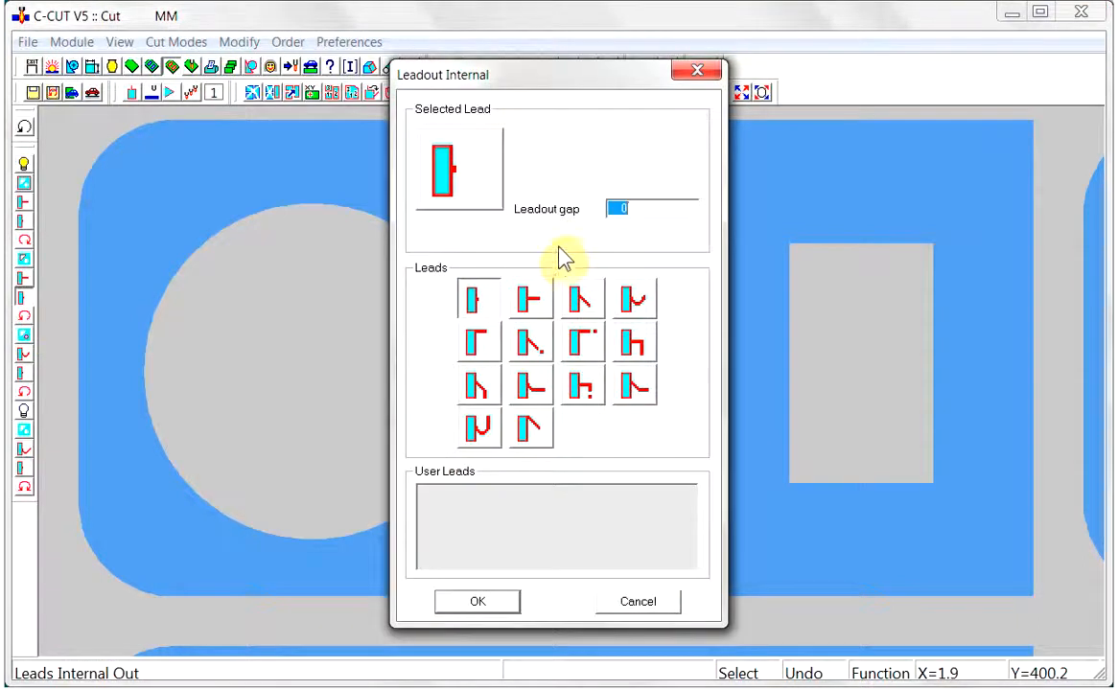
{"action": "left_click", "coordinate": [530, 300]}
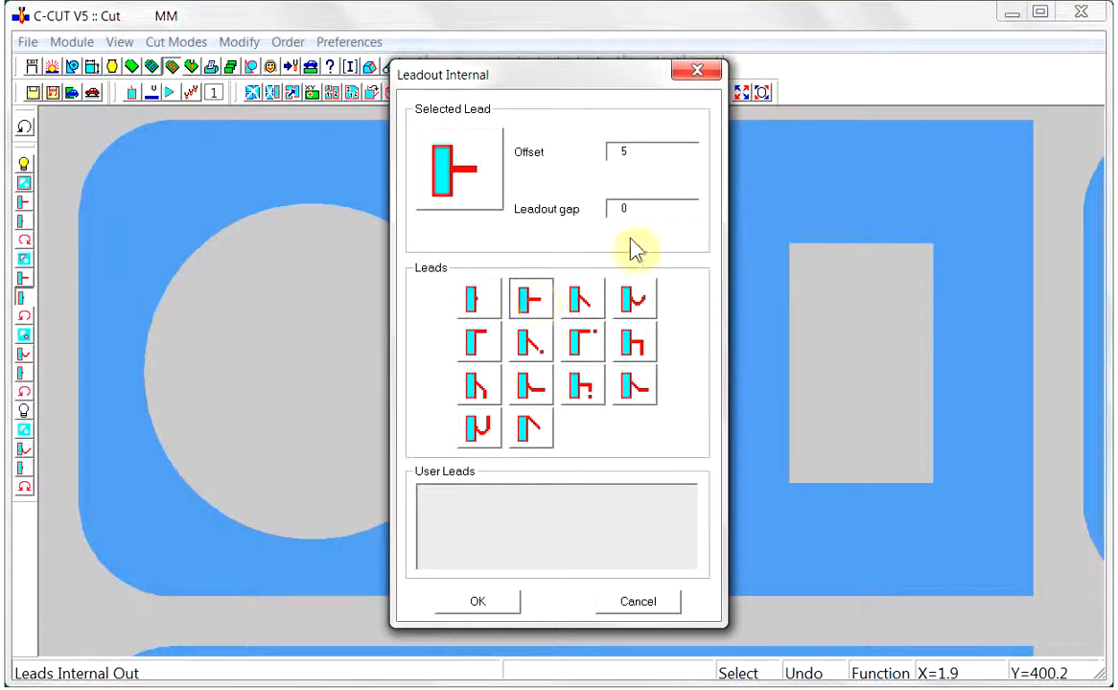
{"action": "left_click_drag", "start_coordinate": [640, 207], "coordinate": [606, 213]}
{"action": "type", "text": "3"}
{"action": "left_click", "coordinate": [495, 607]}
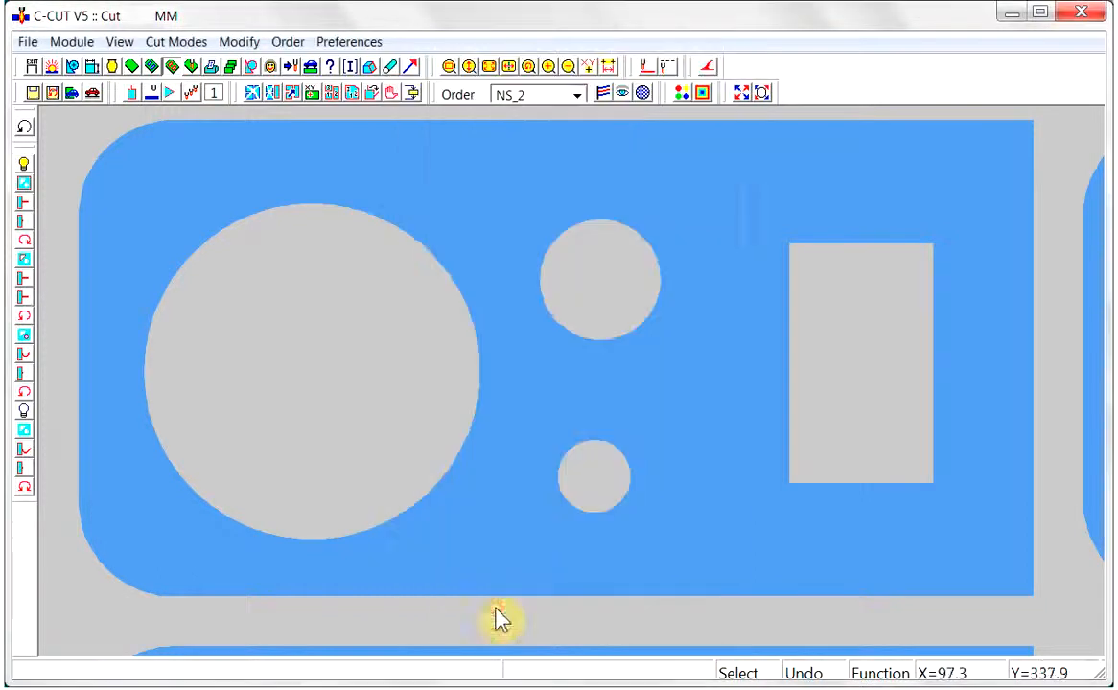
{"action": "left_click", "coordinate": [784, 383]}
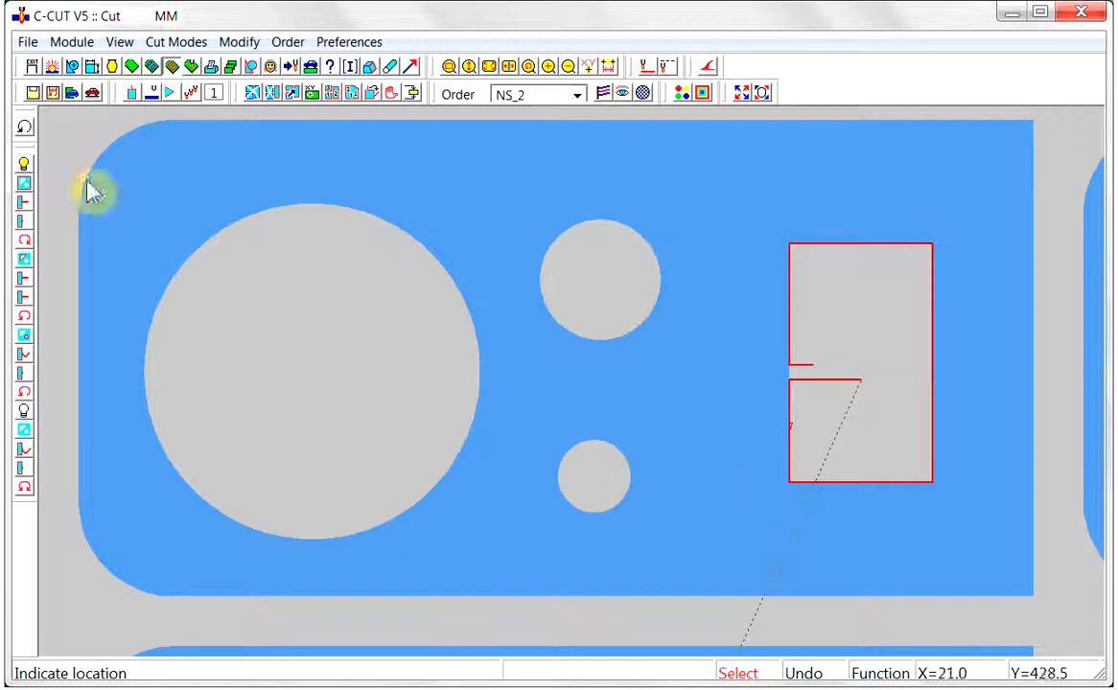
{"action": "left_click", "coordinate": [25, 129]}
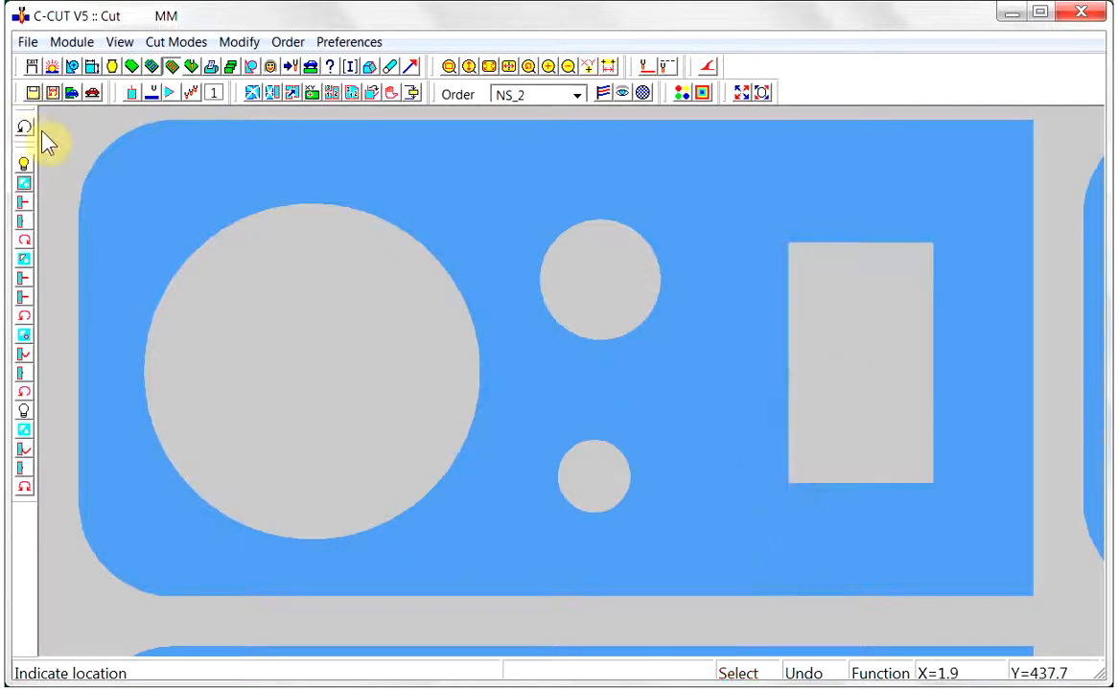
Try an internal lead-out gap of -3 on the rectangular opening's left edge, and undo the cut
{"action": "left_click", "coordinate": [24, 300]}
{"action": "left_click_drag", "start_coordinate": [630, 206], "coordinate": [604, 228]}
{"action": "key", "text": "BackSpace"}
{"action": "type", "text": "-3"}
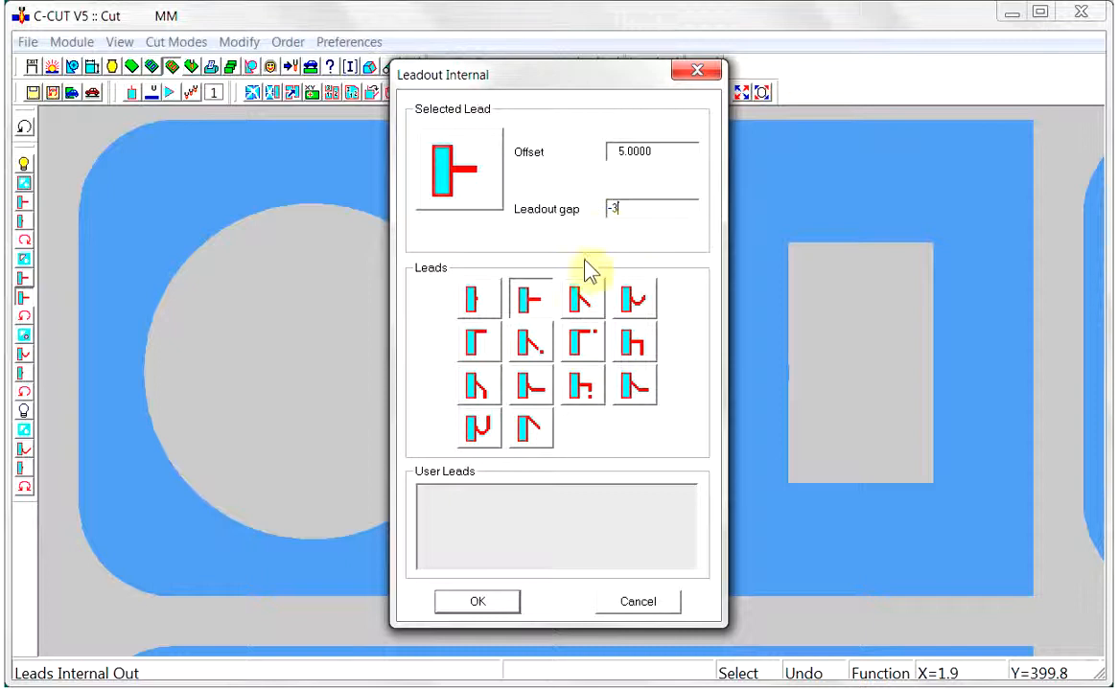
{"action": "left_click", "coordinate": [477, 602]}
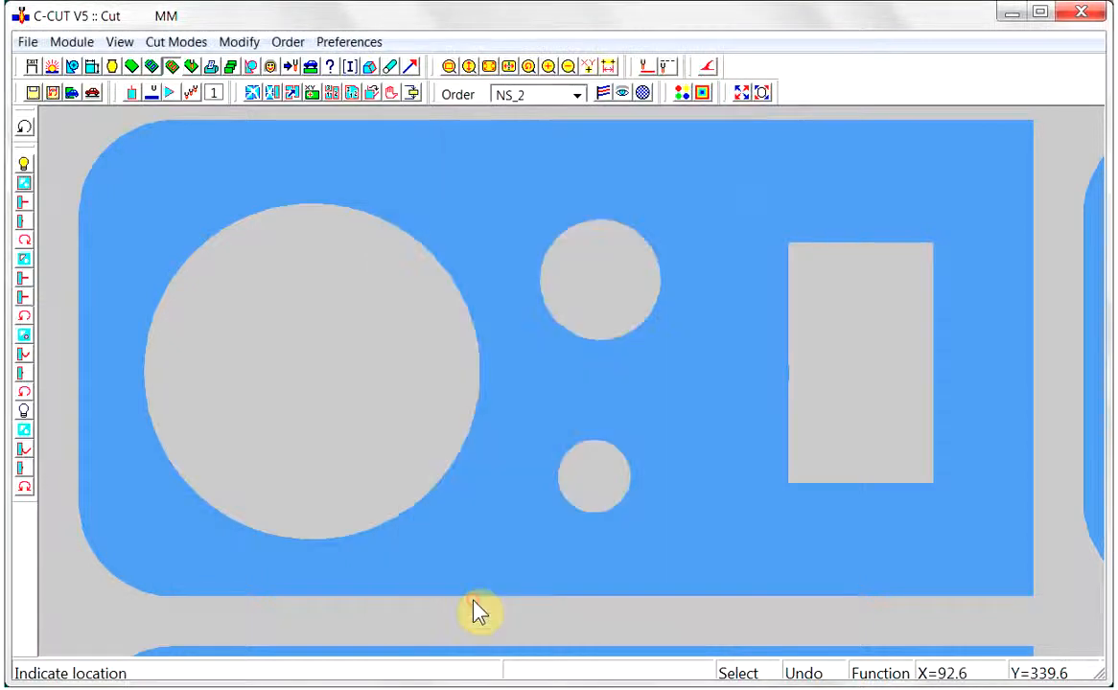
{"action": "left_click", "coordinate": [786, 379]}
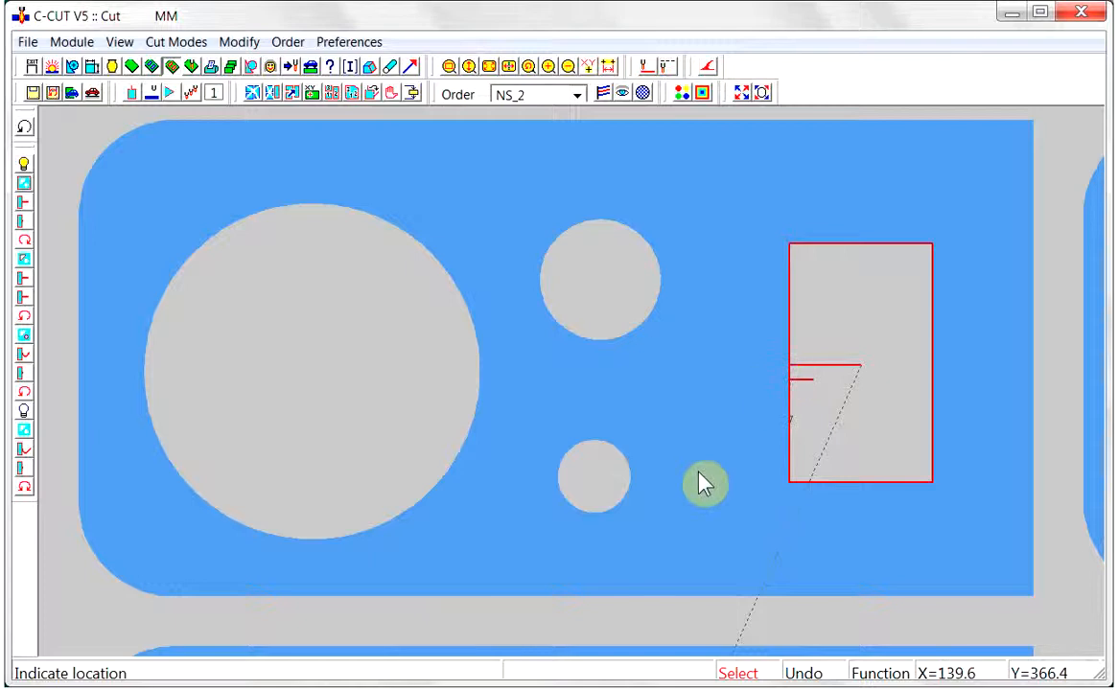
{"action": "left_click", "coordinate": [24, 128]}
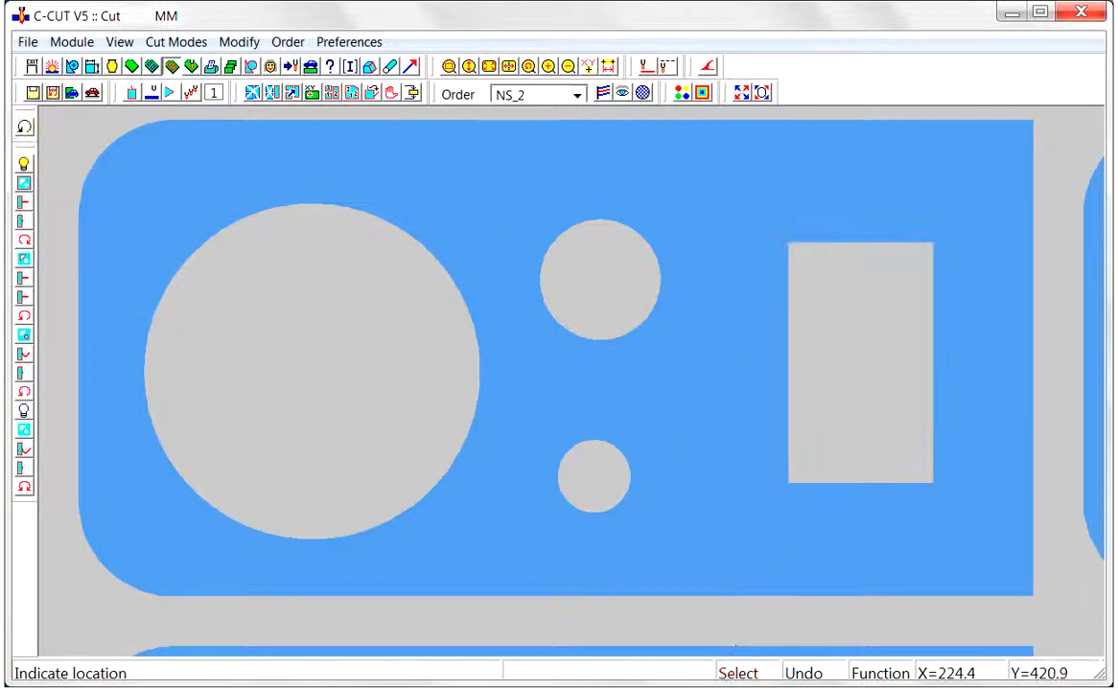
Set the internal lead-in to the angled lead with an indicated direction point and a length of 15
{"action": "left_click", "coordinate": [23, 280]}
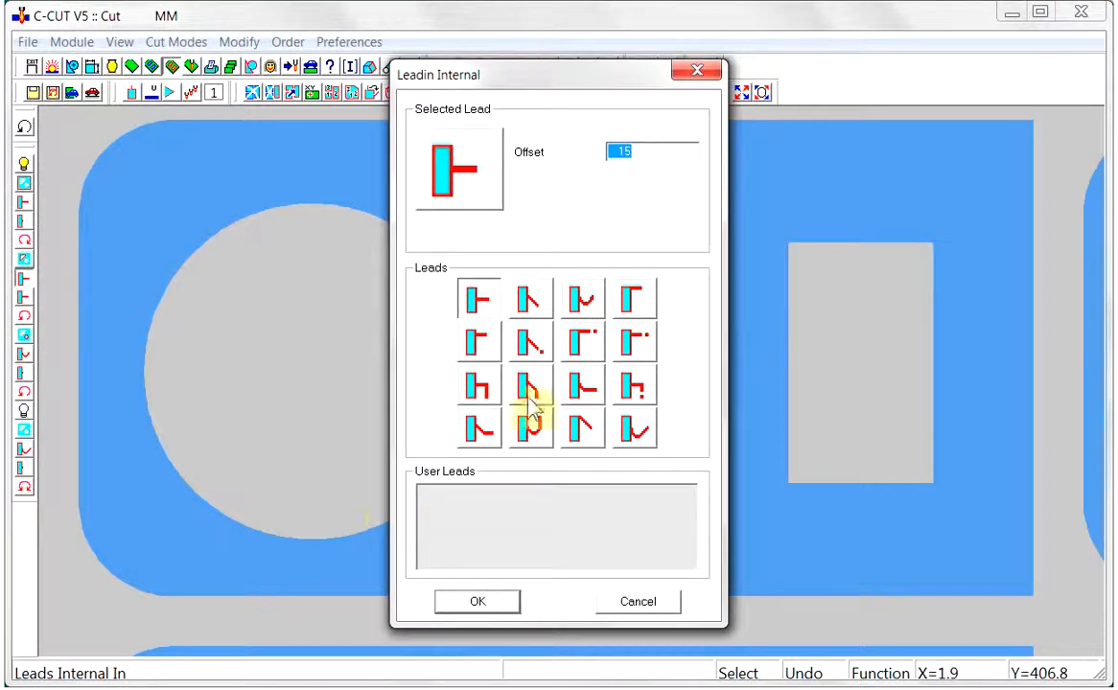
{"action": "left_click", "coordinate": [533, 355]}
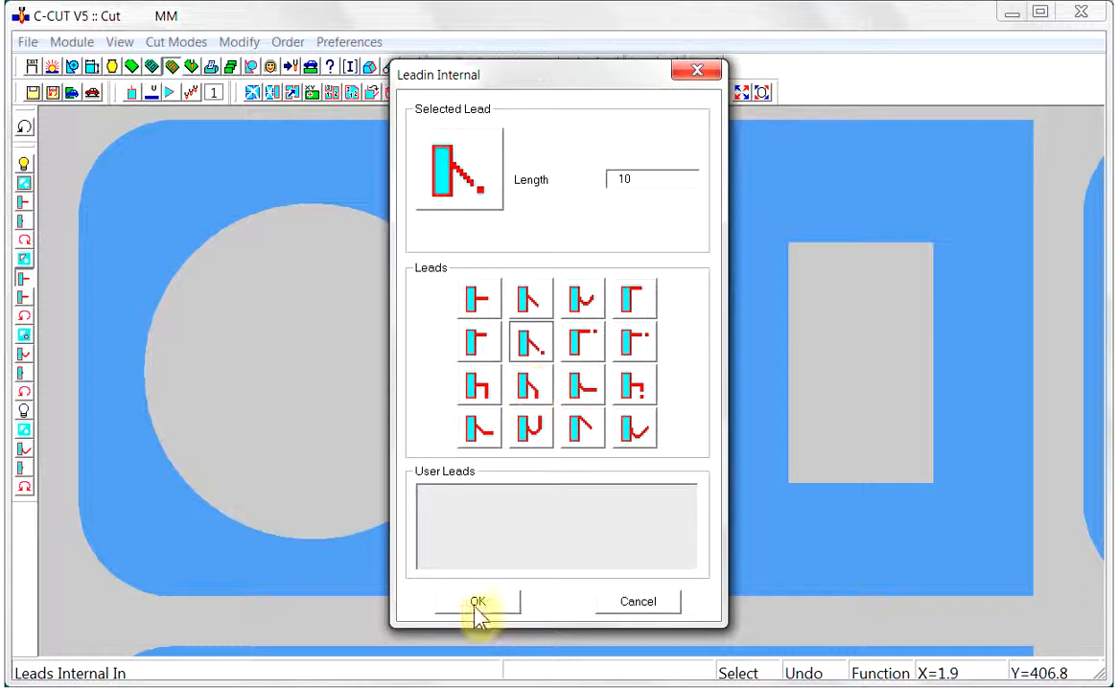
{"action": "double_click", "coordinate": [613, 180]}
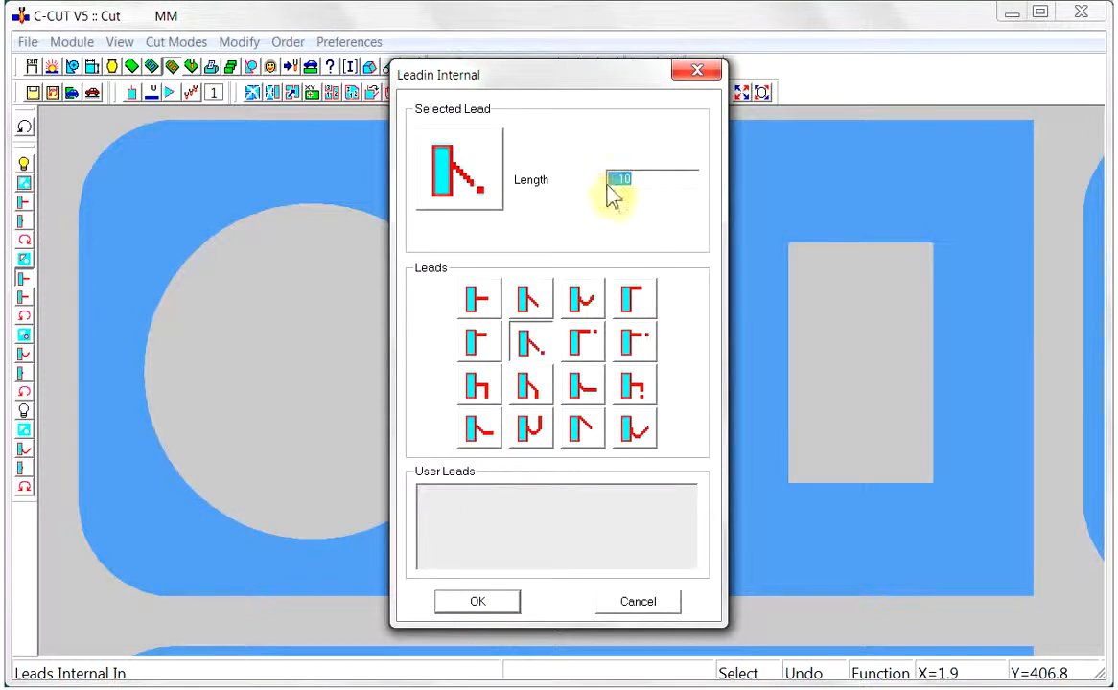
{"action": "type", "text": "15"}
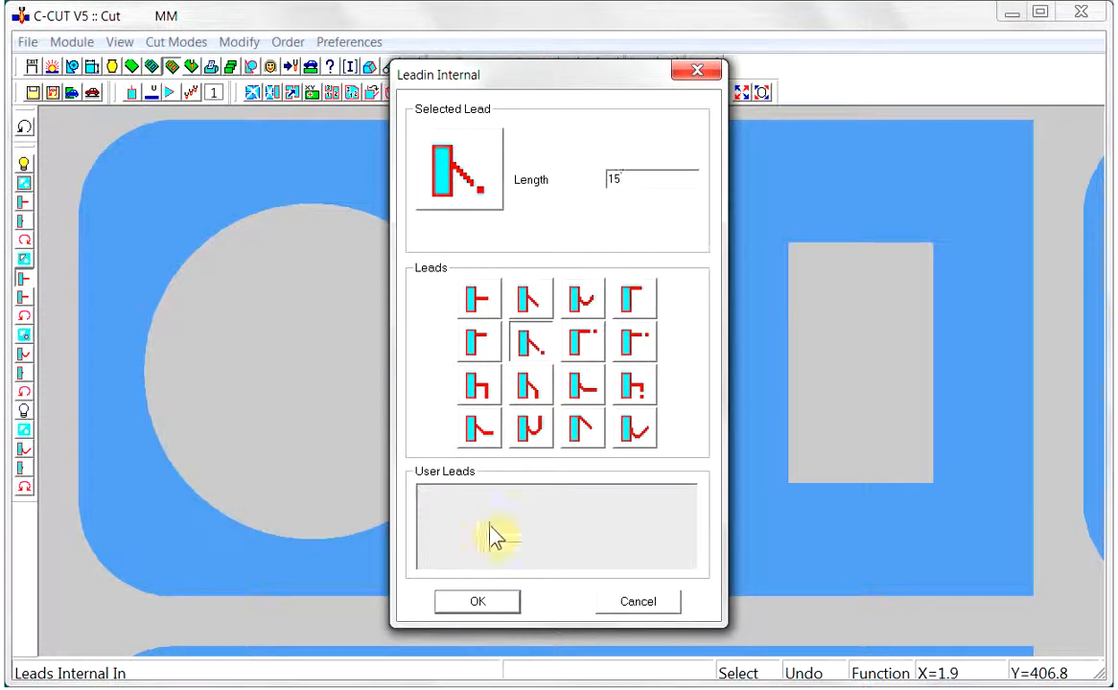
{"action": "left_click", "coordinate": [476, 603]}
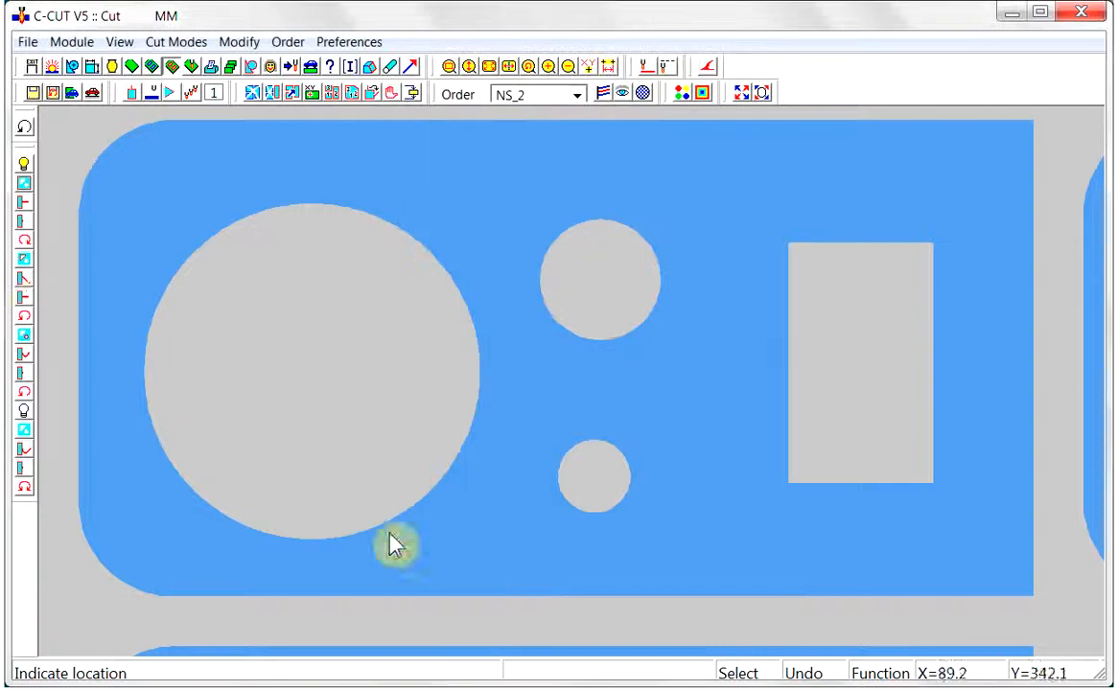
Set the internal lead-out to the angled lead with an indicated direction point, length 5 and leadout gap 3
{"action": "left_click", "coordinate": [25, 298]}
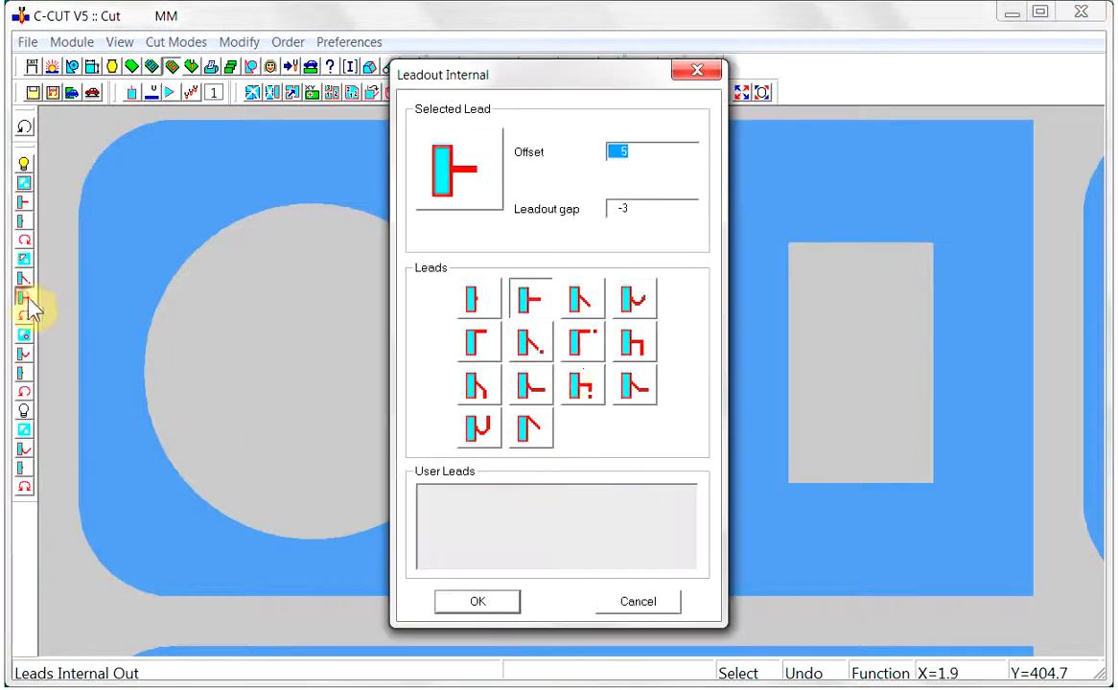
{"action": "left_click", "coordinate": [537, 349]}
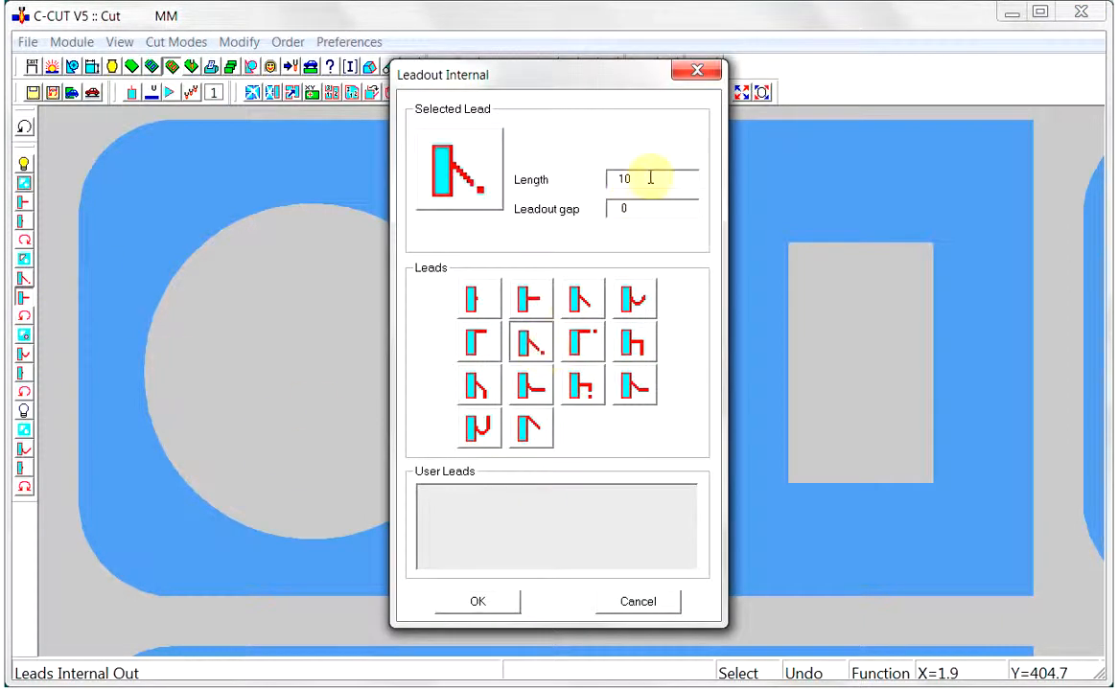
{"action": "left_click_drag", "start_coordinate": [640, 178], "coordinate": [592, 200]}
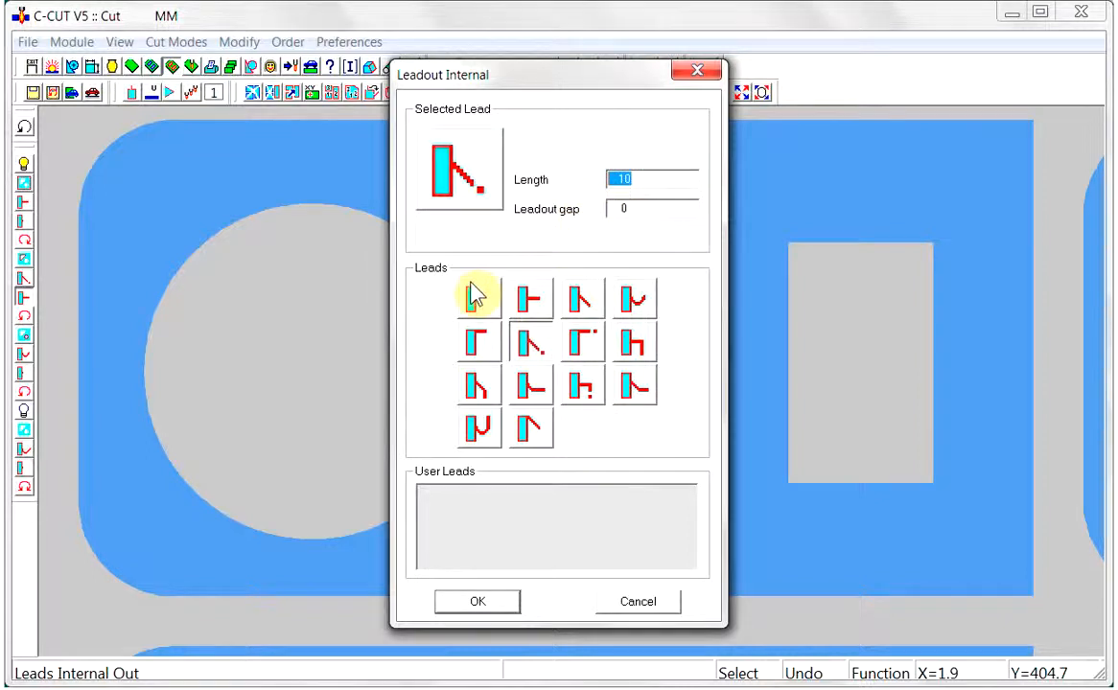
{"action": "type", "text": "5"}
{"action": "left_click_drag", "start_coordinate": [644, 209], "coordinate": [592, 232]}
{"action": "type", "text": "3"}
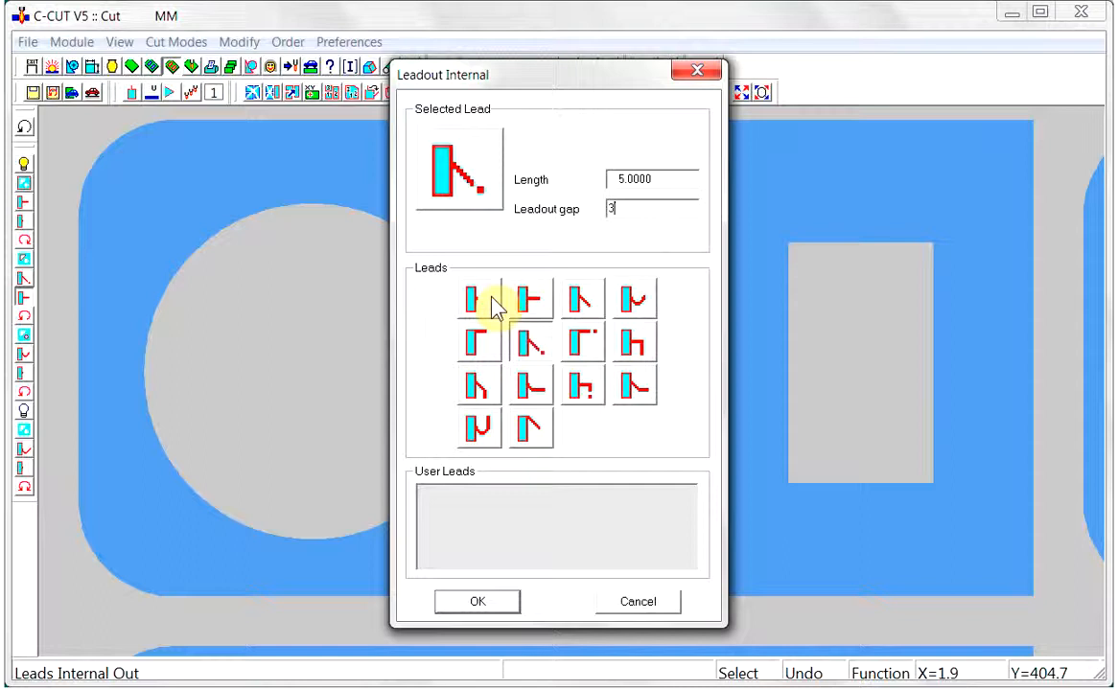
{"action": "left_click", "coordinate": [478, 602]}
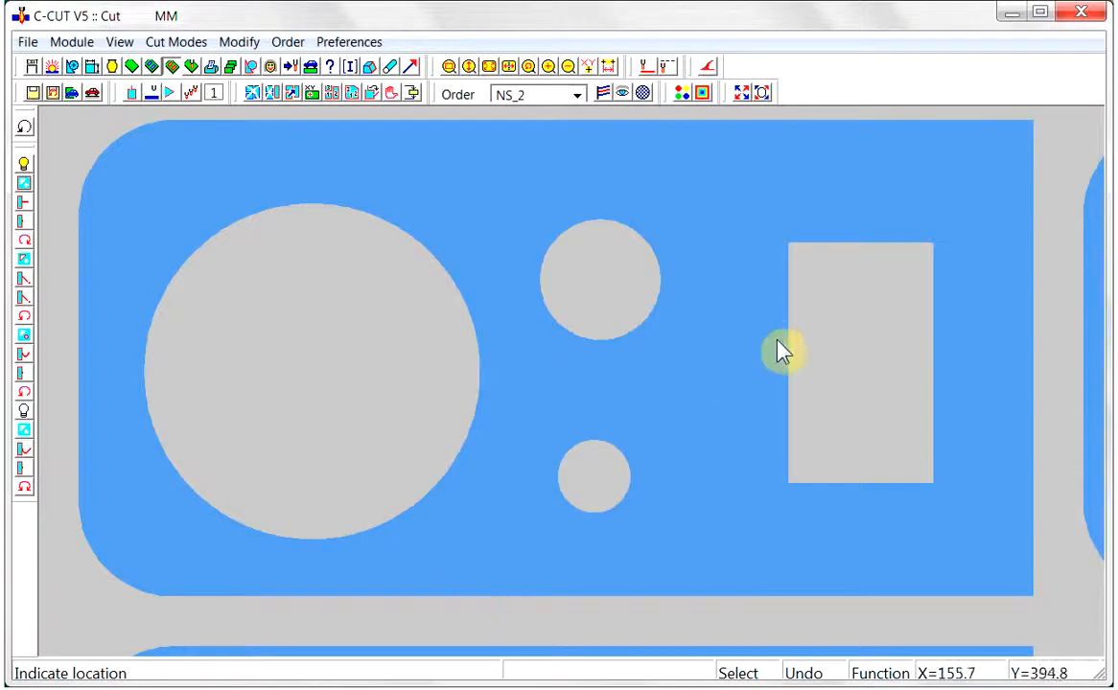
Try cutting the rectangle from its left edge with lead-in and lead-out directions indicated inside the opening, and undo the cut
{"action": "left_click", "coordinate": [782, 372]}
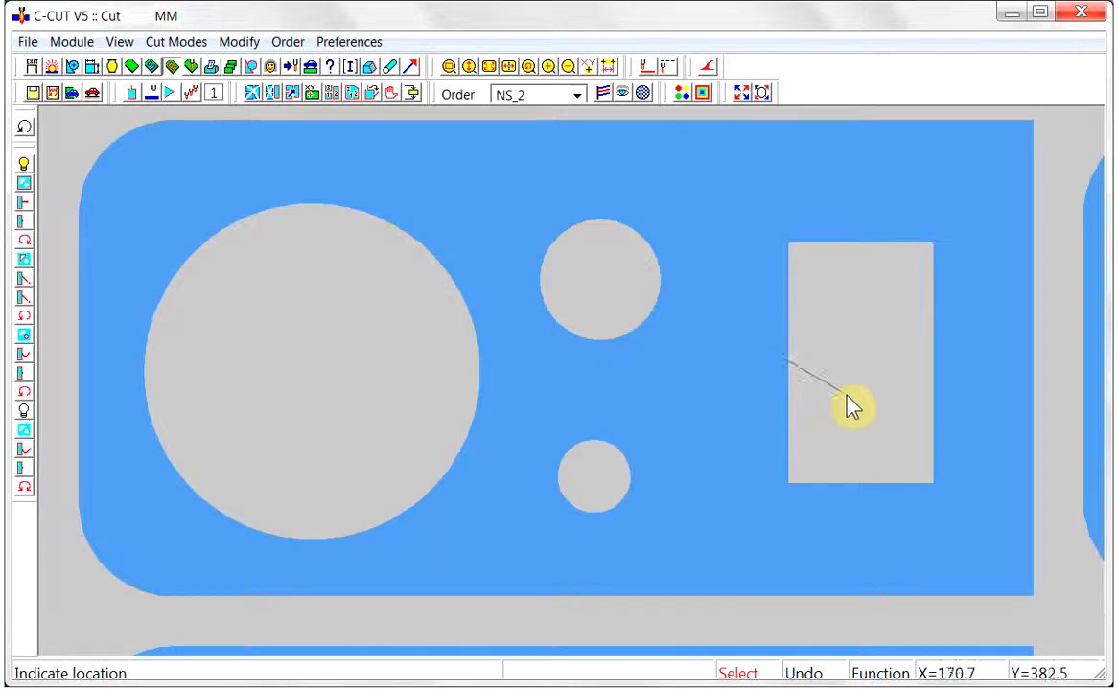
{"action": "left_click", "coordinate": [841, 408]}
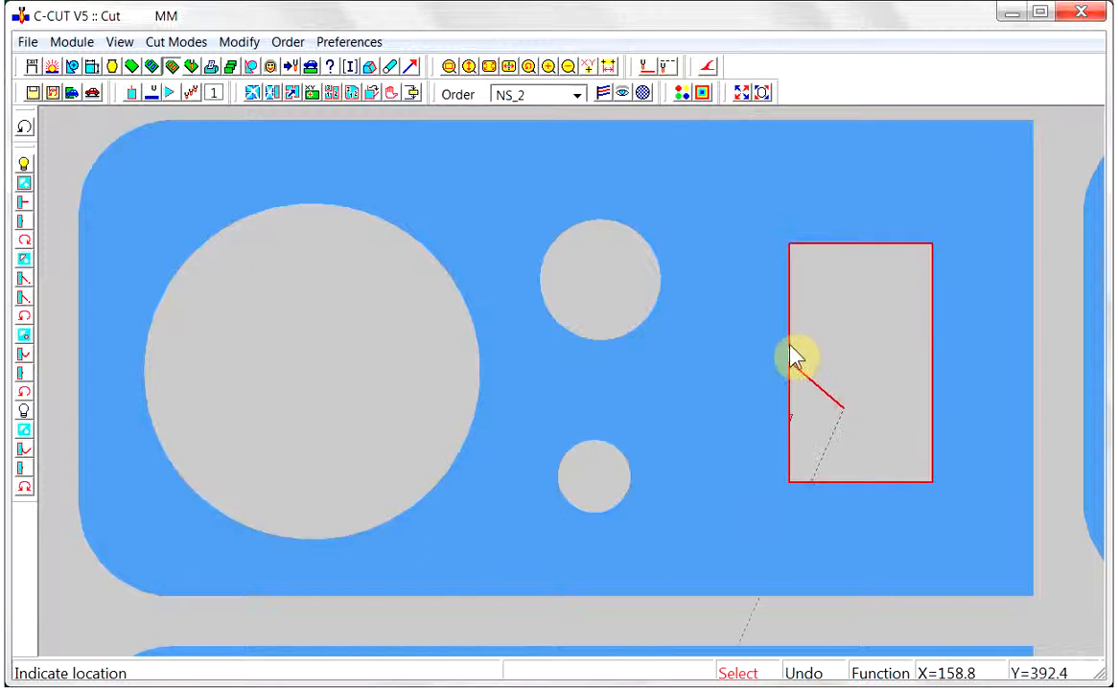
{"action": "left_click", "coordinate": [828, 388]}
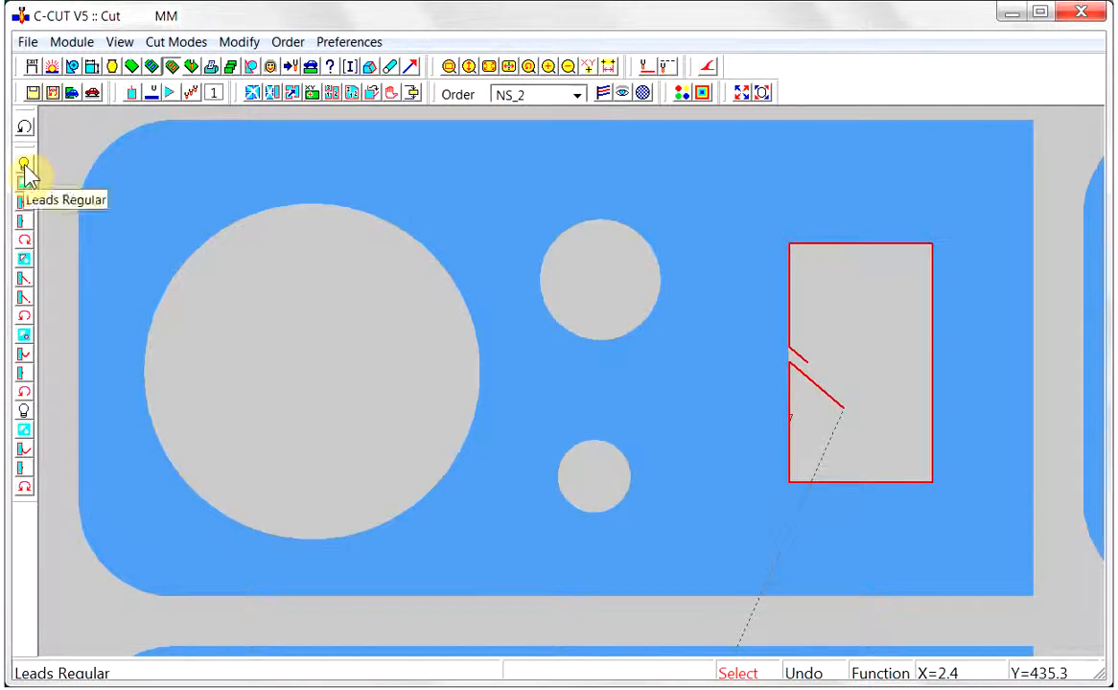
{"action": "left_click", "coordinate": [27, 130]}
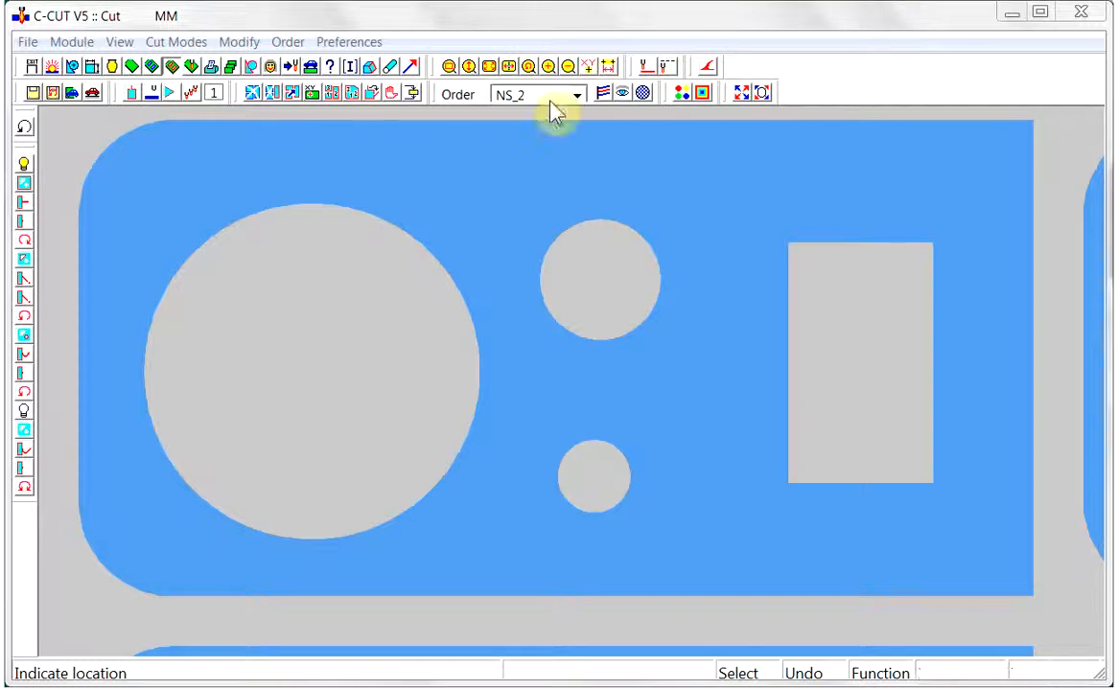
Set the small-hole lead-in to a straight lead starting at the hole centre, and cut the two small circular holes from their lower edges
{"action": "left_click", "coordinate": [24, 359]}
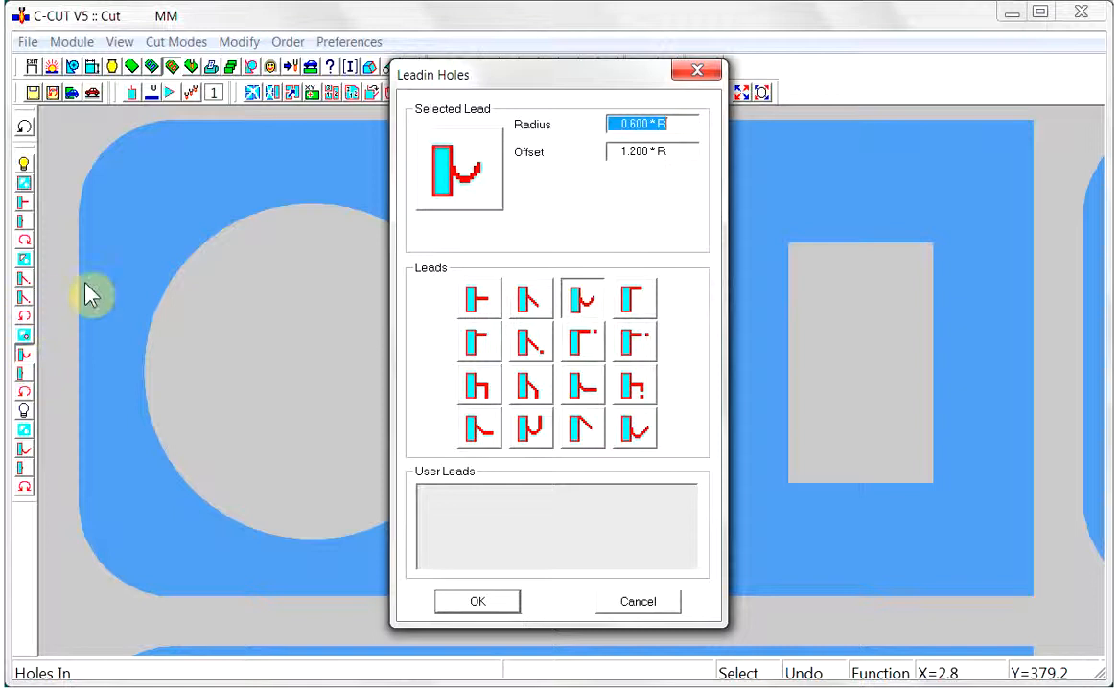
{"action": "left_click", "coordinate": [477, 301]}
{"action": "left_click_drag", "start_coordinate": [623, 153], "coordinate": [617, 154]}
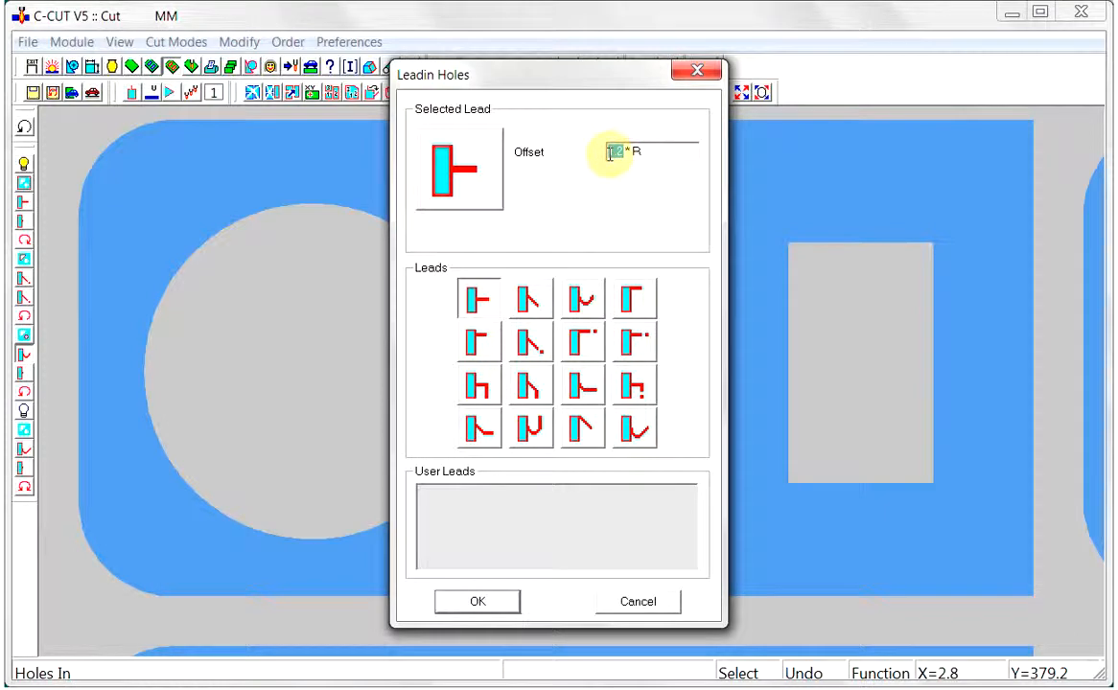
{"action": "left_click", "coordinate": [473, 609]}
{"action": "left_click", "coordinate": [587, 345]}
{"action": "left_click", "coordinate": [588, 538]}
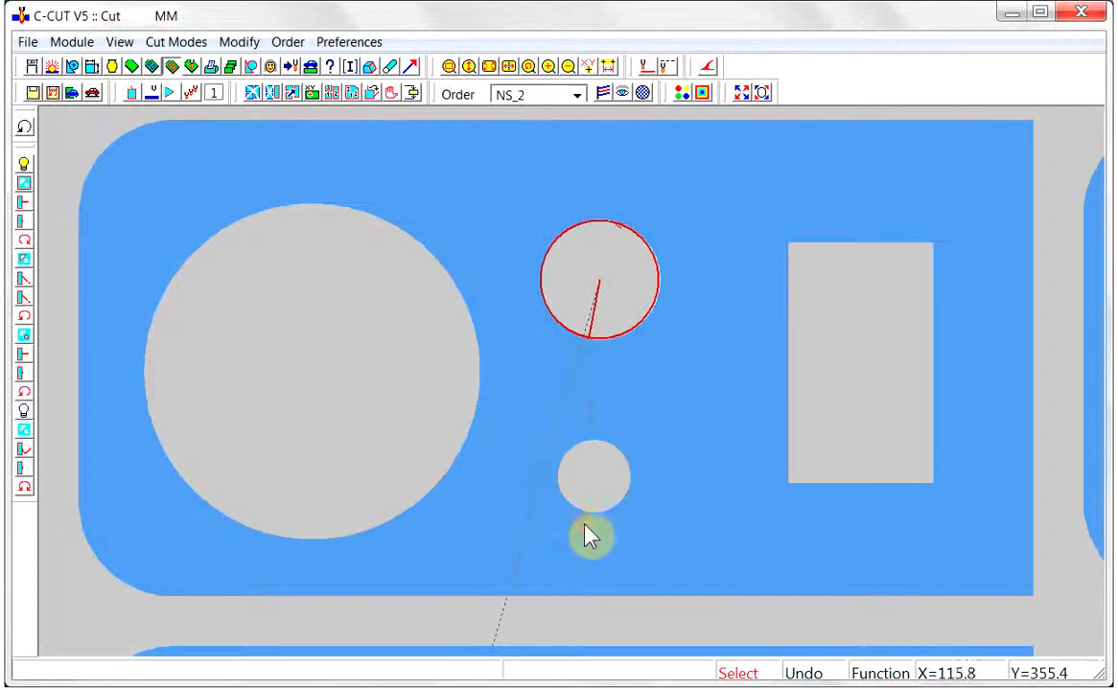
Undo both small-hole cuts and cut the upper small hole again from its lower edge
{"action": "left_click", "coordinate": [26, 128]}
{"action": "left_click", "coordinate": [26, 127]}
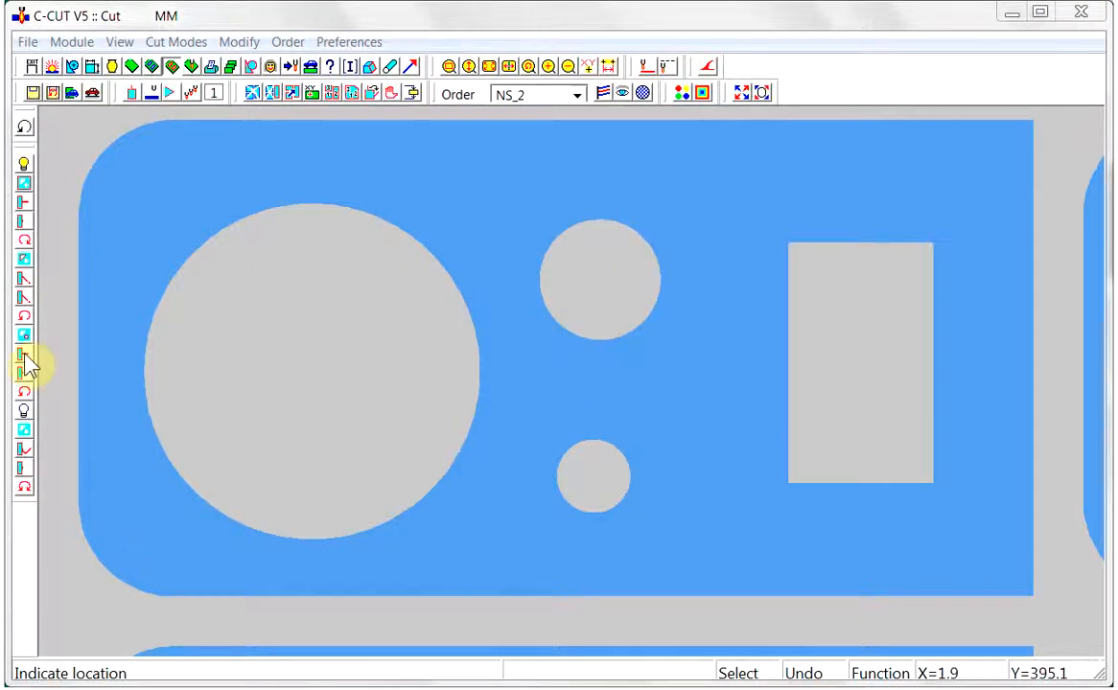
{"action": "left_click", "coordinate": [593, 362]}
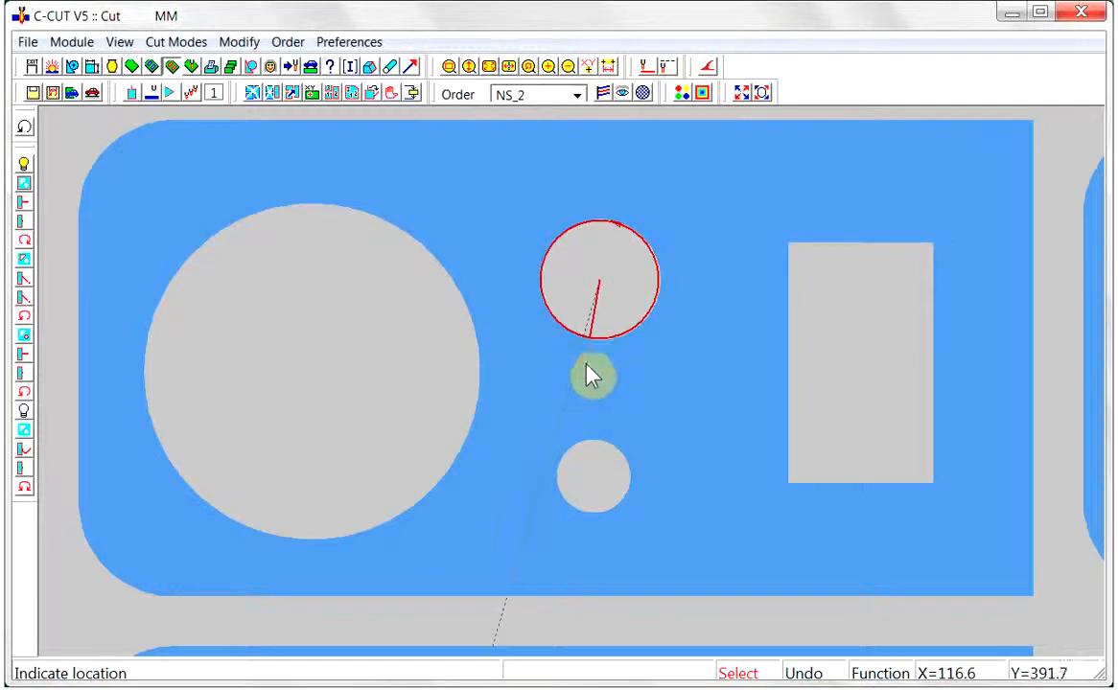
Cut the lower small hole from its lower edge, and set the internal lead-in to the arc-and-line lead with radius 5, offset 5 and length 10
{"action": "left_click", "coordinate": [587, 529]}
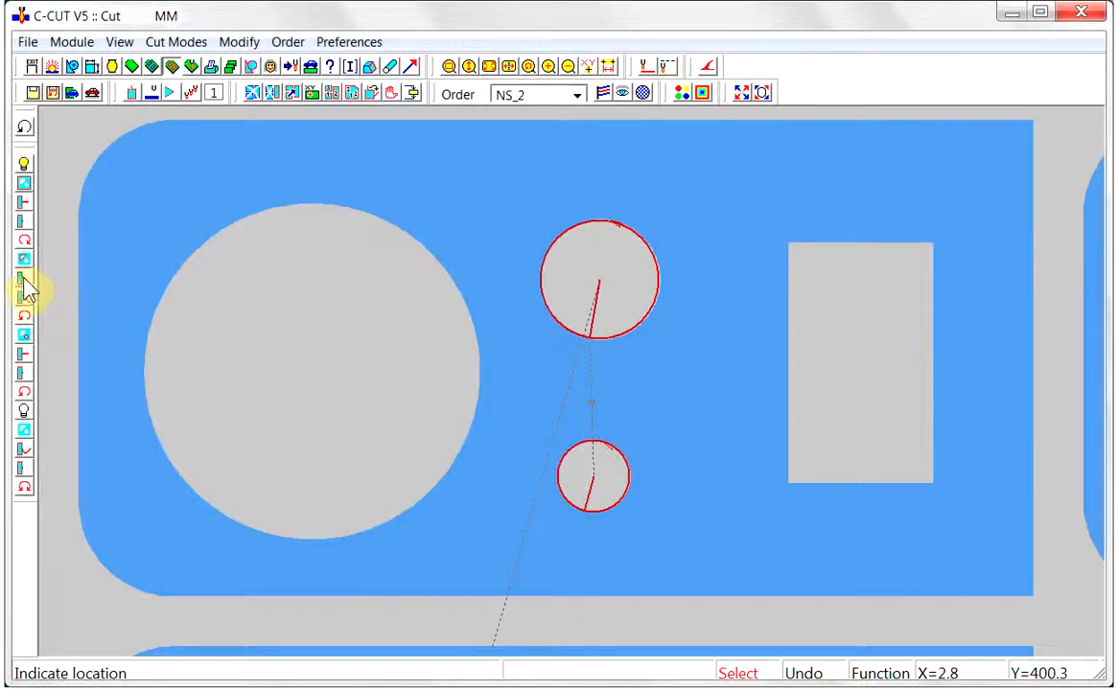
{"action": "left_click", "coordinate": [24, 279]}
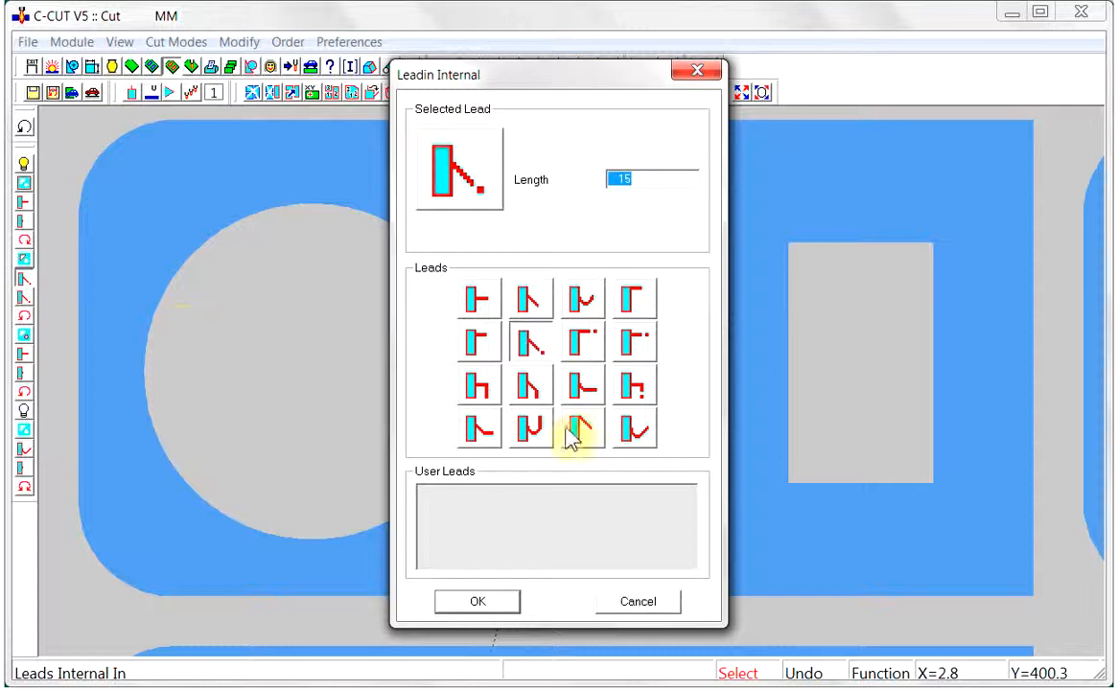
{"action": "left_click", "coordinate": [582, 391]}
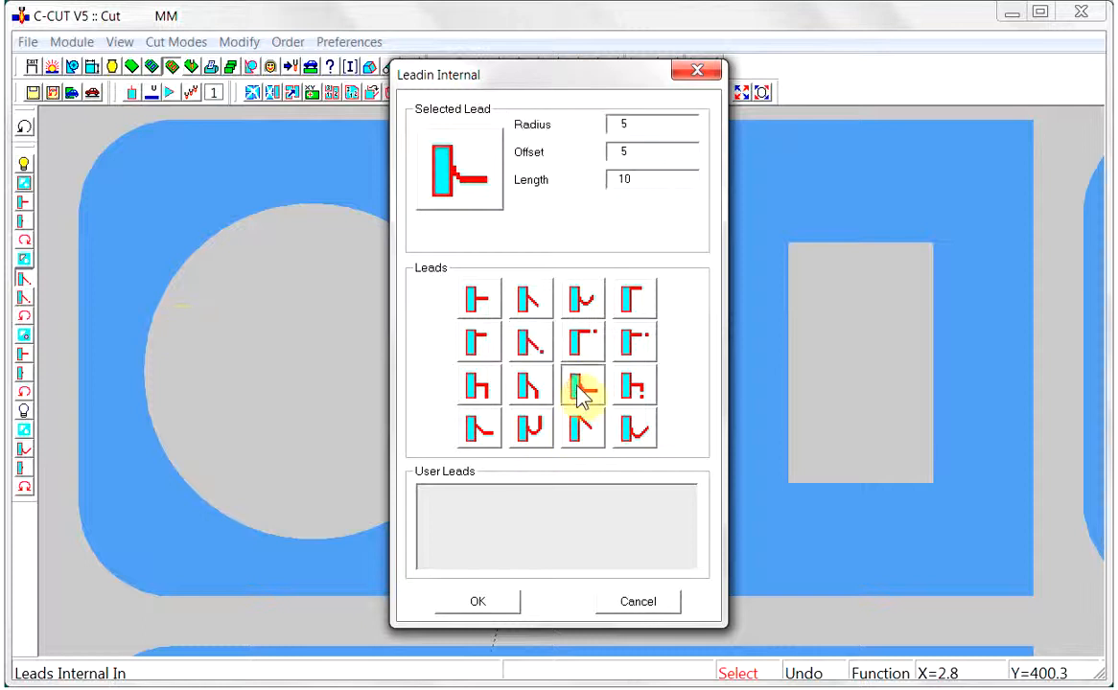
{"action": "left_click", "coordinate": [498, 604]}
Set the internal lead-out to no lead with leadout gap 0, and cut the large circle from its right edge and the rectangle from its left edge
{"action": "left_click", "coordinate": [24, 298]}
{"action": "left_click", "coordinate": [472, 303]}
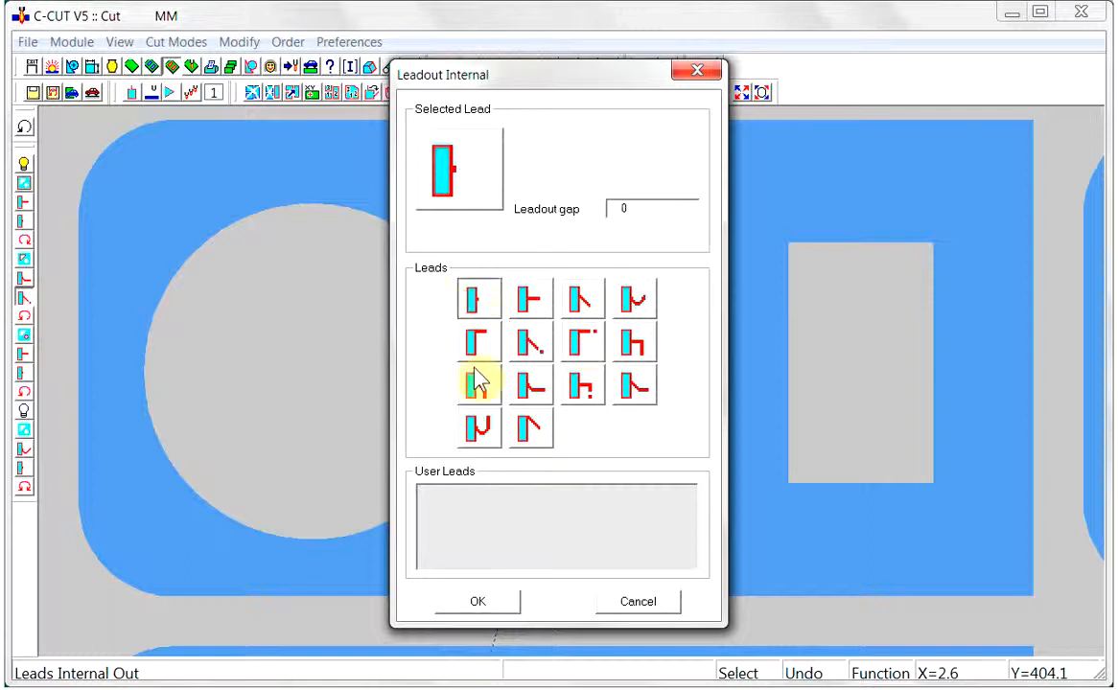
{"action": "left_click", "coordinate": [477, 602]}
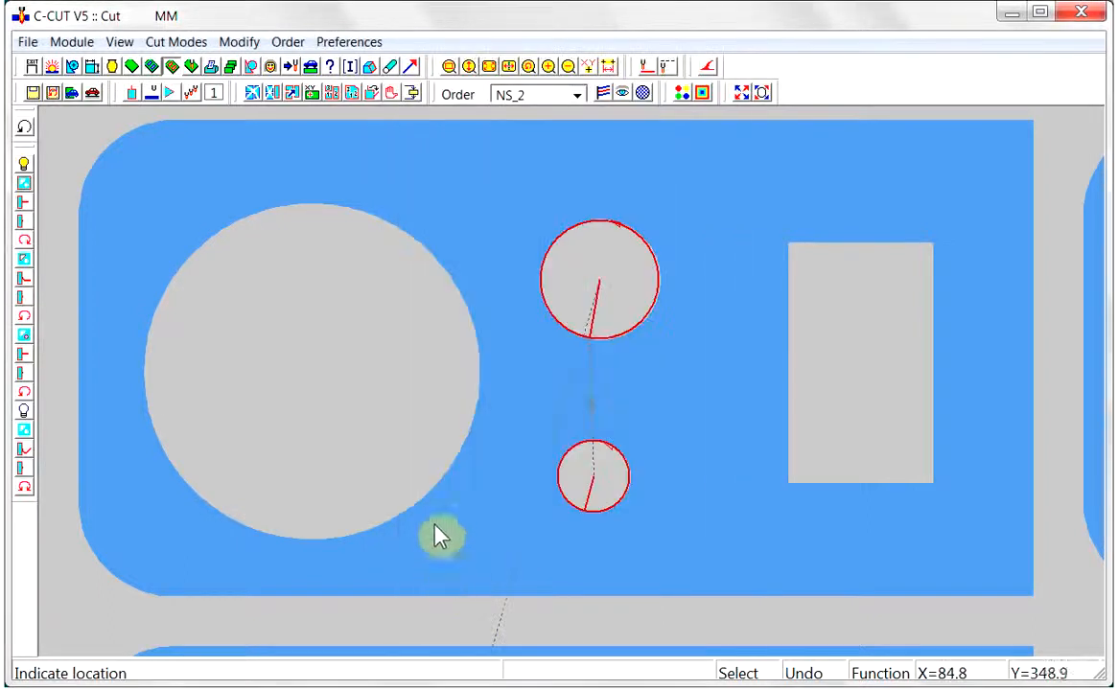
{"action": "left_click", "coordinate": [499, 388]}
{"action": "left_click", "coordinate": [775, 395]}
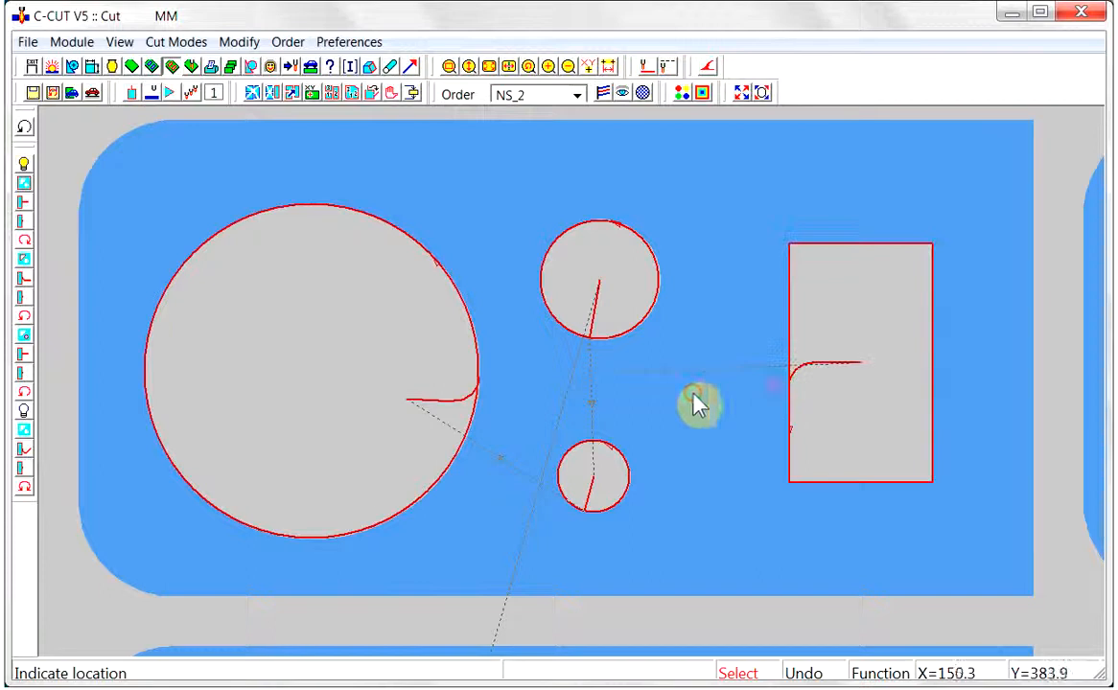
Set the external lead-in to the corner lead that extends the part's edge, with length 10
{"action": "left_click", "coordinate": [21, 205]}
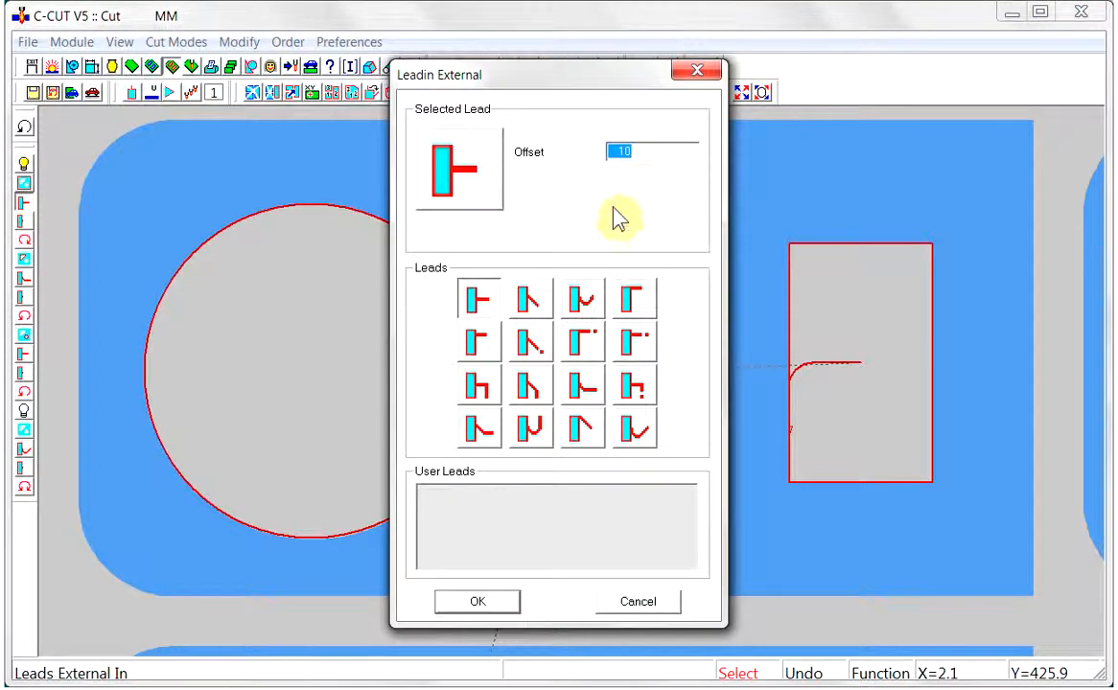
{"action": "left_click", "coordinate": [632, 303]}
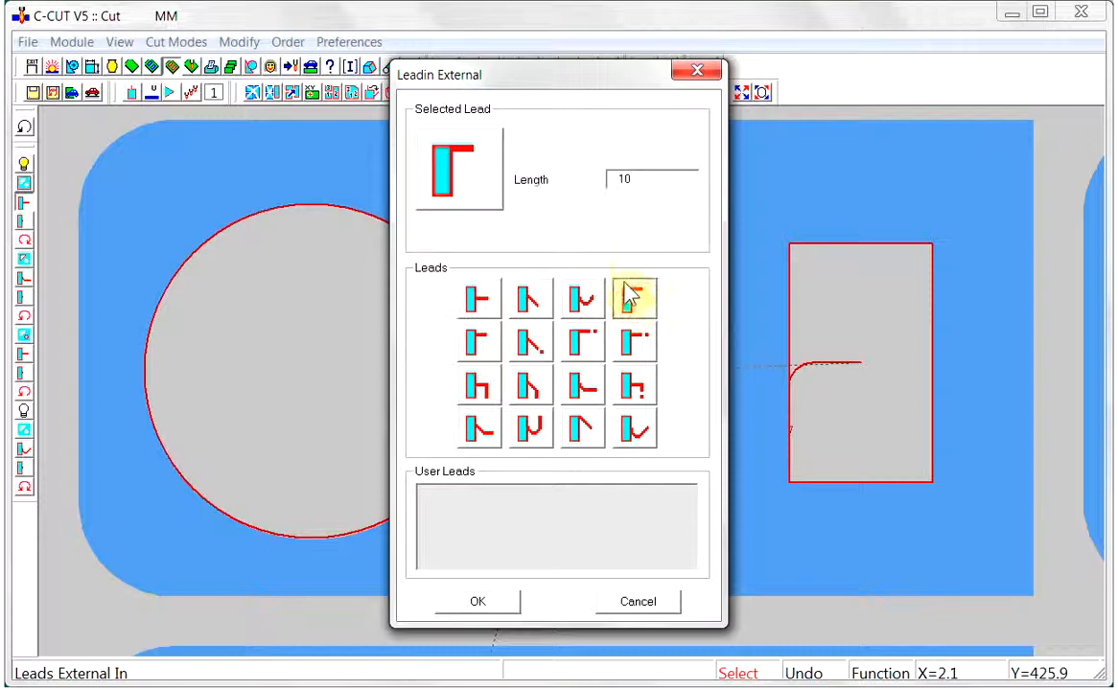
{"action": "left_click", "coordinate": [482, 603]}
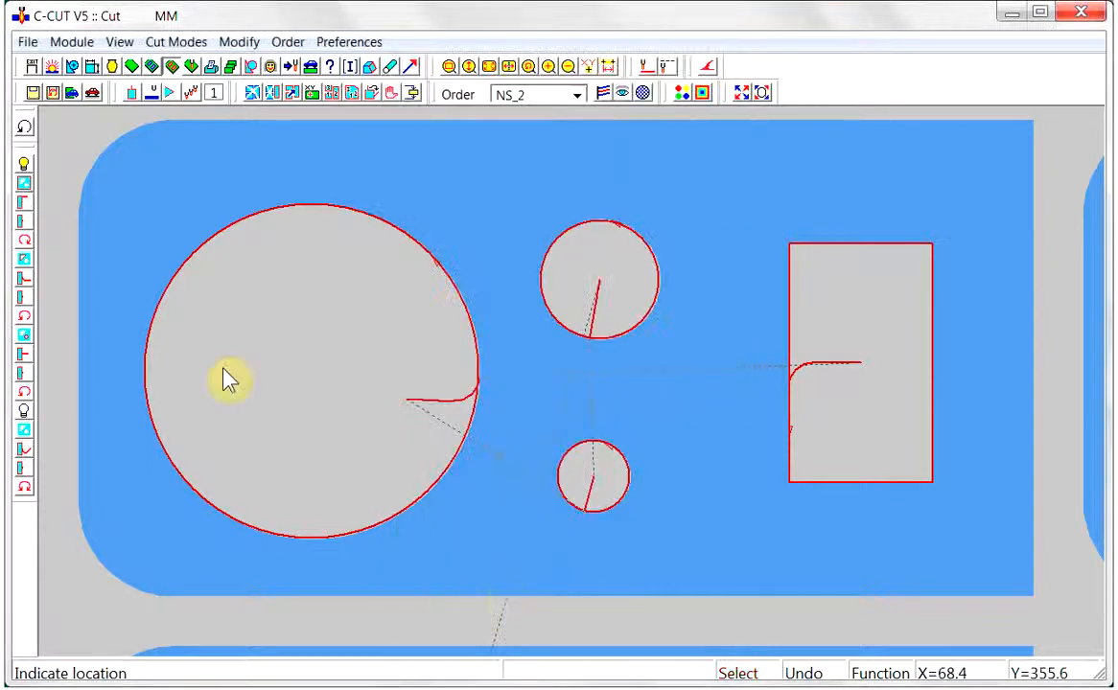
Set the external lead-out to the edge-extending corner lead with length 5 and leadout gap 0, and cut the outer profile at its lower-right corner
{"action": "left_click", "coordinate": [23, 222]}
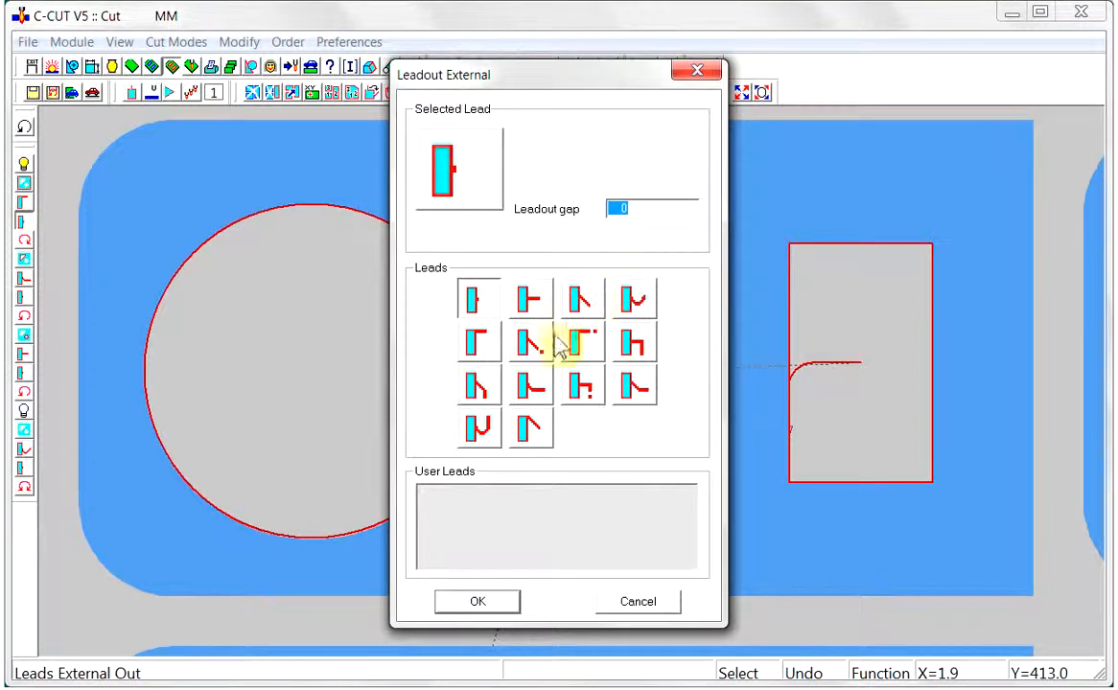
{"action": "left_click", "coordinate": [492, 348]}
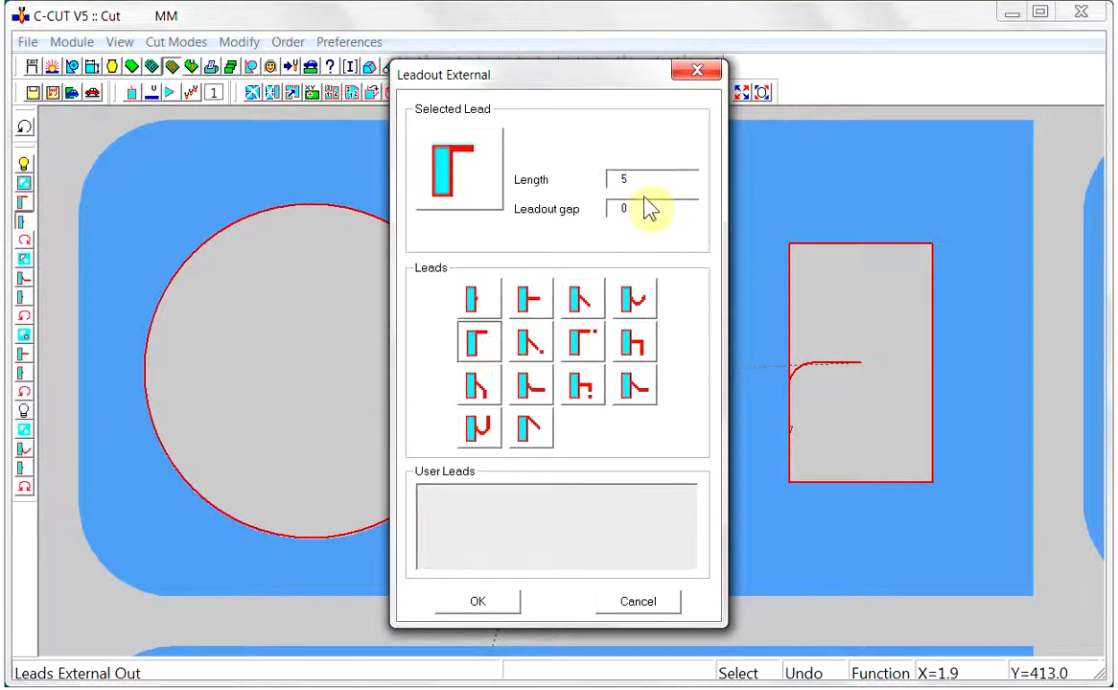
{"action": "left_click", "coordinate": [479, 604]}
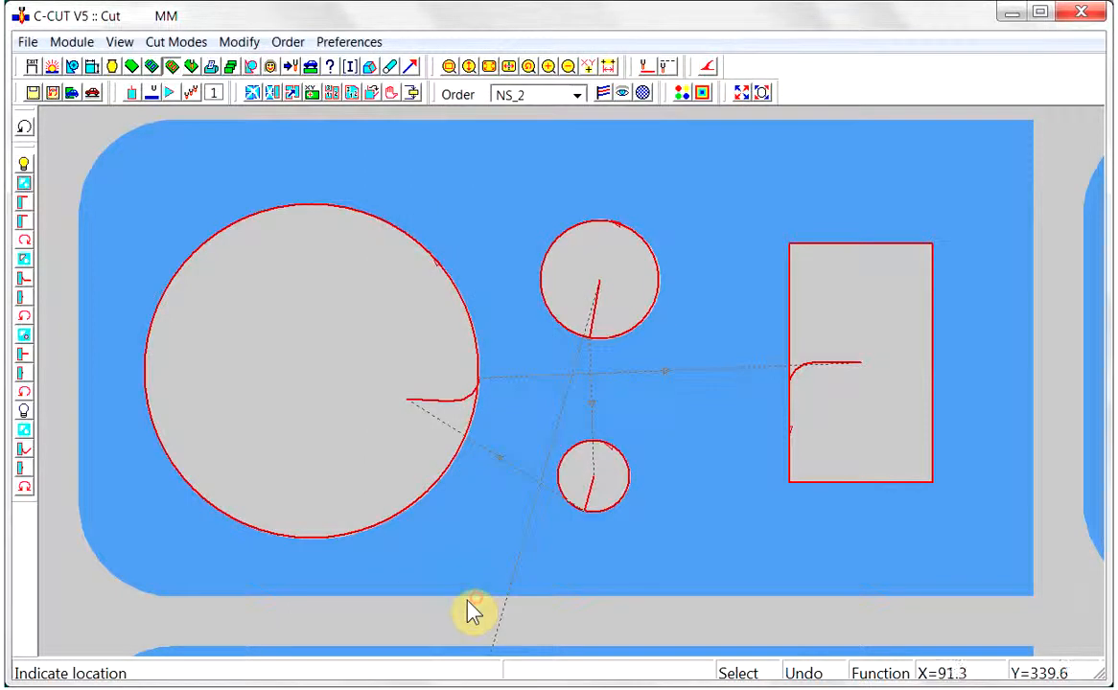
{"action": "left_click", "coordinate": [994, 601]}
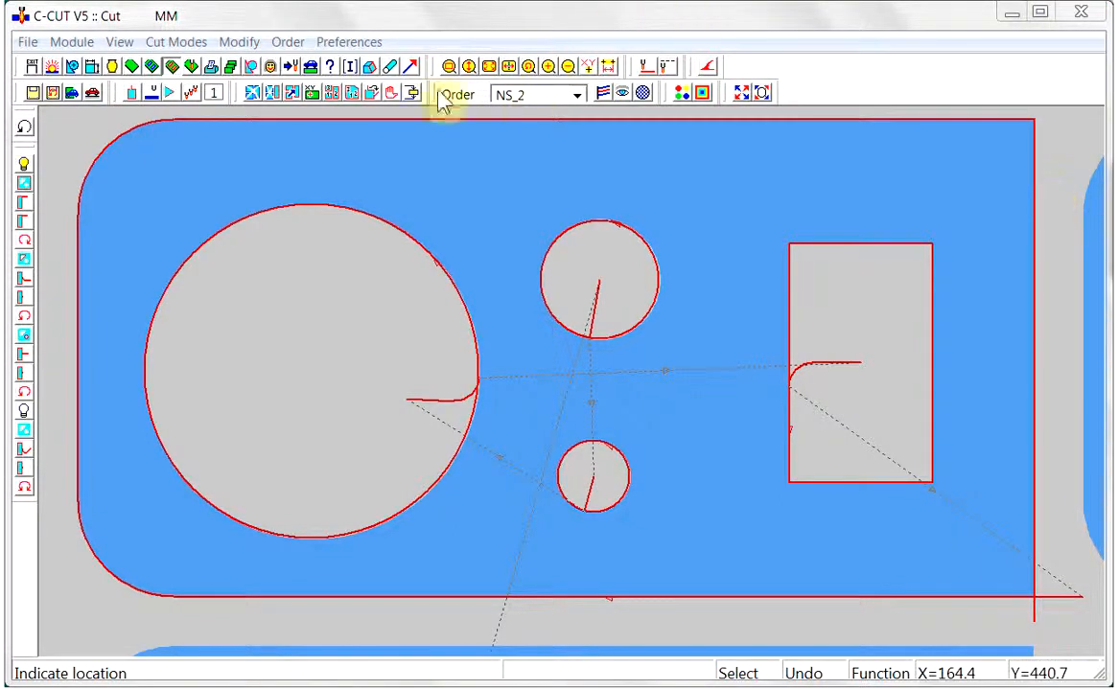
Cut all the openings of the second part in the top row: the two small holes, the large circle and the rectangle
{"action": "left_click", "coordinate": [490, 68]}
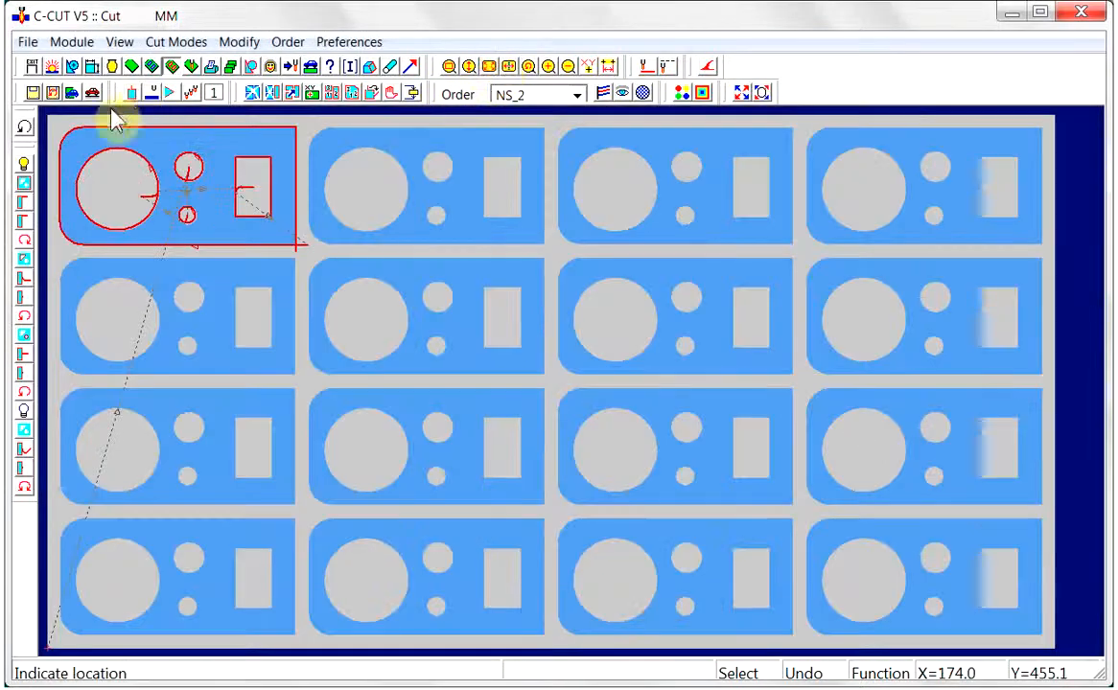
{"action": "left_click", "coordinate": [450, 68]}
{"action": "left_click", "coordinate": [287, 112]}
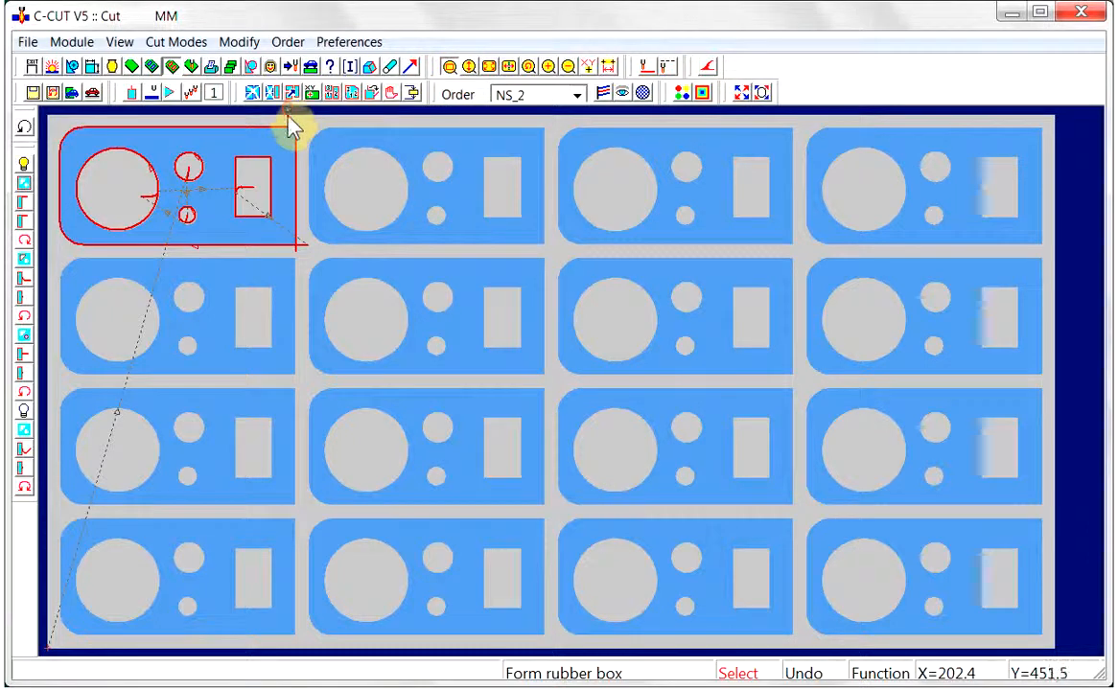
{"action": "left_click", "coordinate": [570, 274]}
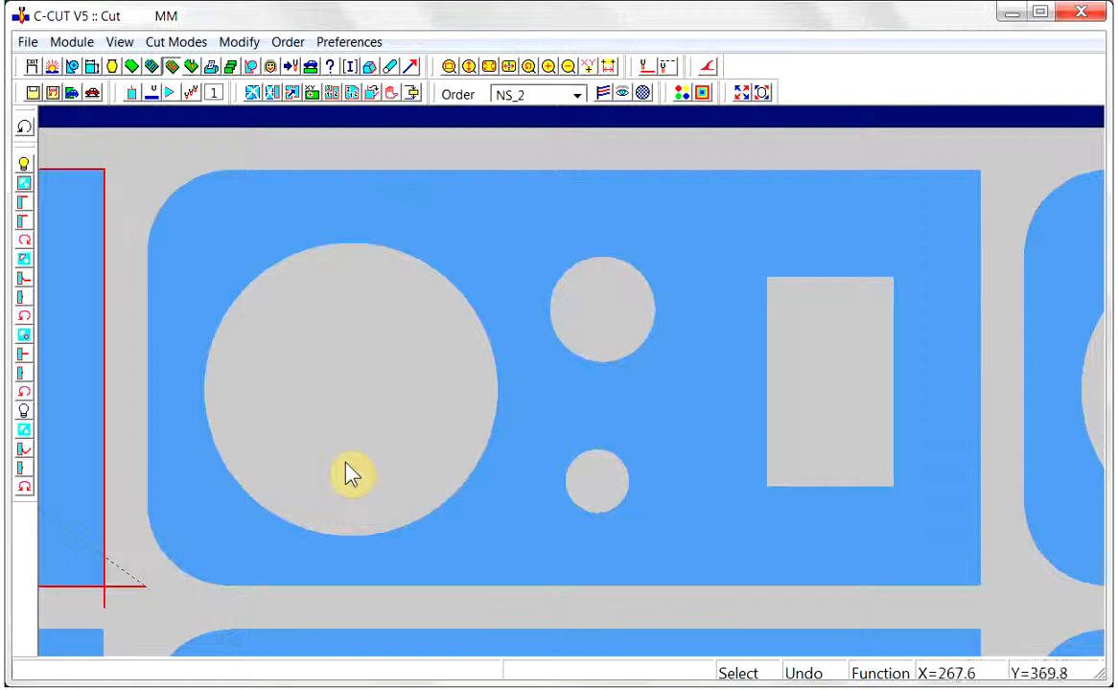
{"action": "left_click", "coordinate": [595, 377]}
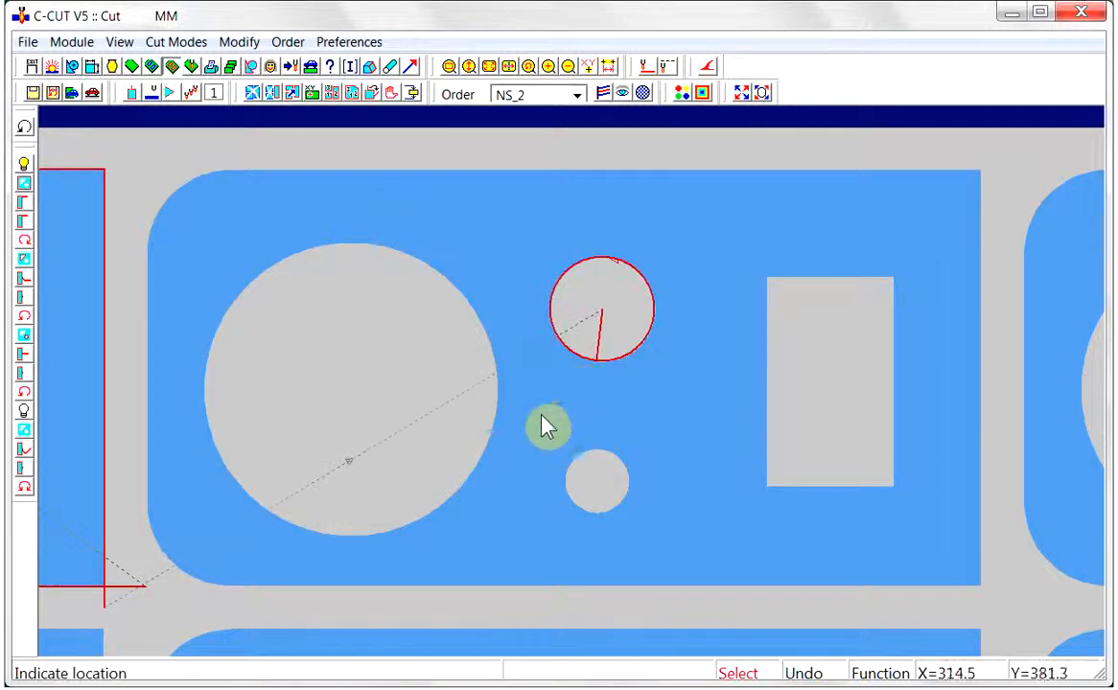
{"action": "left_click", "coordinate": [568, 457]}
{"action": "left_click", "coordinate": [513, 420]}
{"action": "left_click", "coordinate": [767, 417]}
{"action": "left_click", "coordinate": [546, 389]}
Switch to cutting between indicated lead-in and lead-out locations, and set the external lead-in to the straight perpendicular lead with offset 10
{"action": "left_click", "coordinate": [131, 94]}
{"action": "left_click", "coordinate": [556, 236]}
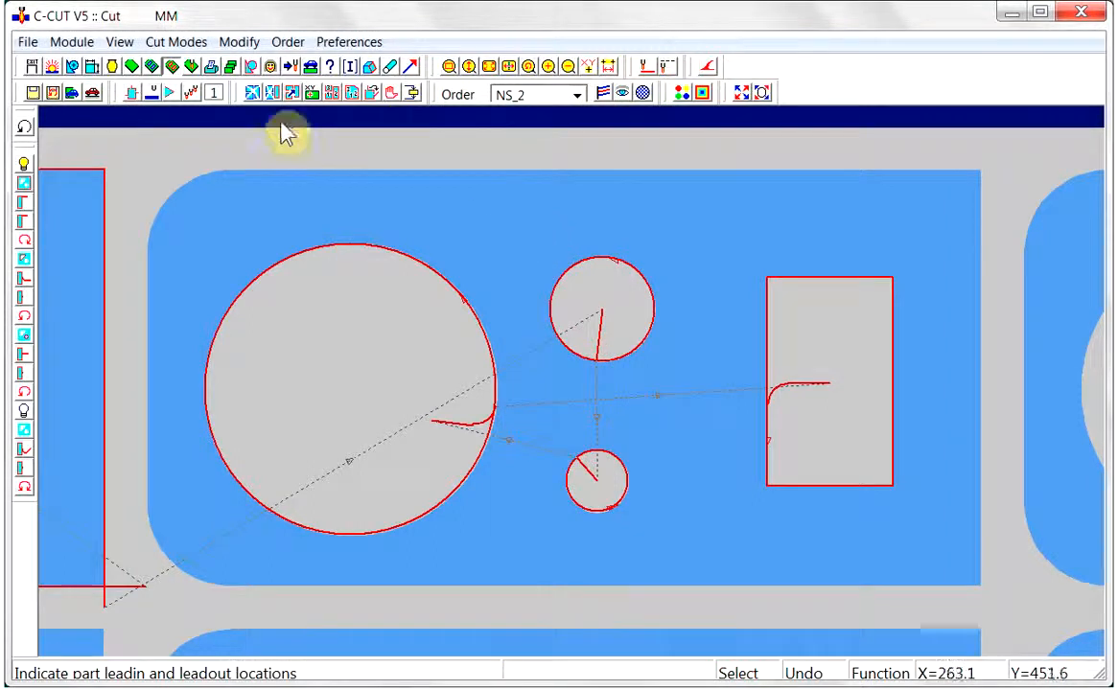
{"action": "left_click", "coordinate": [23, 203]}
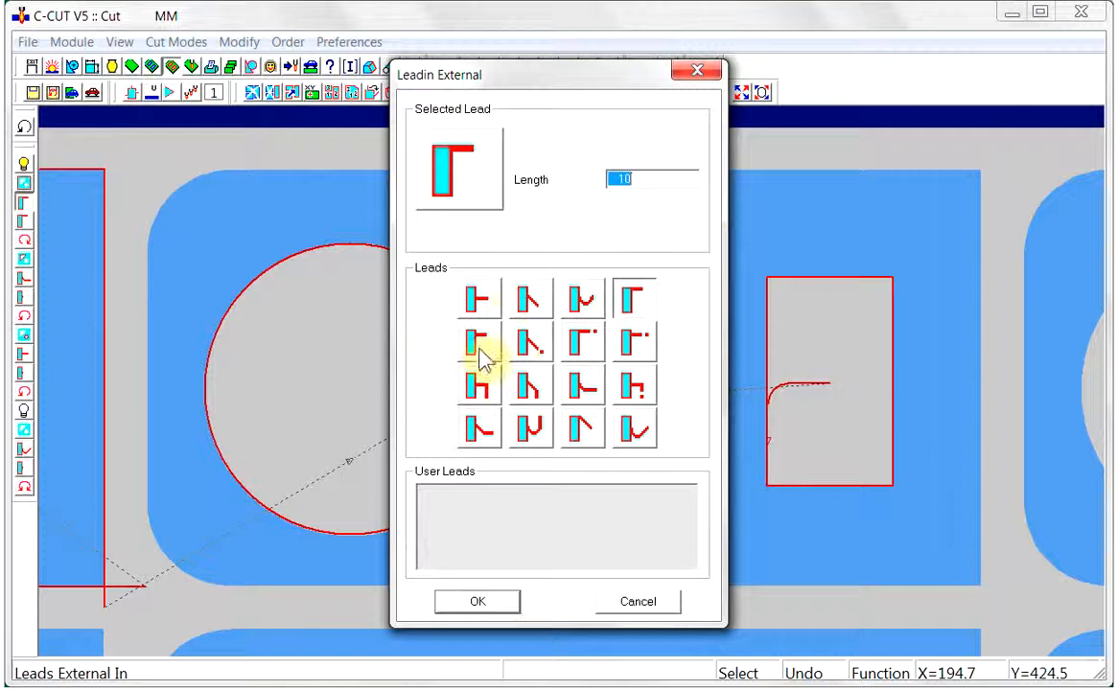
{"action": "left_click", "coordinate": [476, 303]}
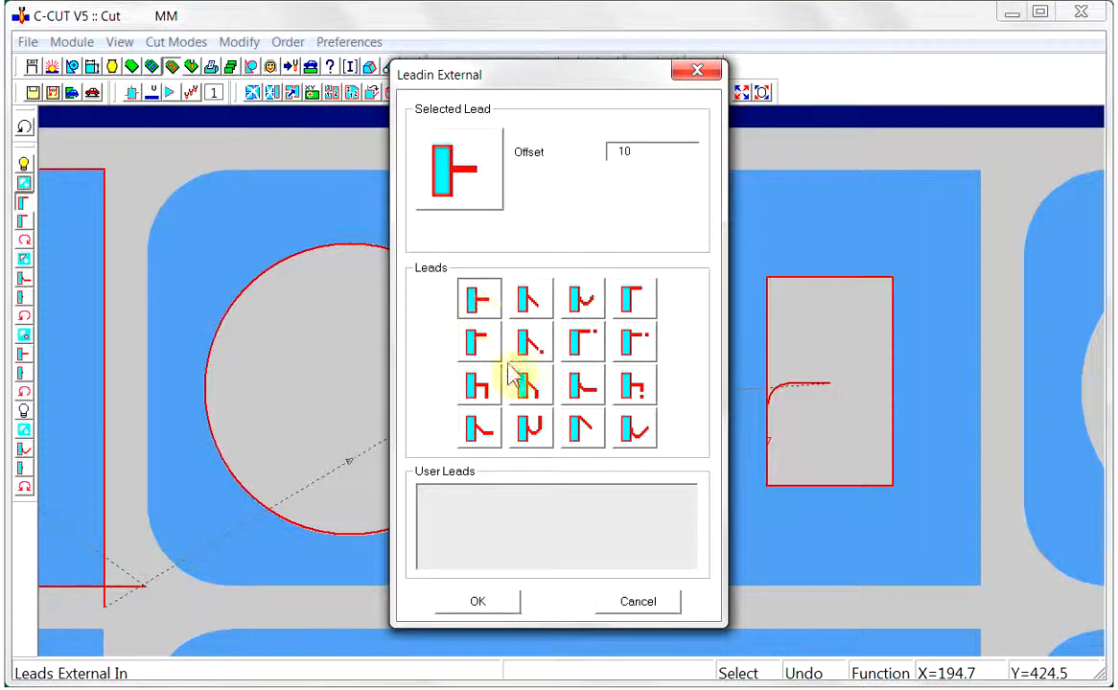
{"action": "left_click", "coordinate": [475, 607]}
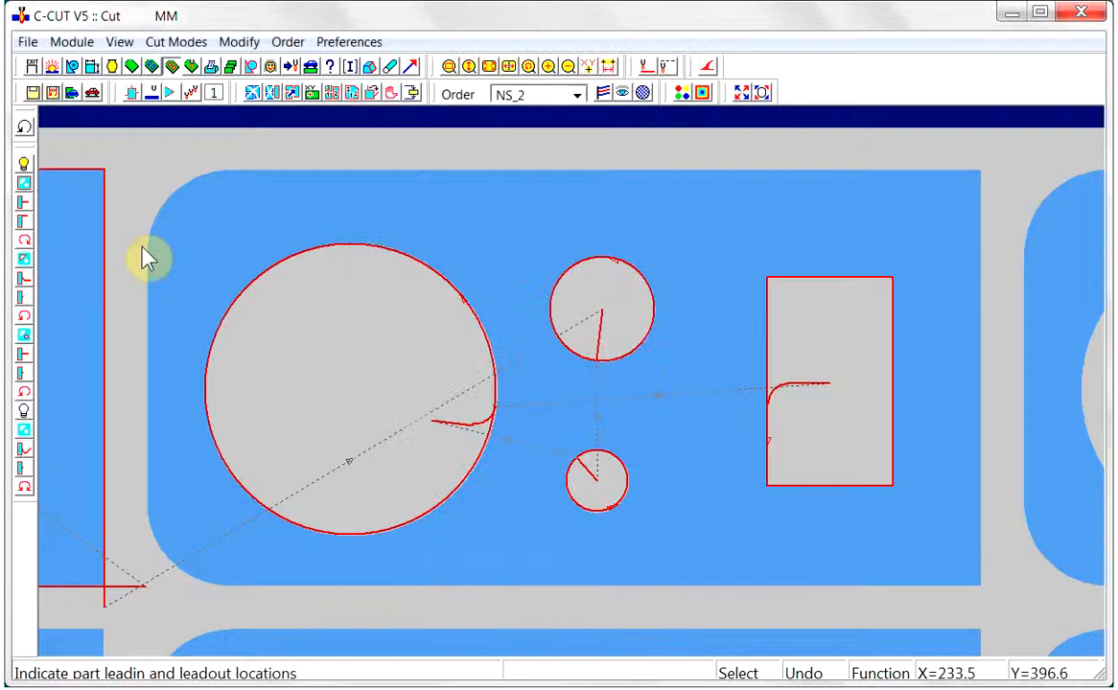
Set the external lead-out to the straight perpendicular lead with offset 5 and leadout gap 4
{"action": "left_click", "coordinate": [24, 222]}
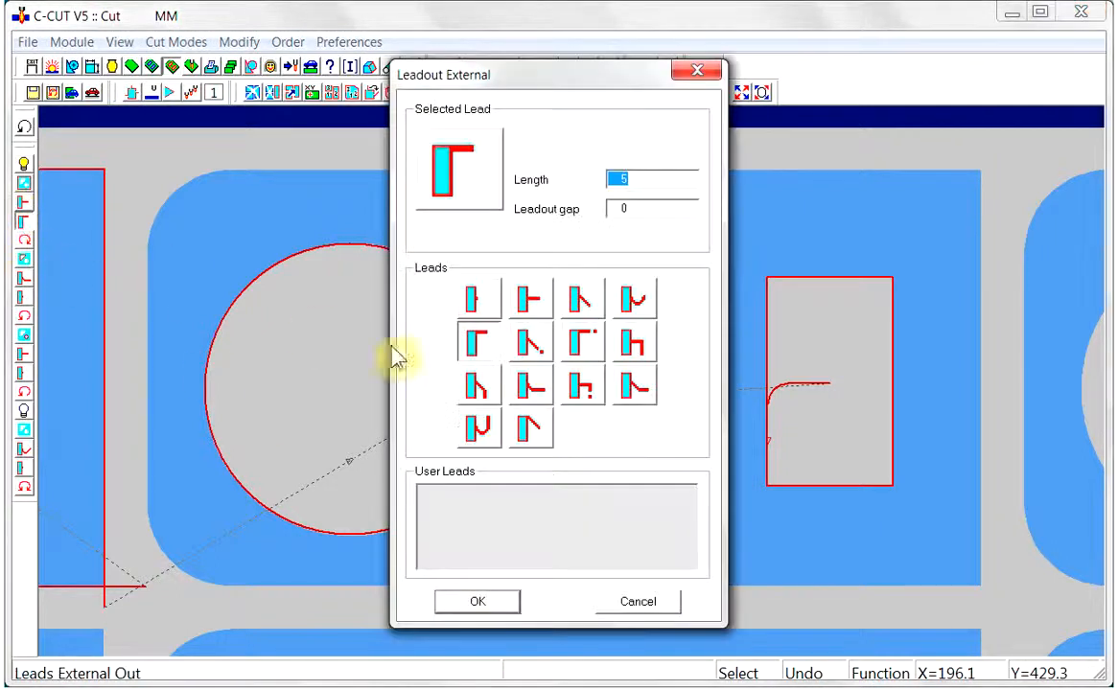
{"action": "left_click", "coordinate": [531, 302]}
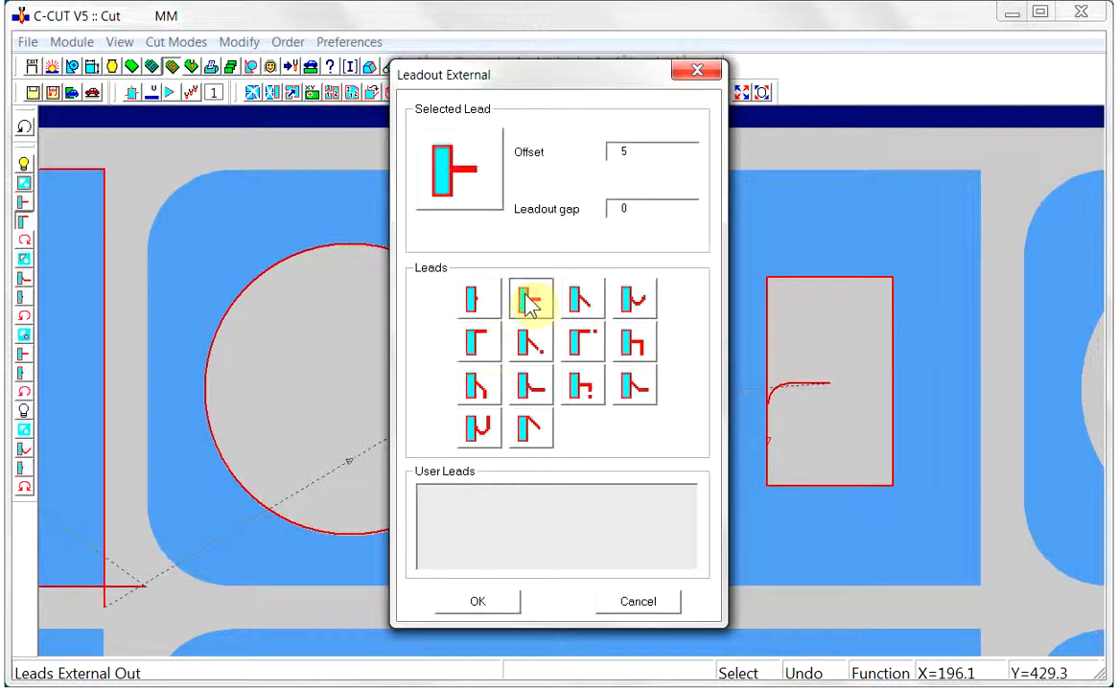
{"action": "left_click", "coordinate": [623, 210]}
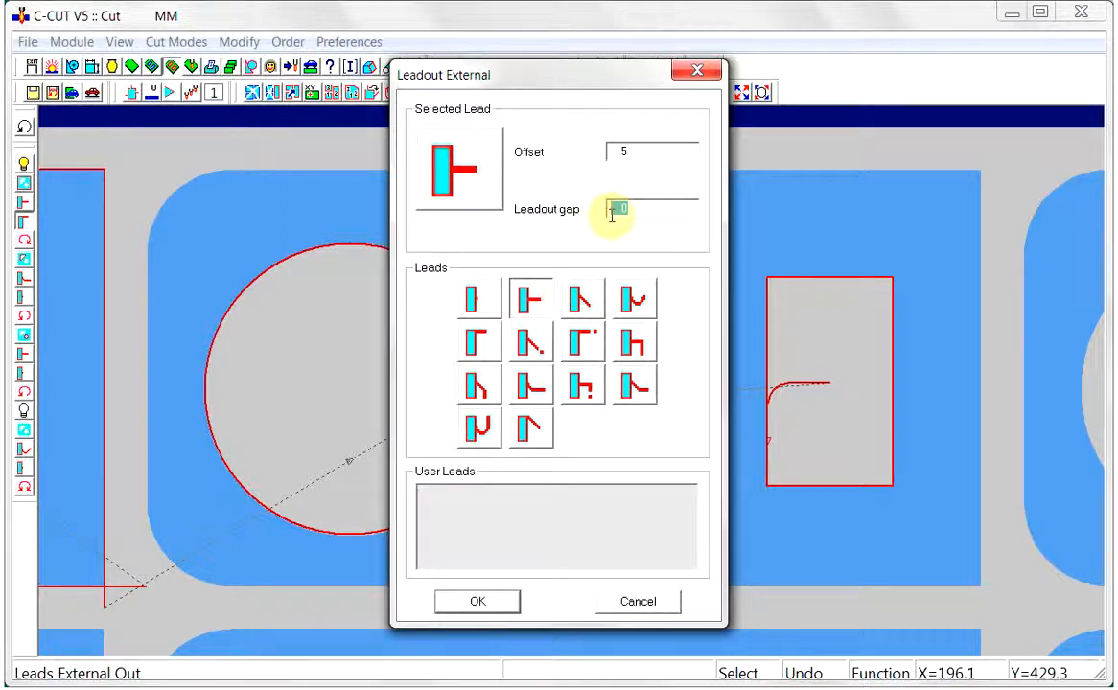
{"action": "type", "text": "4"}
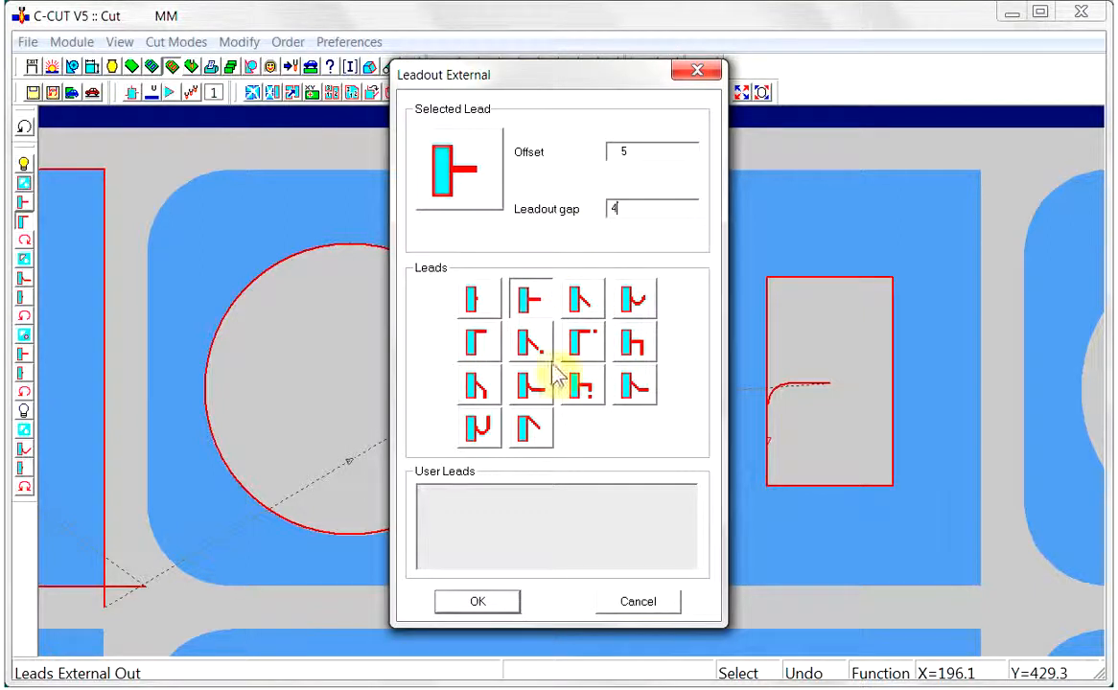
{"action": "left_click", "coordinate": [477, 602]}
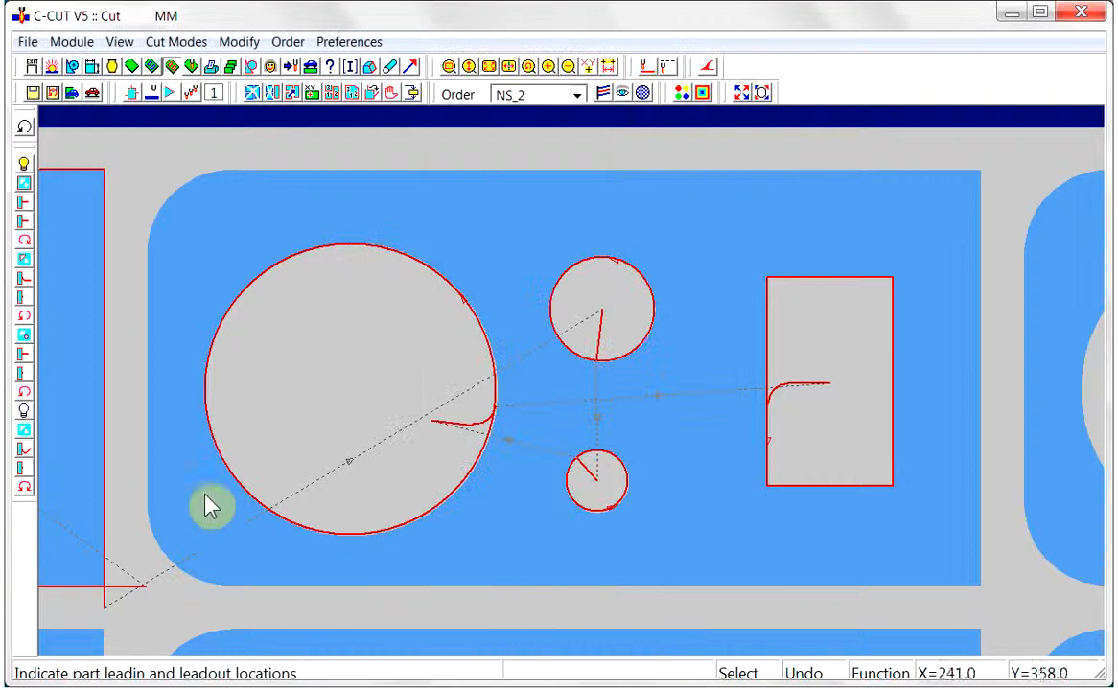
Cut the outer profile's upper edge from the rounded upper-left corner to just below the upper-right corner, and start the next cut after a gap of 3
{"action": "left_click", "coordinate": [190, 196]}
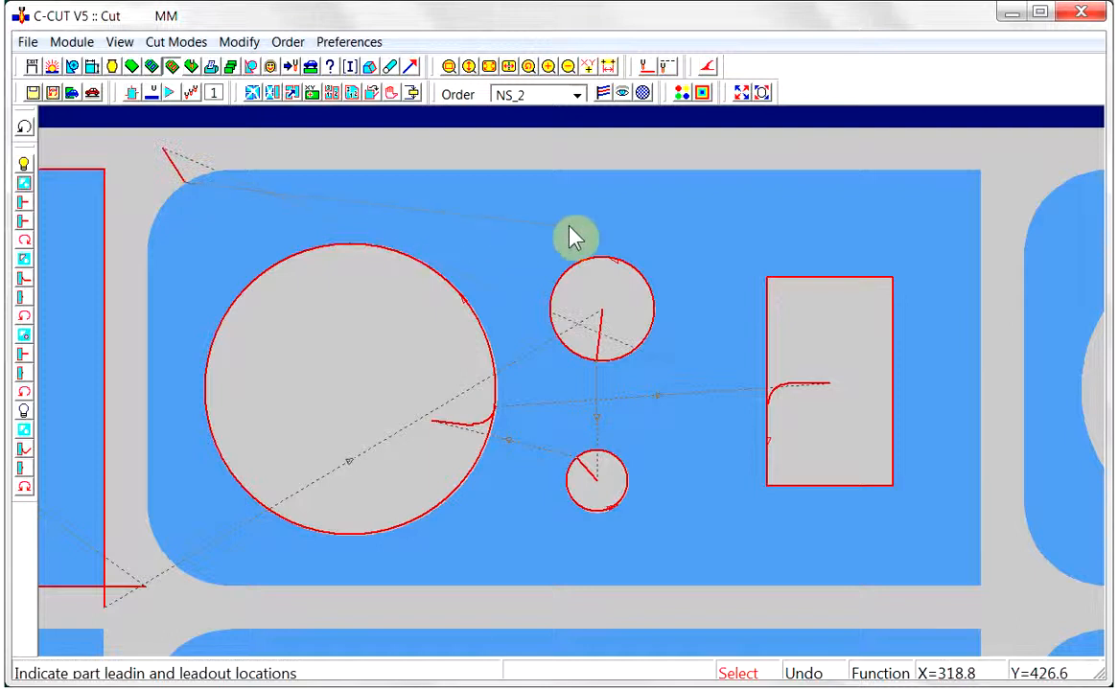
{"action": "left_click", "coordinate": [972, 185]}
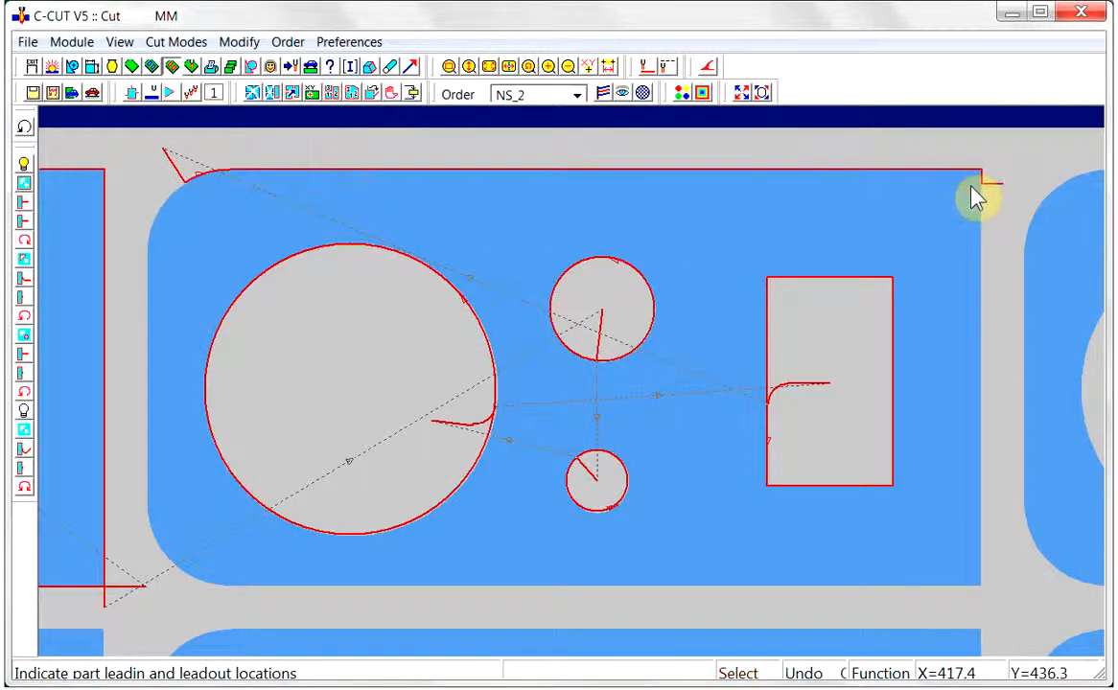
{"action": "left_click", "coordinate": [977, 190]}
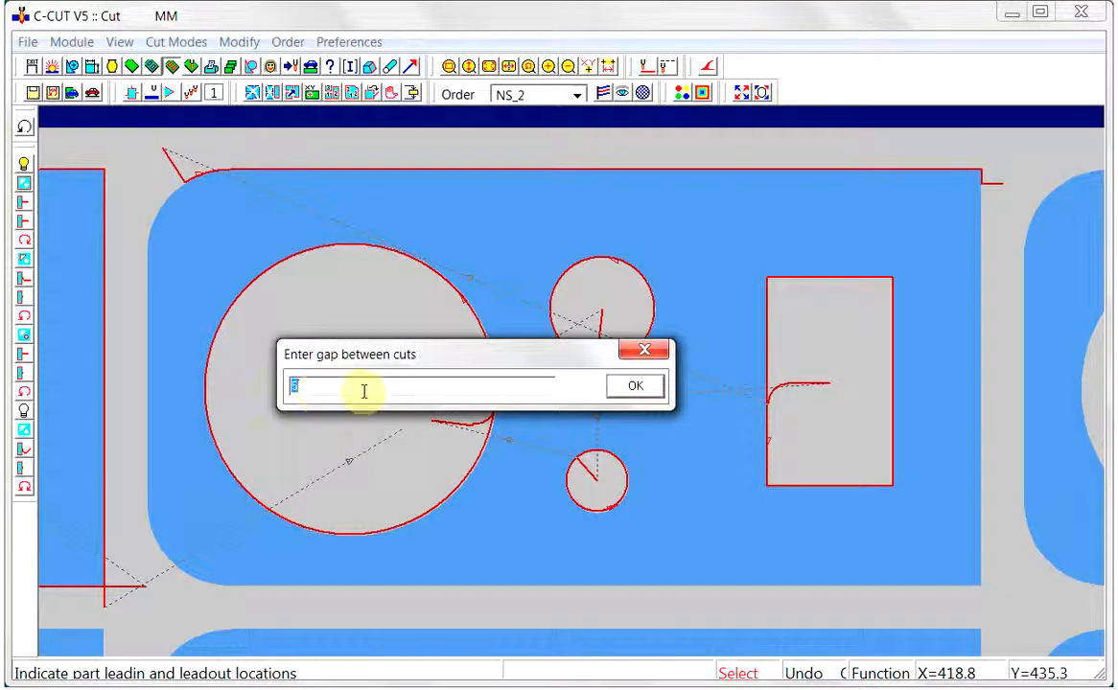
{"action": "type", "text": "3"}
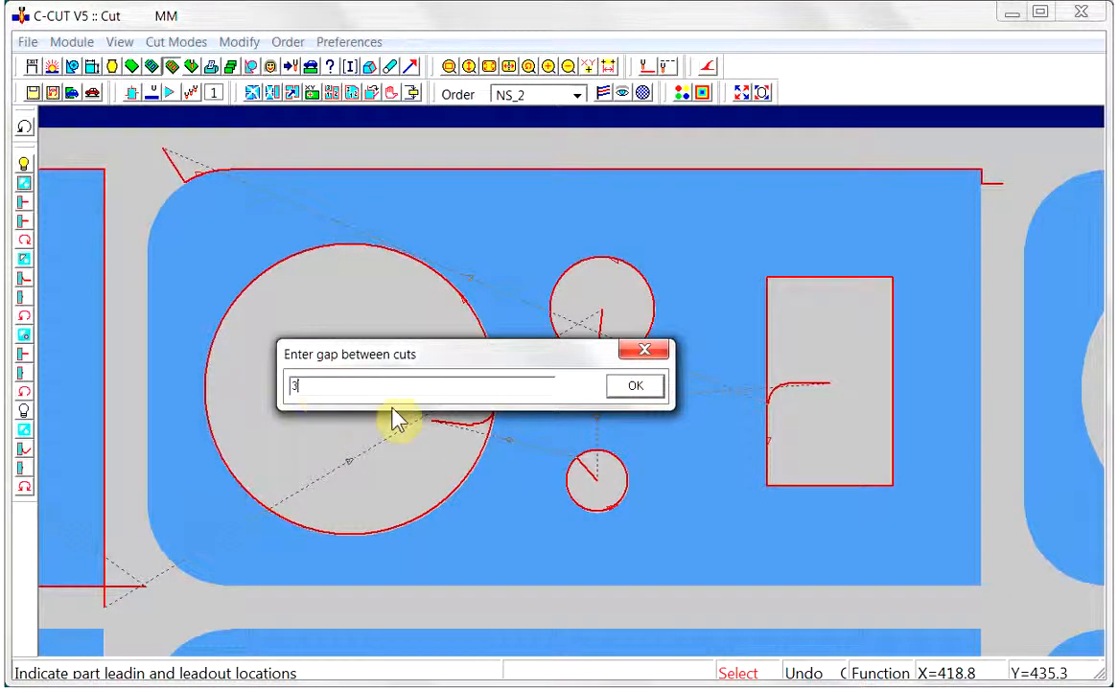
{"action": "left_click", "coordinate": [628, 395]}
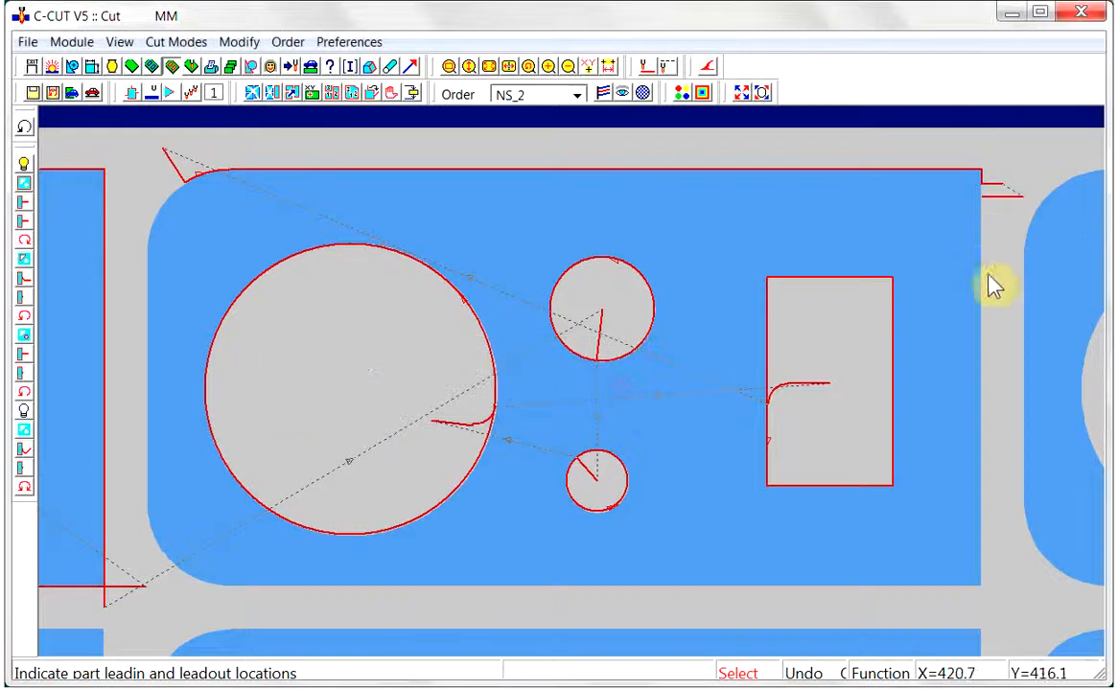
Cut the right edge to just above the lower-right corner, and continue around to the rounded upper-left corner, with a gap of 3 between cuts
{"action": "left_click", "coordinate": [978, 552]}
{"action": "left_click", "coordinate": [978, 568]}
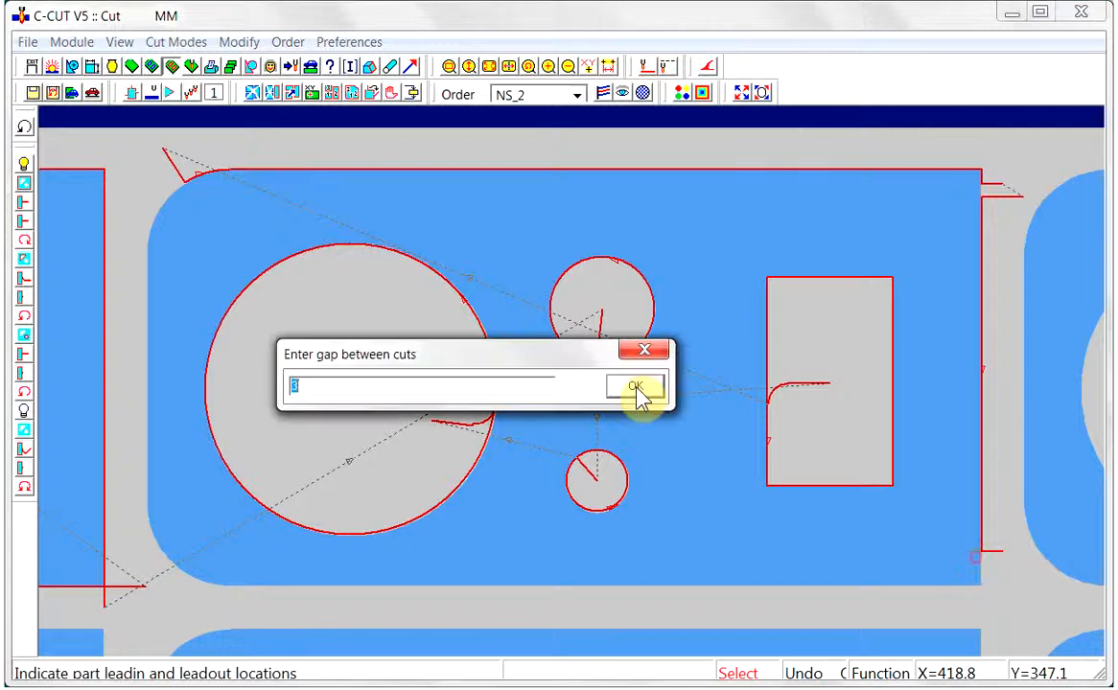
{"action": "left_click", "coordinate": [635, 388]}
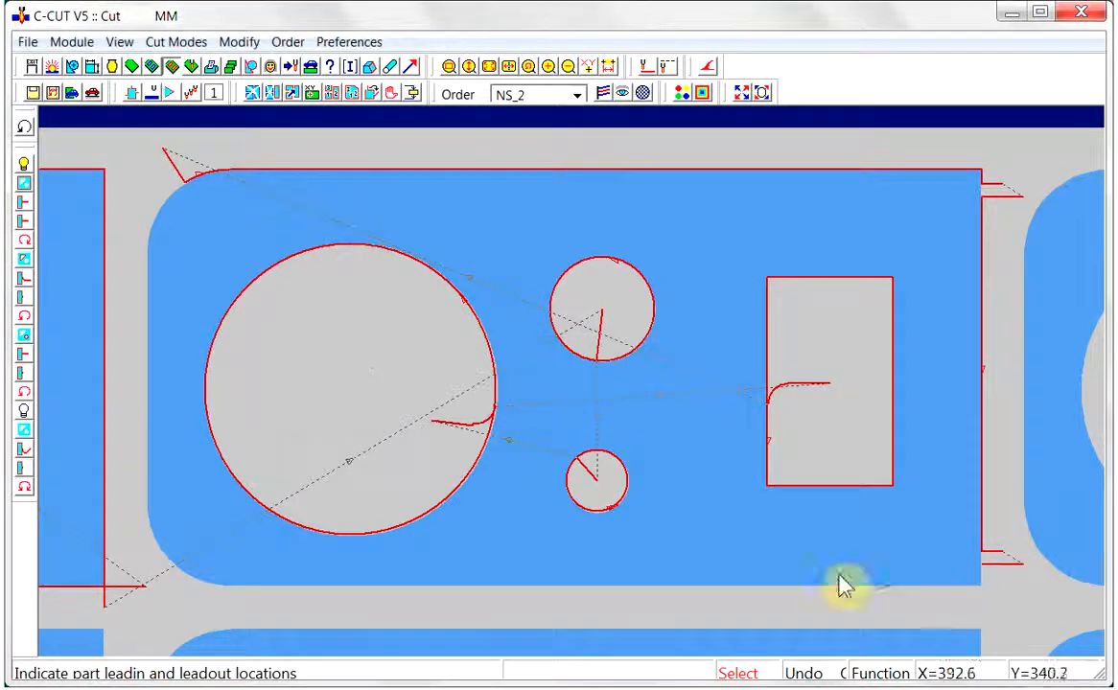
{"action": "left_click", "coordinate": [181, 189]}
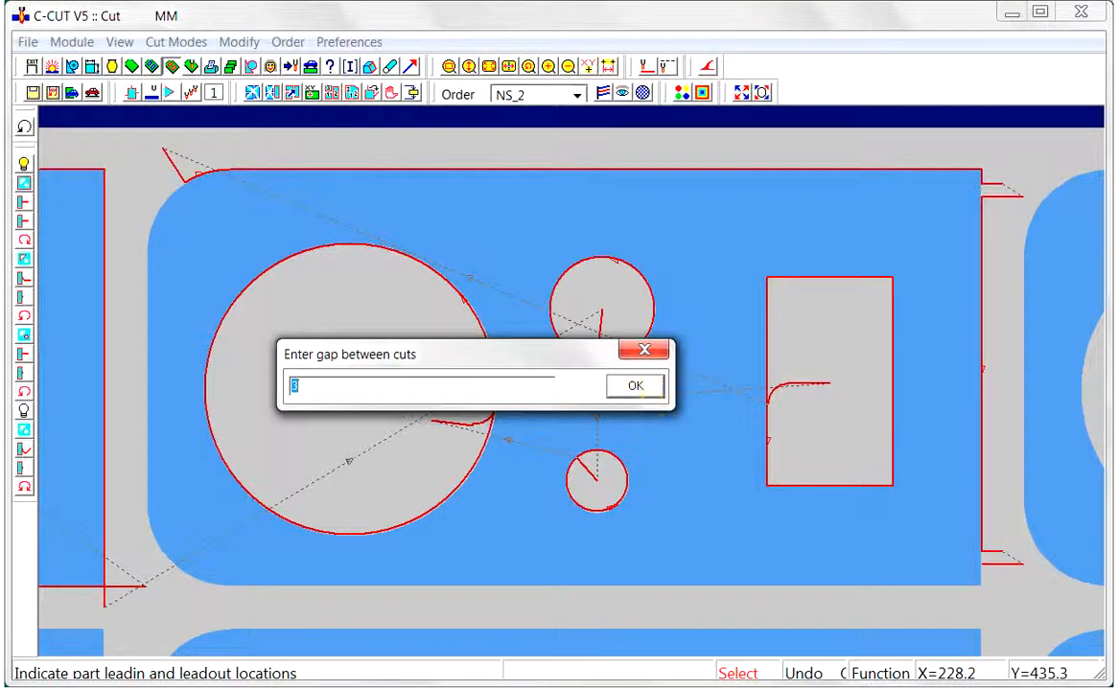
{"action": "left_click", "coordinate": [650, 388]}
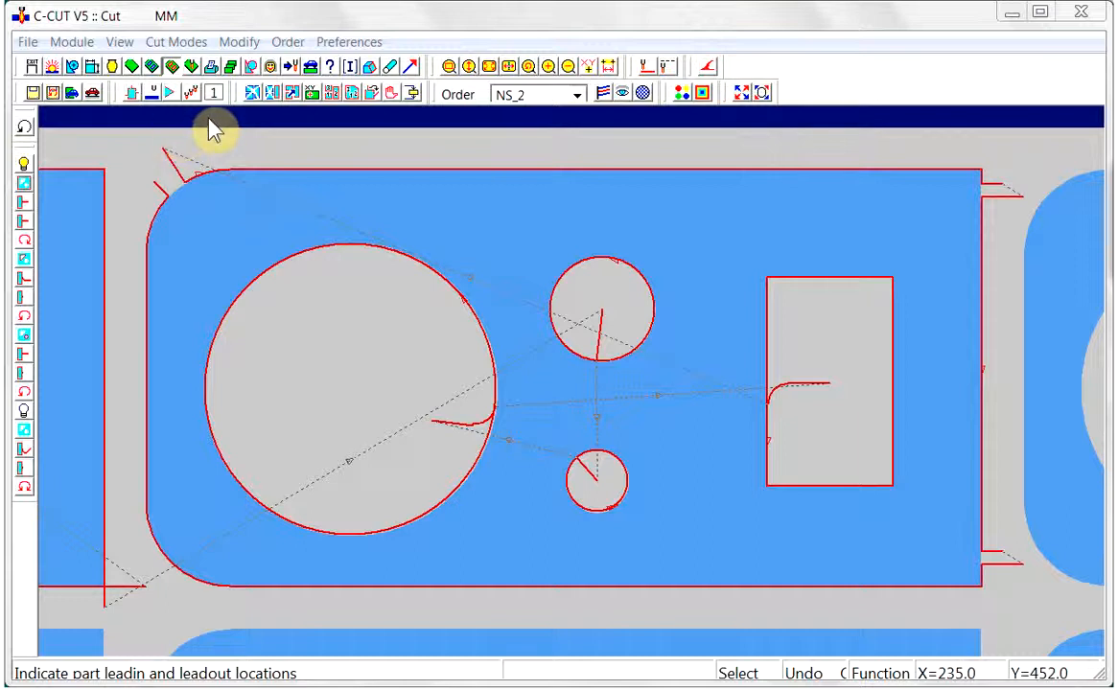
Switch to duplicate mode and duplicate the cuts of the first two top-row parts onto the top row's third and fourth parts
{"action": "left_click", "coordinate": [491, 69]}
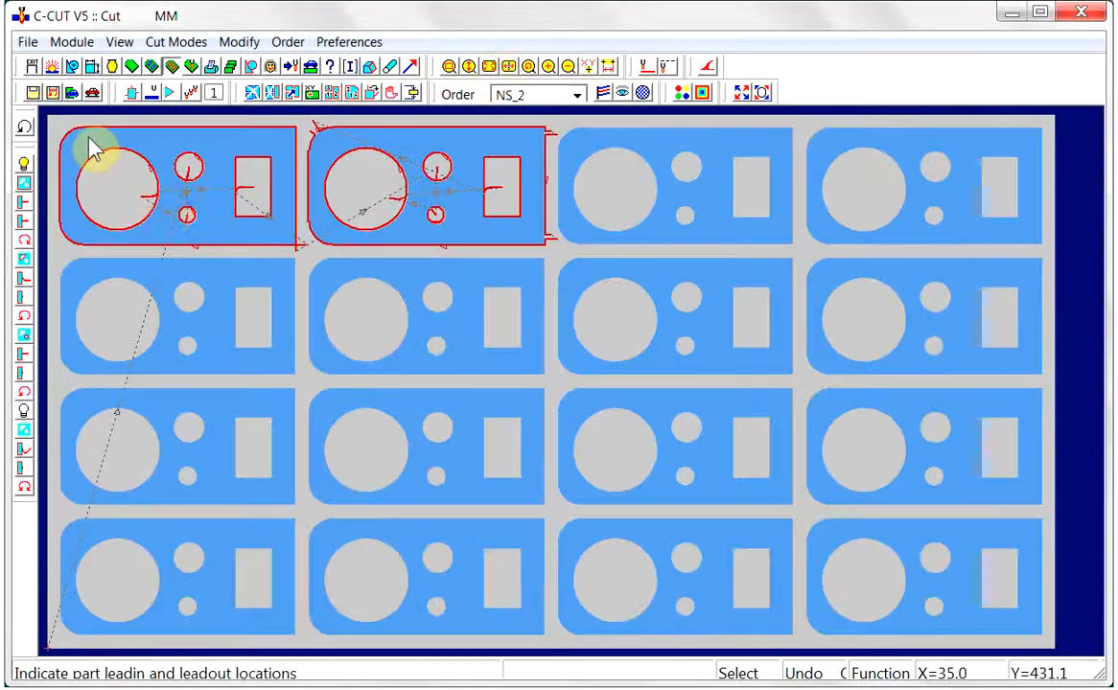
{"action": "left_click", "coordinate": [132, 92]}
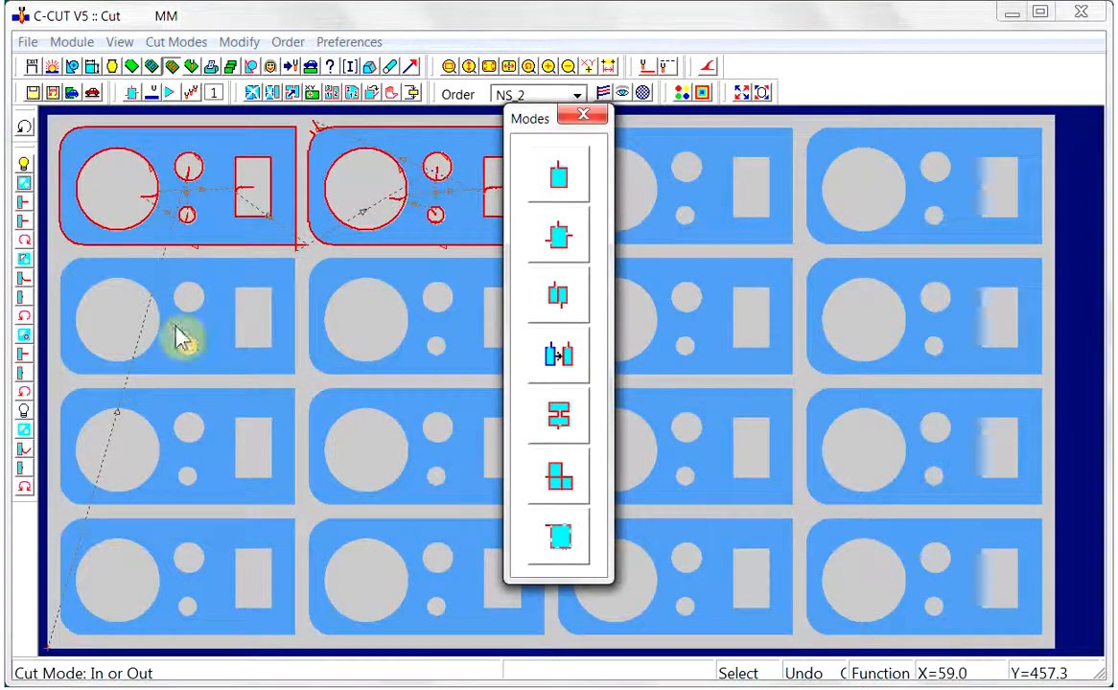
{"action": "left_click", "coordinate": [558, 353]}
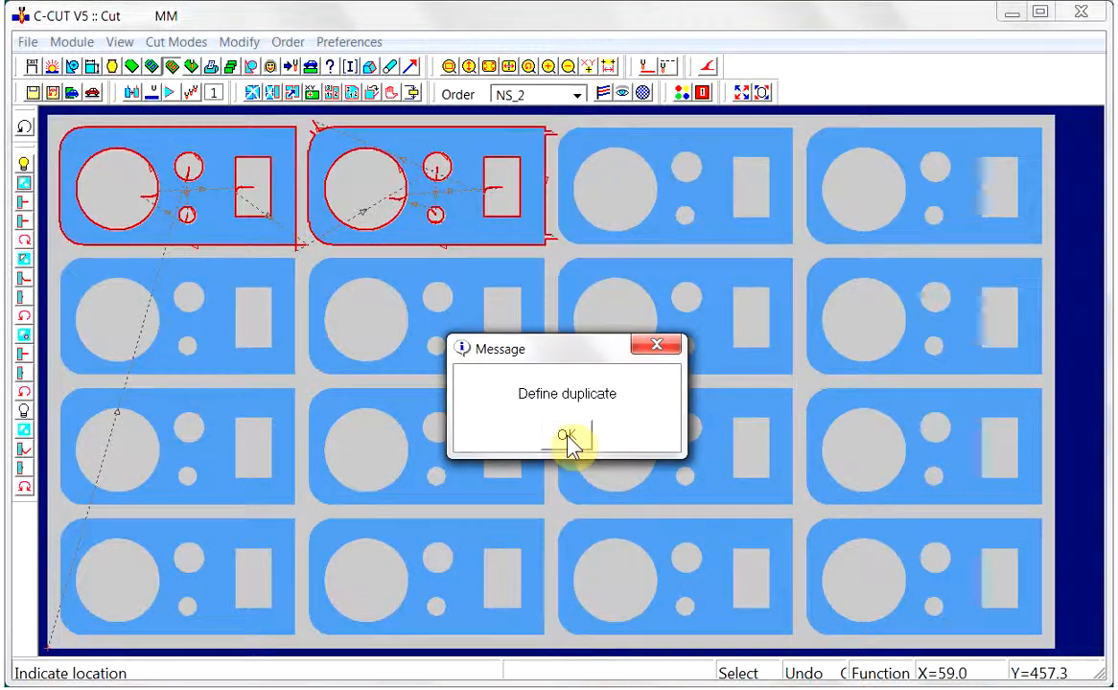
{"action": "left_click", "coordinate": [567, 436]}
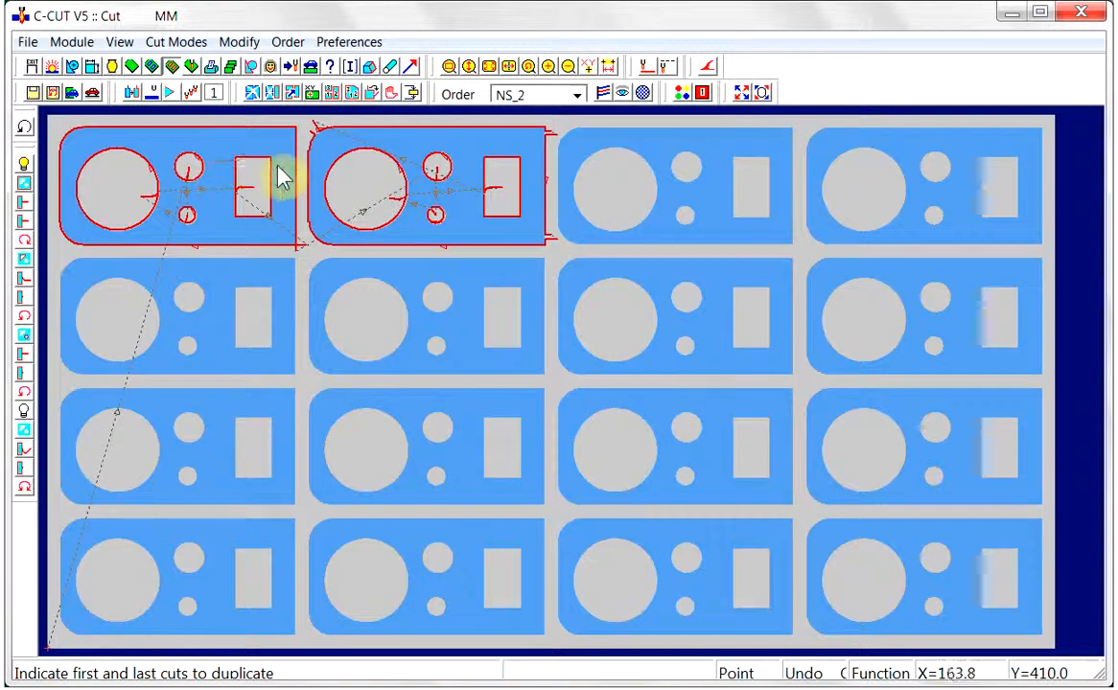
{"action": "left_click", "coordinate": [317, 165]}
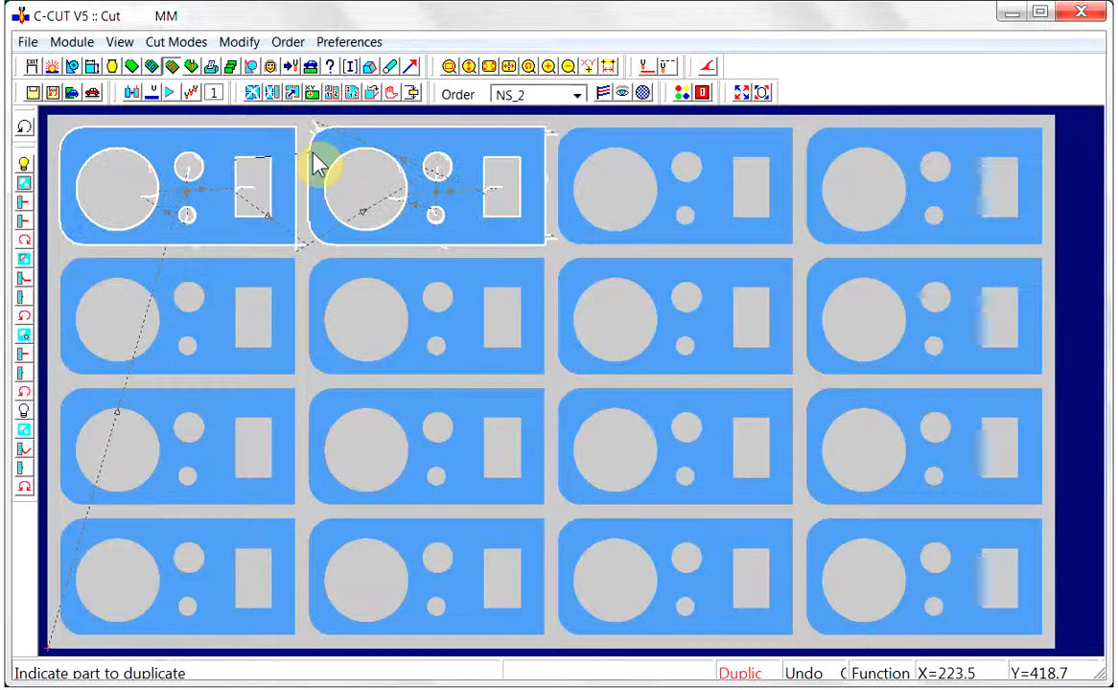
{"action": "left_click", "coordinate": [686, 161]}
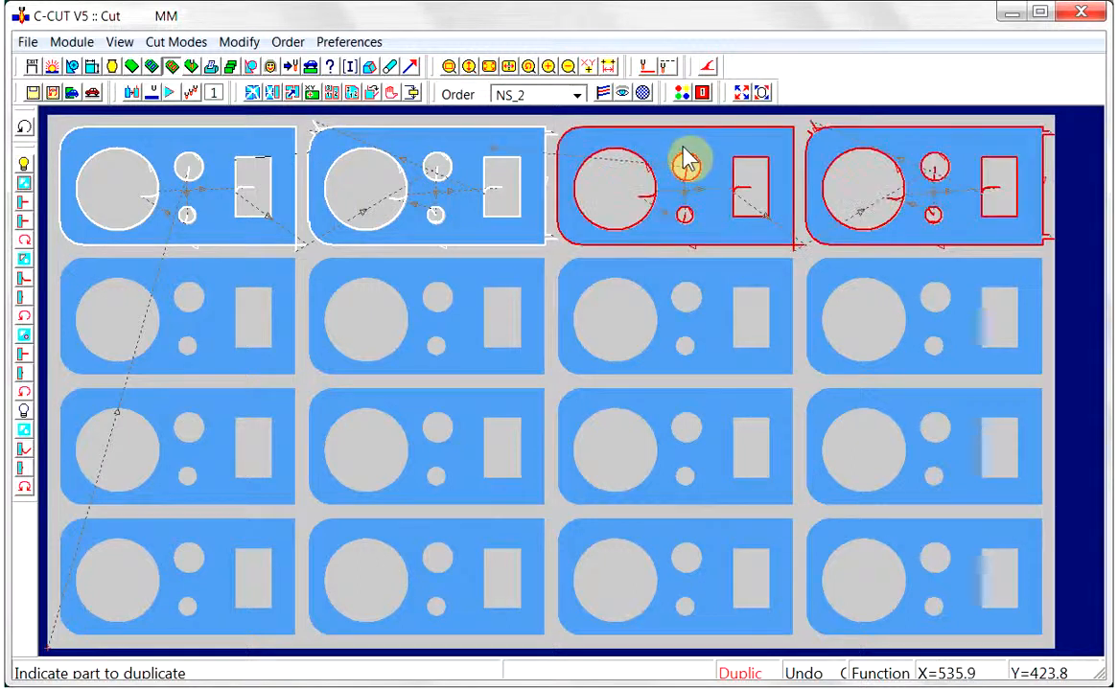
Define the cuts of all four top-row parts as a new duplicate and apply them to the second row
{"action": "right_click", "coordinate": [563, 220]}
{"action": "left_click", "coordinate": [619, 224]}
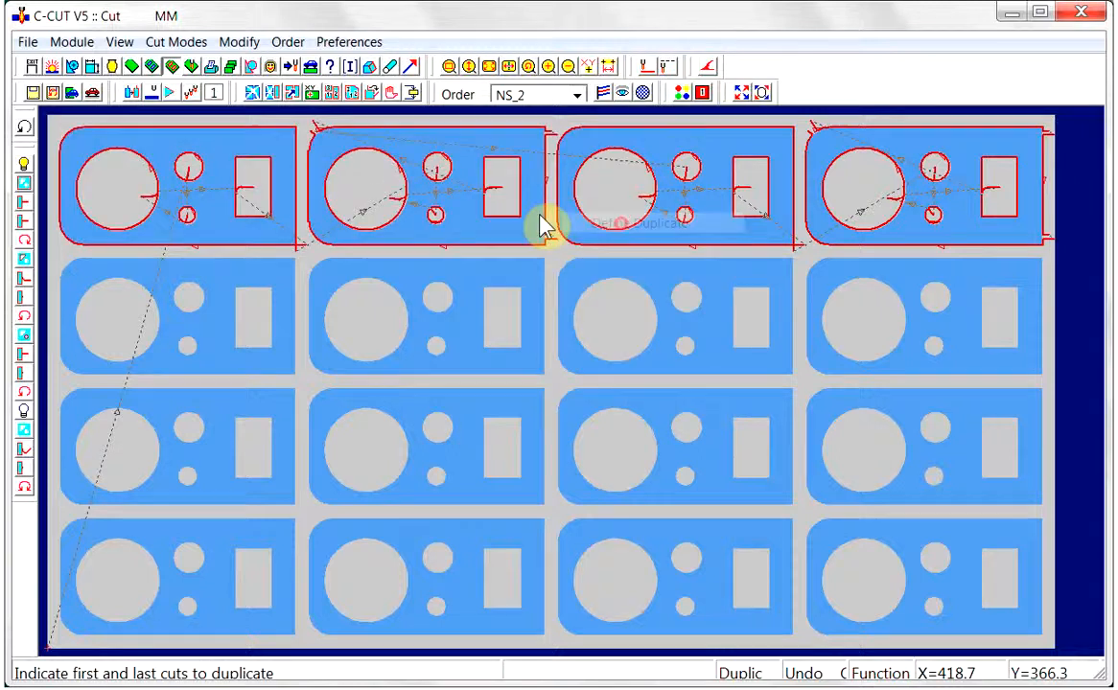
{"action": "left_click", "coordinate": [210, 161]}
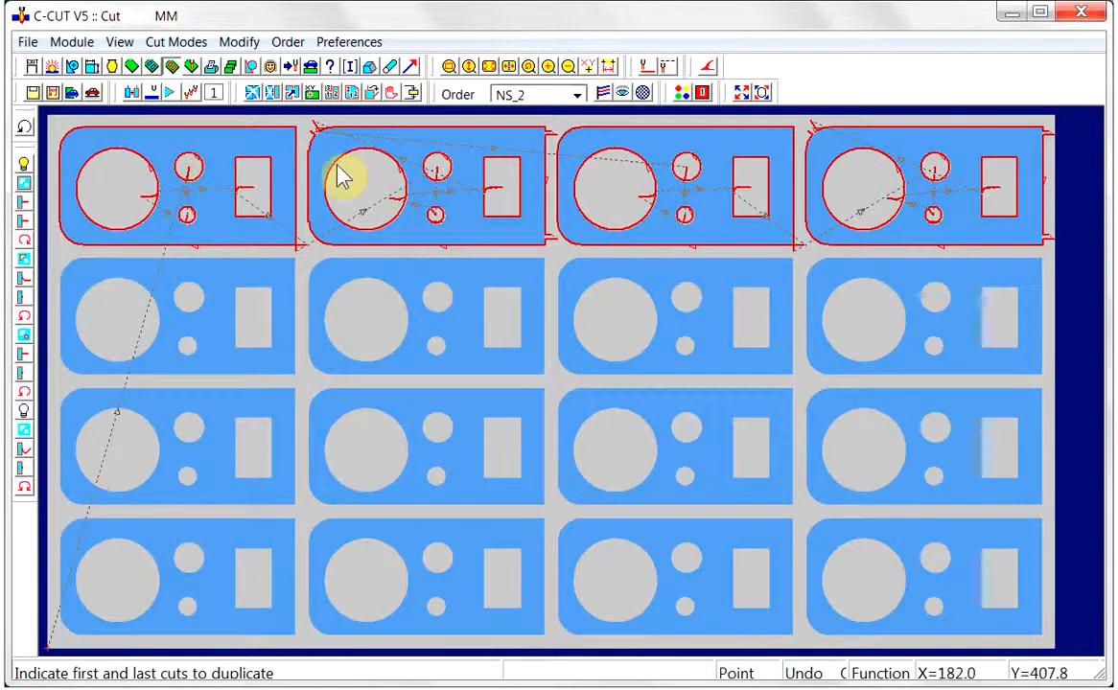
{"action": "left_click", "coordinate": [816, 172]}
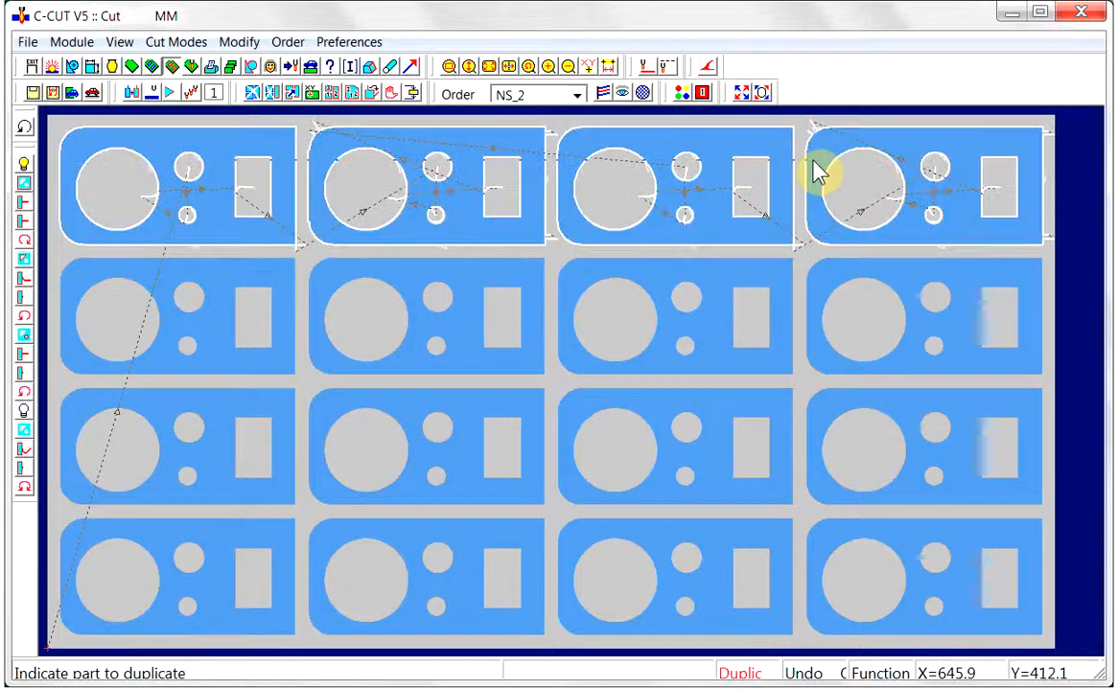
{"action": "left_click", "coordinate": [213, 303]}
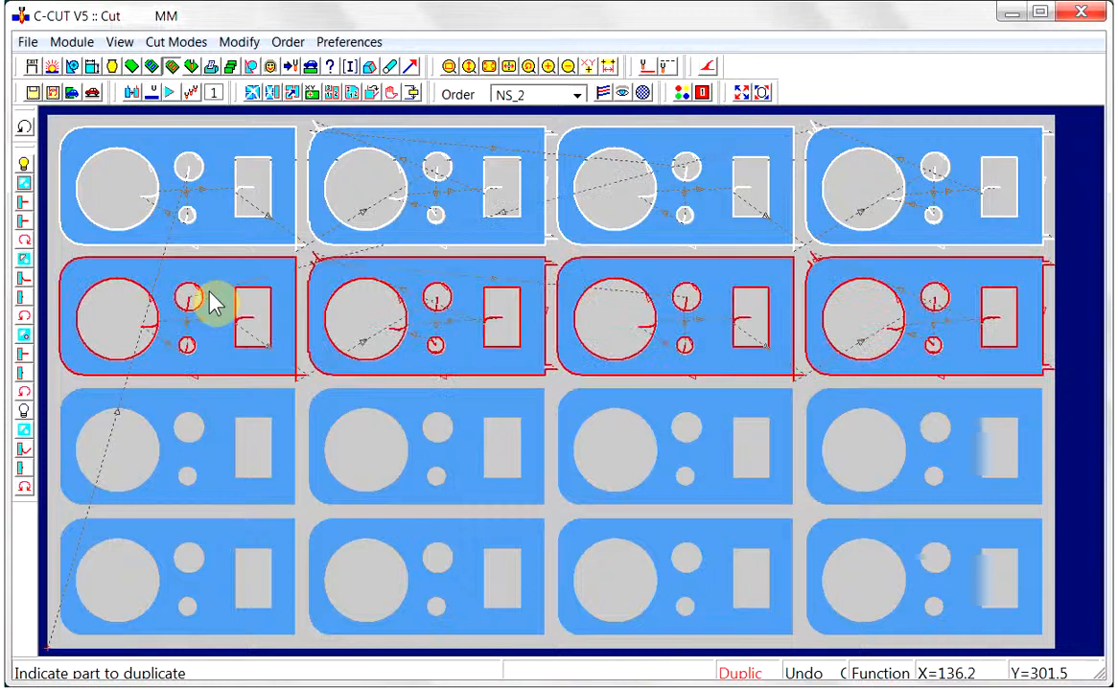
Define the cuts of the upper two rows as a new duplicate and apply them to the third and fourth rows
{"action": "right_click", "coordinate": [211, 211]}
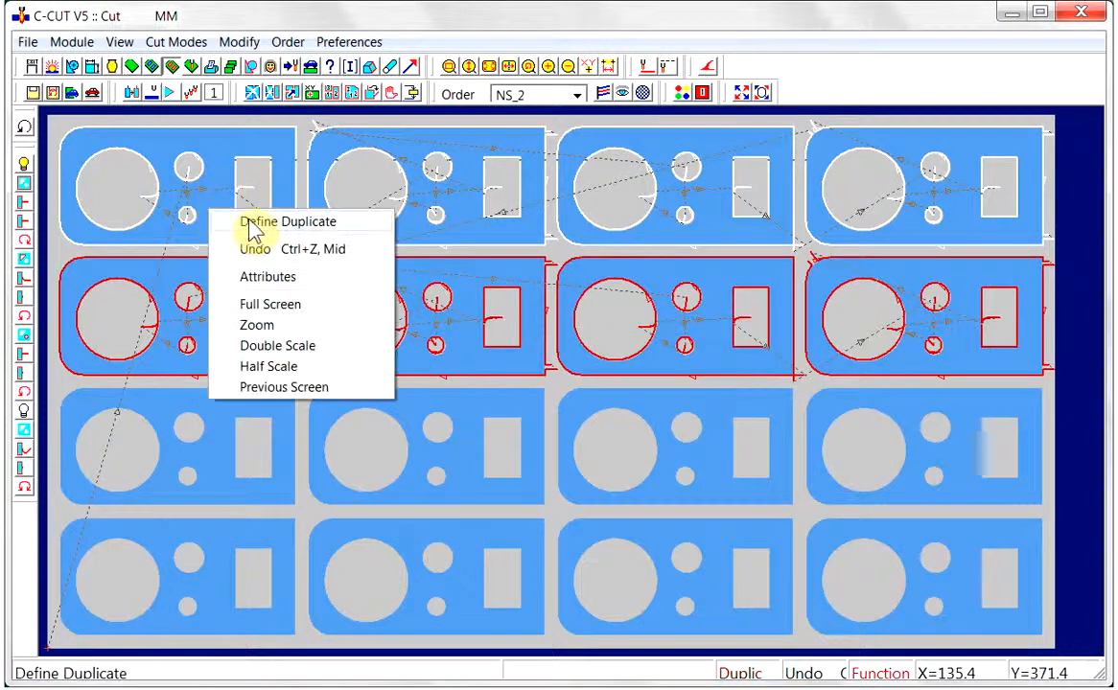
{"action": "left_click", "coordinate": [215, 220]}
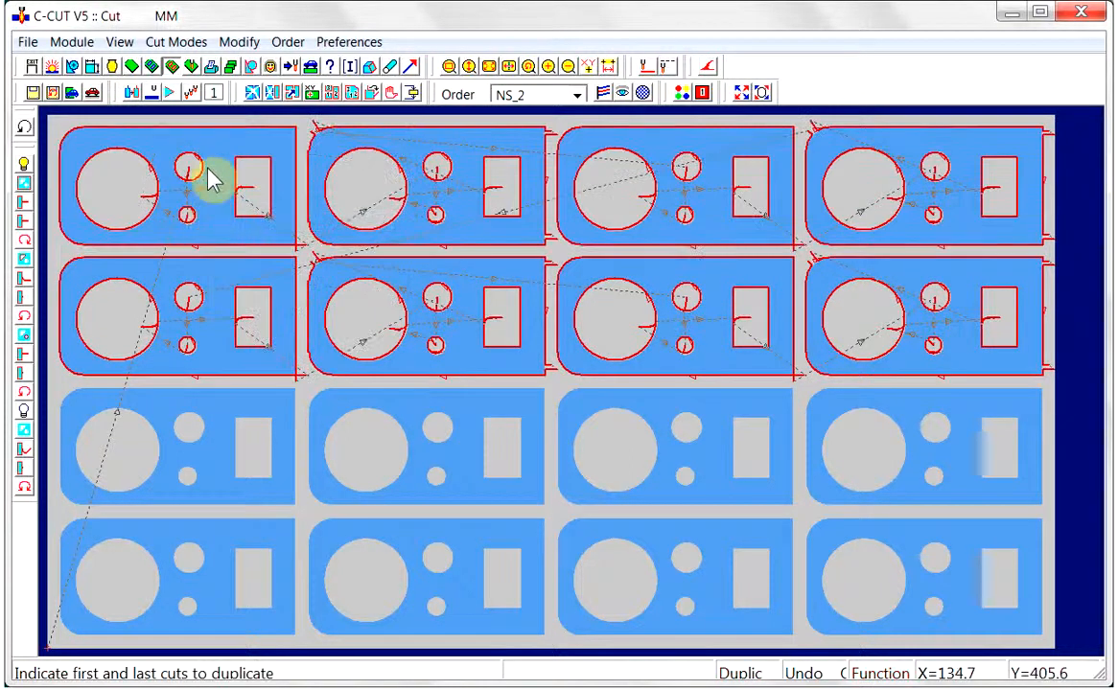
{"action": "left_click", "coordinate": [211, 176]}
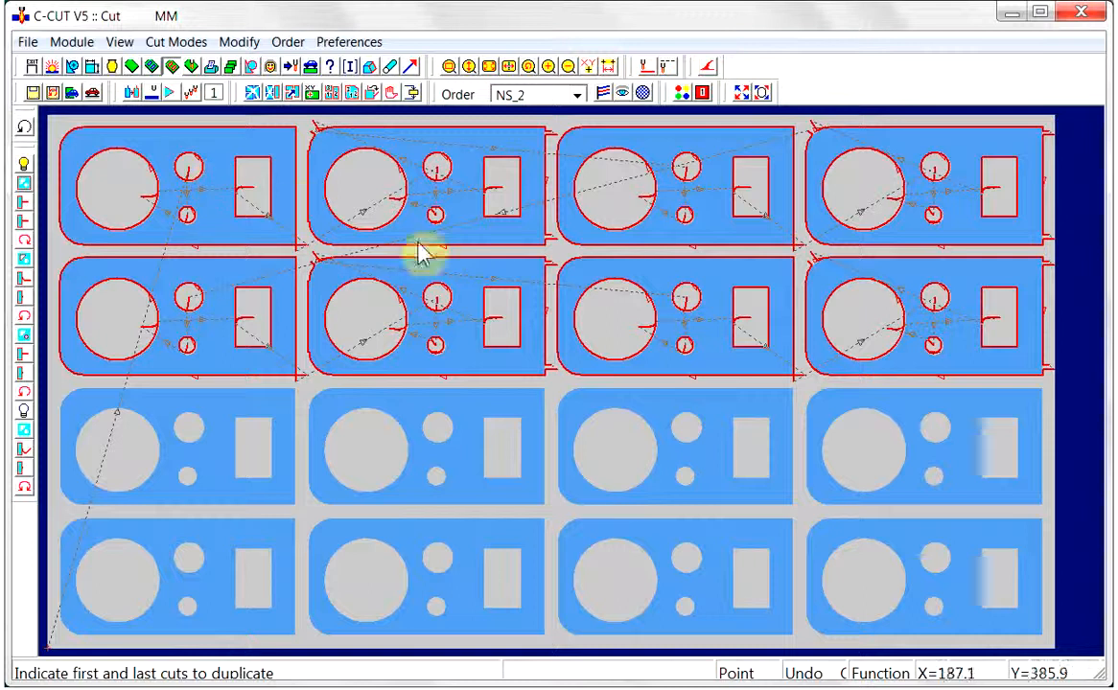
{"action": "left_click", "coordinate": [813, 331]}
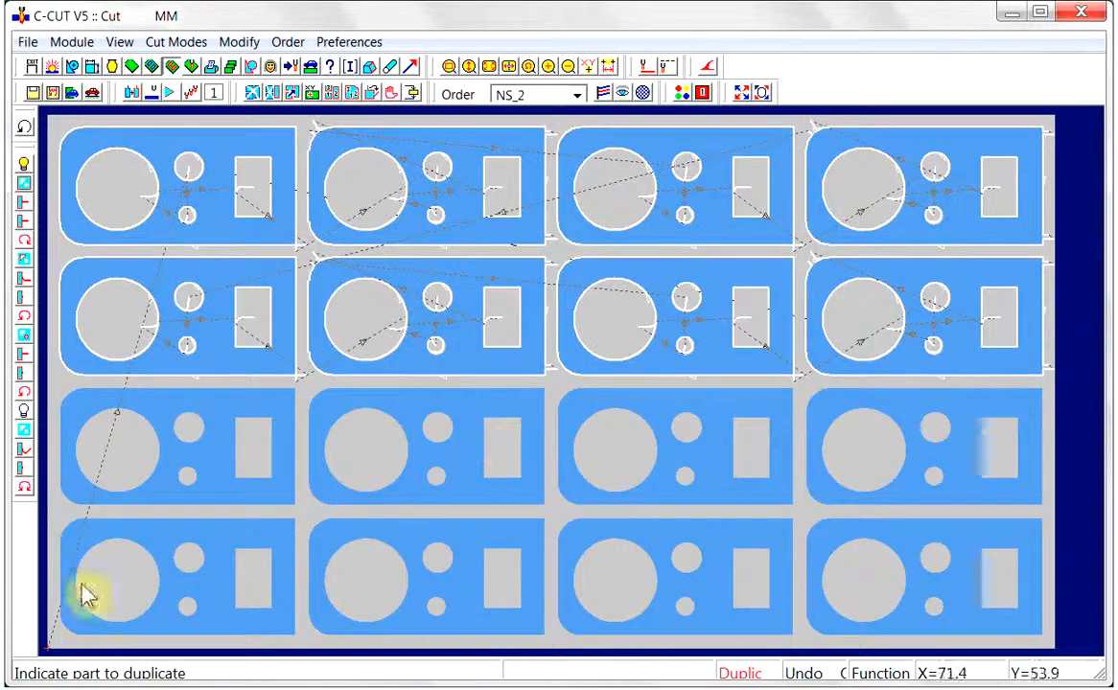
{"action": "left_click", "coordinate": [206, 457]}
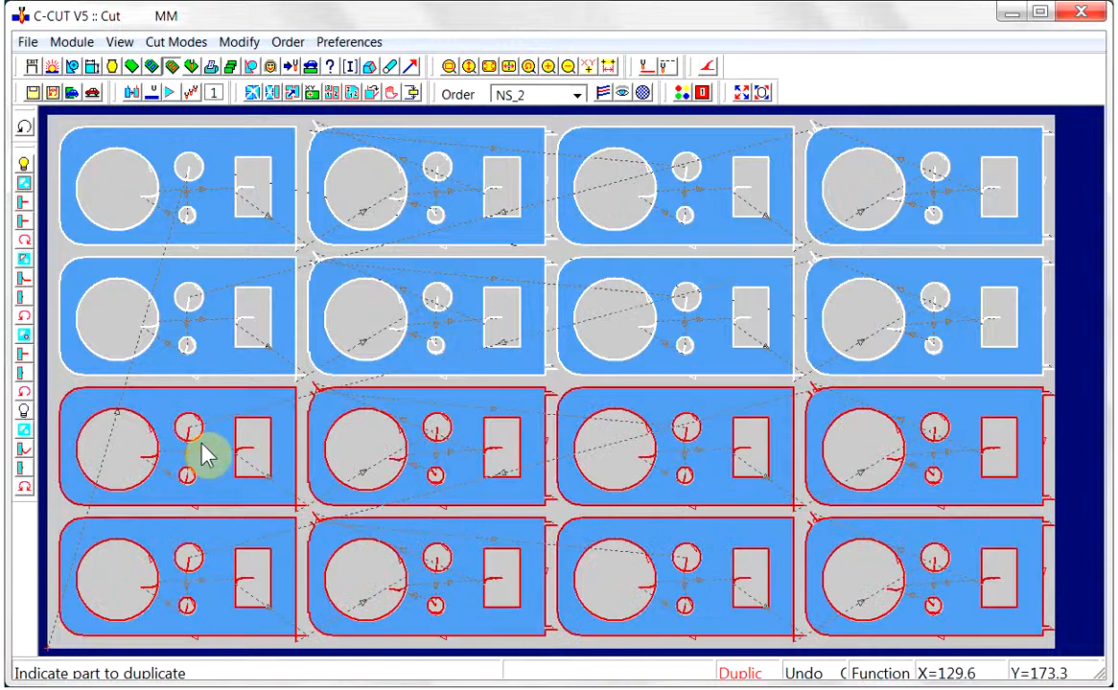
Switch the cut mode from duplicating back to cutting each profile from a single indicated location
{"action": "left_click", "coordinate": [132, 93]}
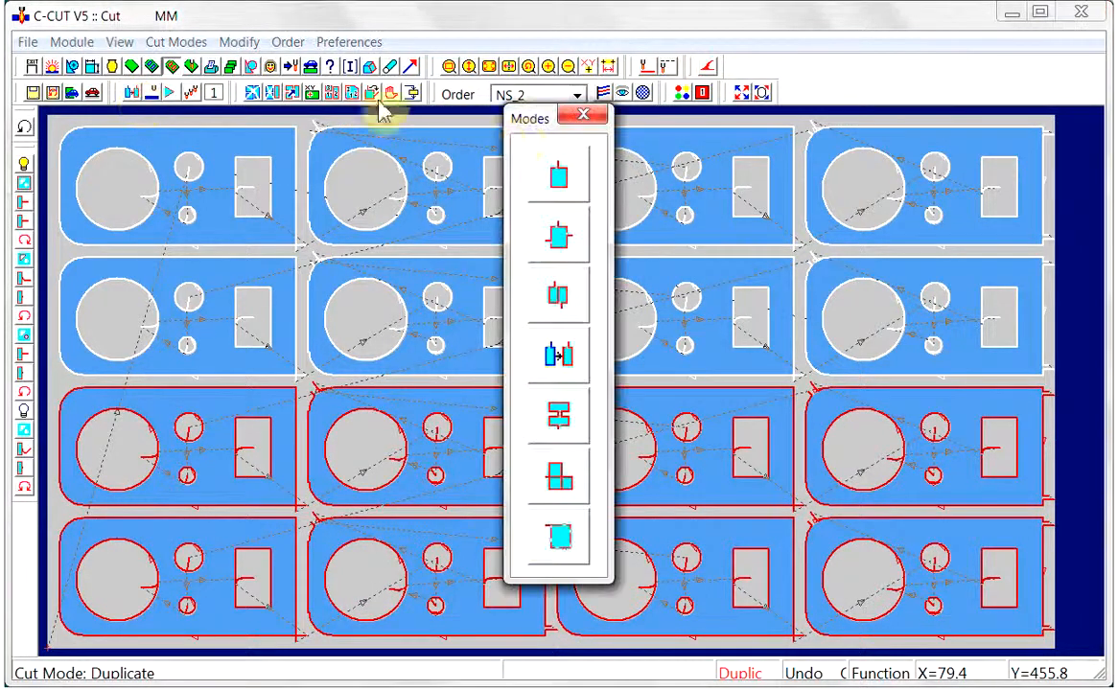
{"action": "left_click", "coordinate": [559, 179]}
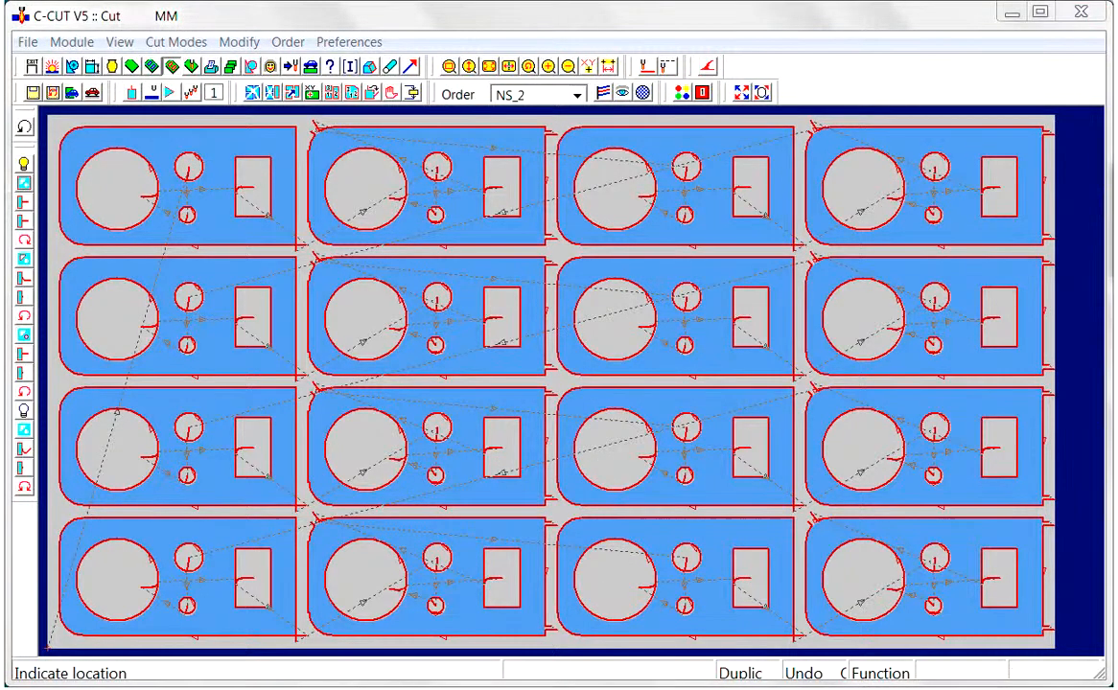
{"action": "left_click", "coordinate": [212, 431]}
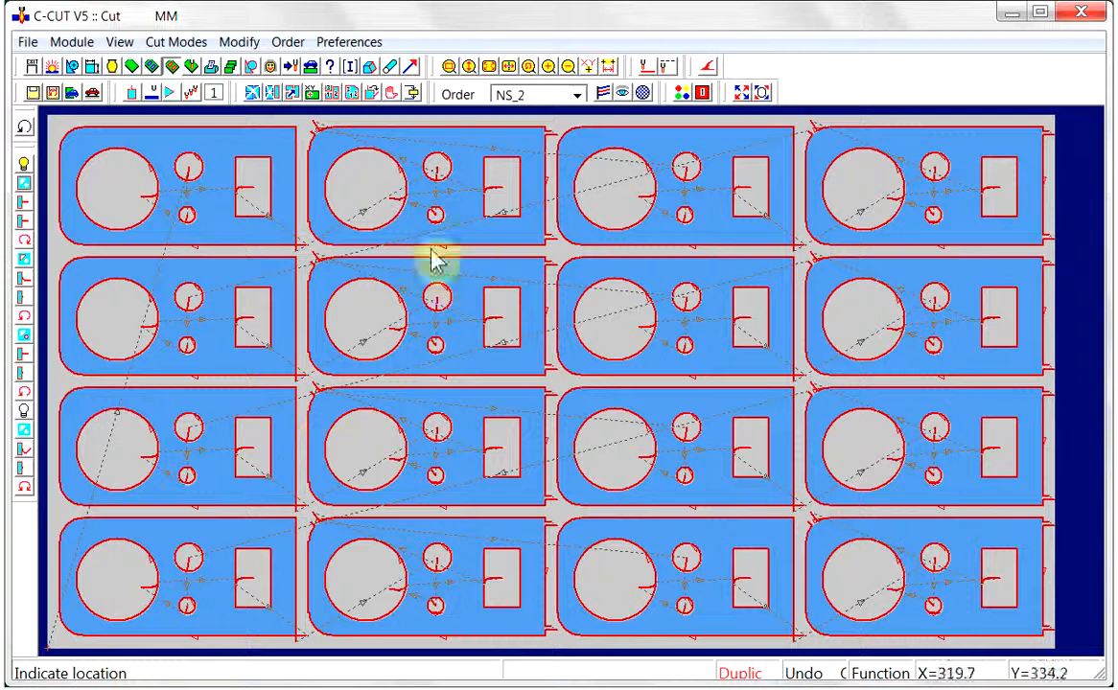
Delete the range of cuts covering the first two parts in the third row
{"action": "left_click", "coordinate": [272, 94]}
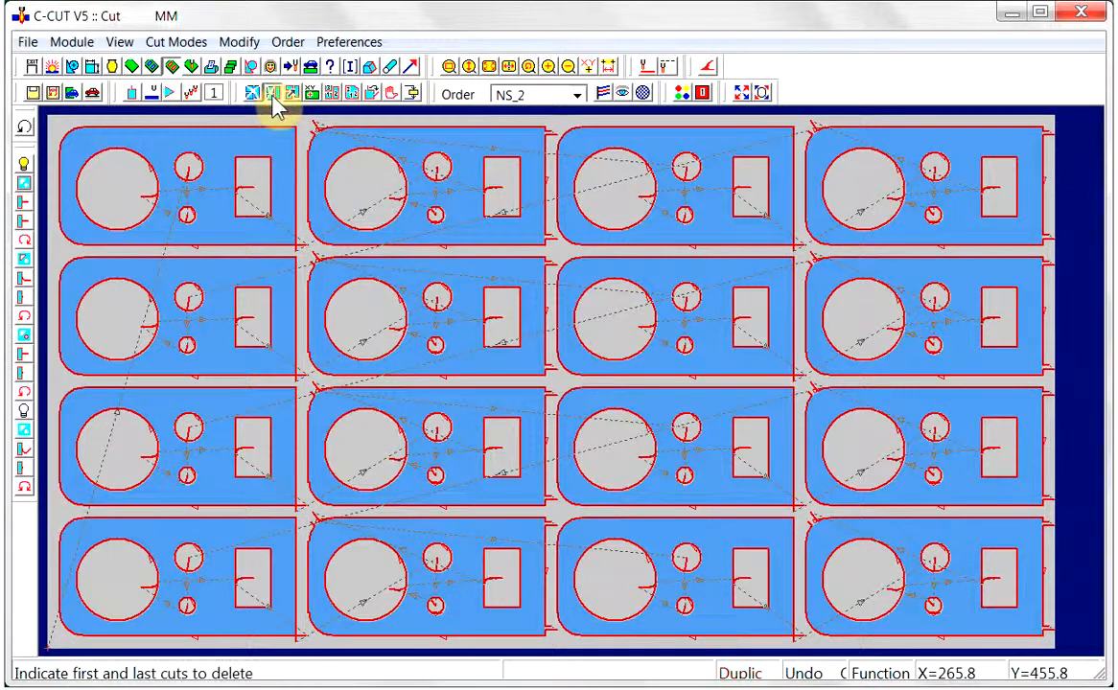
{"action": "left_click", "coordinate": [201, 443]}
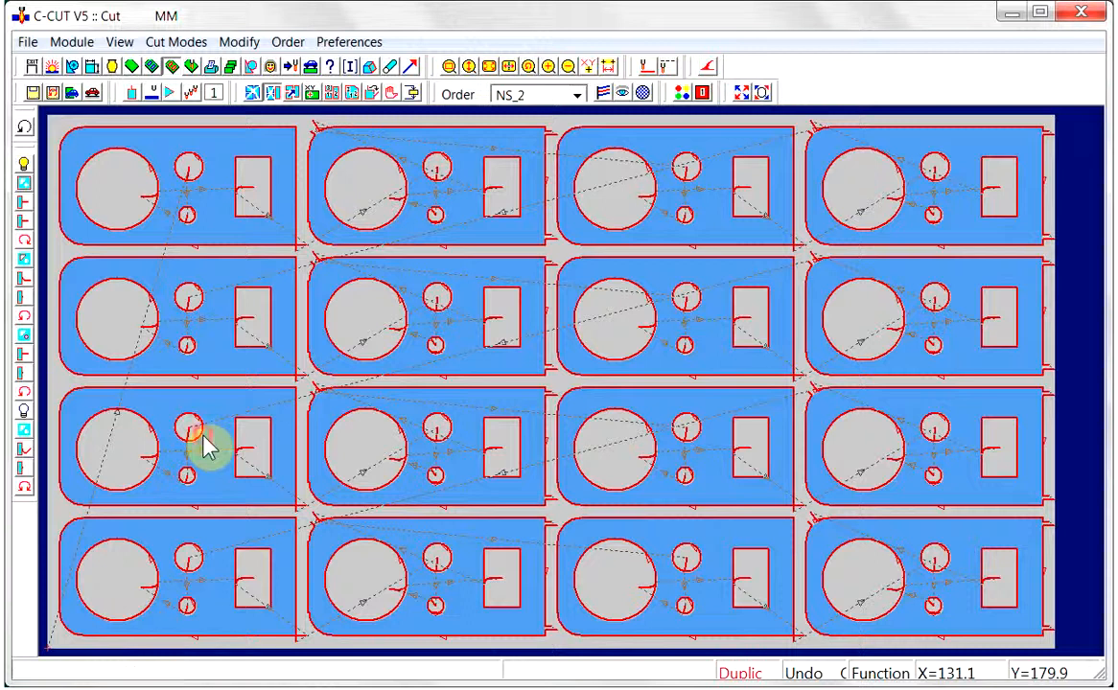
{"action": "left_click", "coordinate": [319, 441]}
{"action": "left_click", "coordinate": [535, 433]}
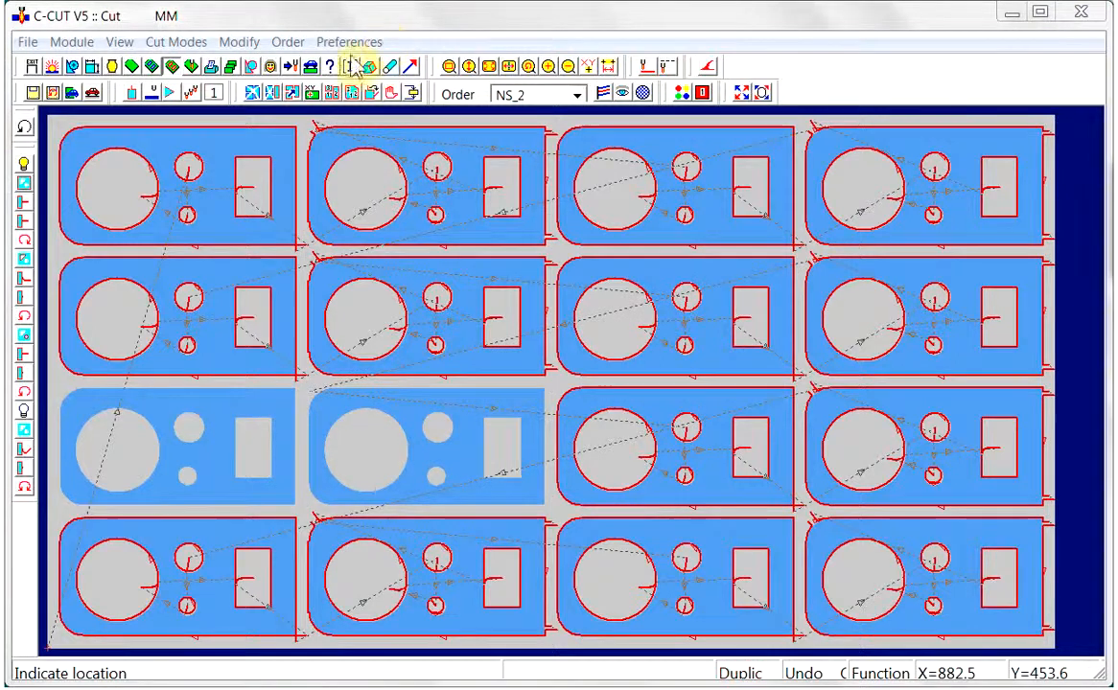
Set the cut insertion point before the fourth part in the third row, and undo the preceding cuts on the third part
{"action": "left_click", "coordinate": [292, 93]}
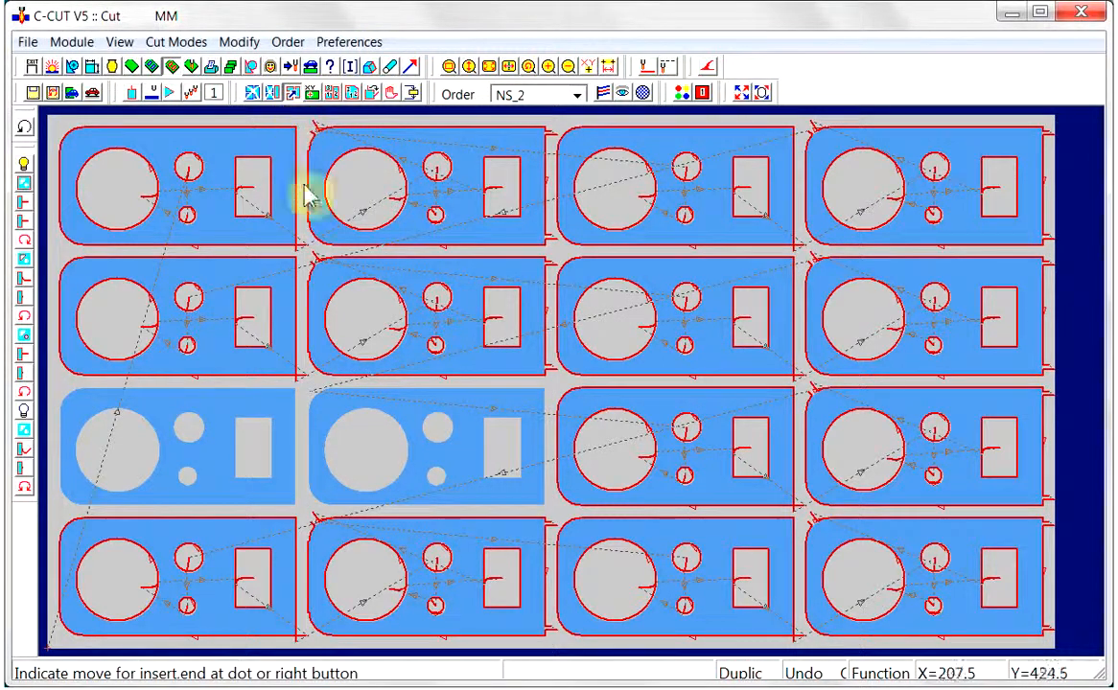
{"action": "left_click", "coordinate": [870, 477]}
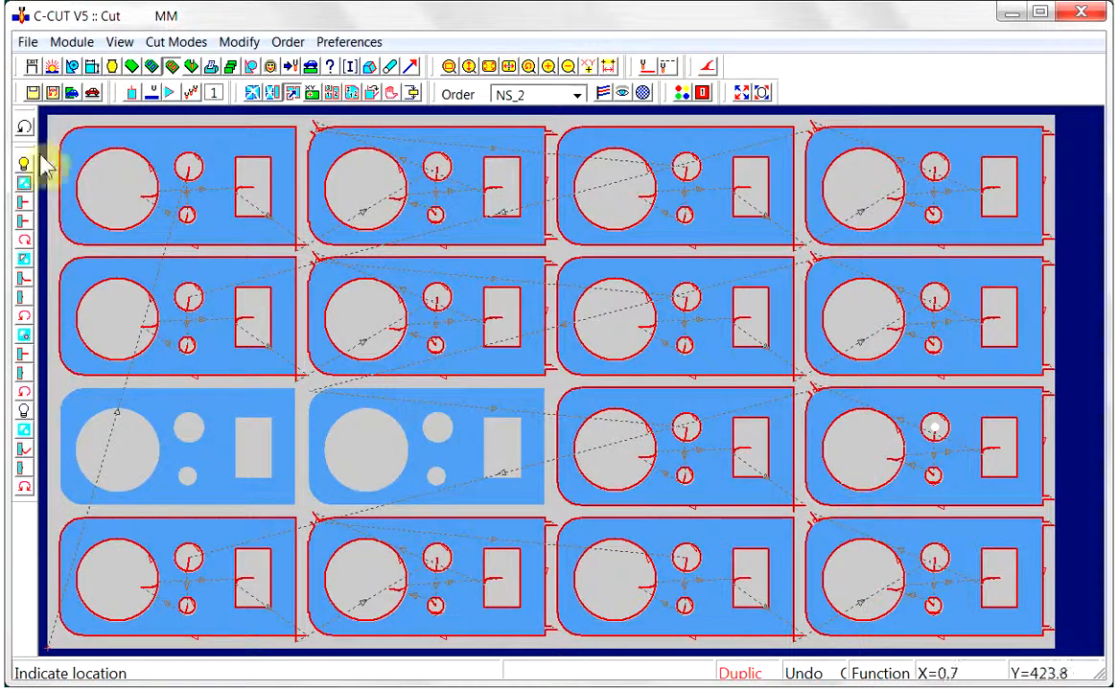
{"action": "left_click", "coordinate": [26, 129]}
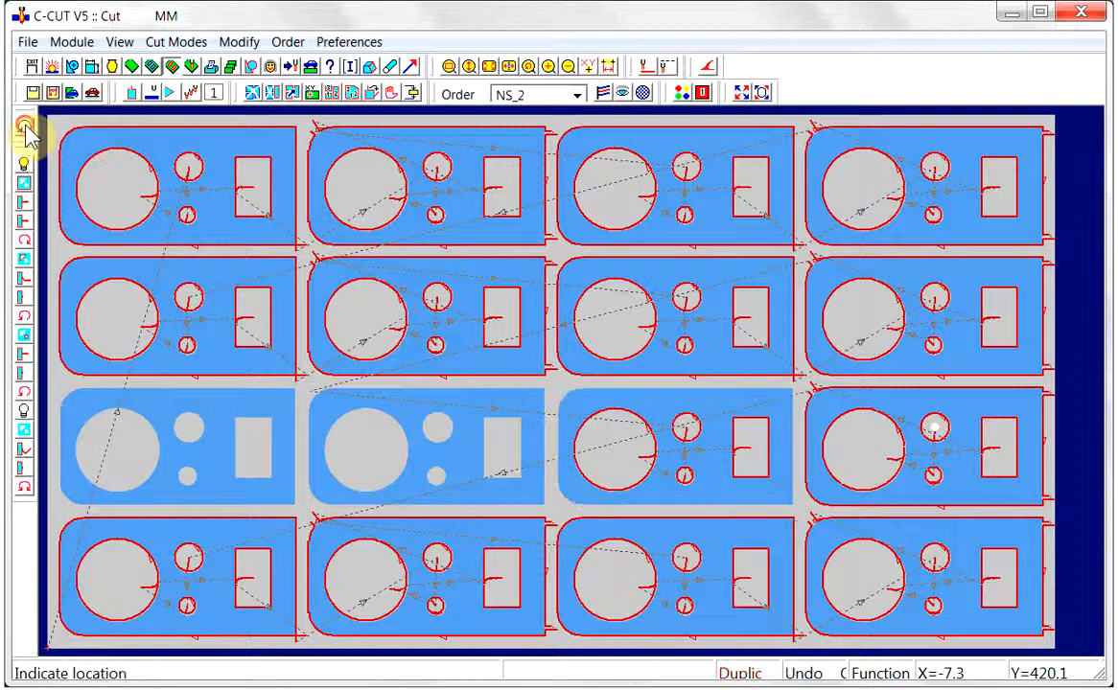
{"action": "left_click", "coordinate": [26, 128]}
{"action": "left_click", "coordinate": [26, 129]}
{"action": "left_click", "coordinate": [26, 129]}
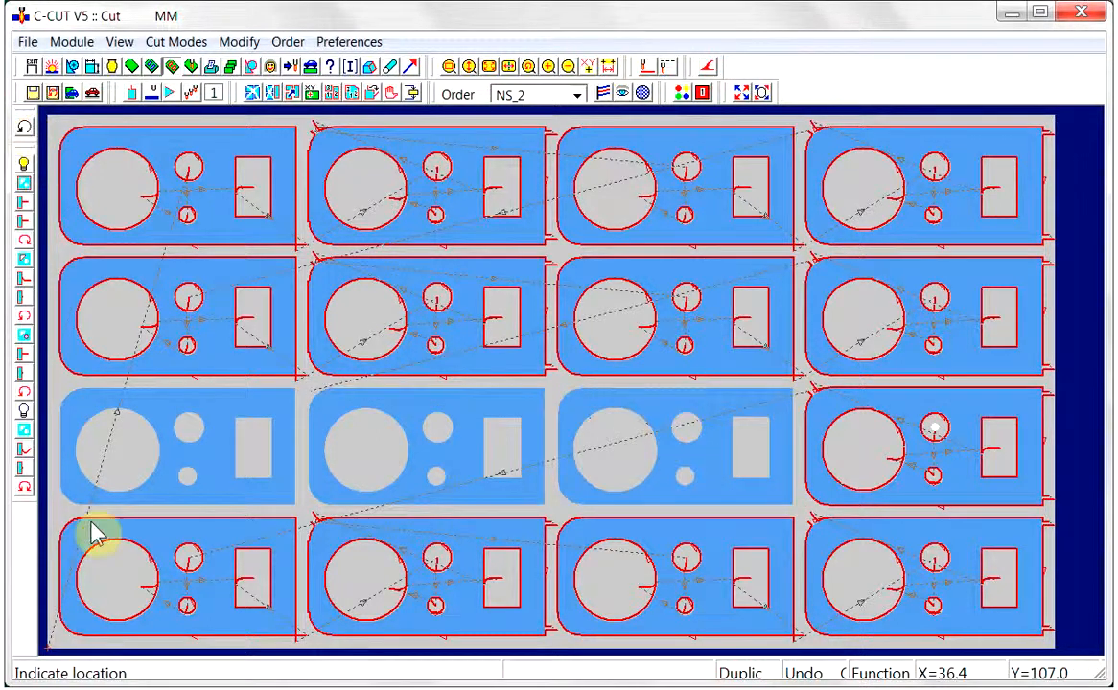
Cut the third row's first part: both small round holes, the rectangle, and the outer profile from its upper-left corner
{"action": "left_click", "coordinate": [187, 443]}
{"action": "left_click", "coordinate": [203, 463]}
{"action": "left_click", "coordinate": [227, 452]}
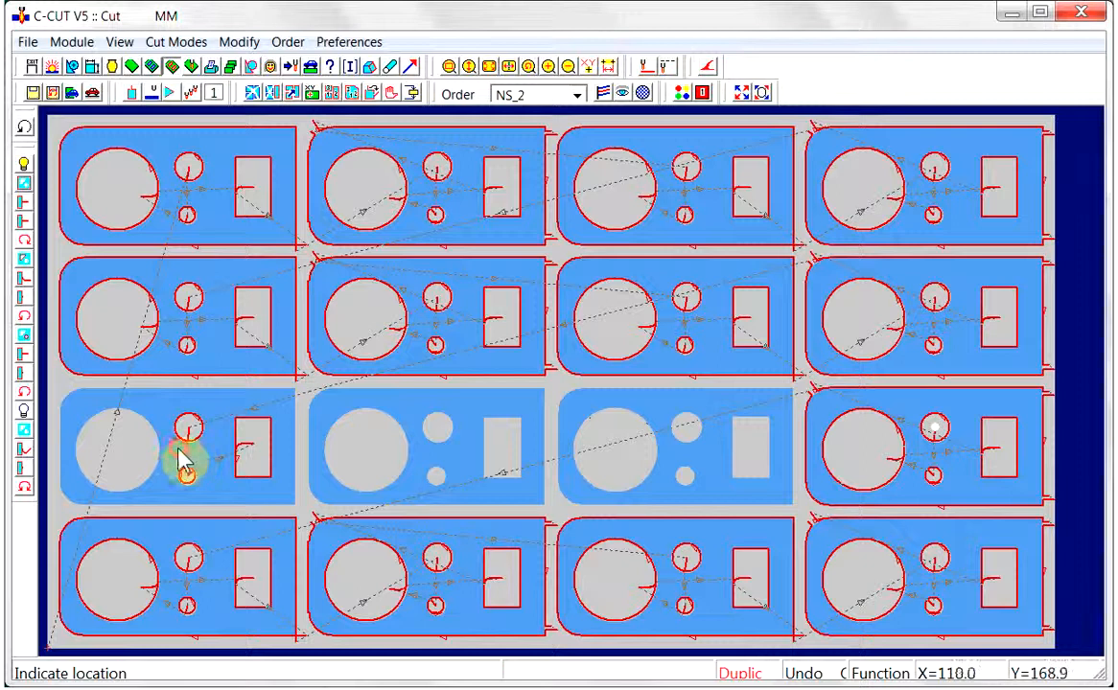
{"action": "left_click", "coordinate": [71, 398]}
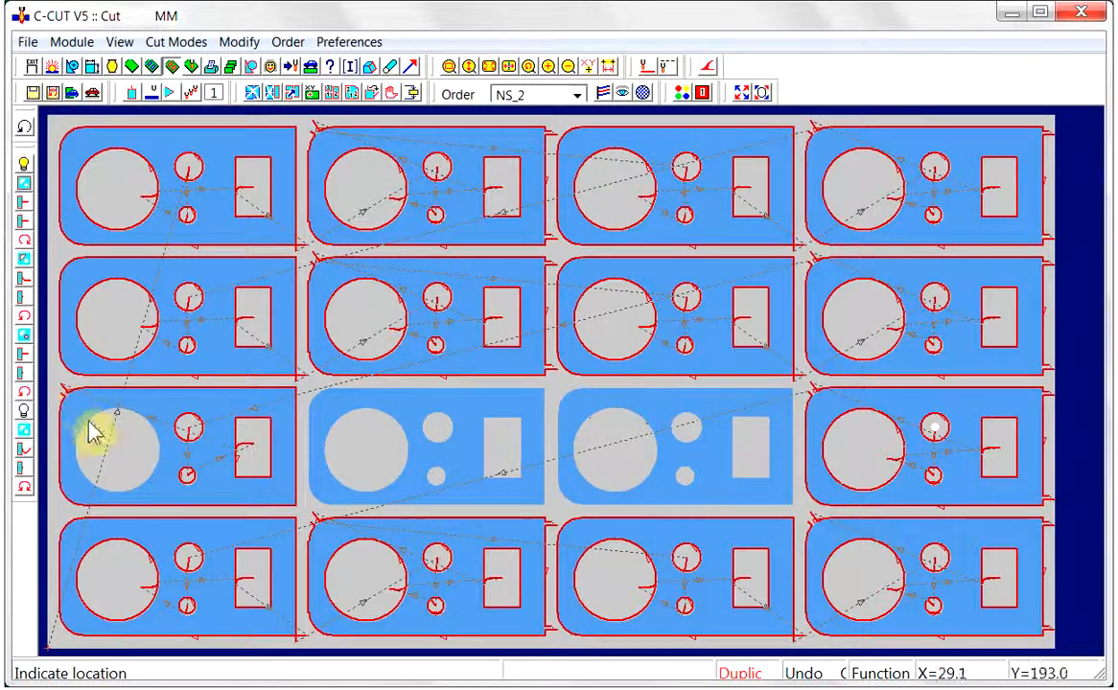
Cut the third row's second part: both small round holes, the large hole, the rectangle, and the outer profile from its upper-left corner
{"action": "left_click", "coordinate": [433, 462]}
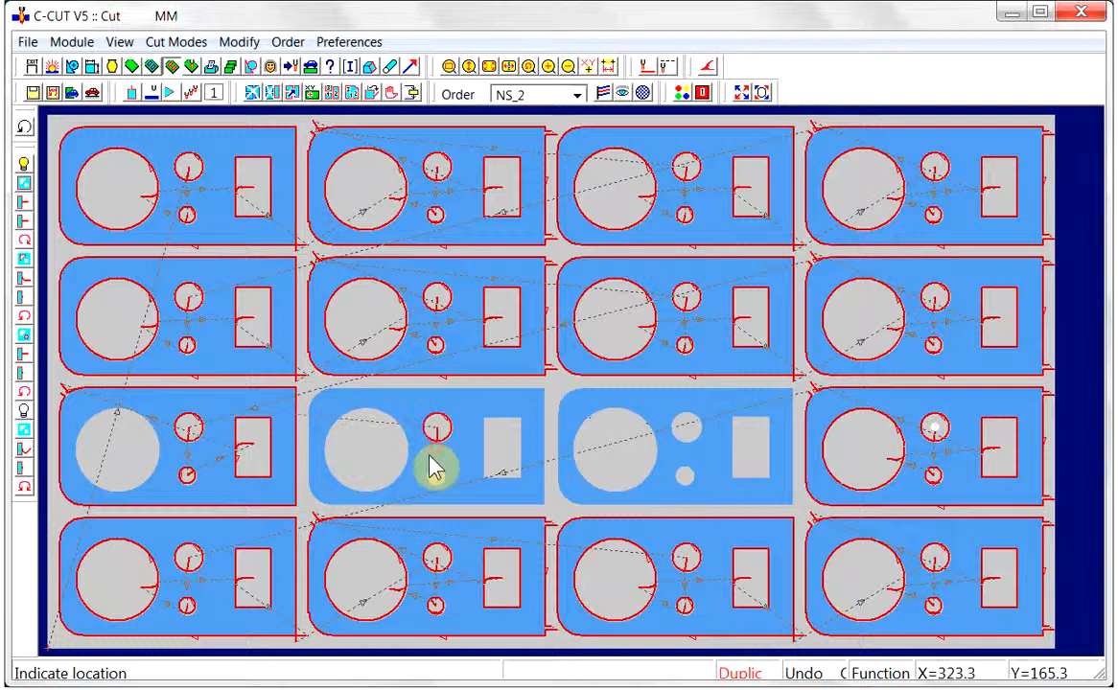
{"action": "left_click", "coordinate": [429, 460]}
{"action": "left_click", "coordinate": [415, 453]}
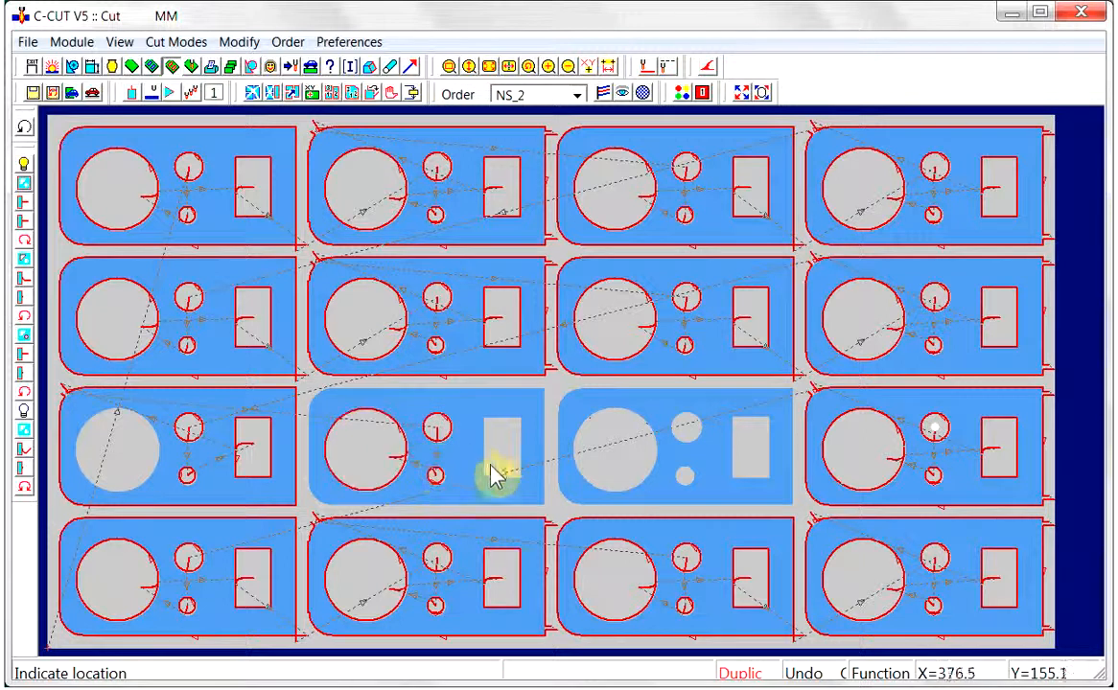
{"action": "left_click", "coordinate": [481, 458]}
{"action": "left_click", "coordinate": [323, 405]}
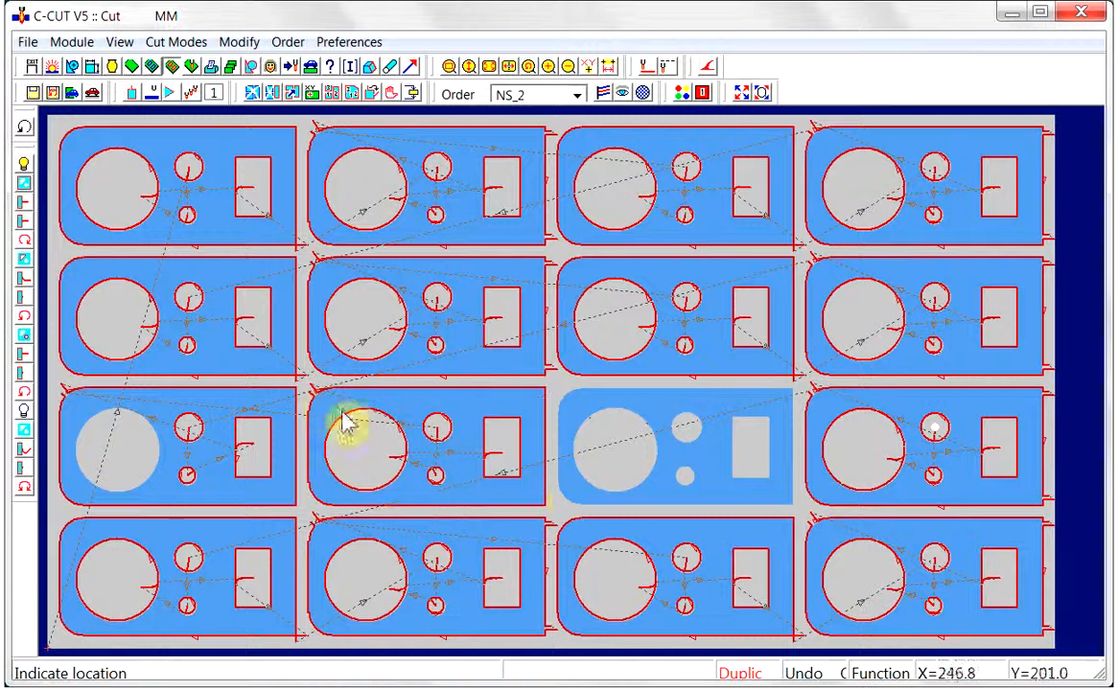
Cut all holes and the outer profile, from its lower-left corner, of the third row's third part, and end the insertion at the dot
{"action": "left_click", "coordinate": [676, 445]}
{"action": "left_click", "coordinate": [670, 463]}
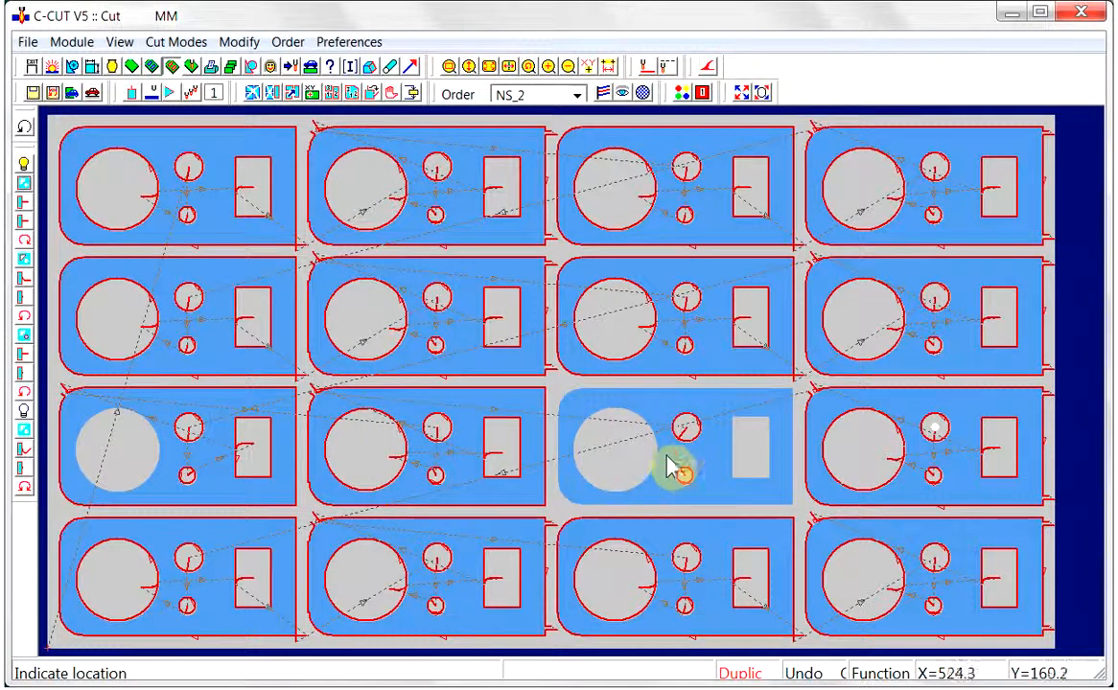
{"action": "left_click", "coordinate": [711, 462]}
{"action": "left_click", "coordinate": [606, 432]}
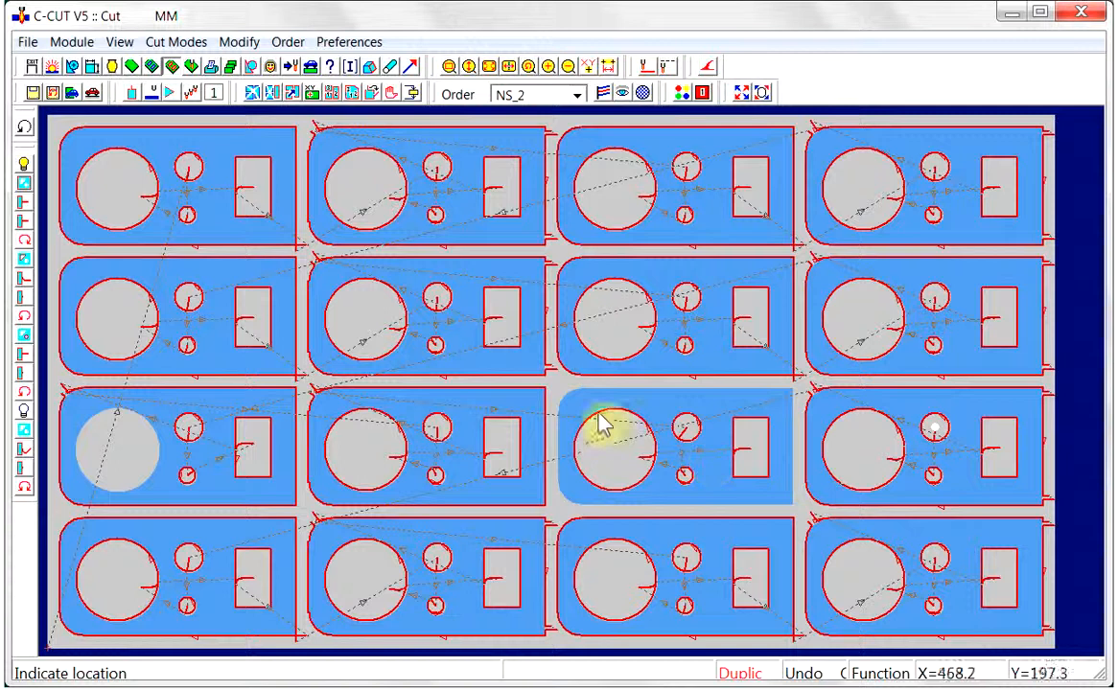
{"action": "left_click", "coordinate": [575, 491]}
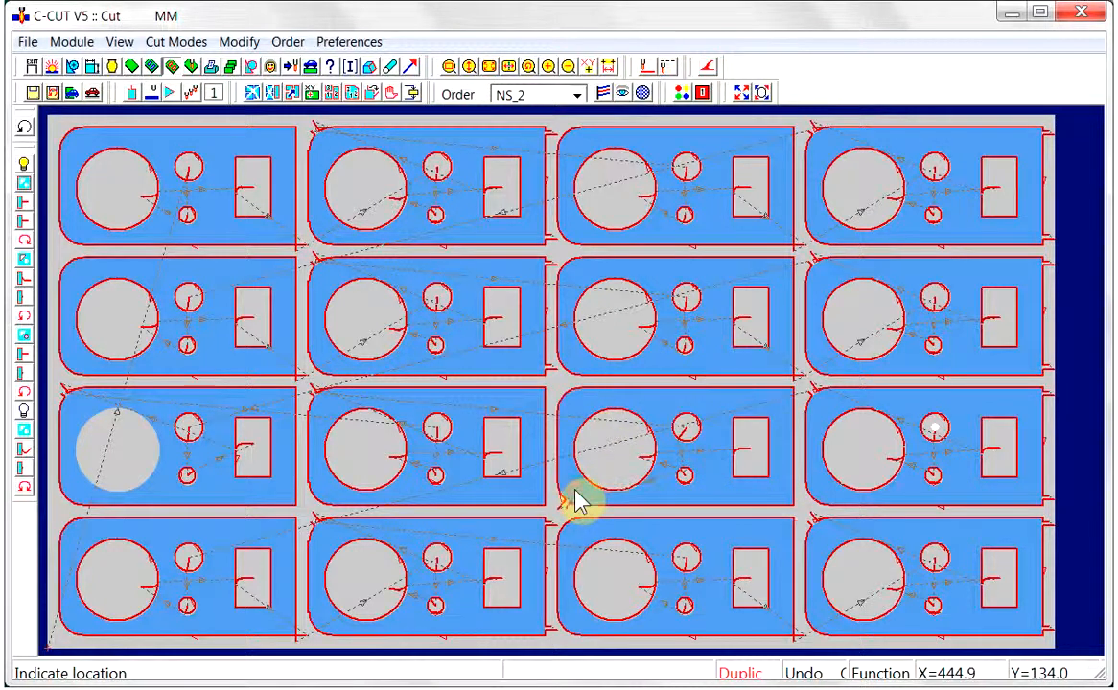
{"action": "left_click", "coordinate": [934, 430]}
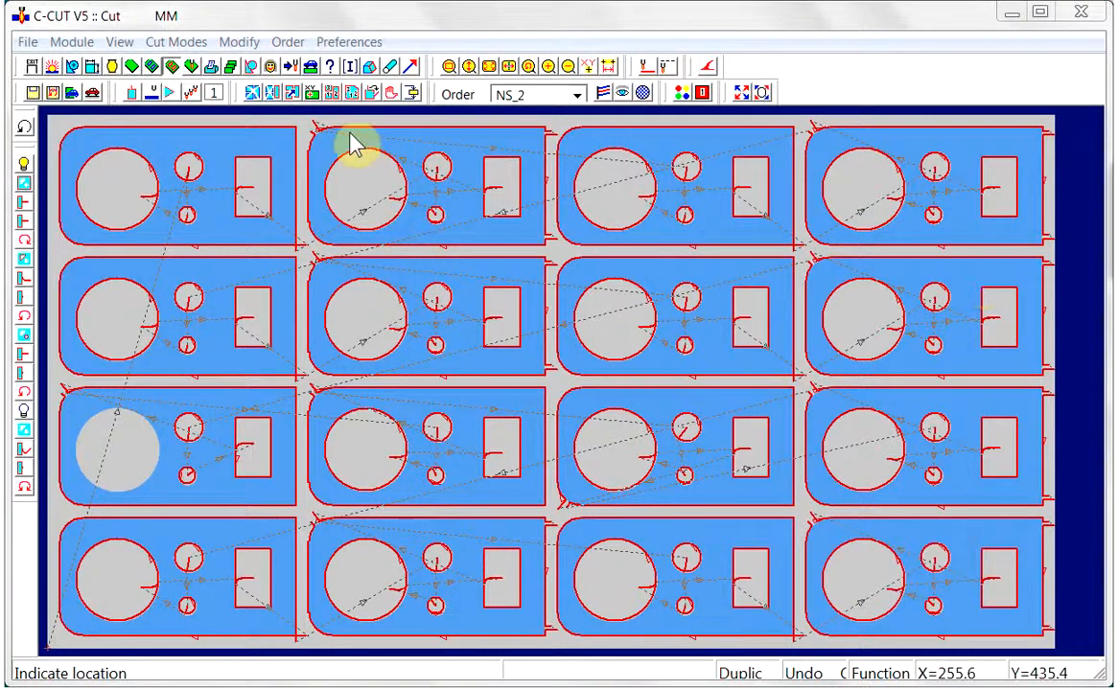
Reorder the bottom row's parts in the cutting sequence: fourth, third, second, and first
{"action": "left_click", "coordinate": [335, 92]}
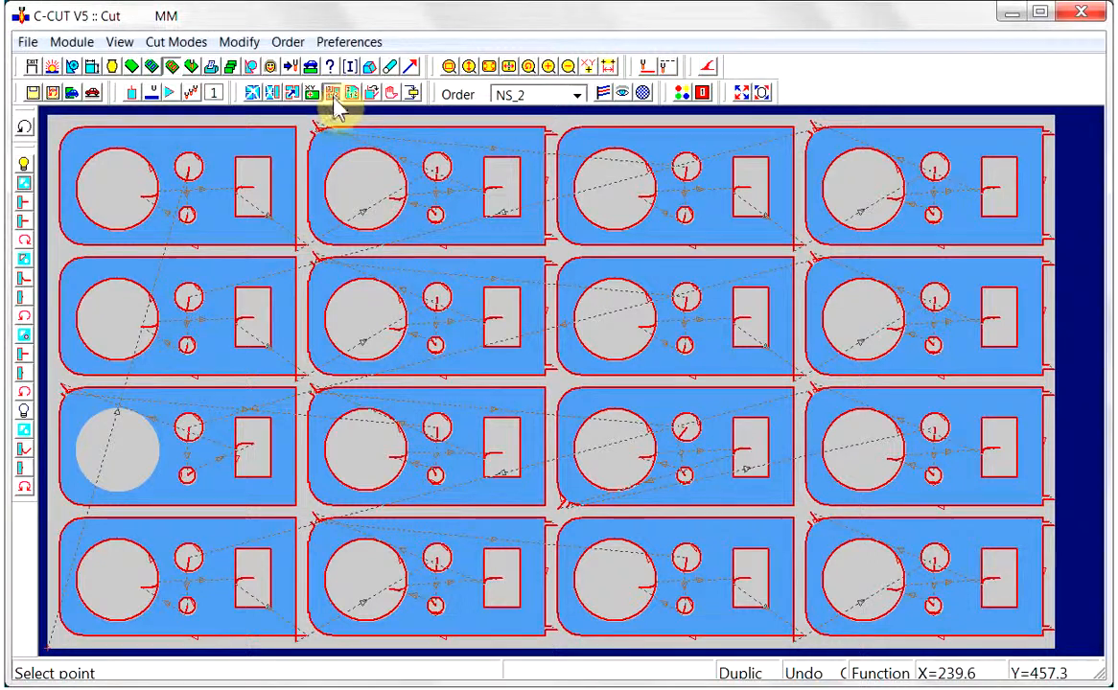
{"action": "left_click", "coordinate": [902, 536]}
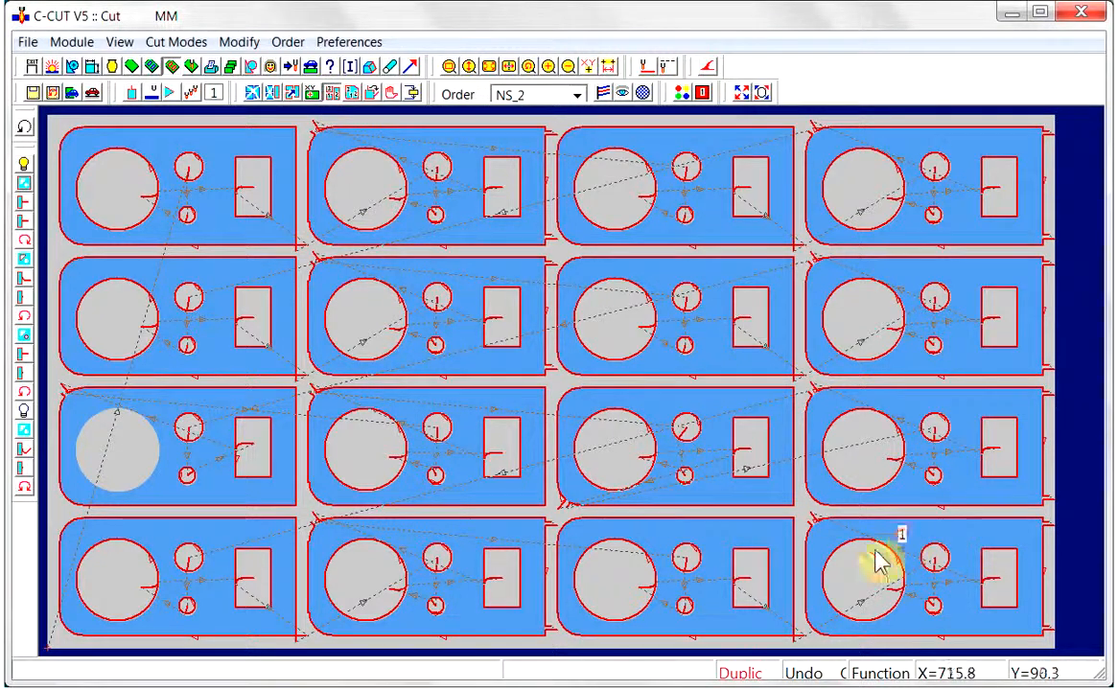
{"action": "left_click", "coordinate": [743, 542]}
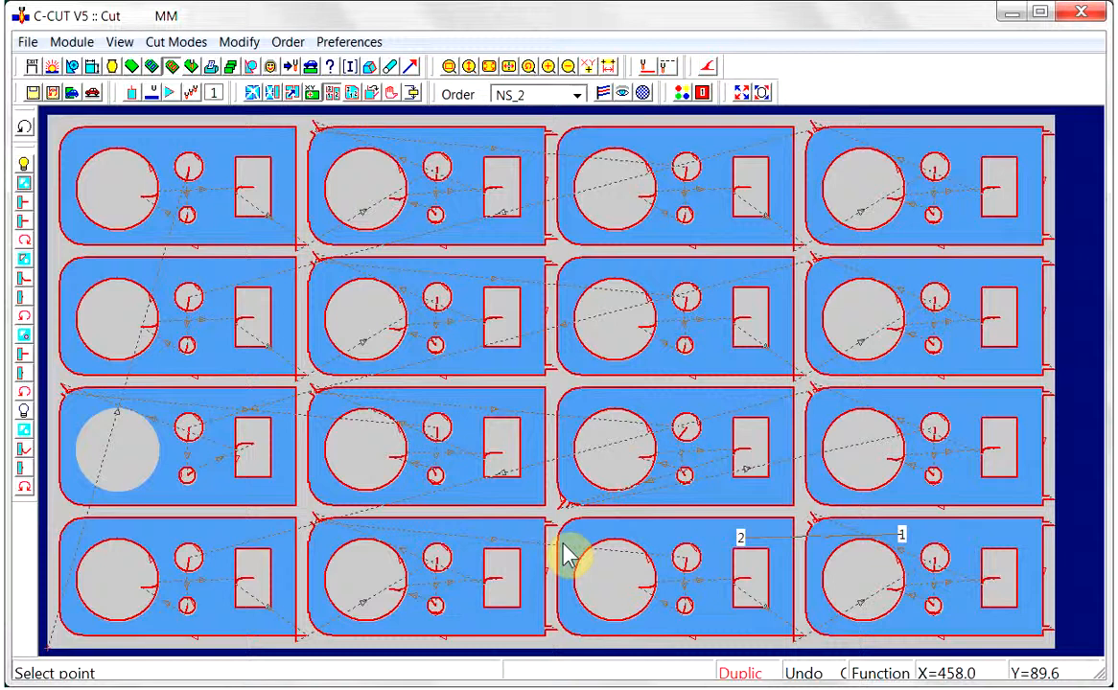
{"action": "left_click", "coordinate": [468, 541]}
{"action": "left_click", "coordinate": [245, 533]}
{"action": "right_click", "coordinate": [304, 513]}
{"action": "left_click", "coordinate": [367, 514]}
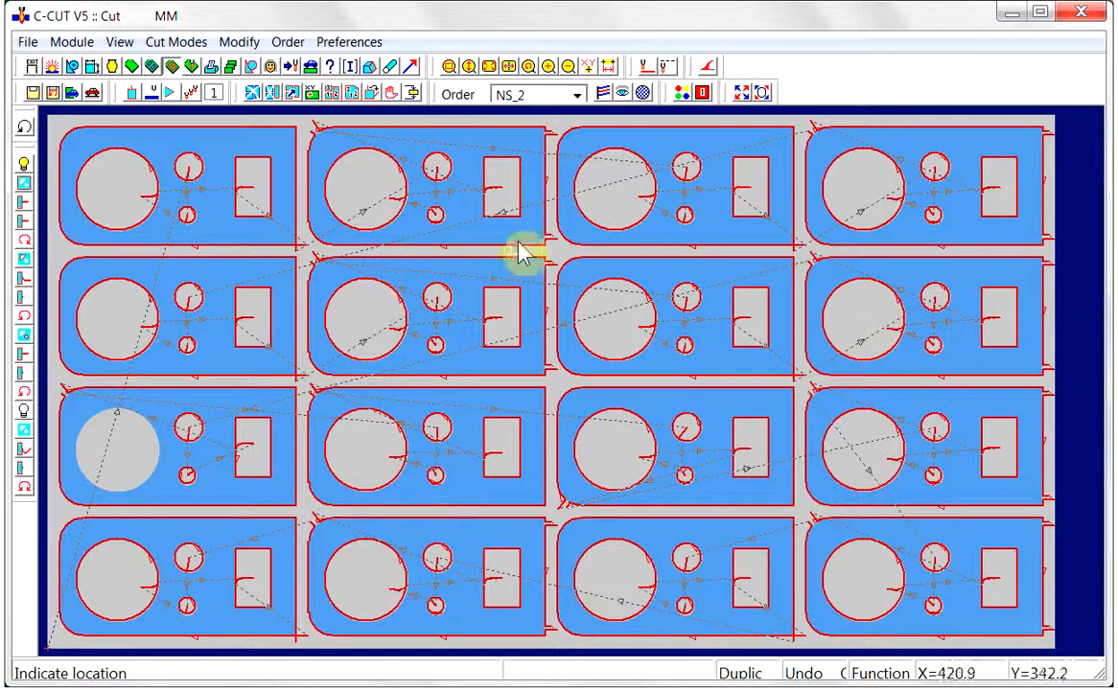
Reorder the cuts of the third row's fourth part: rectangle, both small round holes, and large hole
{"action": "left_click", "coordinate": [353, 93]}
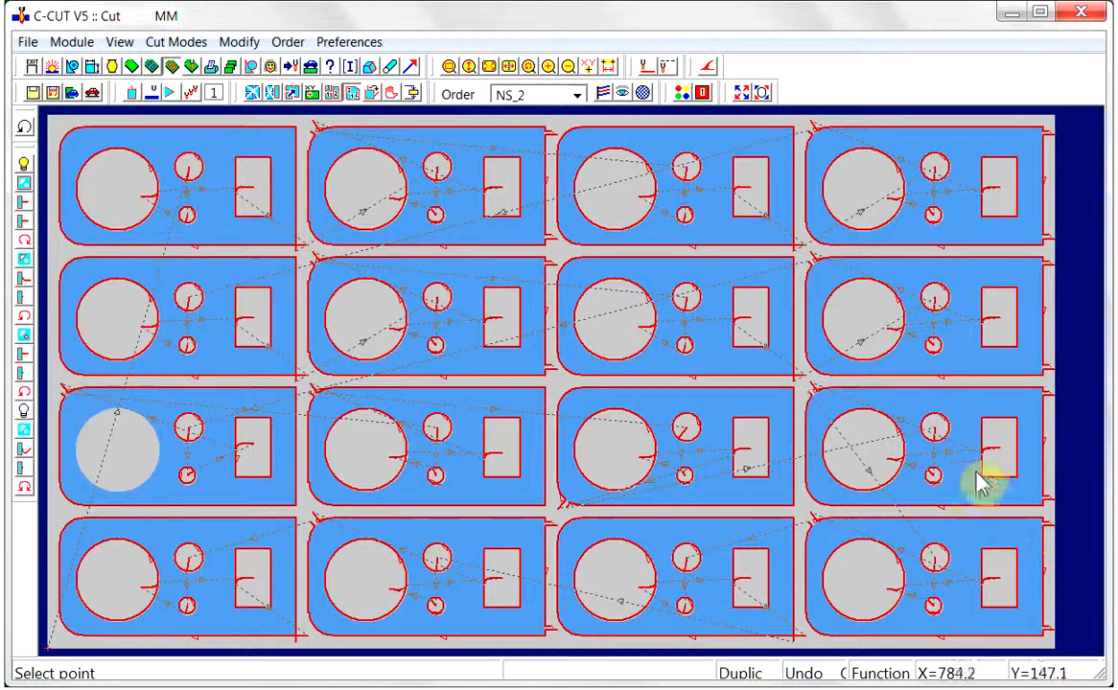
{"action": "left_click", "coordinate": [952, 430]}
{"action": "left_click", "coordinate": [945, 470]}
{"action": "left_click", "coordinate": [921, 422]}
{"action": "right_click", "coordinate": [920, 353]}
{"action": "left_click", "coordinate": [945, 361]}
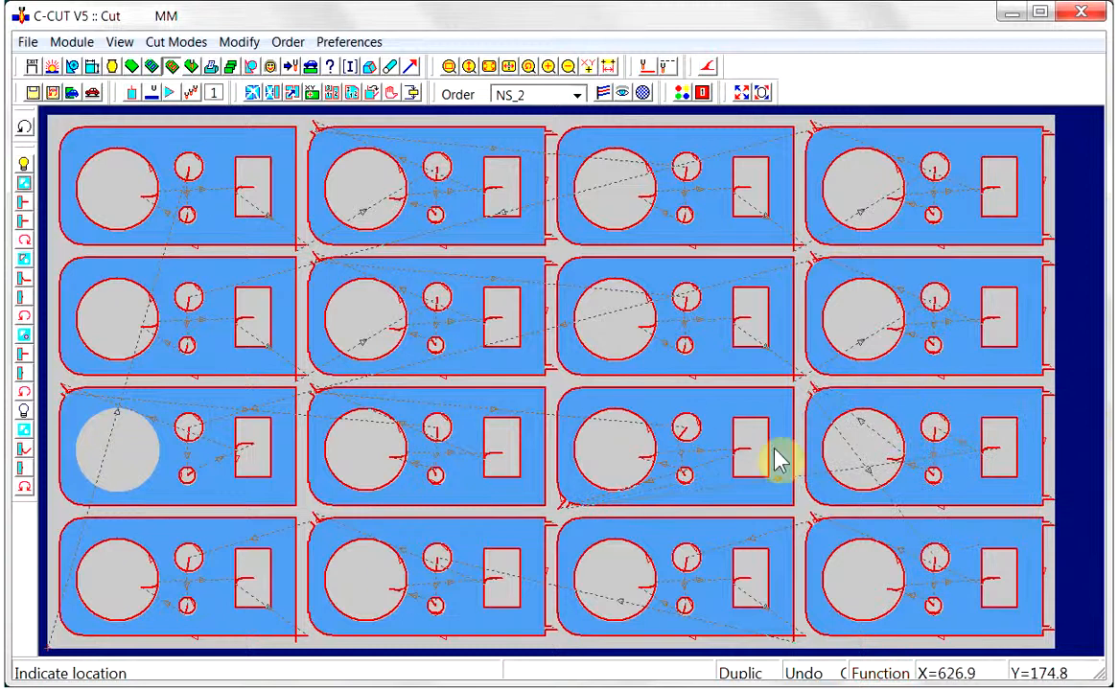
Reorder the cuts of the third row's third part: rectangle, upper small hole, lower small hole, and large hole
{"action": "key", "text": "d"}
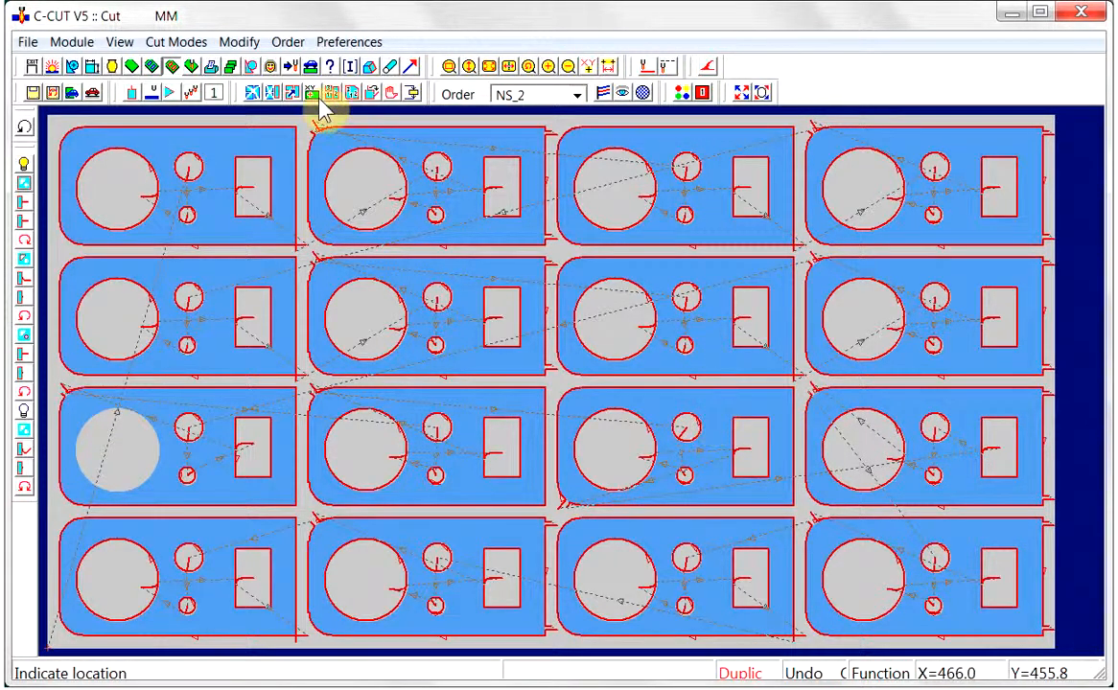
{"action": "left_click", "coordinate": [352, 93]}
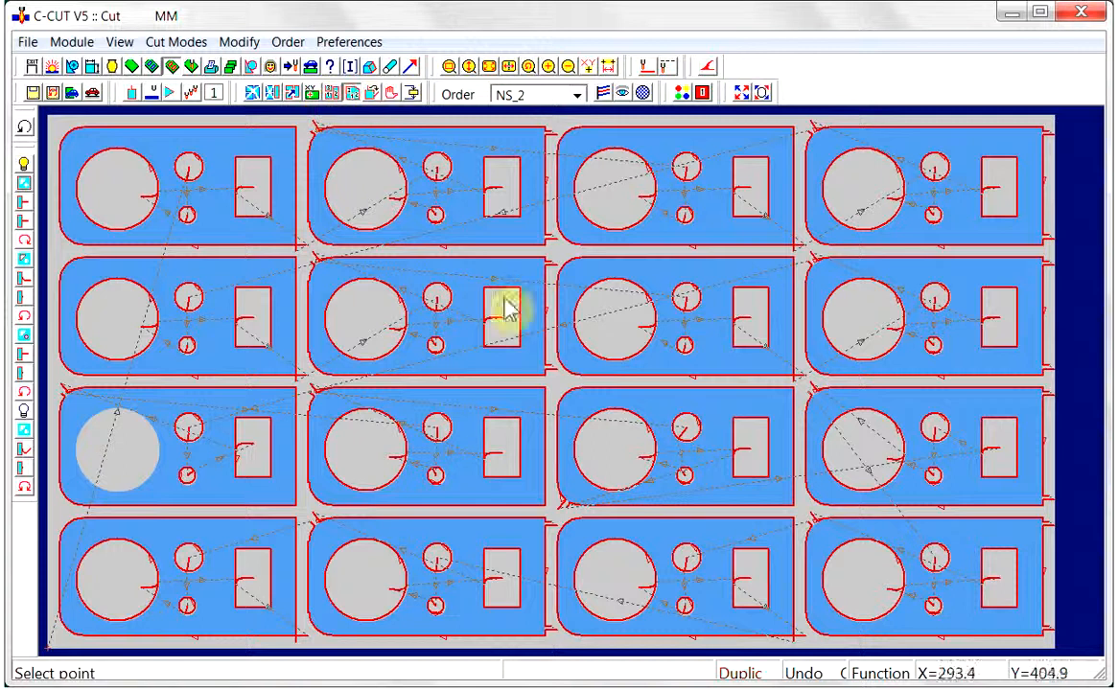
{"action": "left_click", "coordinate": [738, 423]}
{"action": "left_click", "coordinate": [703, 428]}
{"action": "left_click", "coordinate": [702, 469]}
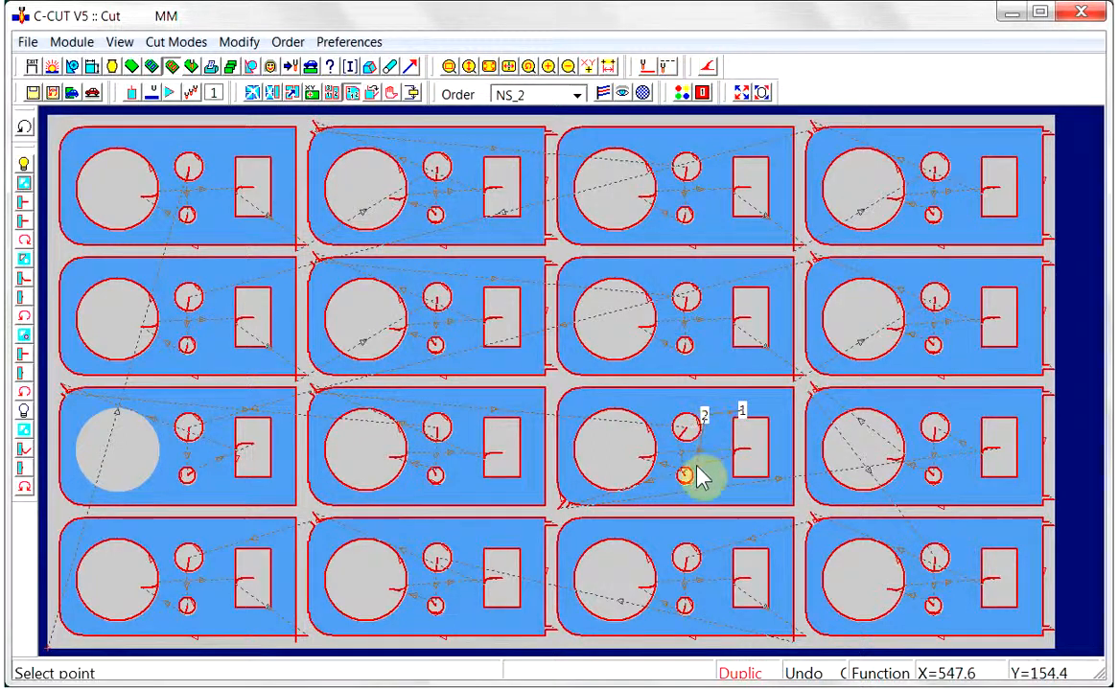
{"action": "left_click", "coordinate": [648, 423]}
{"action": "right_click", "coordinate": [663, 410]}
{"action": "left_click", "coordinate": [669, 408]}
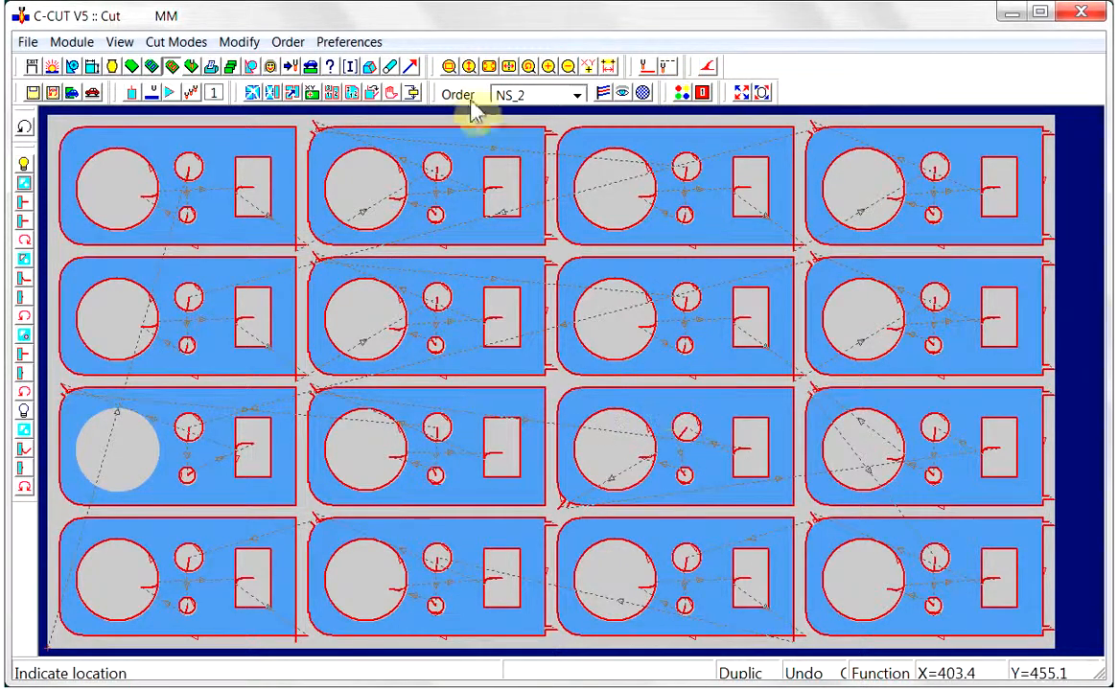
Play back the cutting of the whole nest at a different drawing speed to review the sequence
{"action": "left_click", "coordinate": [623, 93]}
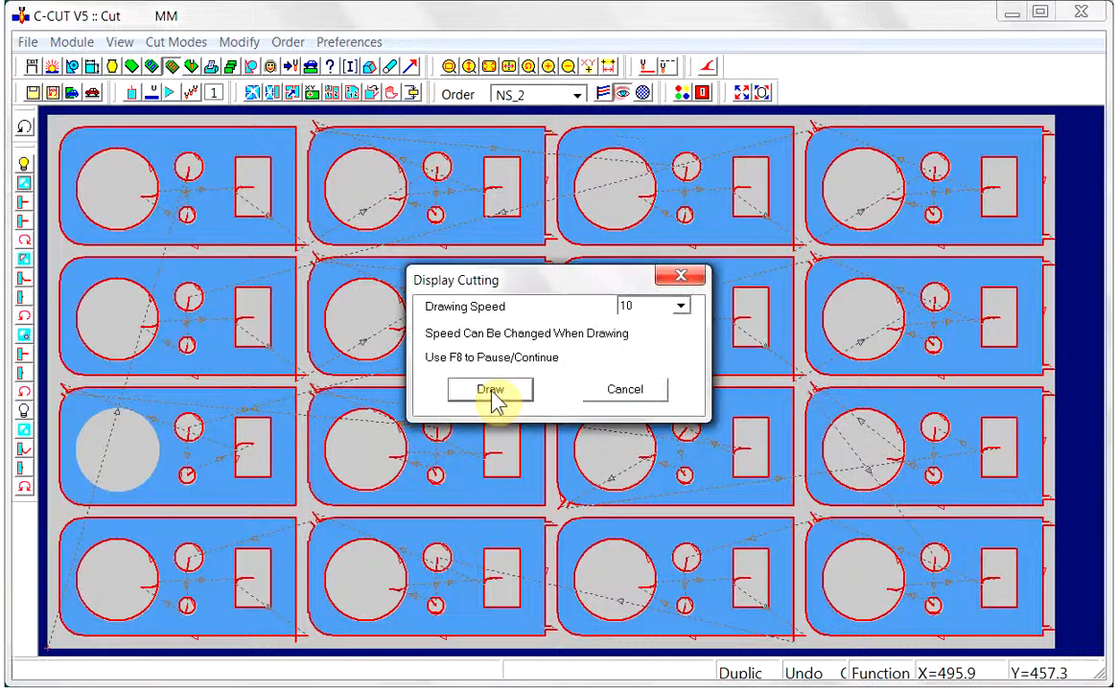
{"action": "left_click", "coordinate": [678, 307]}
{"action": "left_click", "coordinate": [633, 423]}
{"action": "left_click", "coordinate": [494, 391]}
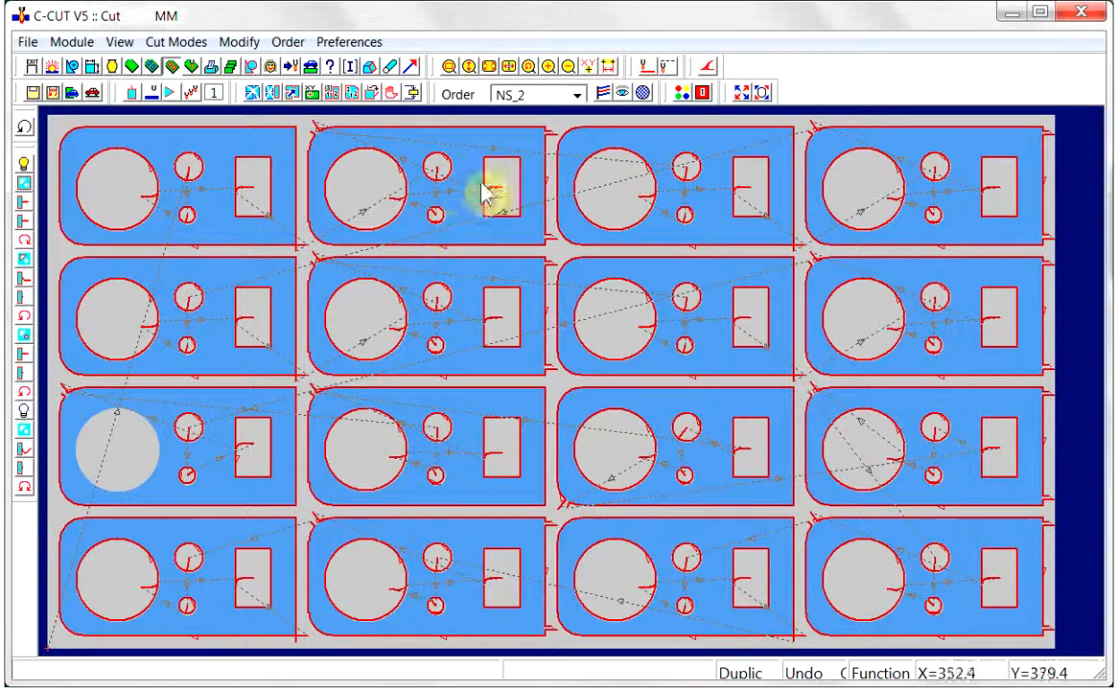
Set the external lead-in to the U-shaped hook type with radius 3, offset 6 and length 20
{"action": "left_click", "coordinate": [449, 66]}
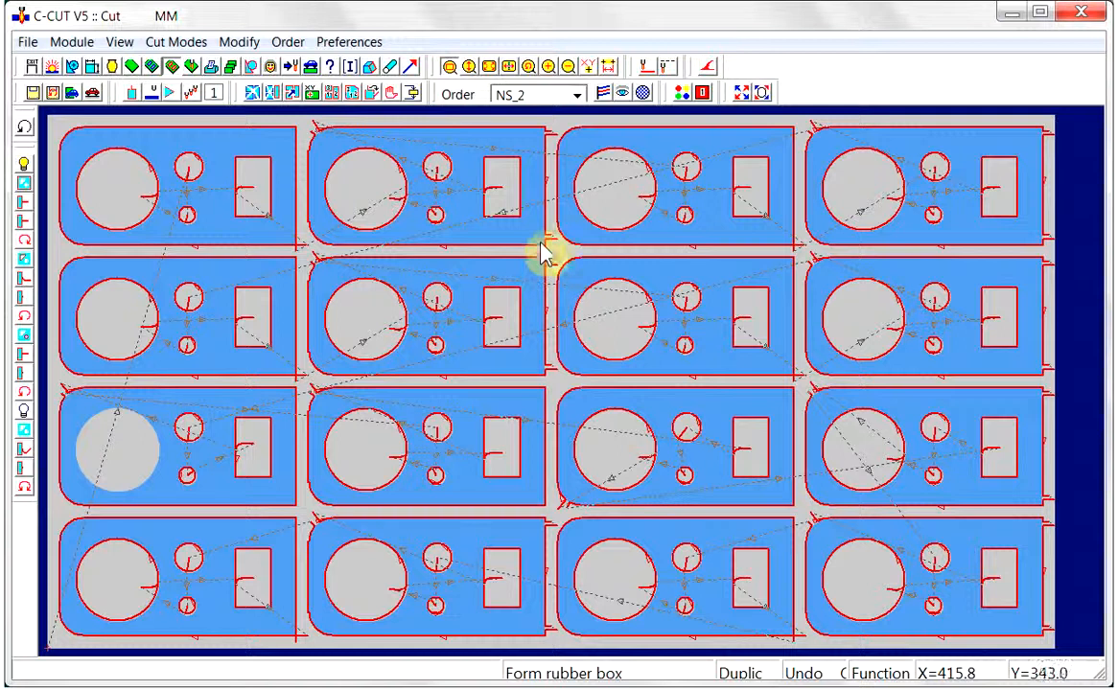
{"action": "left_click_drag", "start_coordinate": [534, 232], "coordinate": [817, 405]}
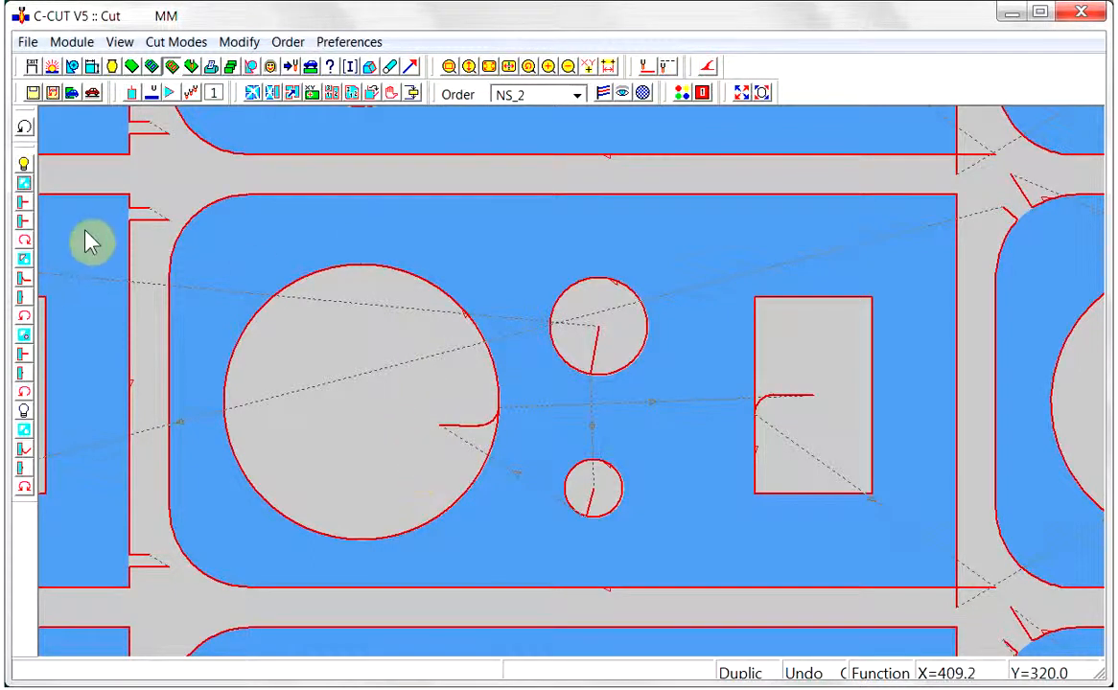
{"action": "left_click", "coordinate": [24, 204]}
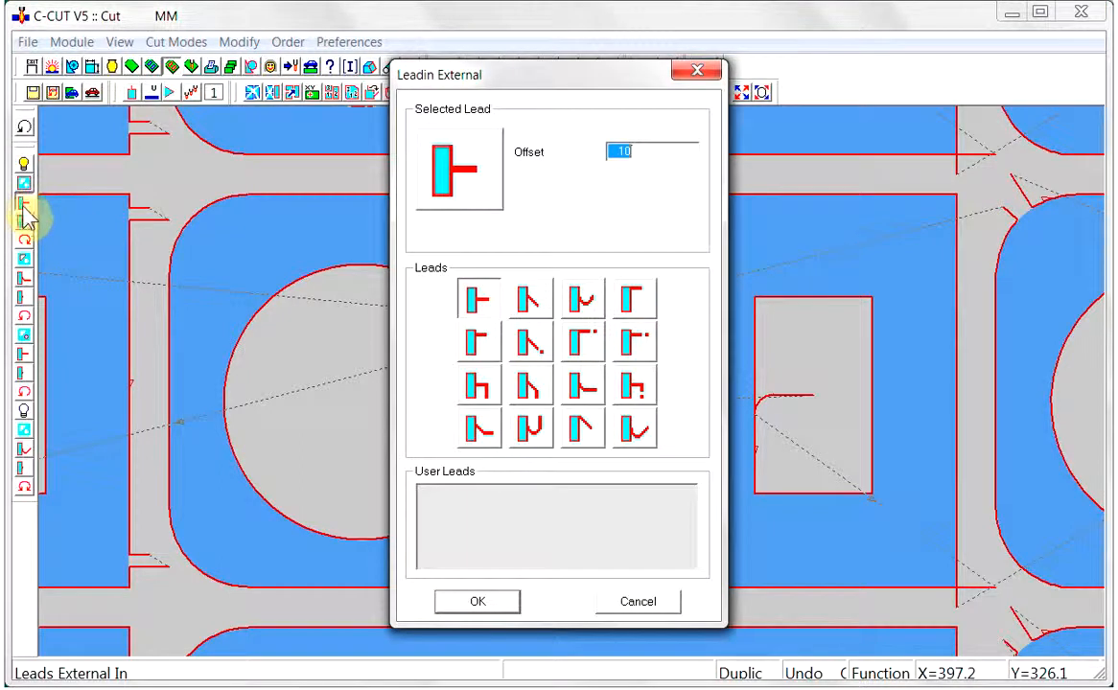
{"action": "left_click", "coordinate": [533, 431]}
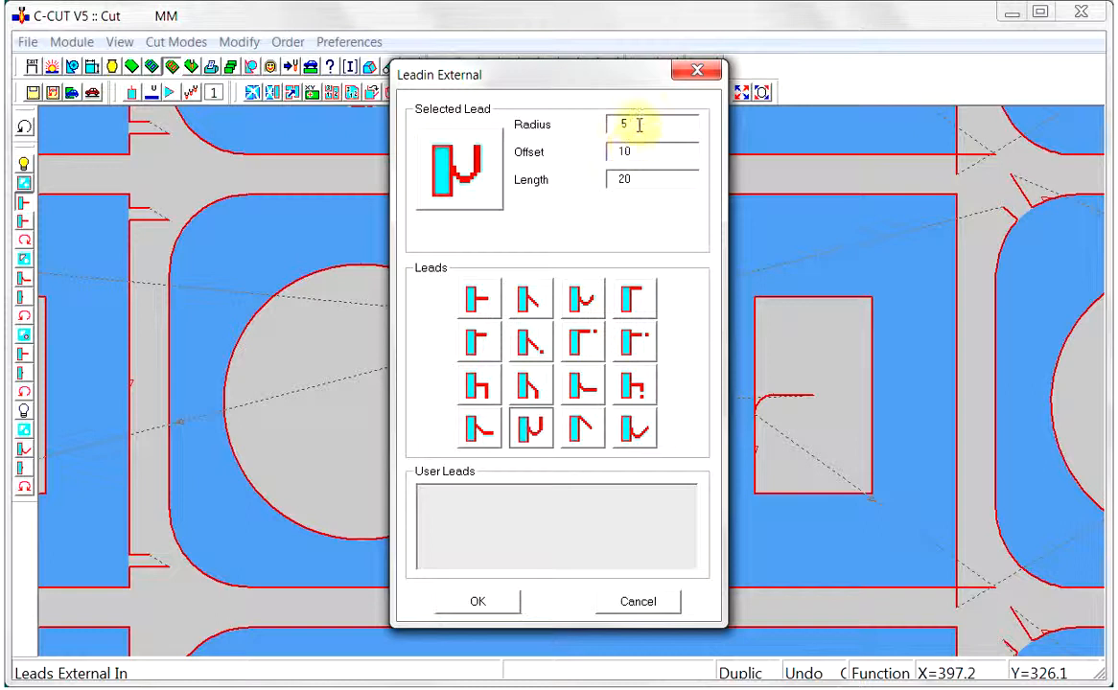
{"action": "left_click_drag", "start_coordinate": [637, 121], "coordinate": [619, 127]}
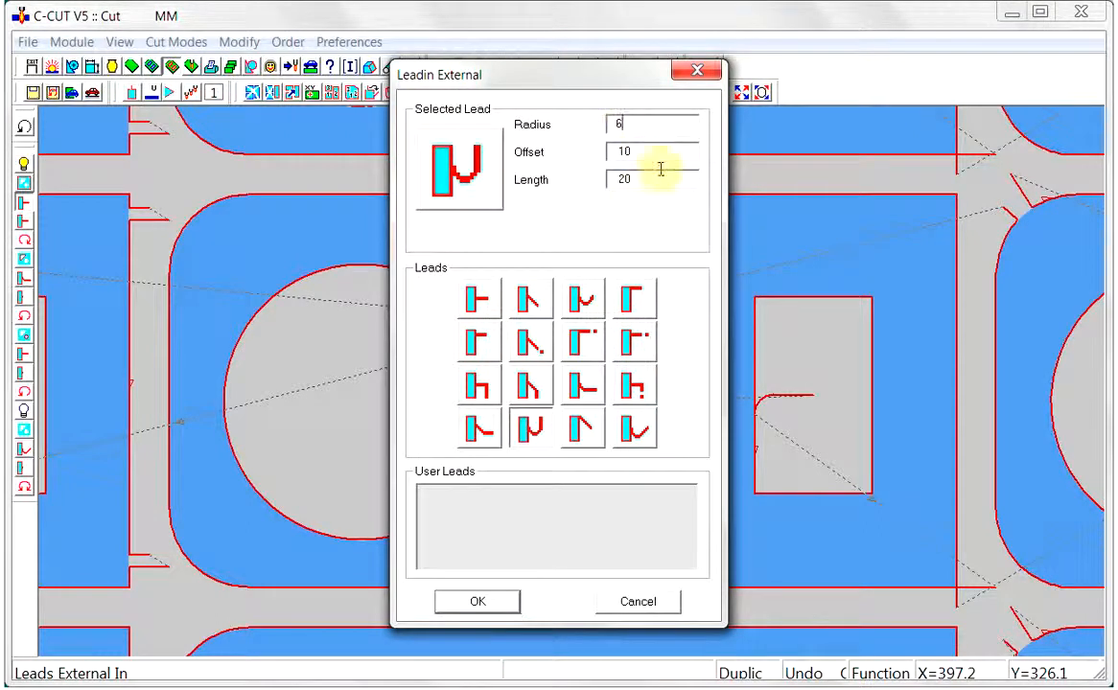
{"action": "left_click_drag", "start_coordinate": [636, 127], "coordinate": [606, 125]}
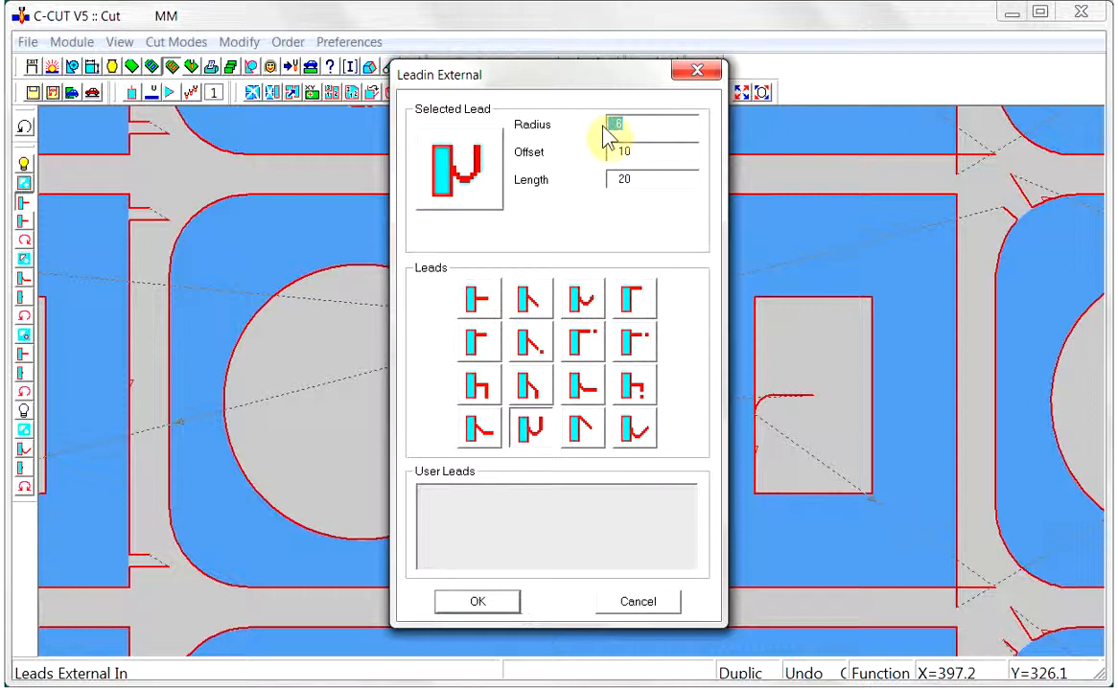
{"action": "left_click_drag", "start_coordinate": [650, 154], "coordinate": [616, 151]}
{"action": "type", "text": "6"}
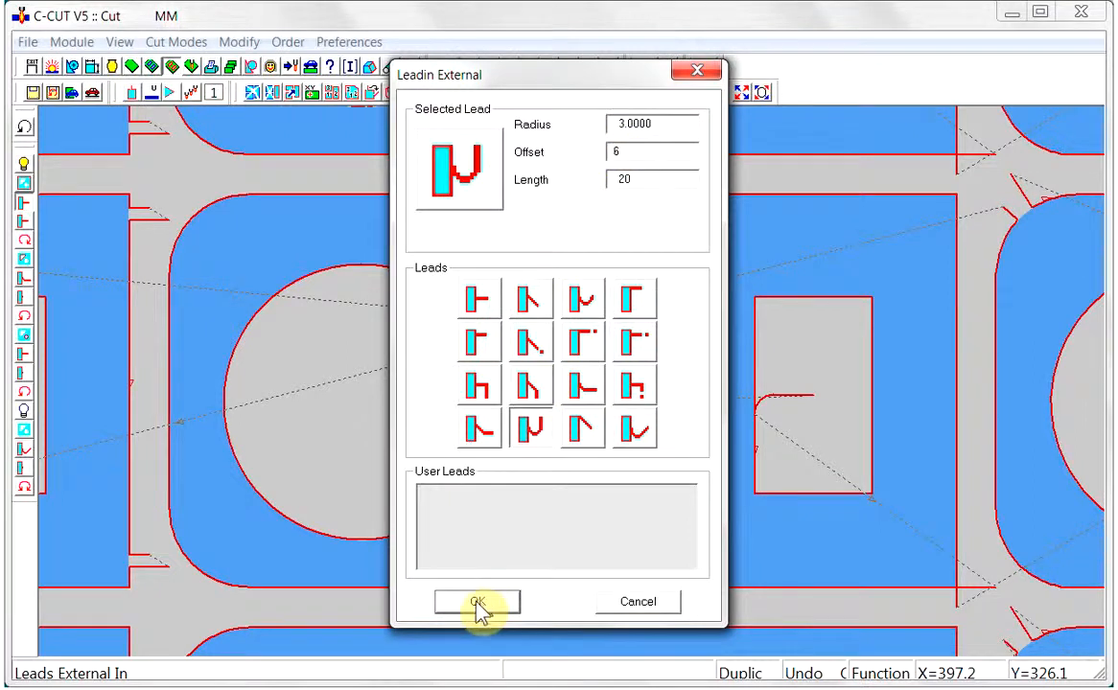
{"action": "left_click", "coordinate": [477, 604]}
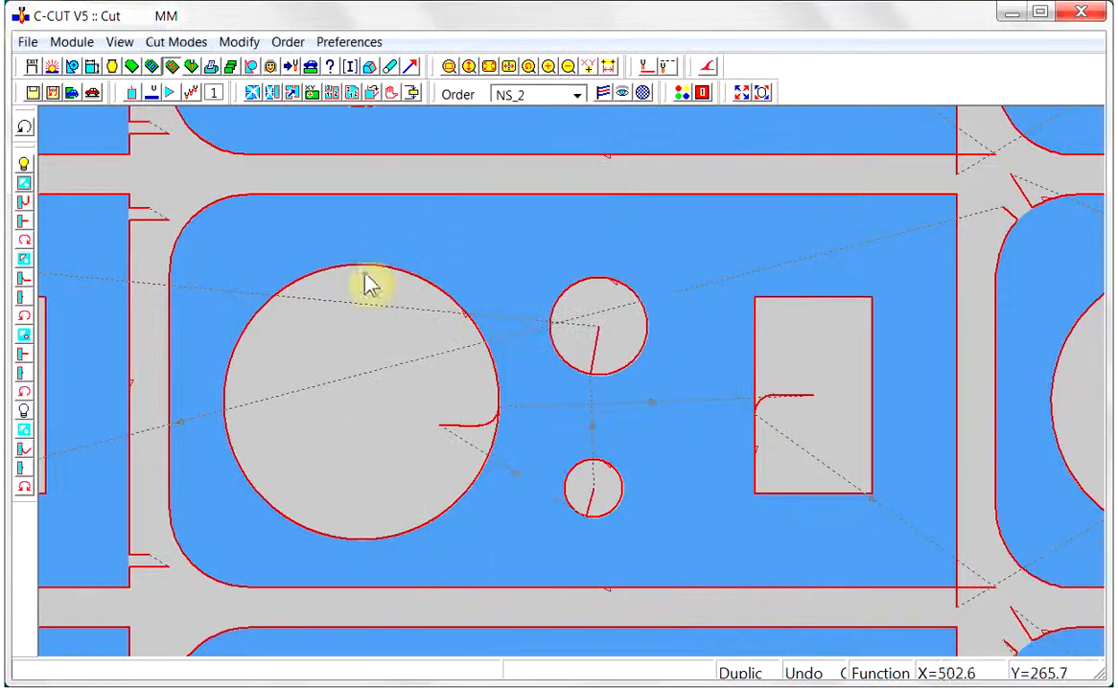
Set the external lead-out to no lead with gap 0, and move the outer profile's start onto the lower edge of the second row's third part
{"action": "left_click", "coordinate": [23, 222]}
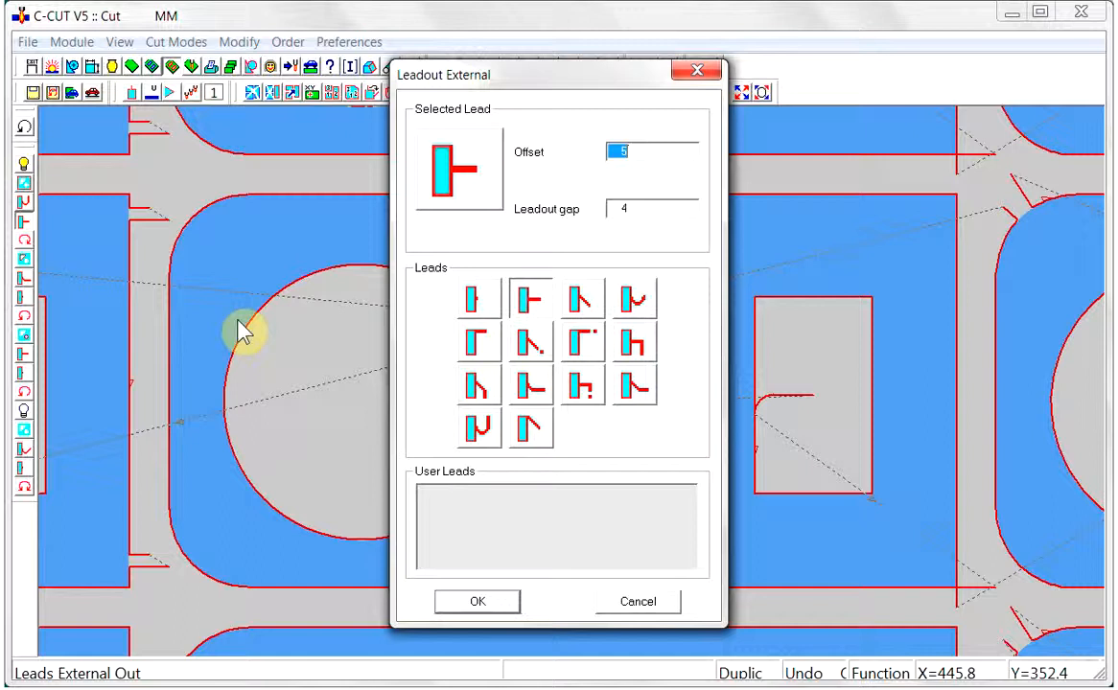
{"action": "left_click", "coordinate": [477, 303]}
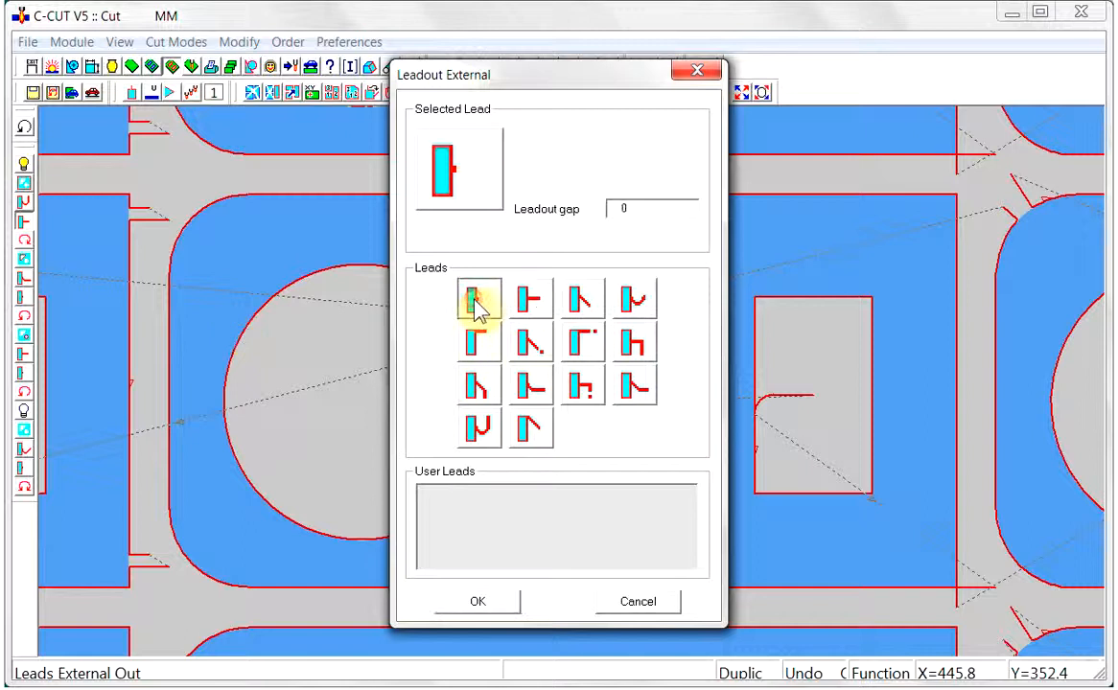
{"action": "left_click", "coordinate": [500, 603]}
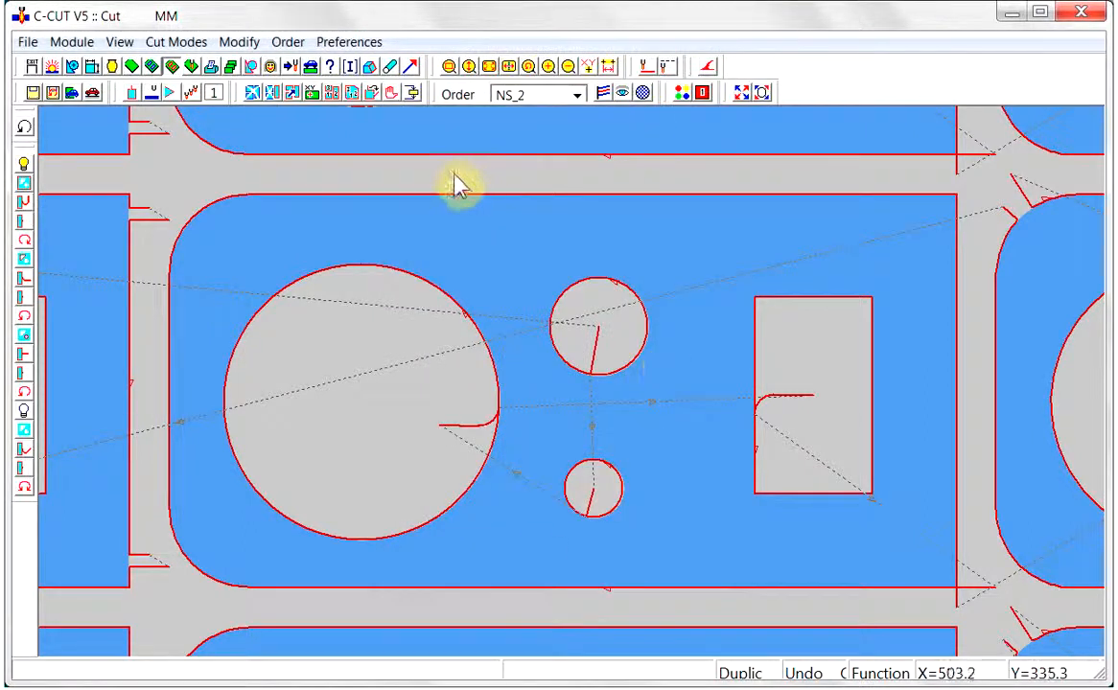
{"action": "left_click", "coordinate": [372, 92]}
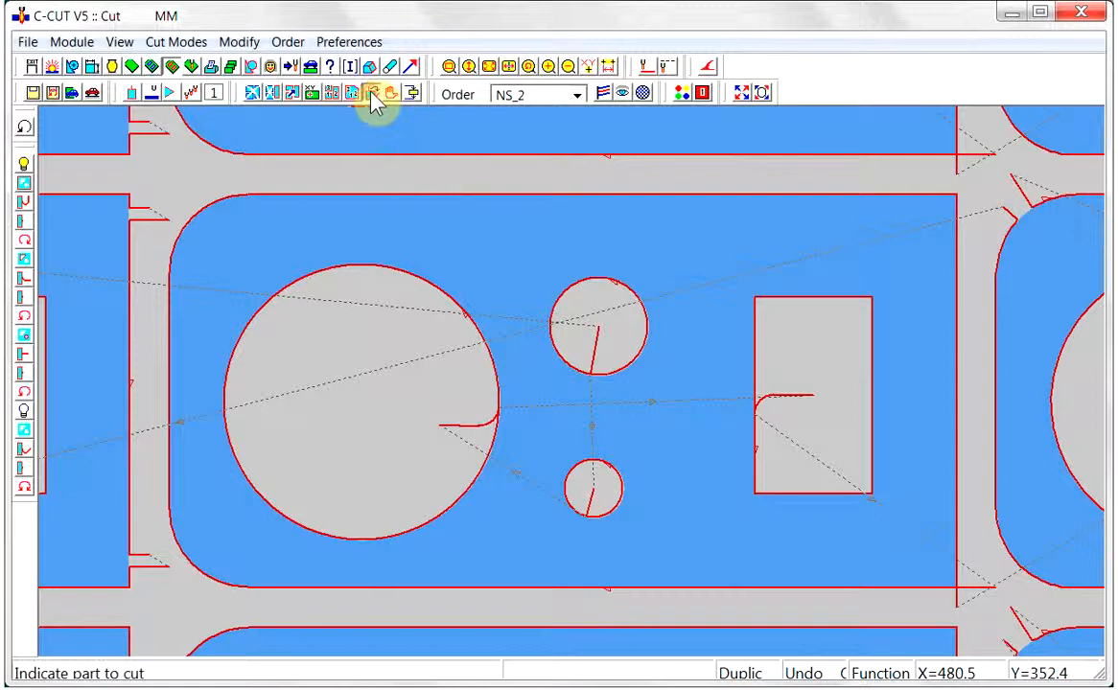
{"action": "left_click", "coordinate": [539, 592]}
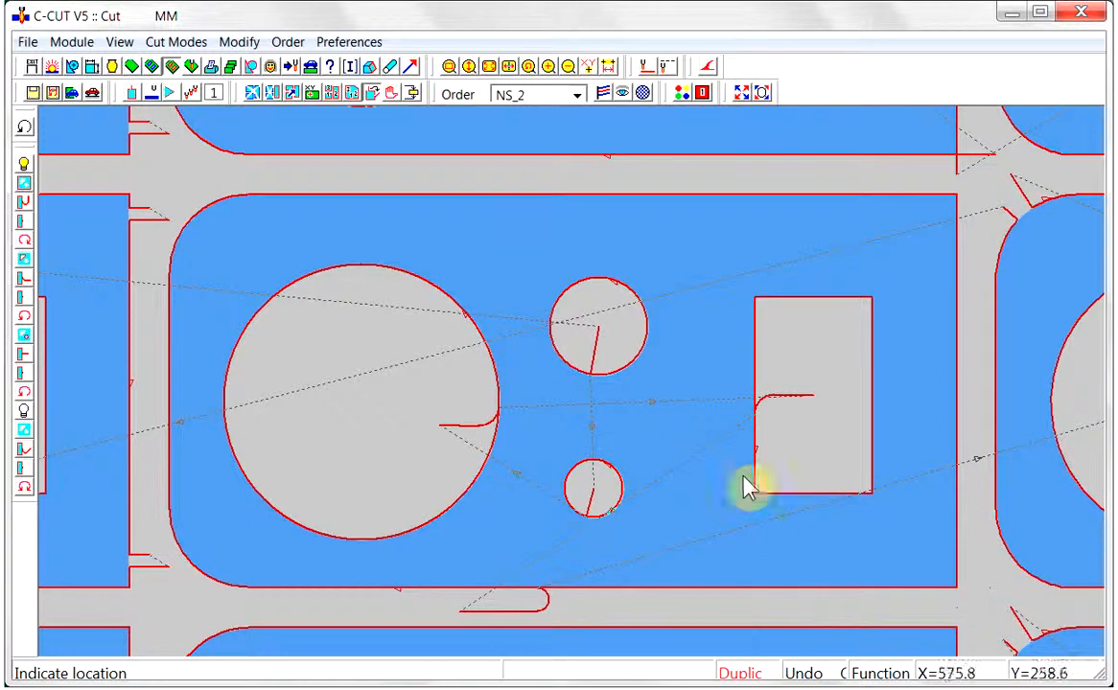
Set the internal lead-in to the straight angled corner type with angle 135 and length 15
{"action": "left_click", "coordinate": [21, 283]}
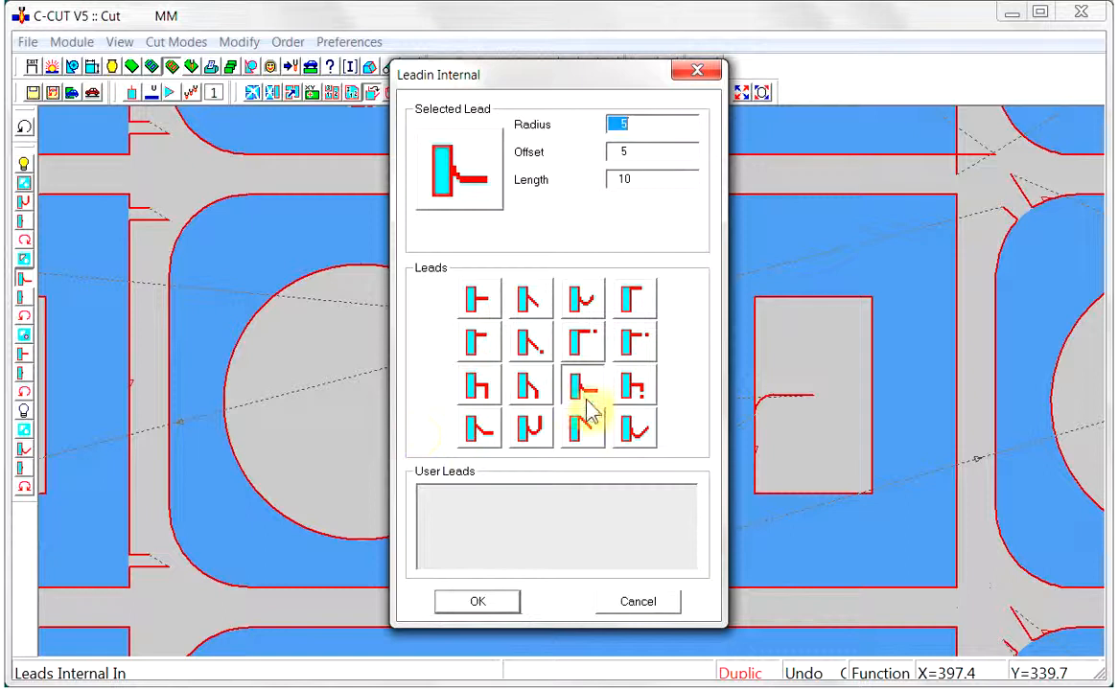
{"action": "left_click", "coordinate": [580, 436]}
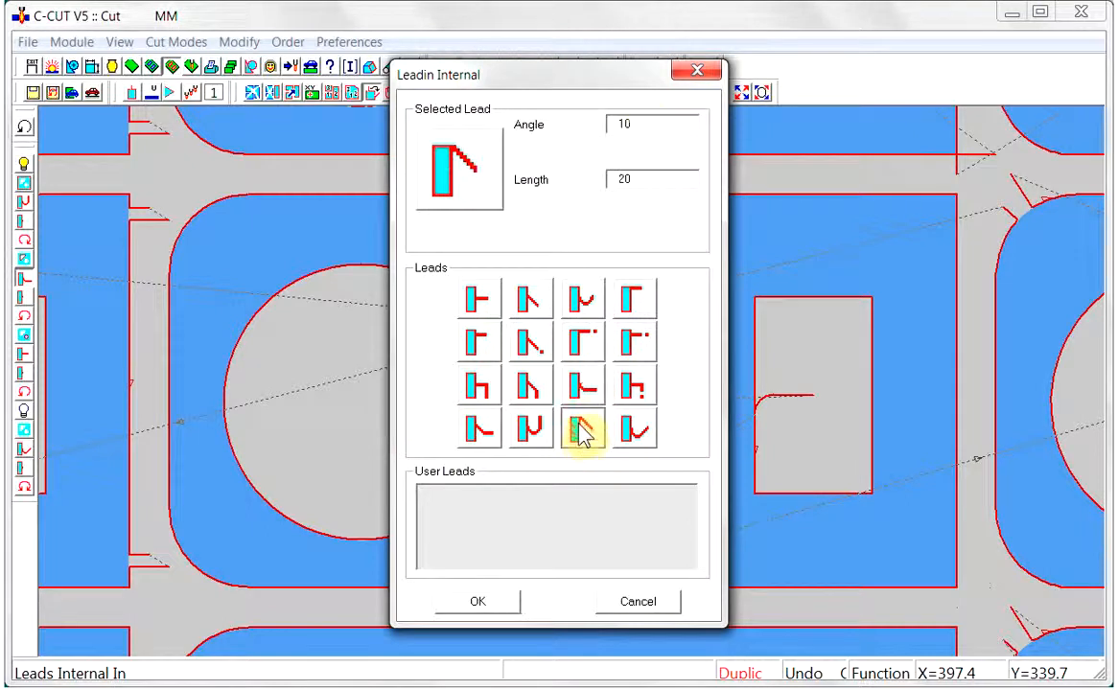
{"action": "left_click", "coordinate": [648, 123]}
{"action": "double_click", "coordinate": [619, 125]}
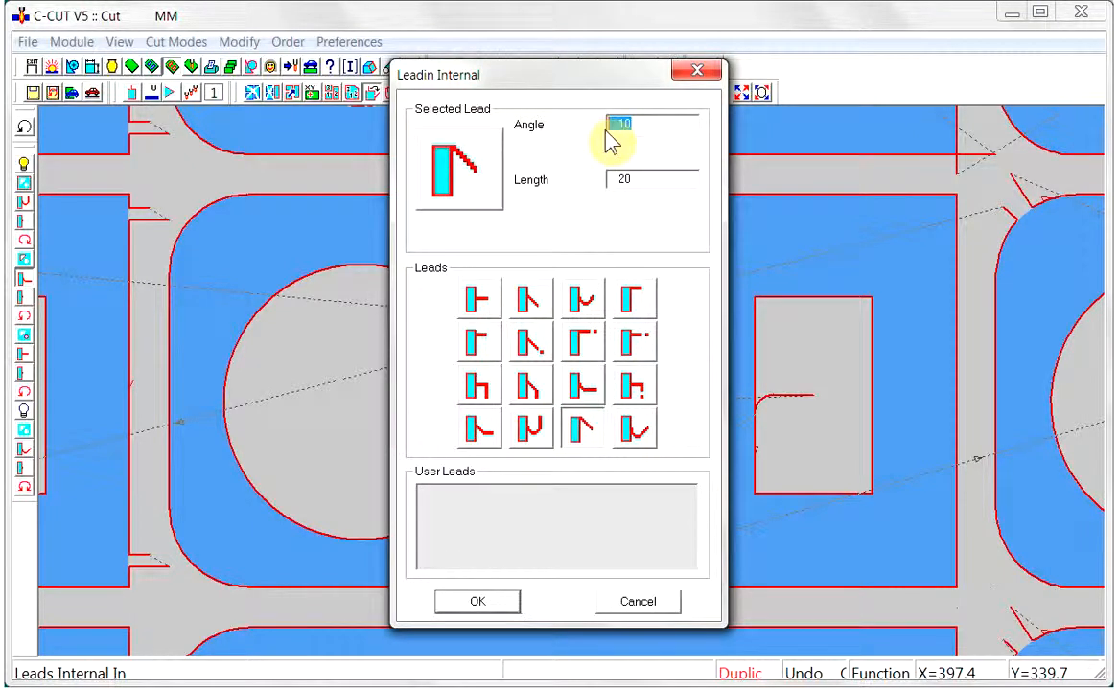
{"action": "type", "text": "135"}
{"action": "double_click", "coordinate": [649, 182]}
{"action": "type", "text": "15"}
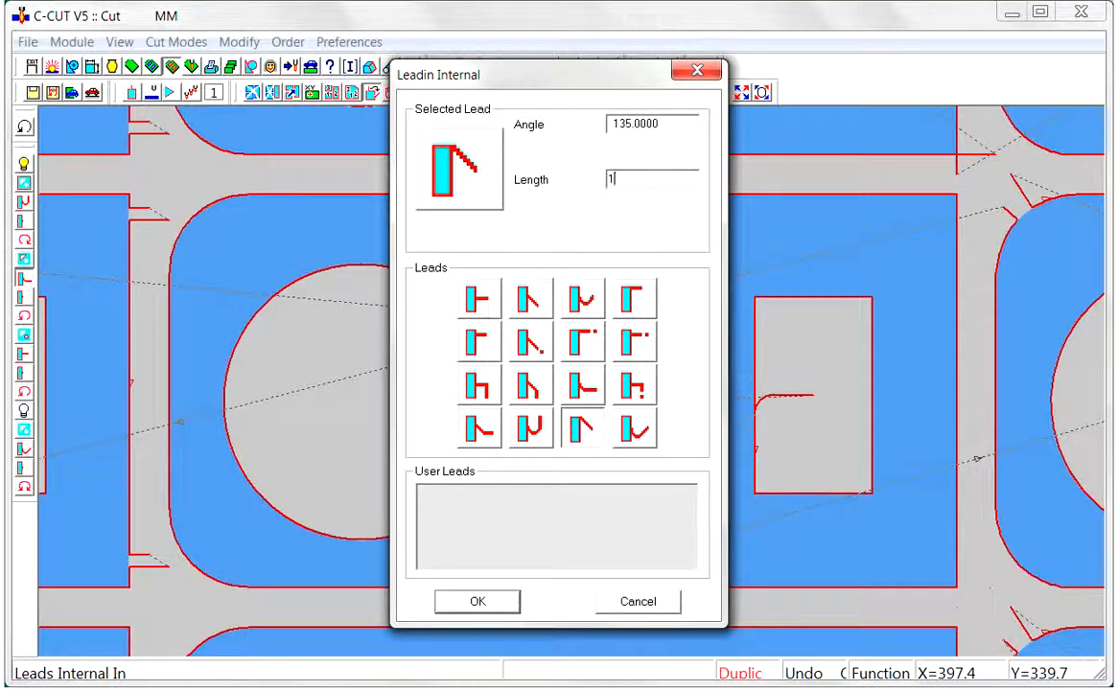
{"action": "left_click", "coordinate": [489, 604]}
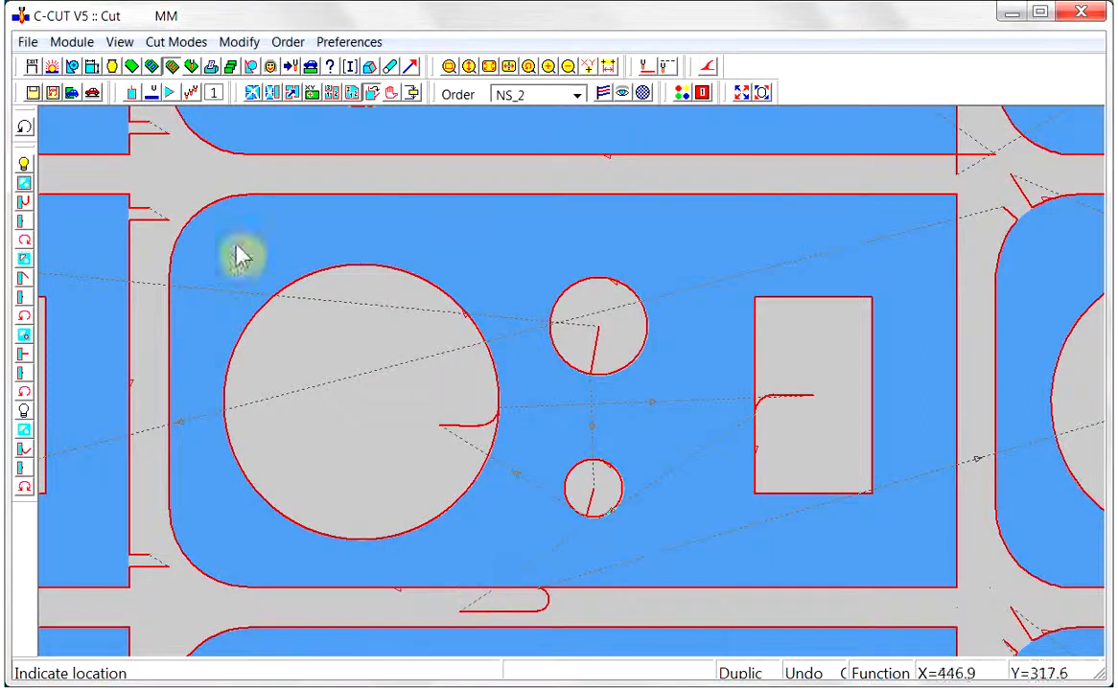
Accept the internal lead-out as no lead with gap 0, and move the rectangle's cut start to its lower-left corner
{"action": "left_click", "coordinate": [24, 301]}
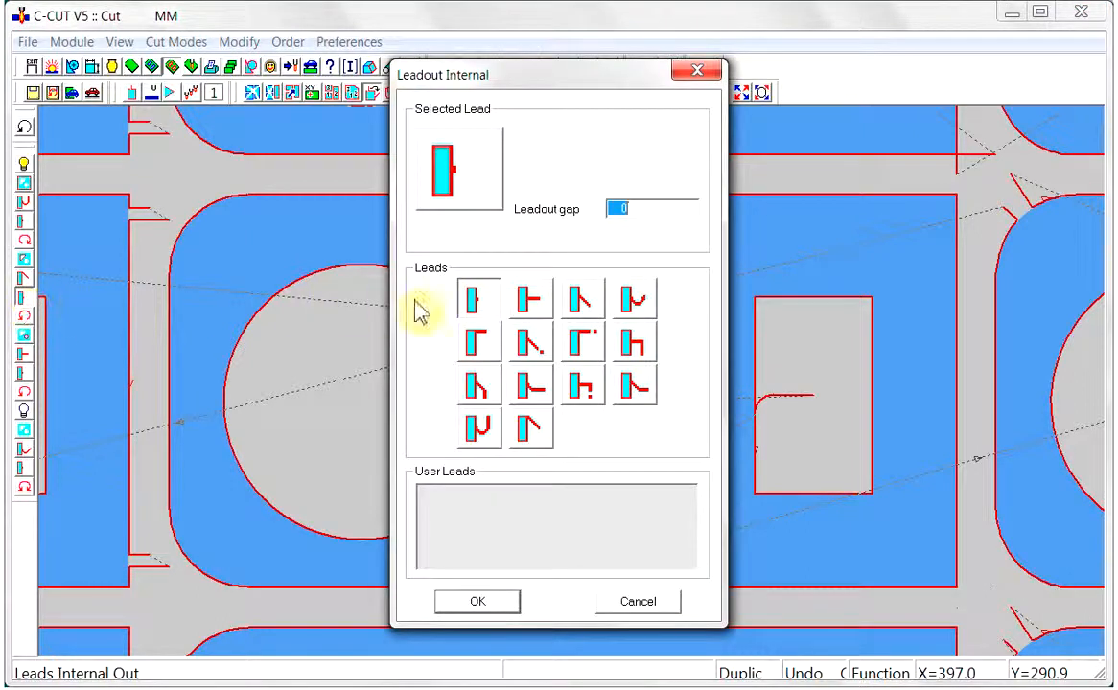
{"action": "left_click", "coordinate": [477, 601]}
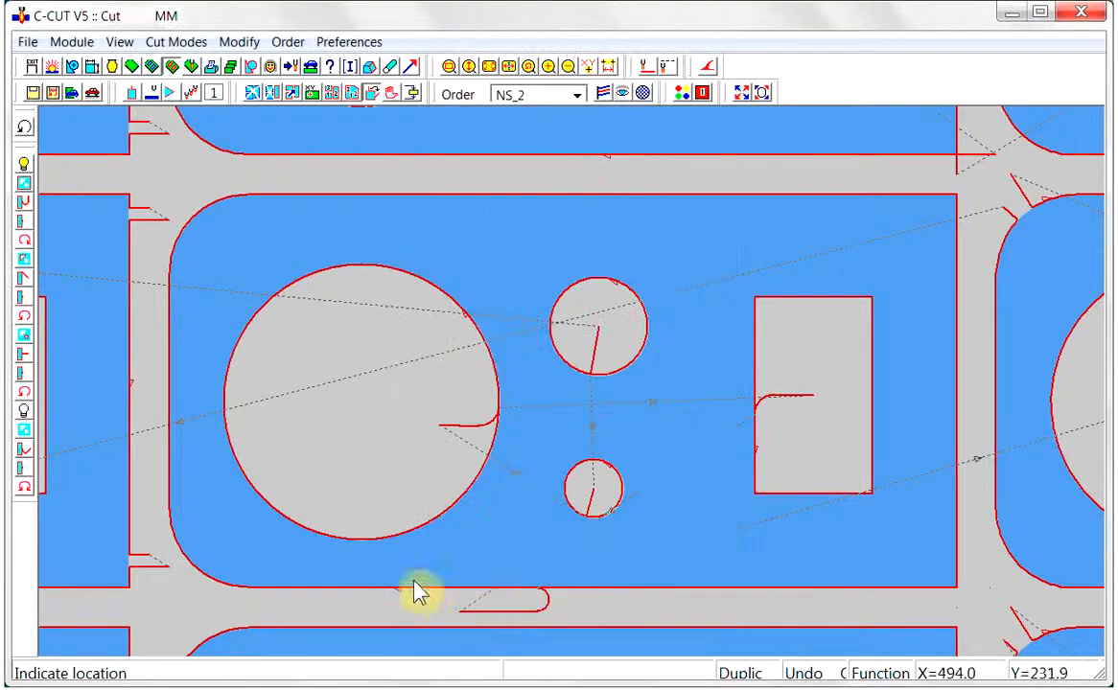
{"action": "left_click", "coordinate": [372, 92]}
{"action": "left_click", "coordinate": [808, 513]}
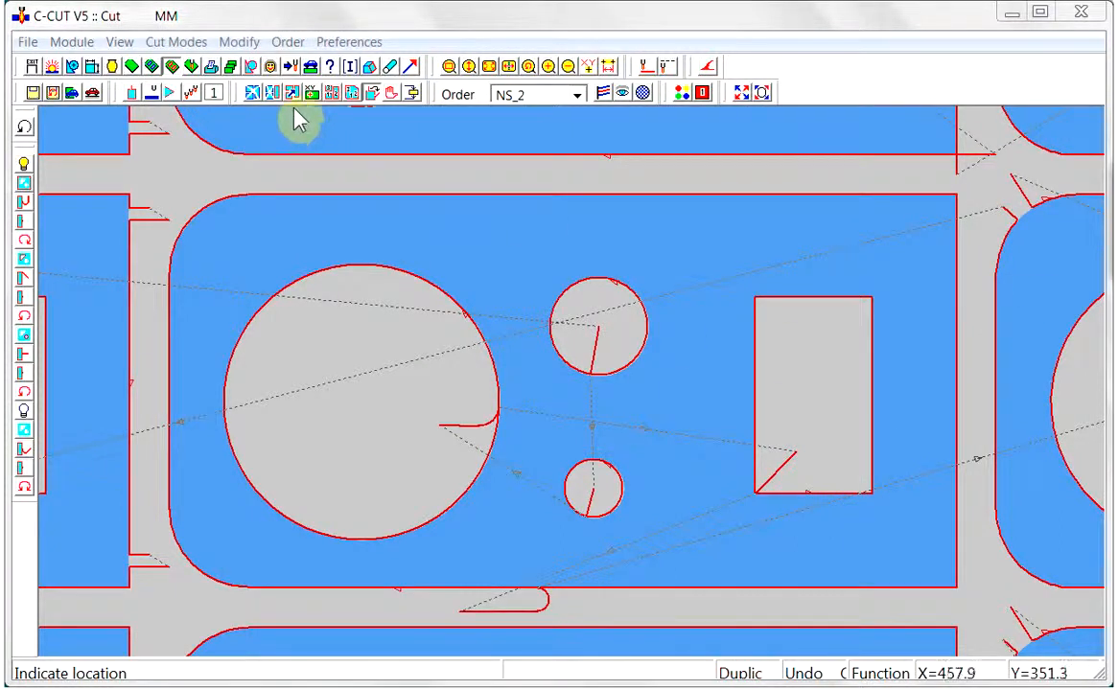
Switch to order NS_3 and zoom in on the nested parts at the sheet's upper-left corner
{"action": "left_click", "coordinate": [578, 94]}
{"action": "left_click", "coordinate": [504, 184]}
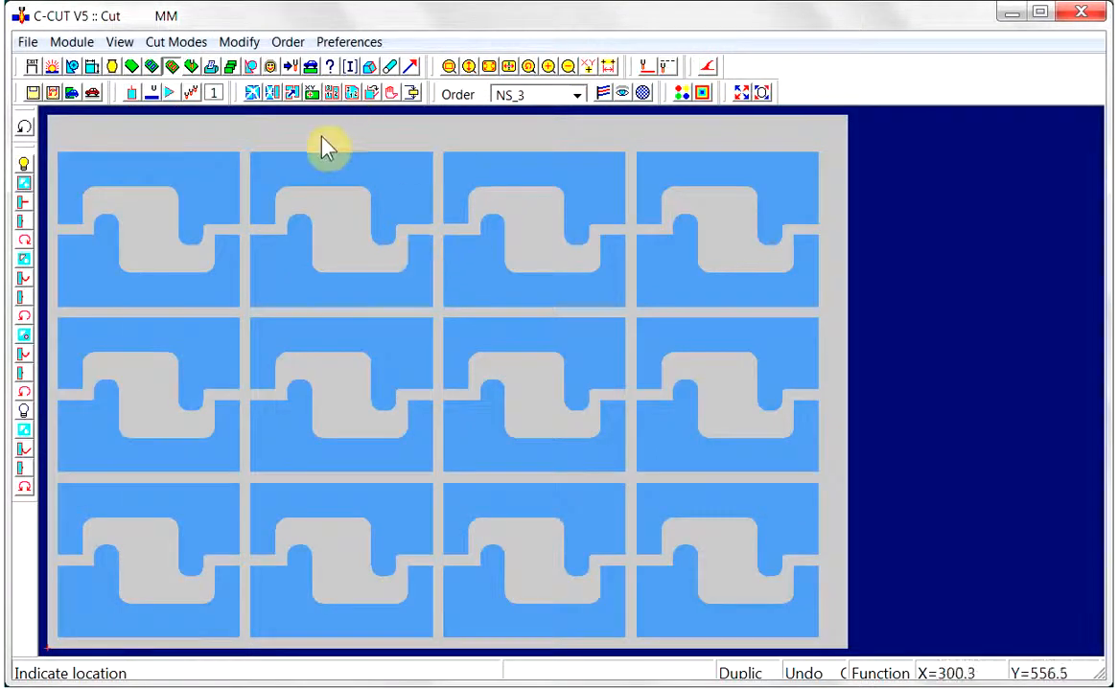
{"action": "left_click", "coordinate": [450, 69]}
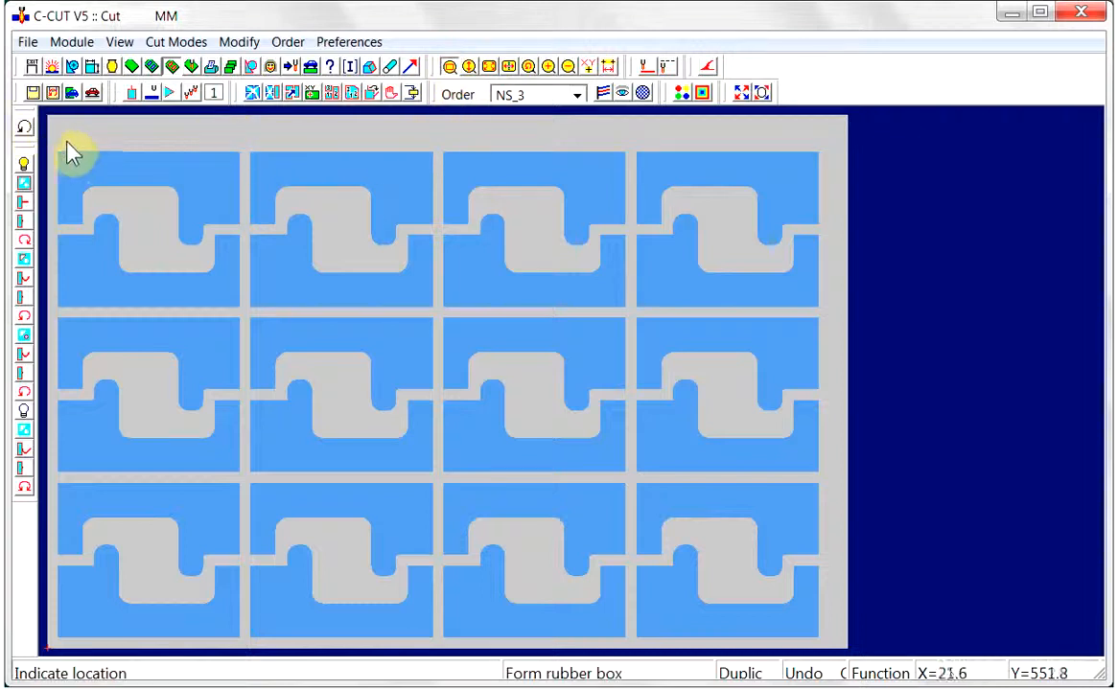
{"action": "left_click_drag", "start_coordinate": [50, 137], "coordinate": [327, 352]}
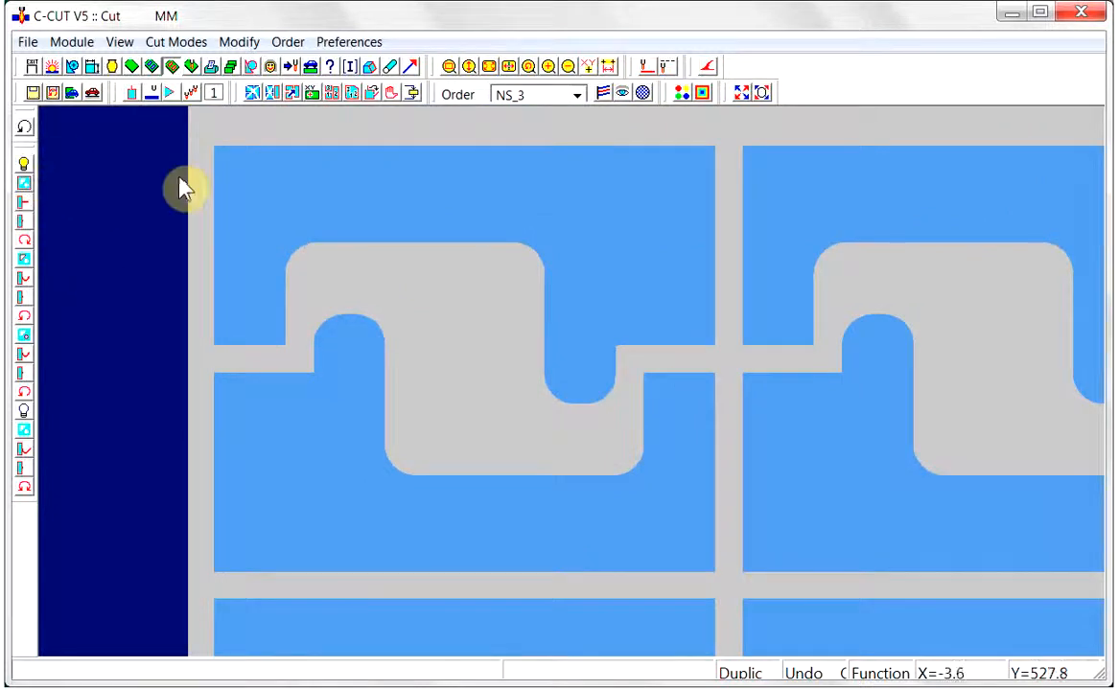
{"action": "left_click", "coordinate": [468, 245]}
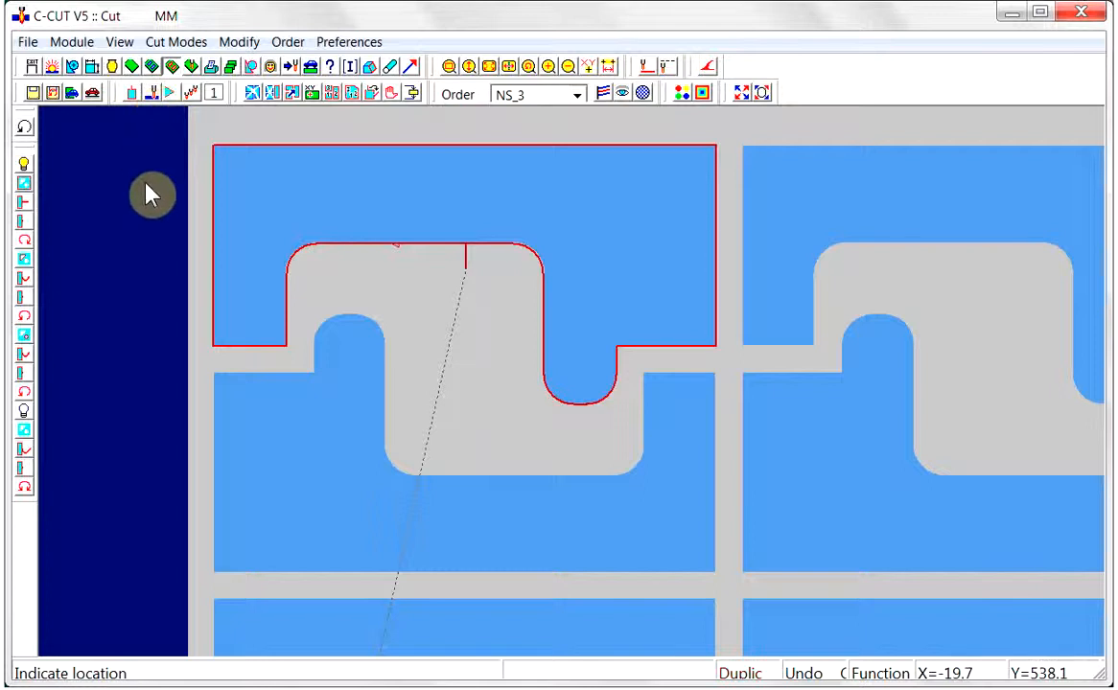
{"action": "left_click", "coordinate": [383, 362]}
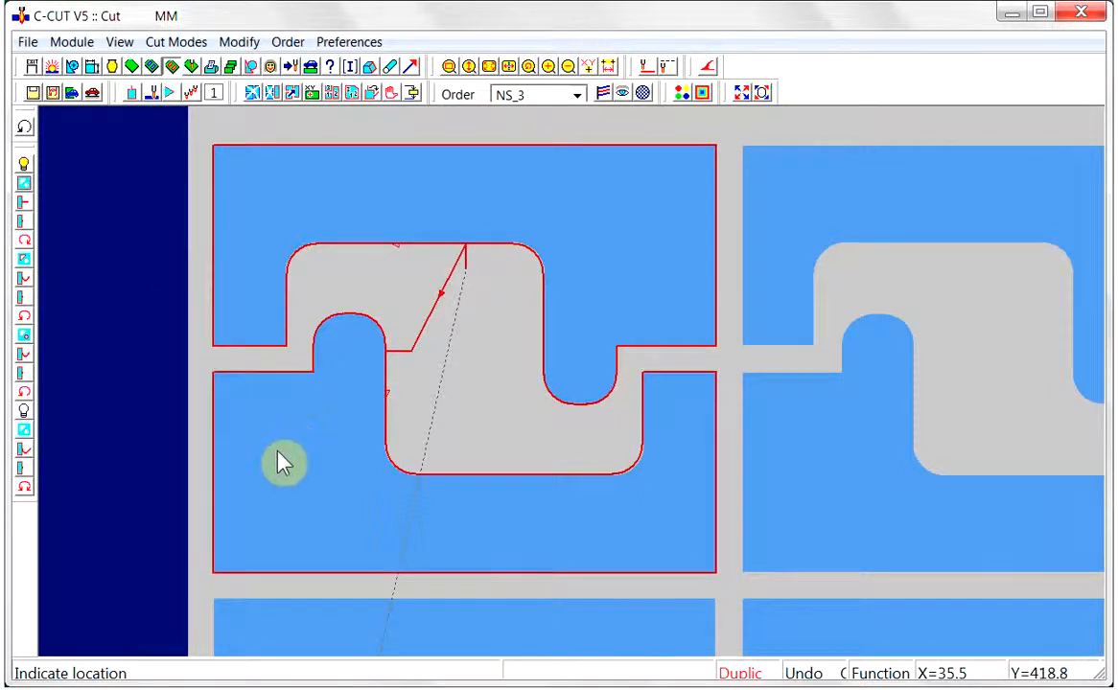
{"action": "left_click", "coordinate": [27, 132]}
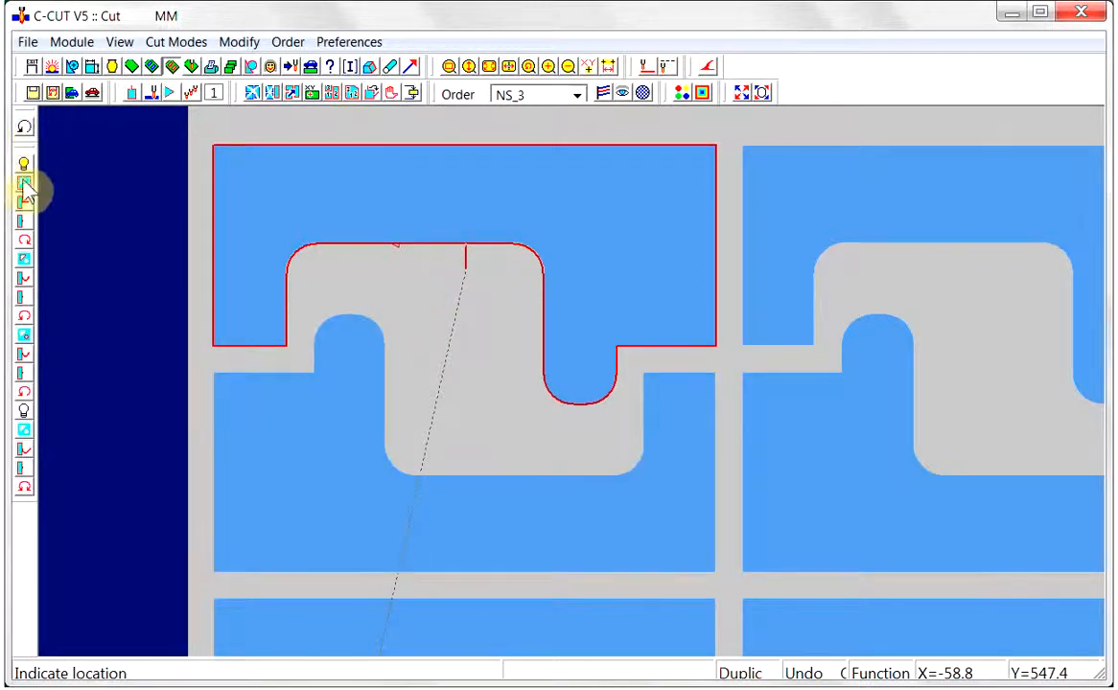
{"action": "left_click", "coordinate": [26, 130]}
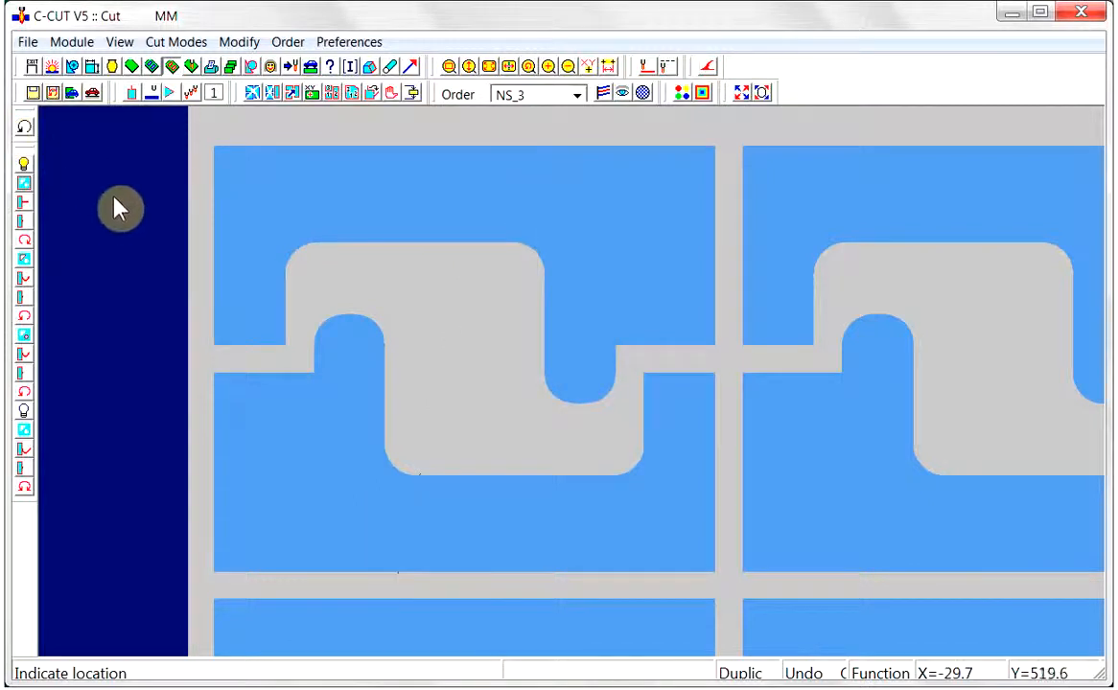
Set the external lead-in to the straight type extending along the part's corner edge, with length 5
{"action": "left_click", "coordinate": [25, 202]}
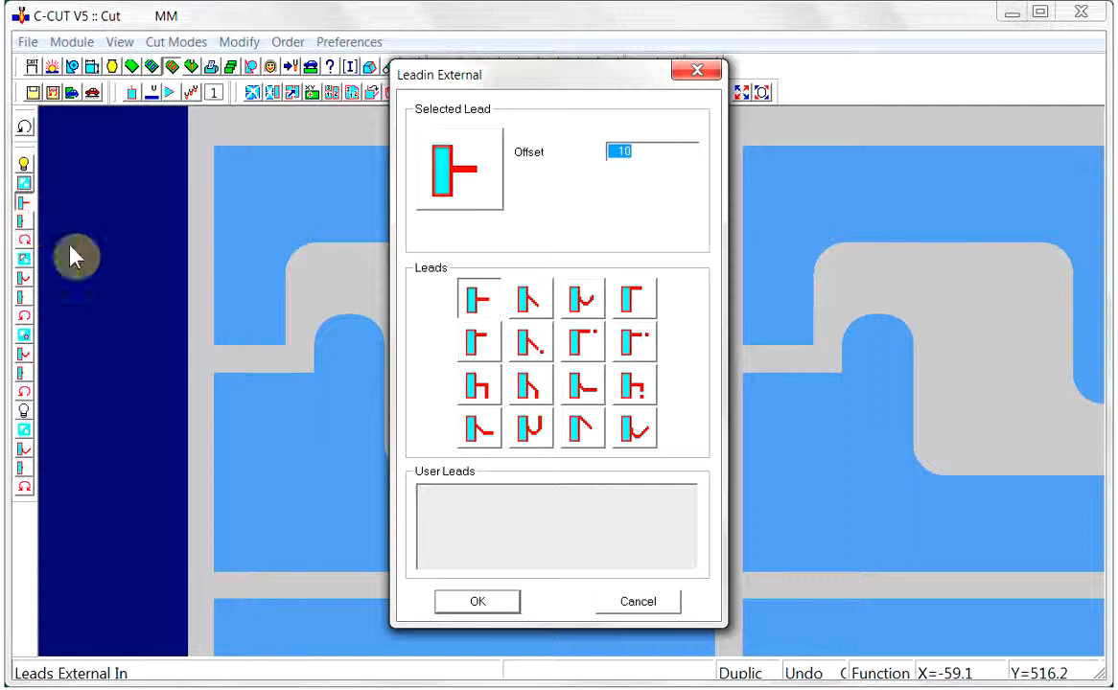
{"action": "left_click", "coordinate": [632, 299]}
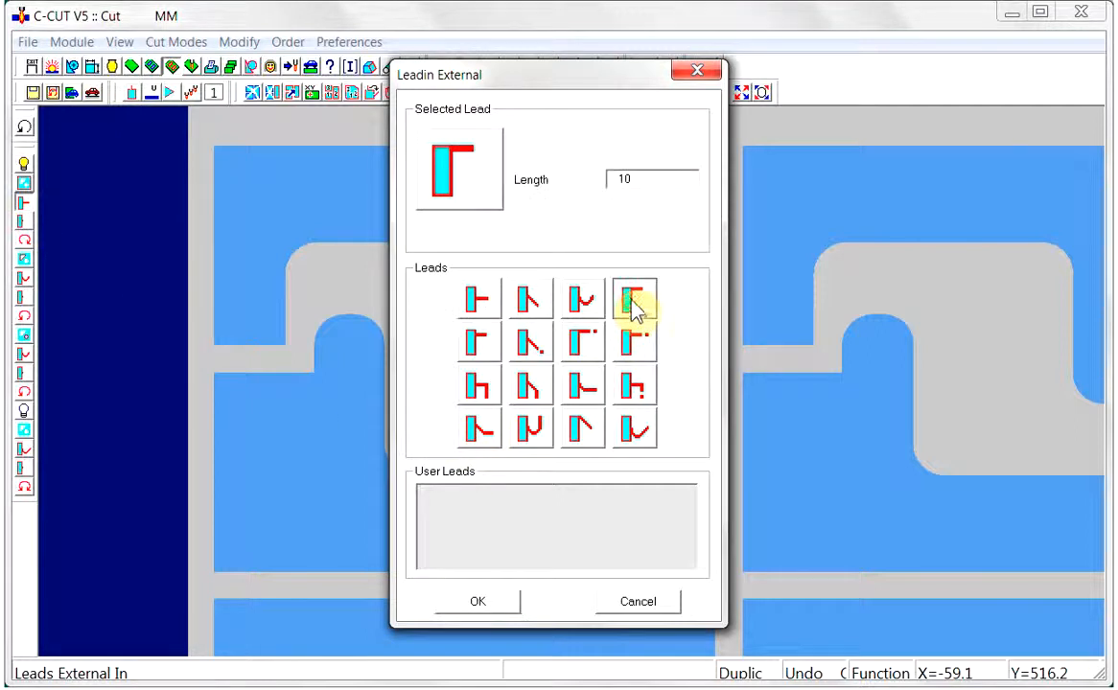
{"action": "left_click", "coordinate": [619, 179]}
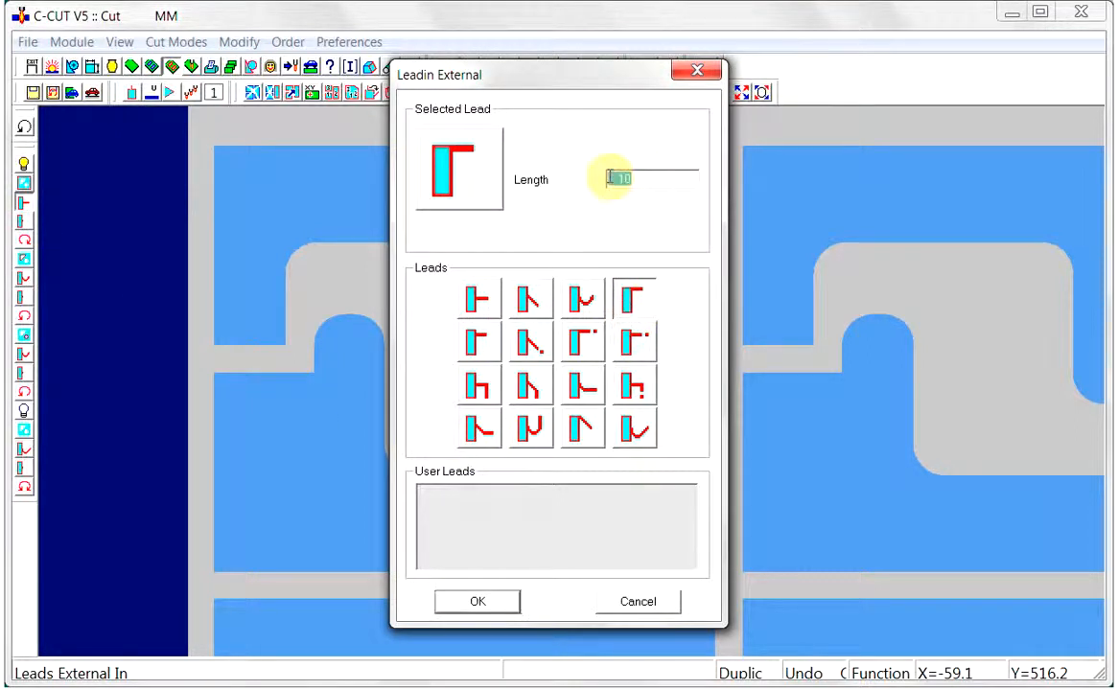
{"action": "type", "text": "5"}
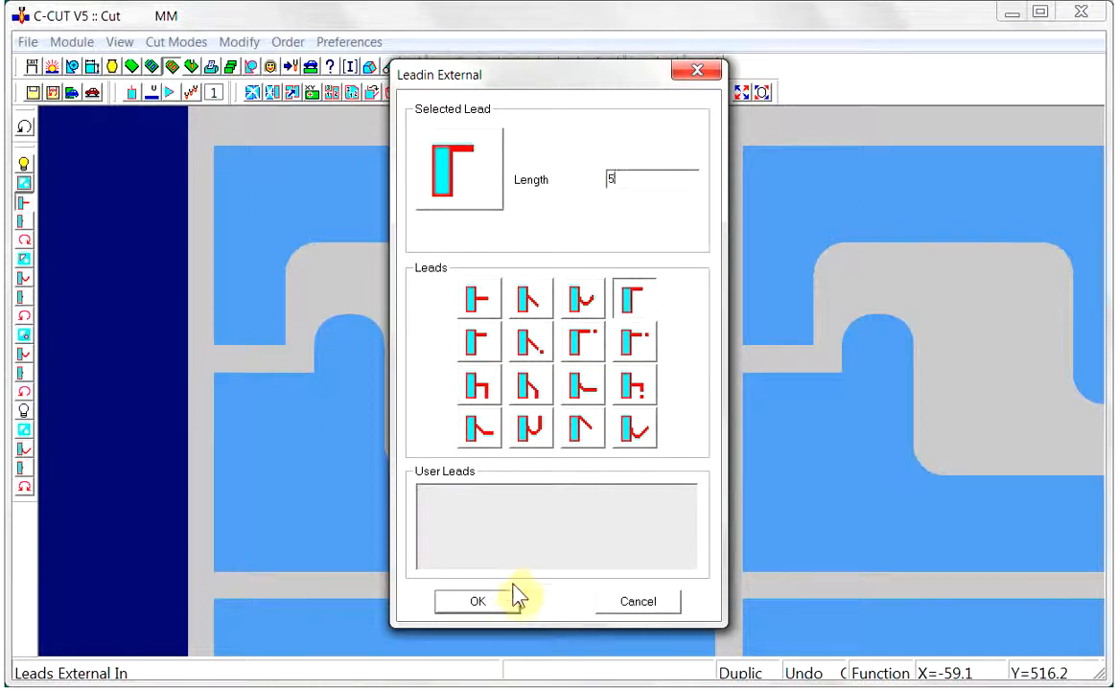
{"action": "left_click", "coordinate": [478, 601]}
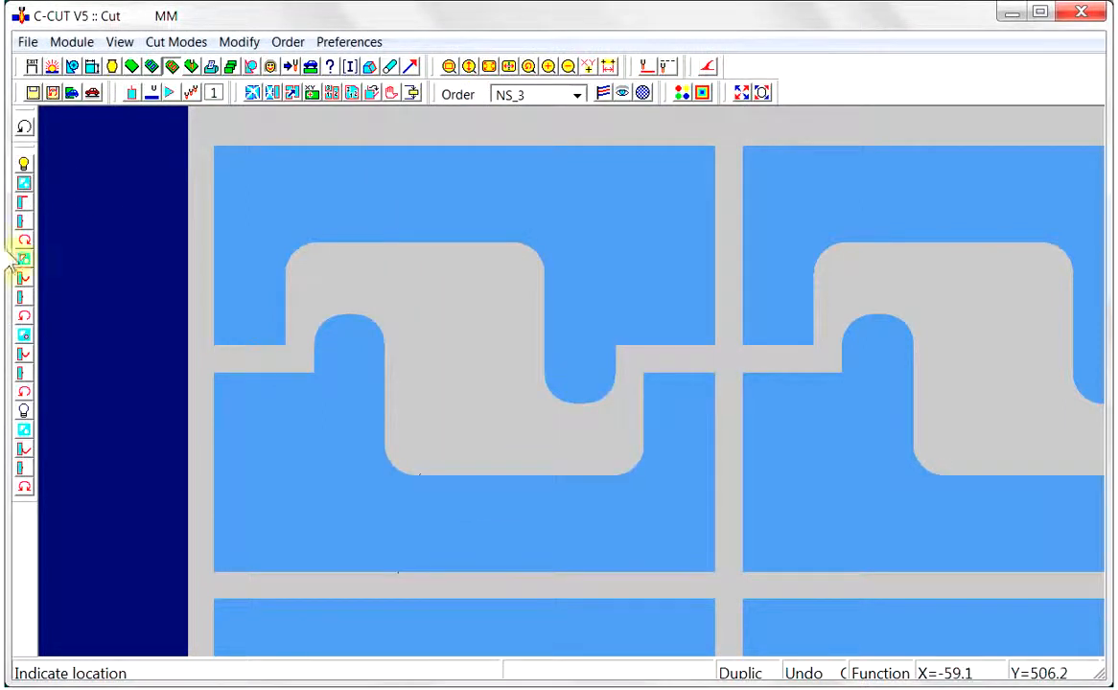
Set the external lead-out to the straight corner-extension type with length 2 and gap 0
{"action": "left_click", "coordinate": [25, 223]}
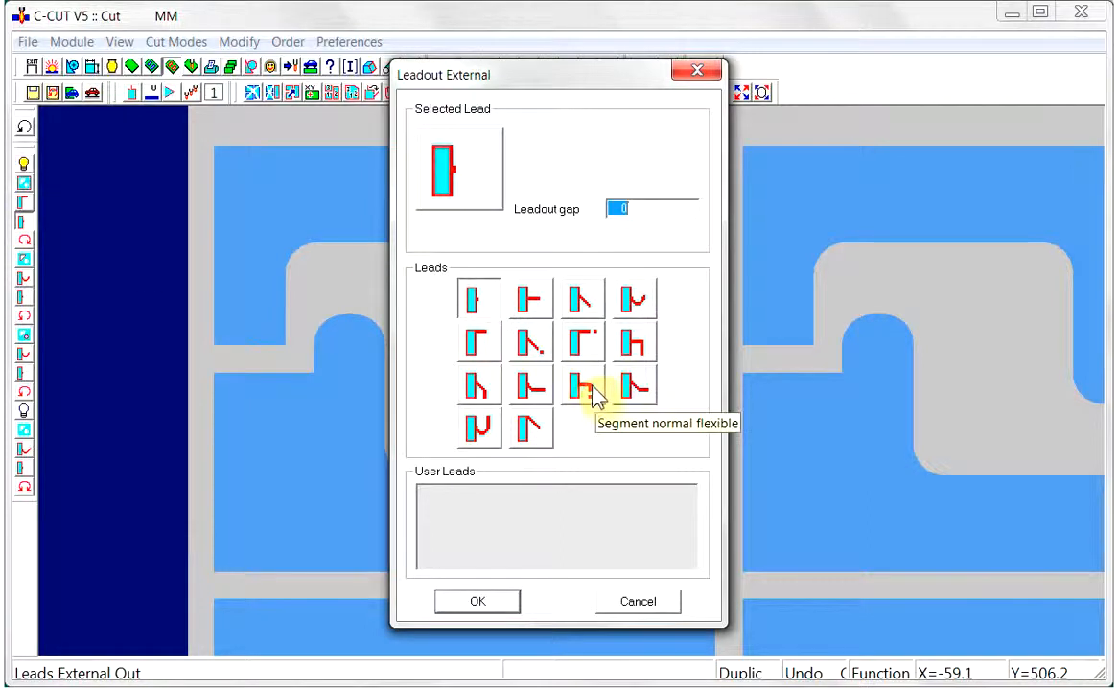
{"action": "left_click", "coordinate": [492, 349]}
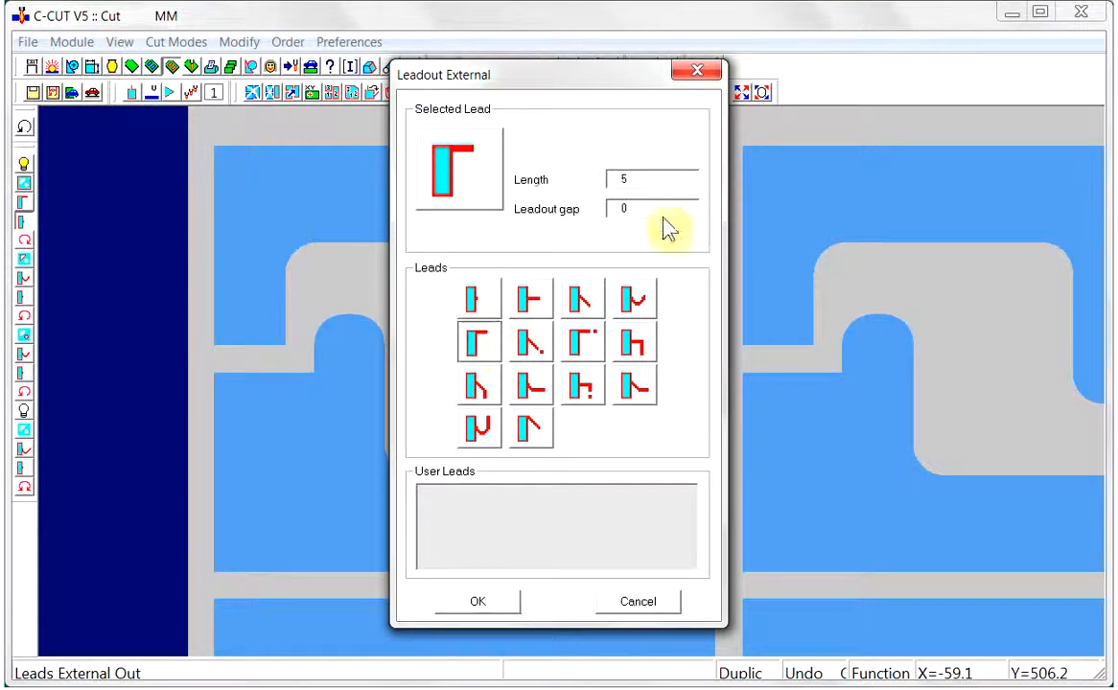
{"action": "left_click_drag", "start_coordinate": [651, 180], "coordinate": [600, 179]}
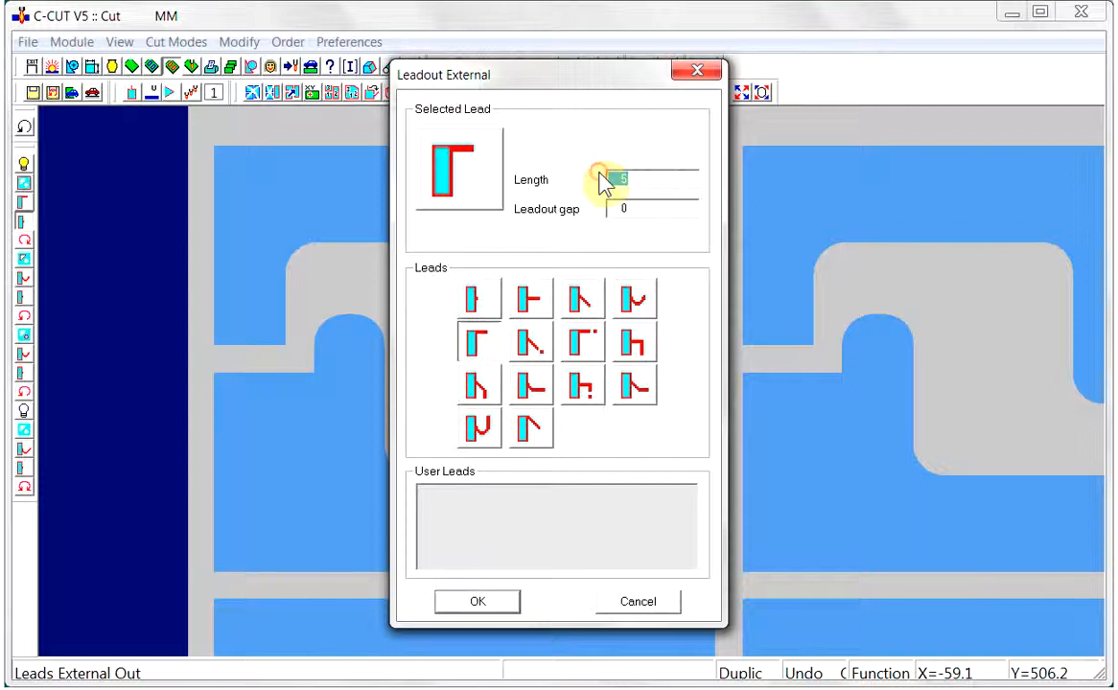
{"action": "type", "text": "2"}
{"action": "left_click", "coordinate": [479, 602]}
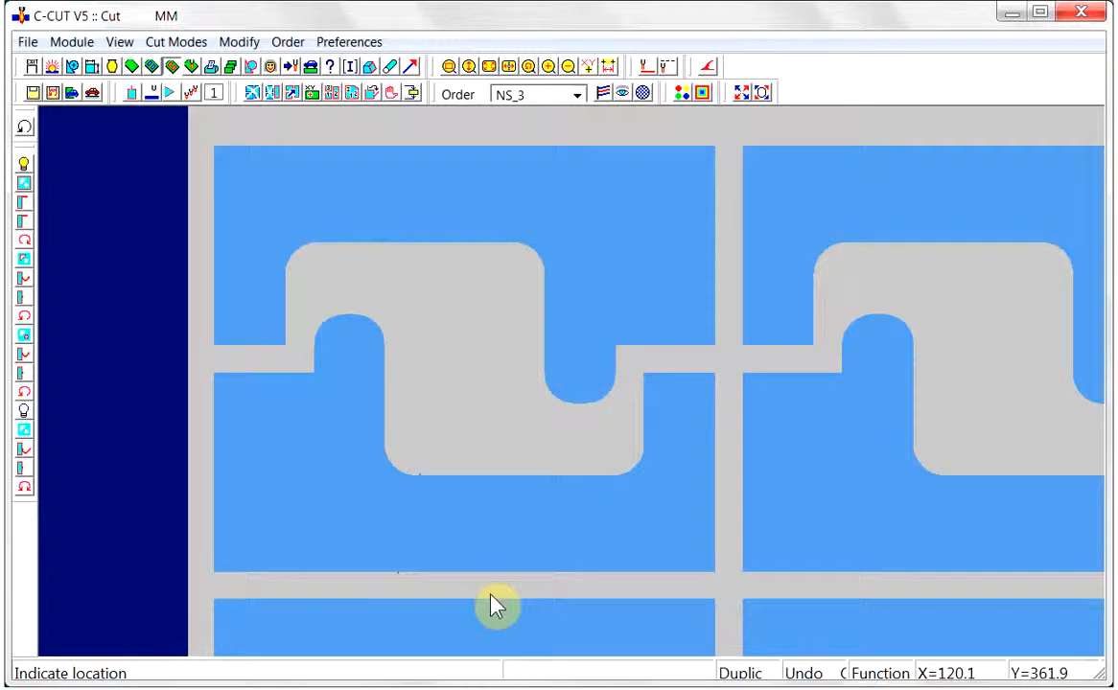
Cut the four parts meeting at the first junction of the top row as one continuous chain, starting at the upper-left part's lower-right corner
{"action": "left_click", "coordinate": [696, 353]}
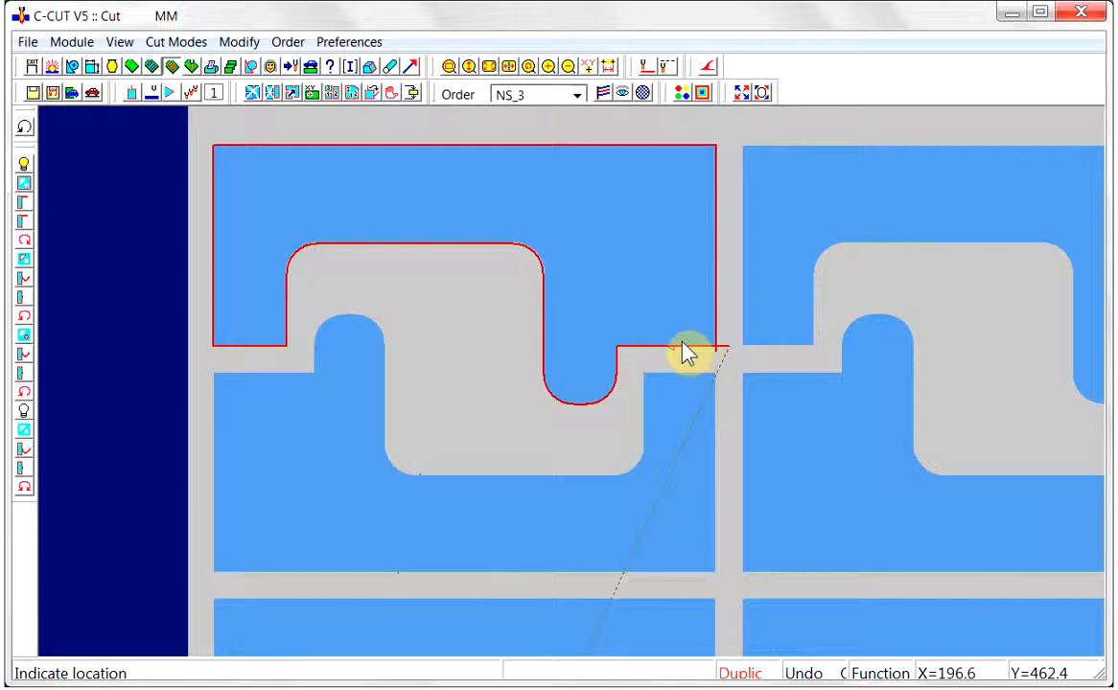
{"action": "left_click", "coordinate": [152, 94]}
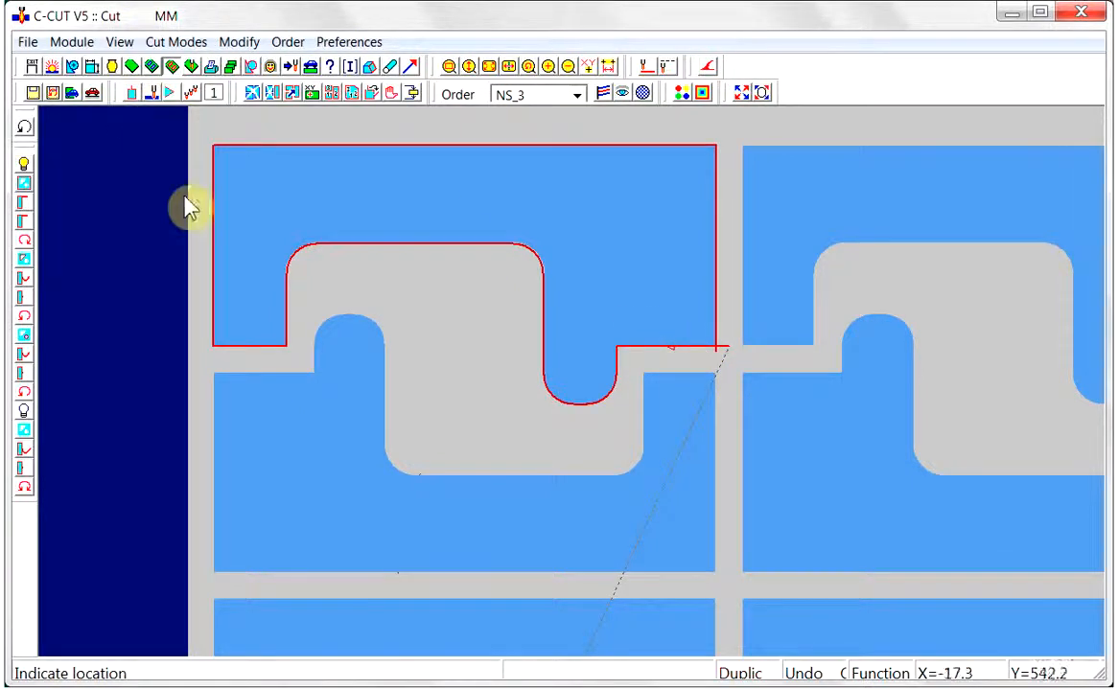
{"action": "left_click", "coordinate": [710, 406]}
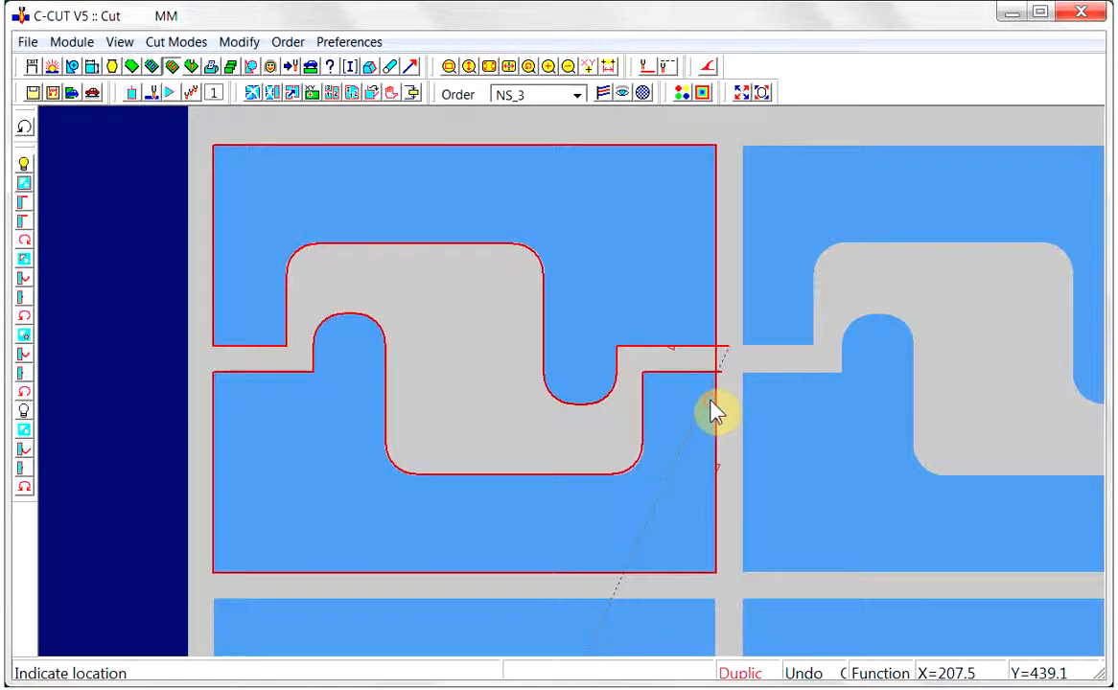
{"action": "left_click", "coordinate": [767, 382]}
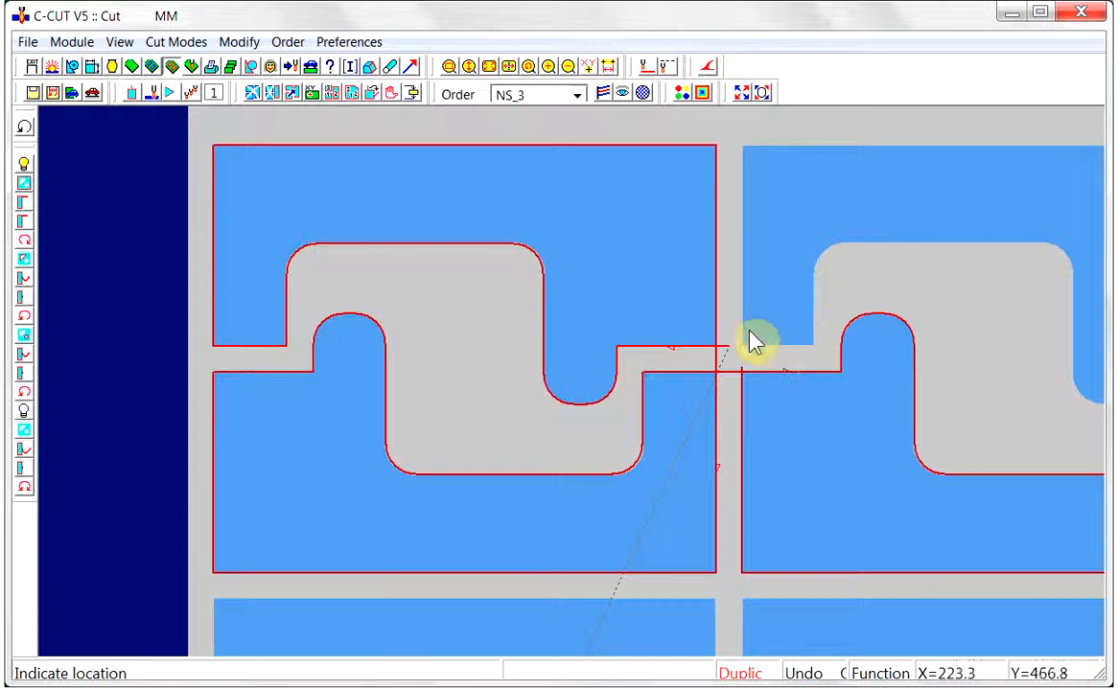
{"action": "left_click", "coordinate": [752, 337]}
{"action": "left_click", "coordinate": [152, 94]}
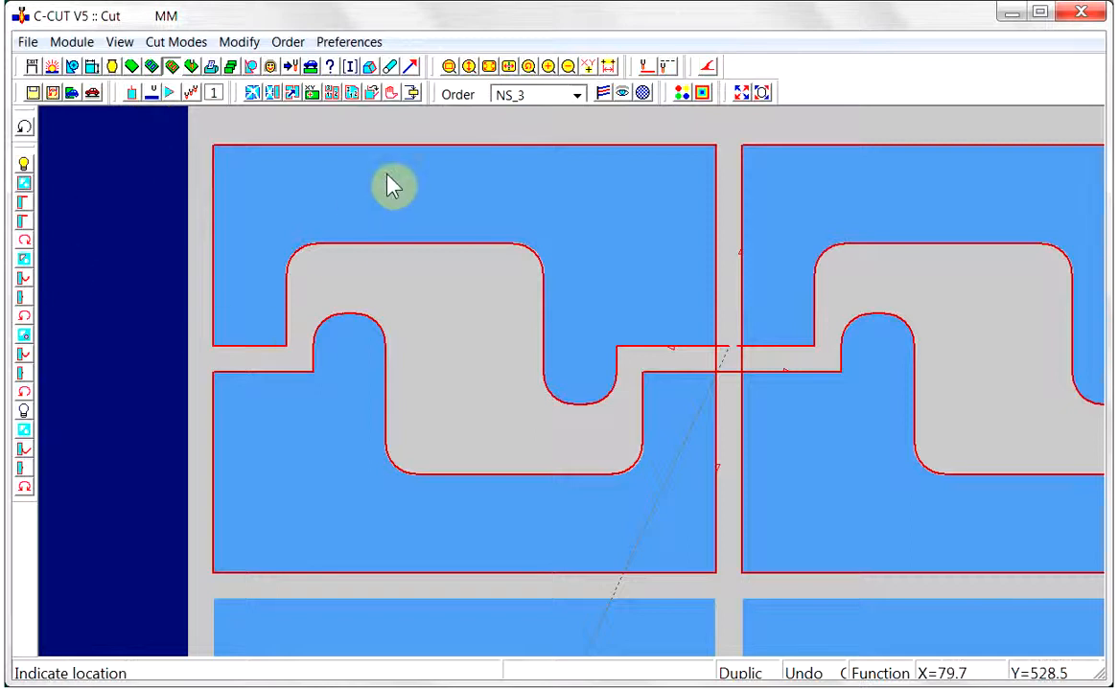
Use the Duplicate cut mode to copy the four-part chain onto the remaining four parts of the top row
{"action": "left_click", "coordinate": [491, 70]}
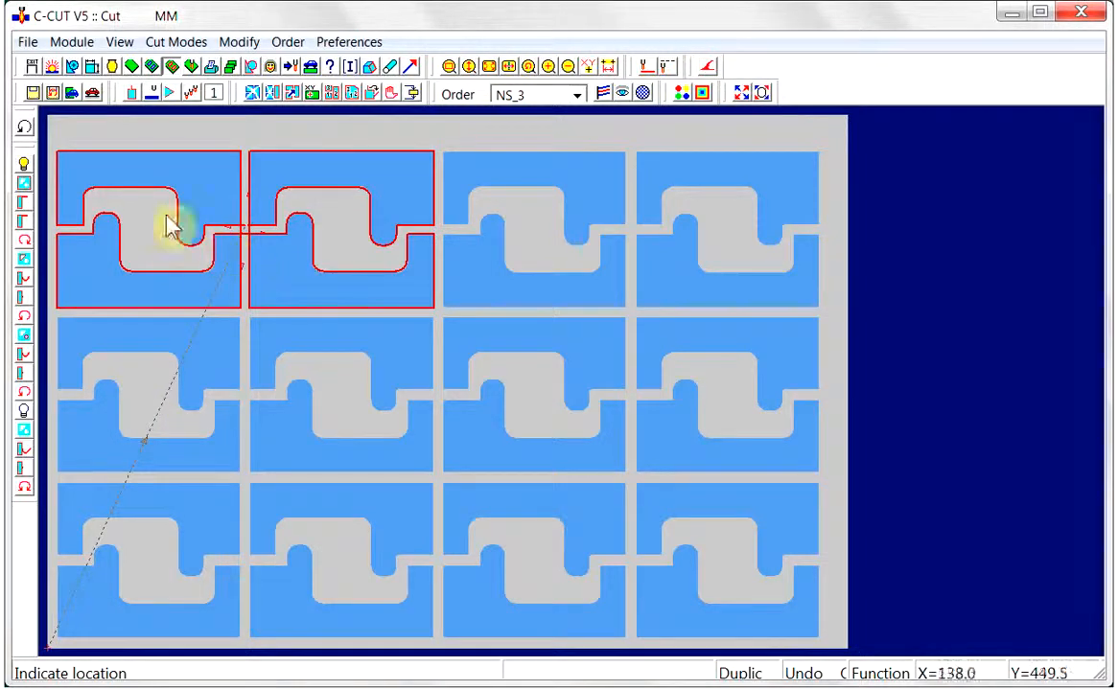
{"action": "left_click", "coordinate": [132, 92]}
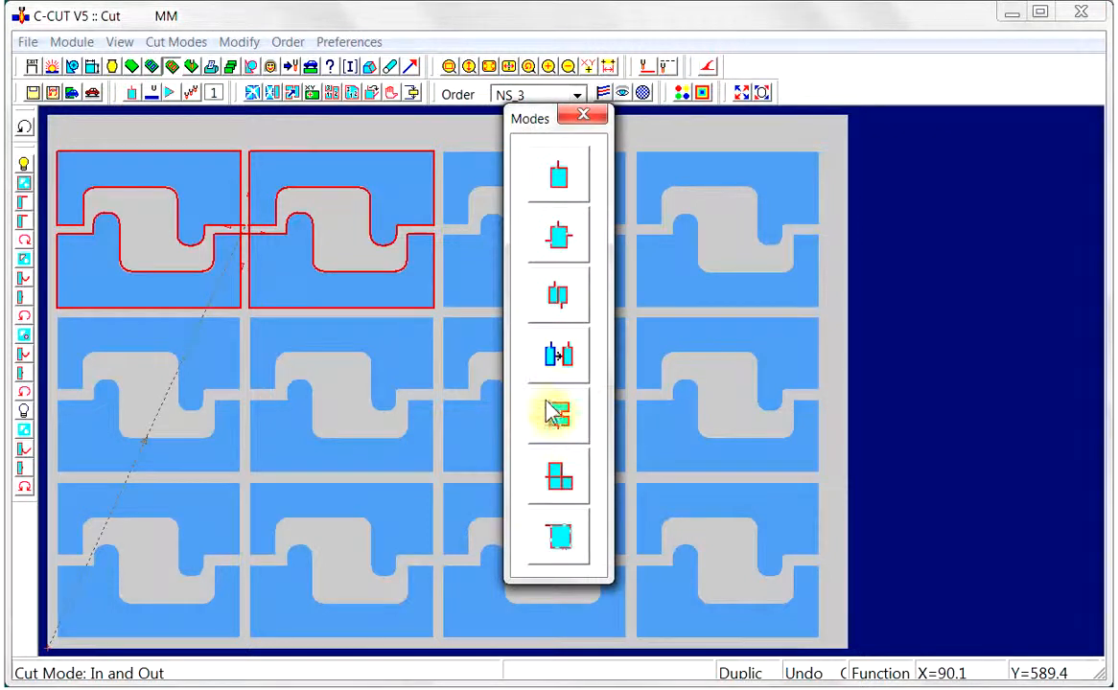
{"action": "left_click", "coordinate": [566, 355]}
{"action": "left_click", "coordinate": [572, 443]}
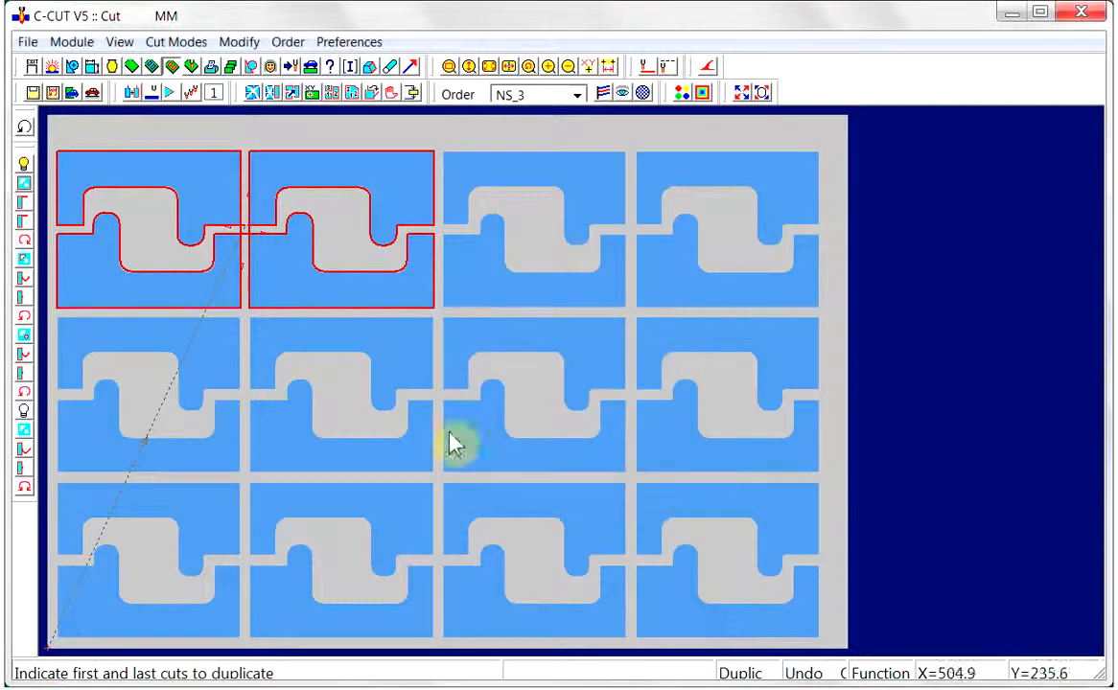
{"action": "left_click", "coordinate": [259, 210]}
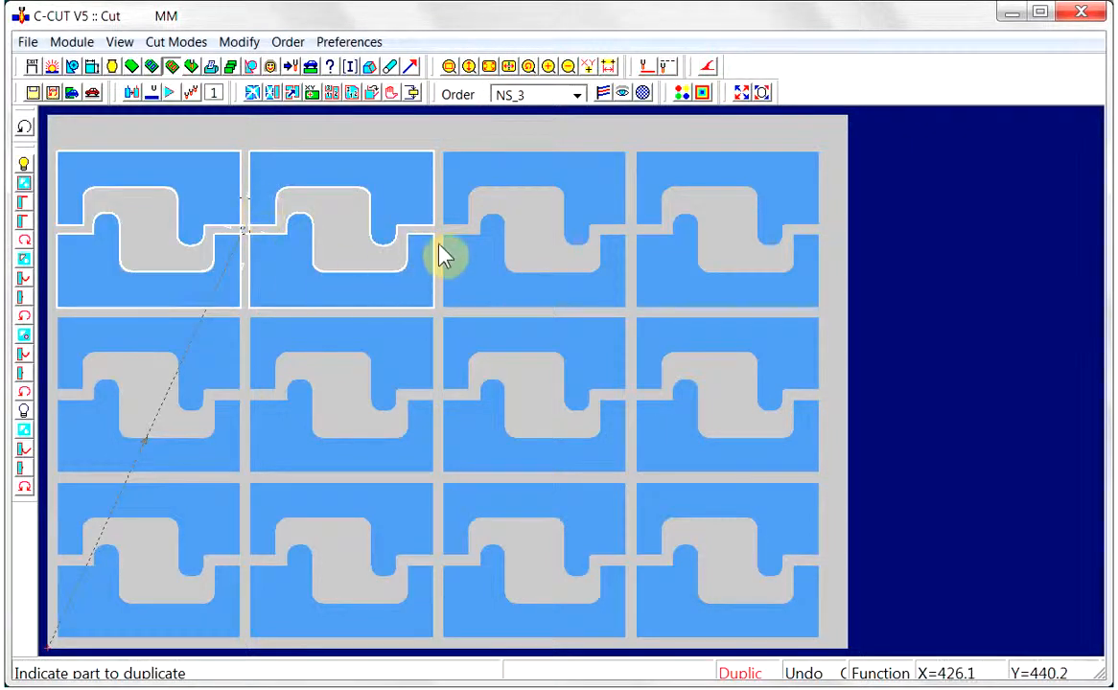
{"action": "left_click", "coordinate": [458, 210]}
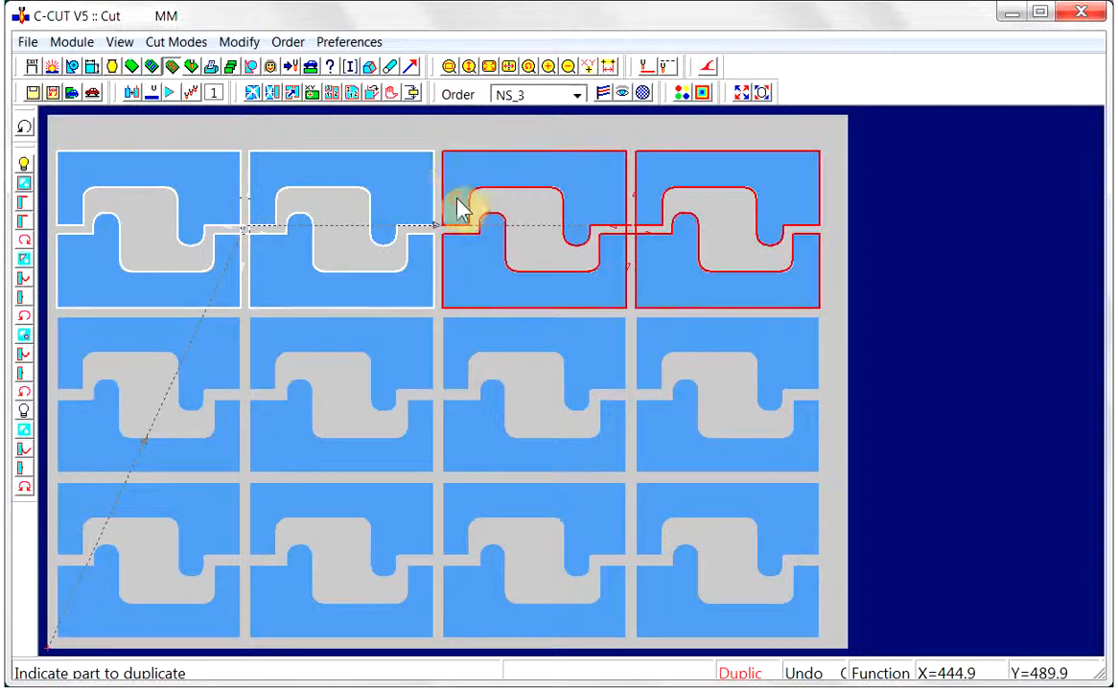
{"action": "right_click", "coordinate": [409, 148]}
{"action": "left_click", "coordinate": [453, 158]}
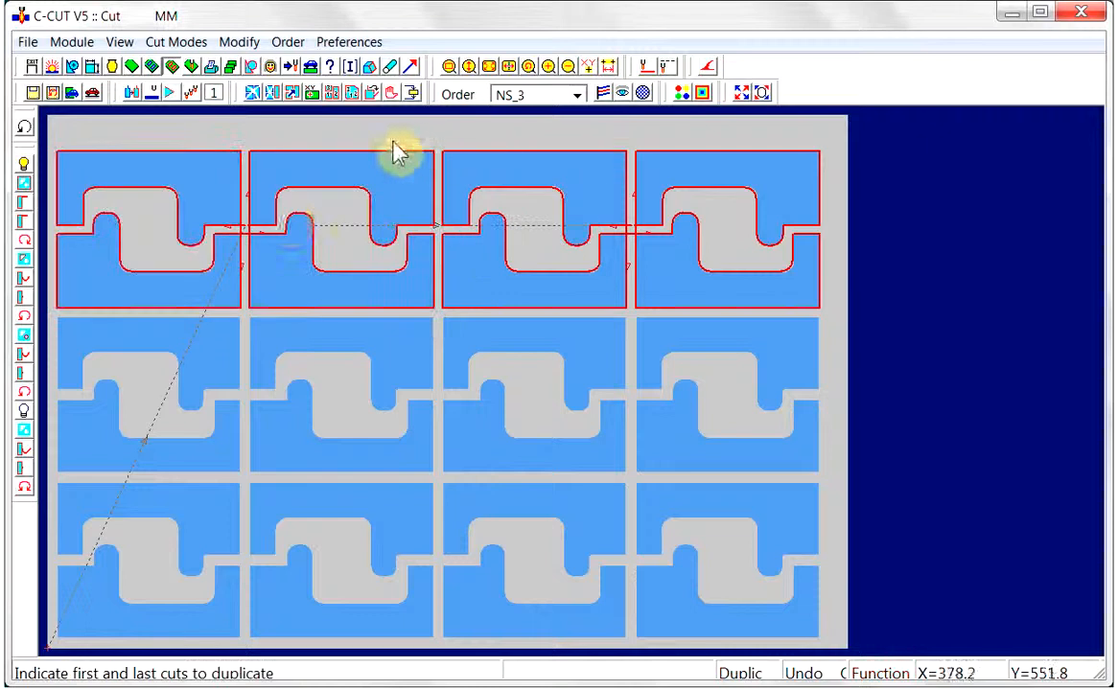
Duplicate the whole top row's cuts onto the second and third rows, and return to the In and Out cut mode
{"action": "left_click", "coordinate": [238, 210]}
{"action": "left_click", "coordinate": [649, 208]}
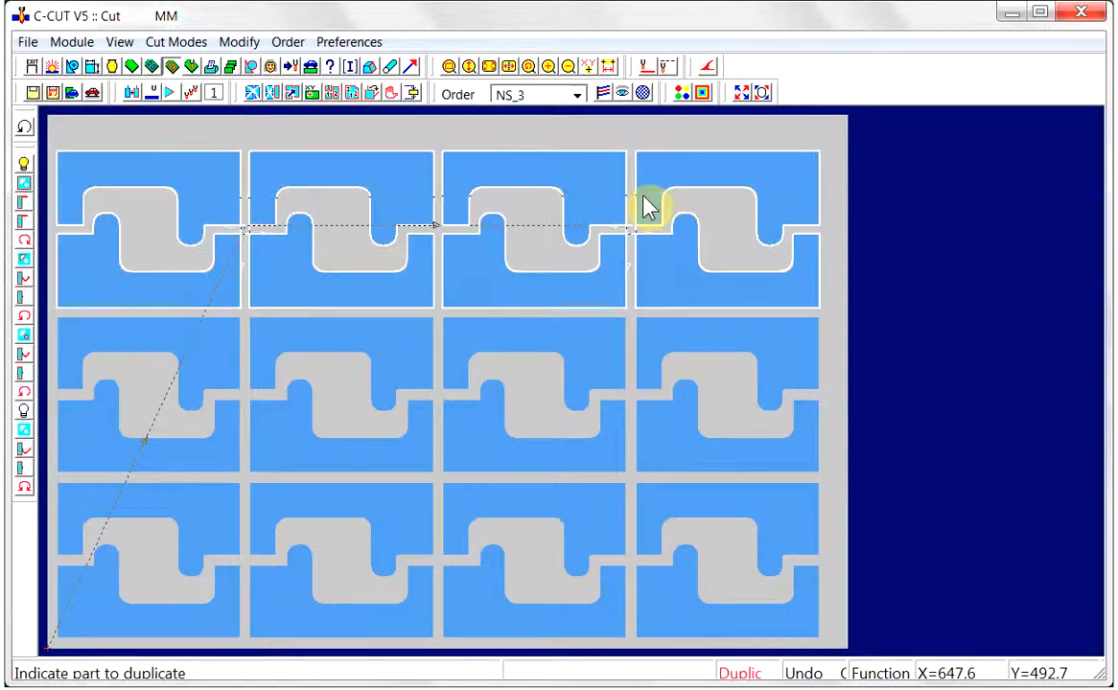
{"action": "left_click", "coordinate": [65, 347]}
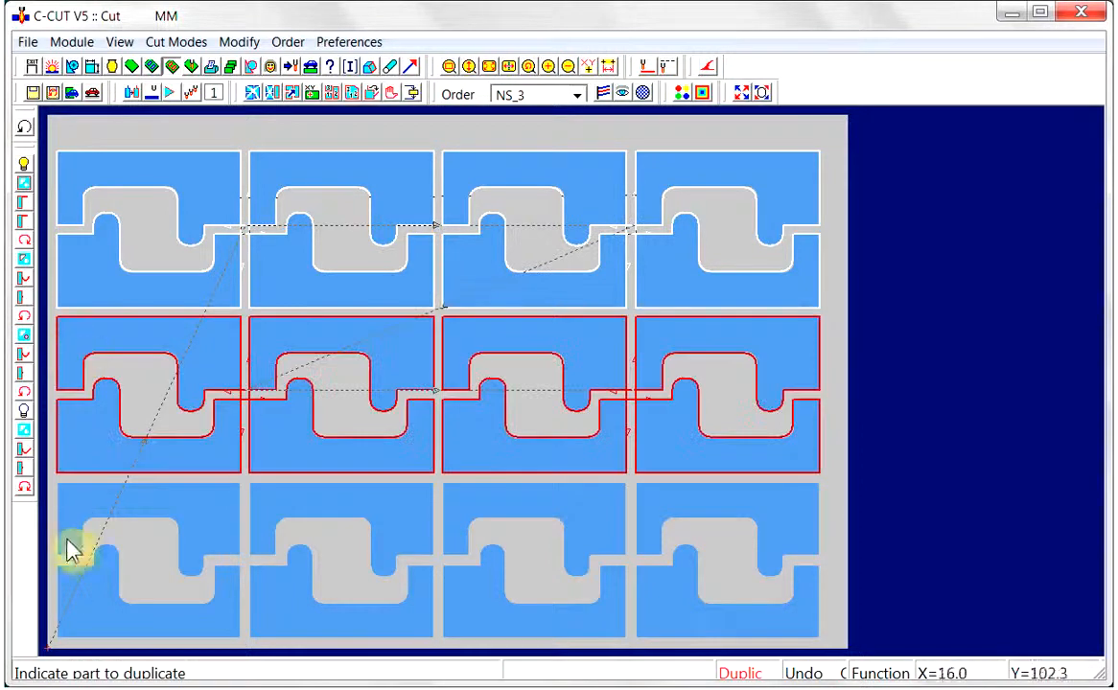
{"action": "left_click", "coordinate": [64, 512]}
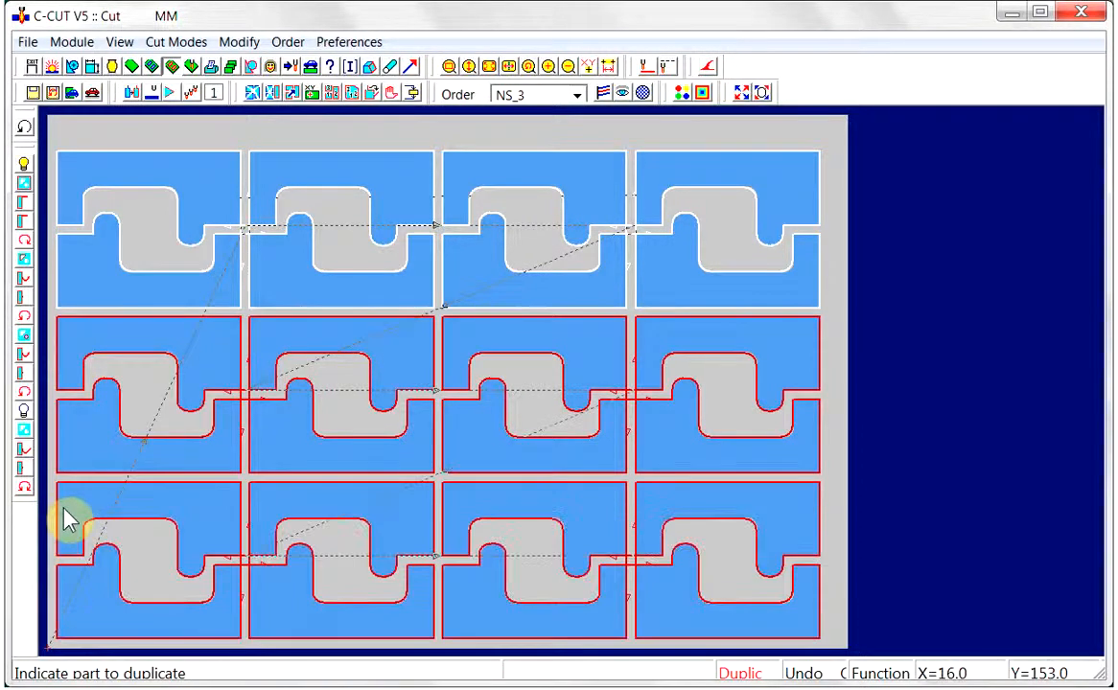
{"action": "left_click", "coordinate": [132, 93]}
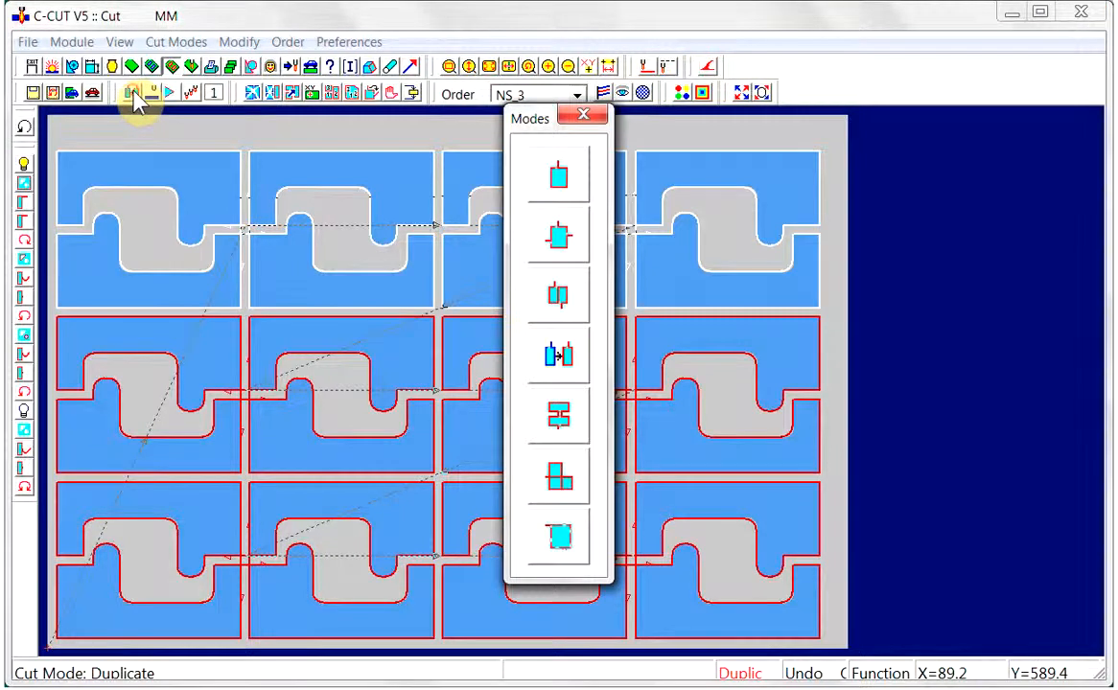
{"action": "left_click", "coordinate": [559, 184]}
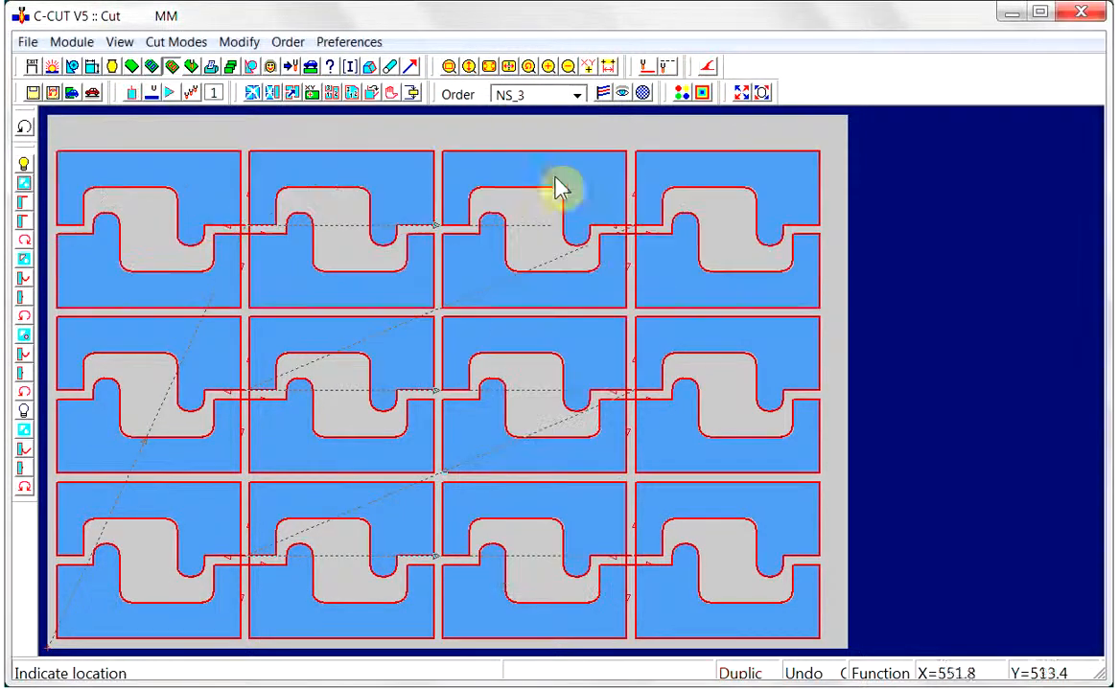
Simulate the complete cutting sequence of the nest at drawing speed 9
{"action": "left_click", "coordinate": [622, 92]}
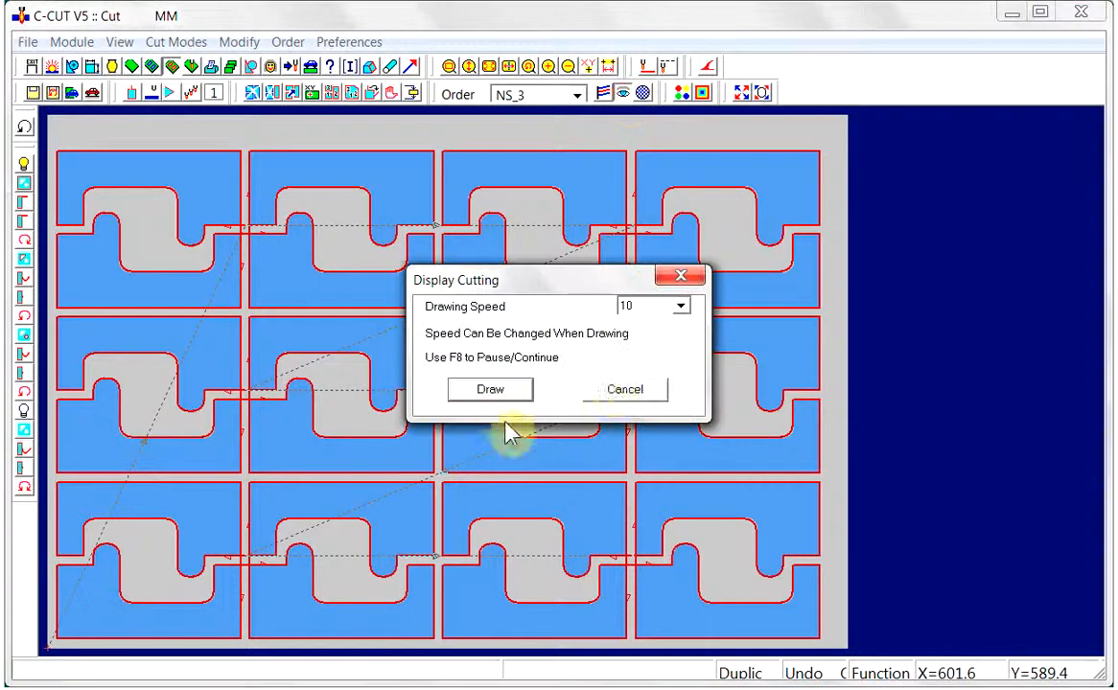
{"action": "left_click", "coordinate": [683, 309]}
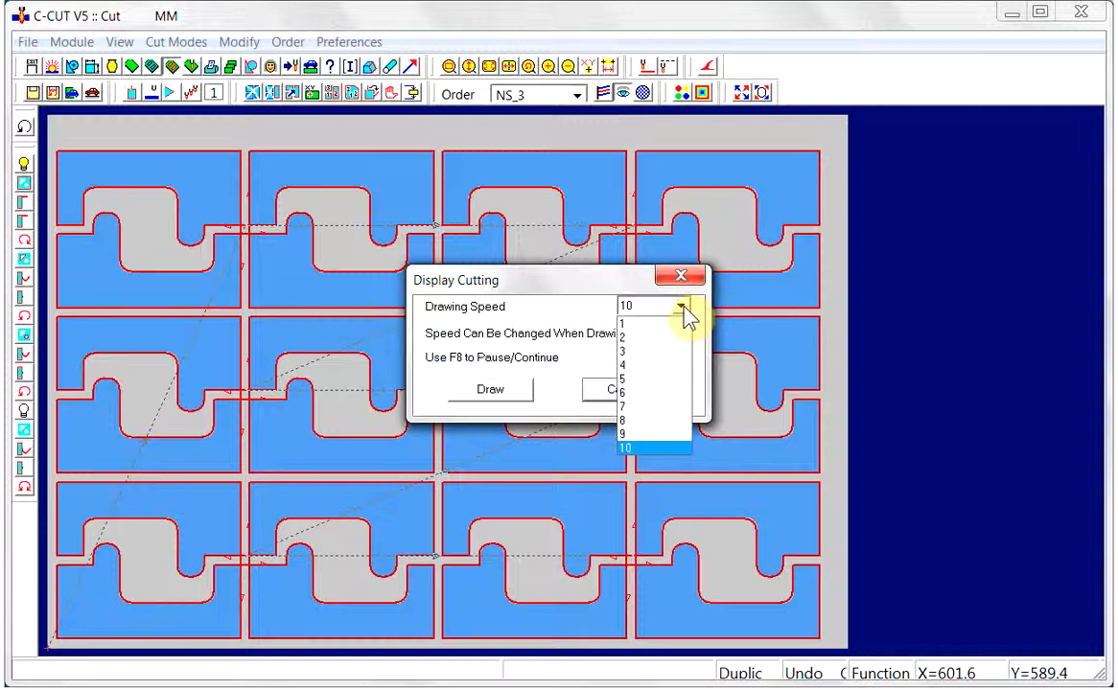
{"action": "left_click", "coordinate": [633, 437]}
{"action": "left_click", "coordinate": [491, 393]}
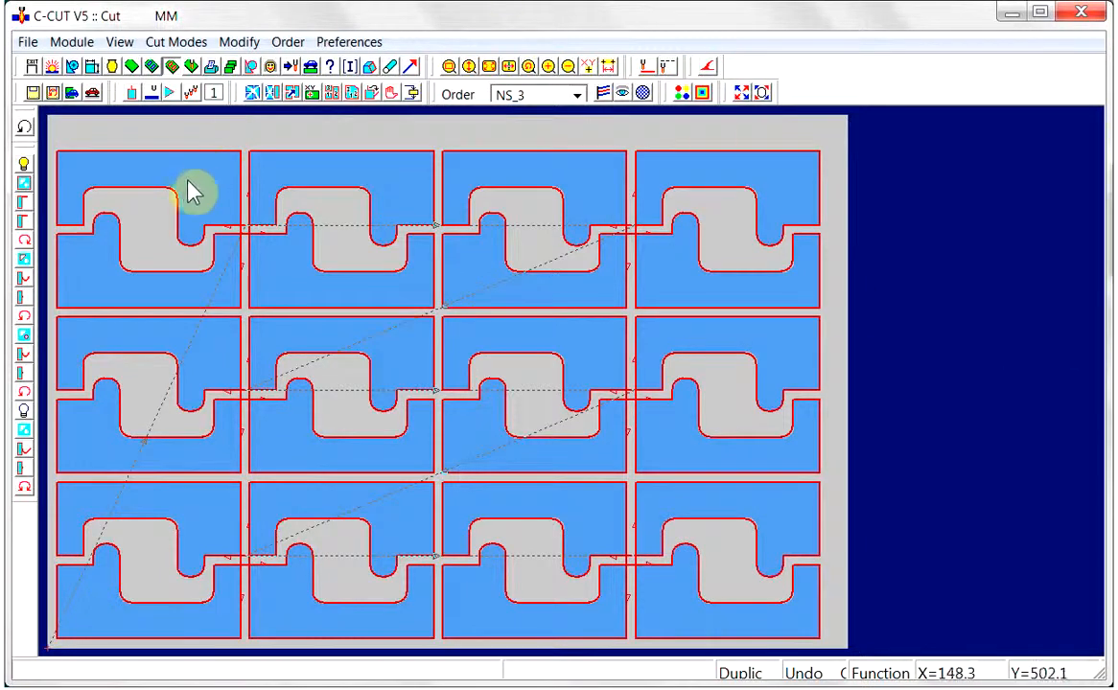
Clear all cuts from the nest and activate the chain cut mode with a chain cut gap of 3
{"action": "left_click", "coordinate": [252, 92]}
{"action": "left_click", "coordinate": [489, 370]}
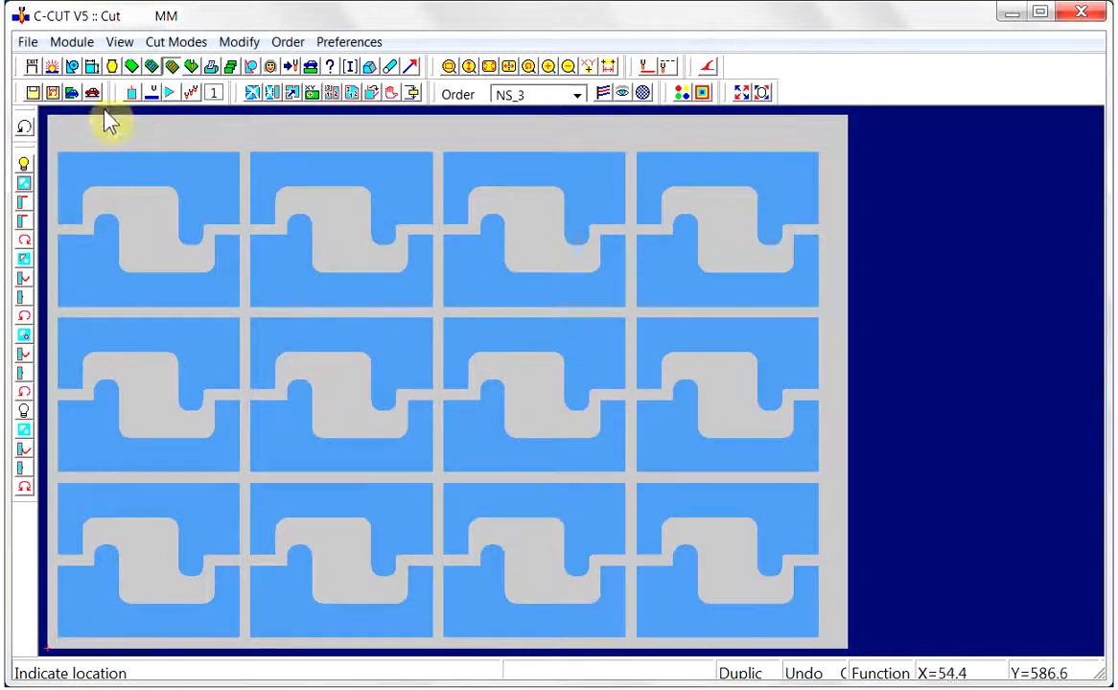
{"action": "left_click", "coordinate": [130, 93]}
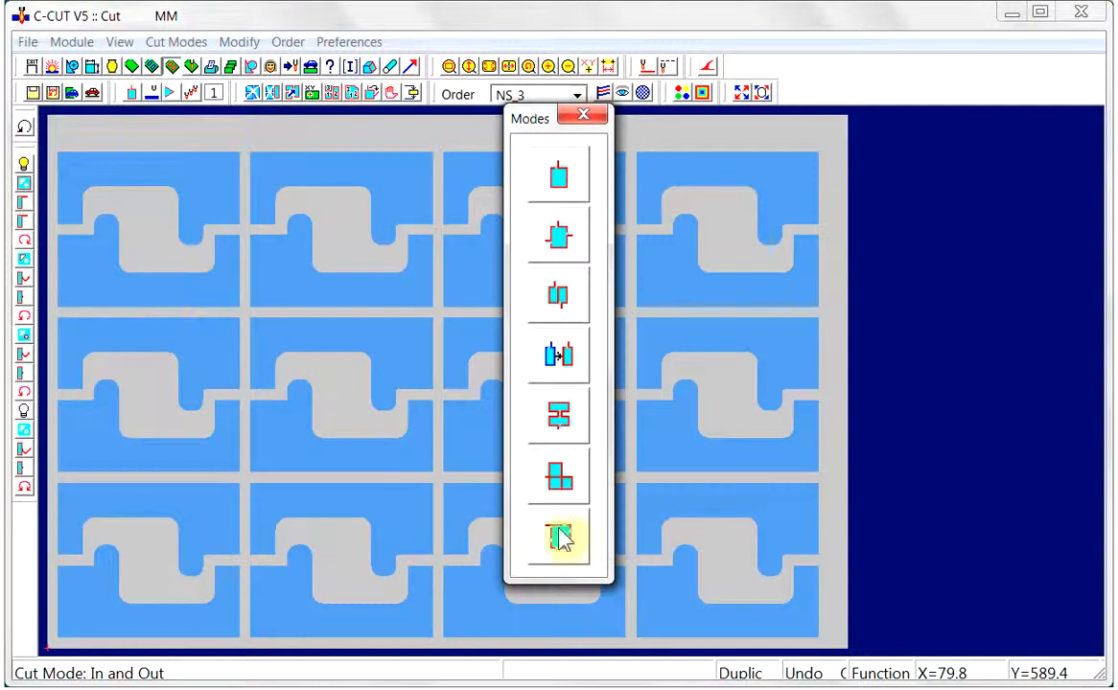
{"action": "left_click", "coordinate": [563, 417]}
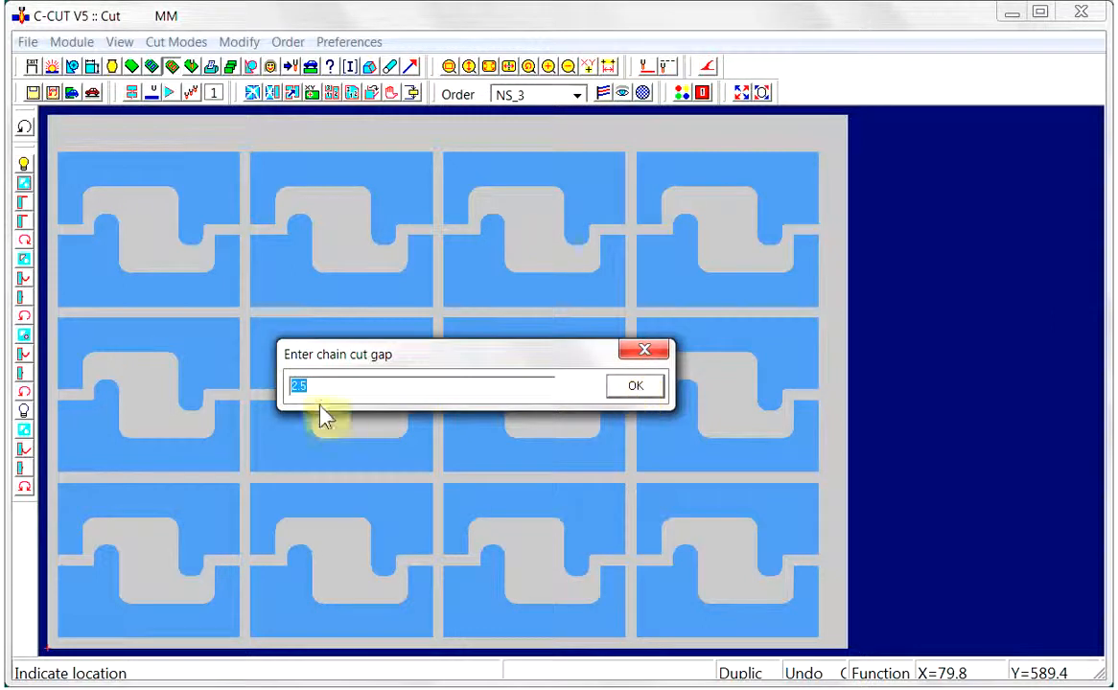
{"action": "left_click_drag", "start_coordinate": [320, 390], "coordinate": [270, 391]}
{"action": "type", "text": "3"}
{"action": "left_click", "coordinate": [635, 386]}
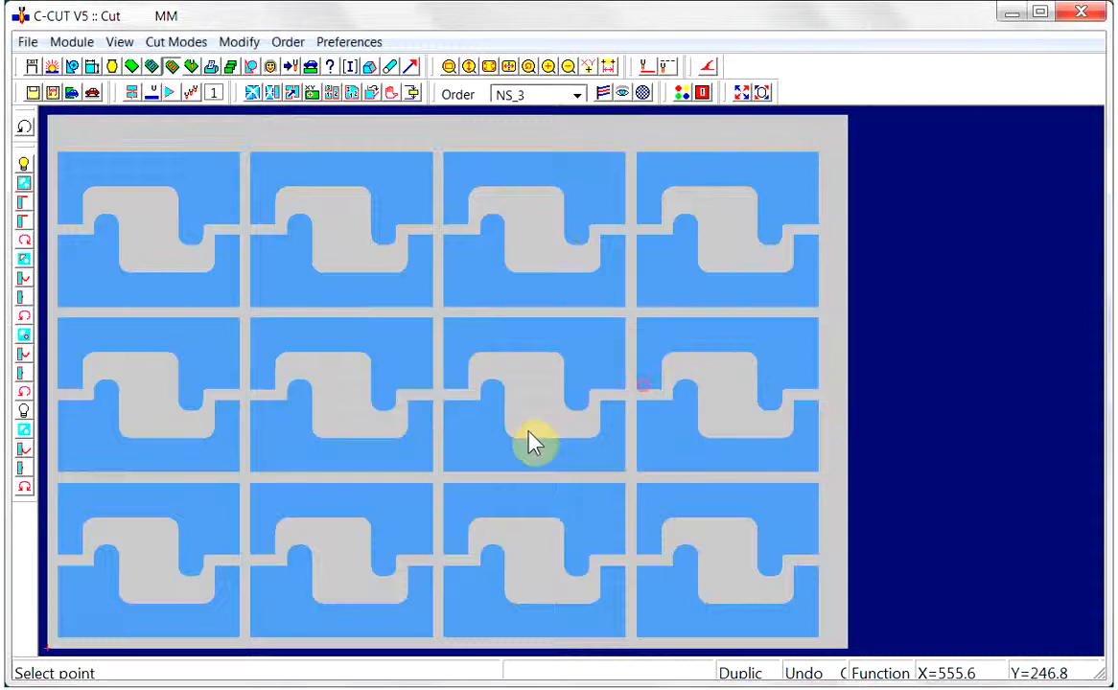
Trace the chain path from the upper-left part across the top row, back along its lower parts and down into the second row
{"action": "left_click", "coordinate": [62, 177]}
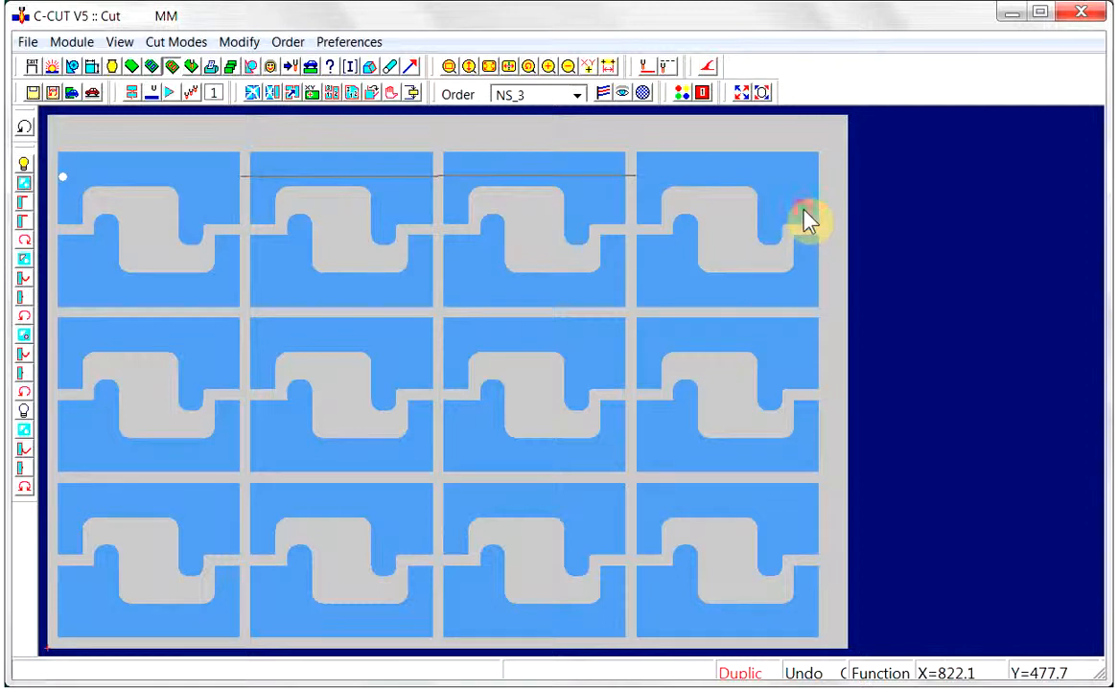
{"action": "left_click", "coordinate": [805, 252]}
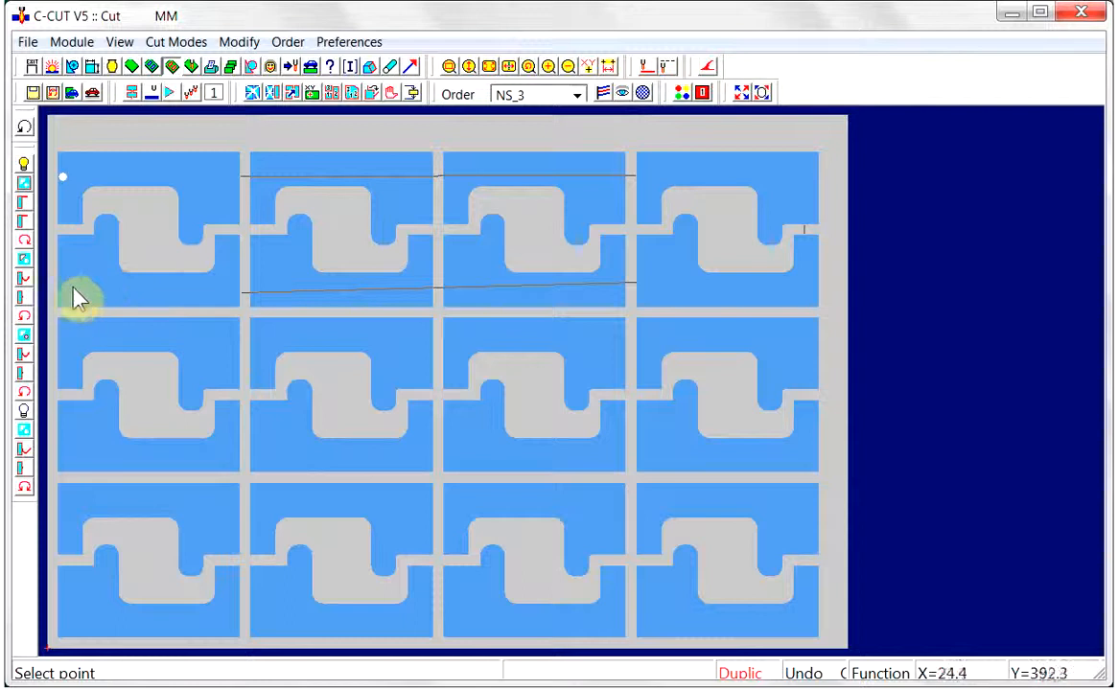
{"action": "left_click", "coordinate": [77, 342]}
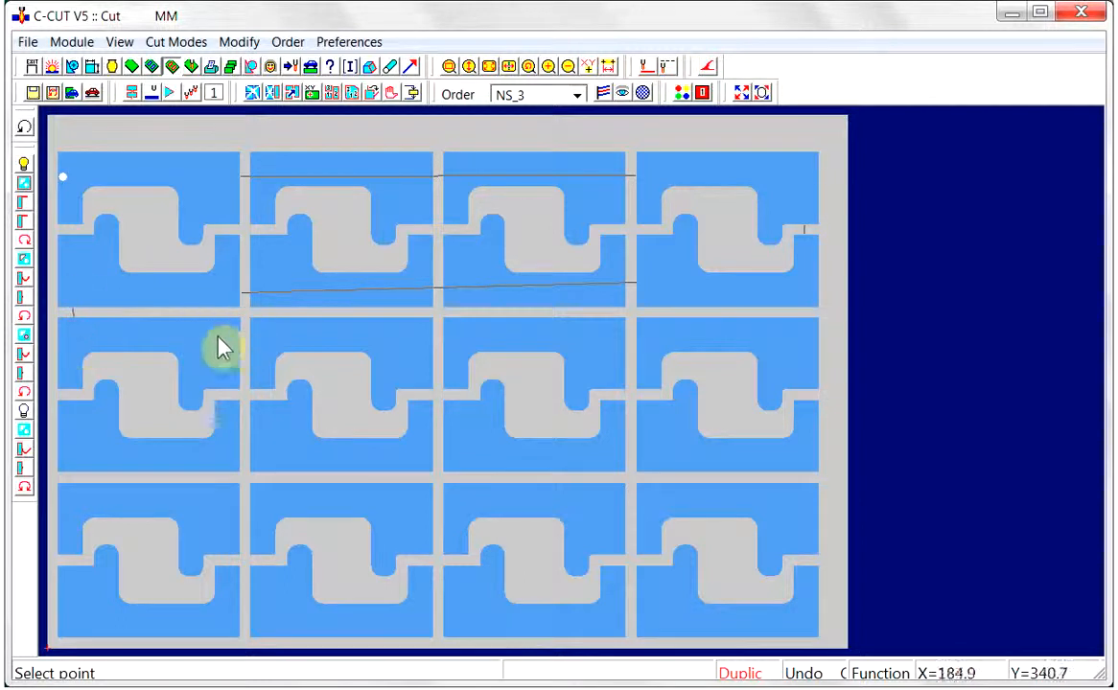
Continue the chain path across the second row's upper parts, back along its lower parts and down into the third row
{"action": "left_click", "coordinate": [695, 350]}
{"action": "left_click", "coordinate": [811, 393]}
{"action": "left_click", "coordinate": [668, 468]}
{"action": "left_click", "coordinate": [77, 473]}
{"action": "left_click", "coordinate": [228, 499]}
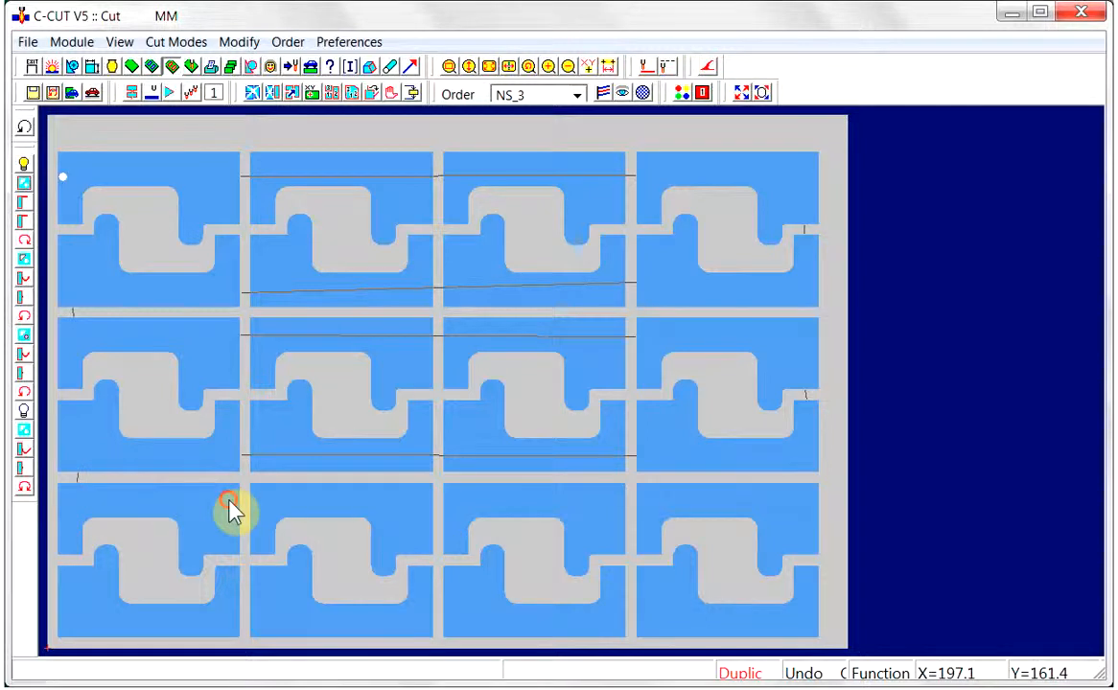
Run the chain path across the third row and back along its lower parts, and finish it to generate the chain cut
{"action": "left_click", "coordinate": [743, 500]}
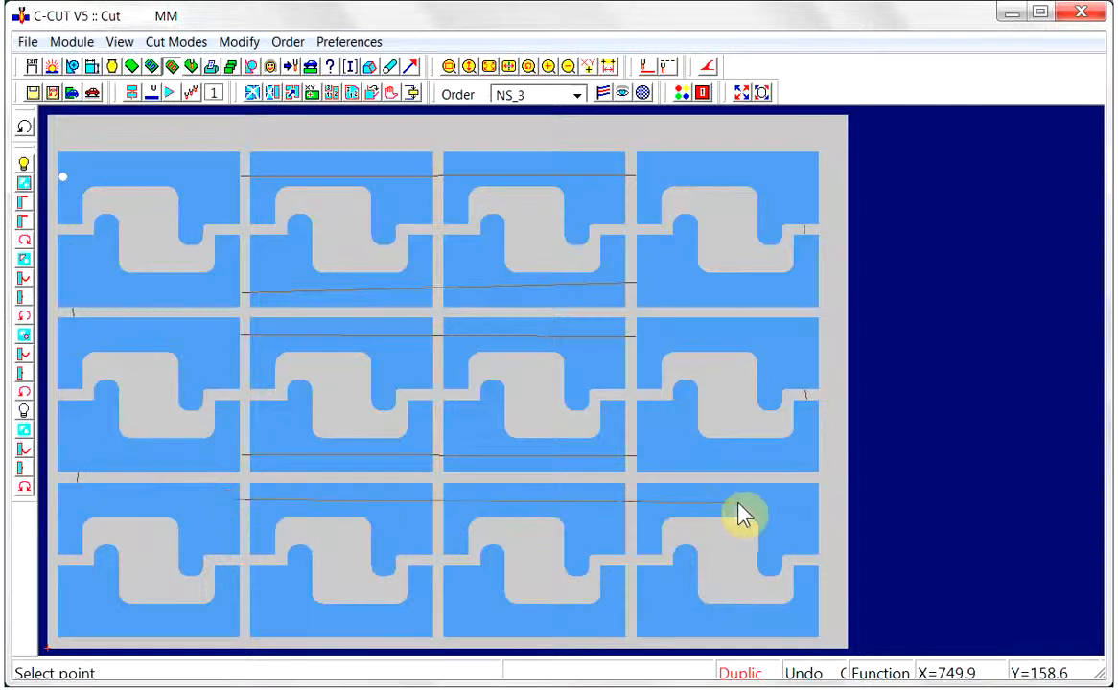
{"action": "left_click", "coordinate": [801, 545]}
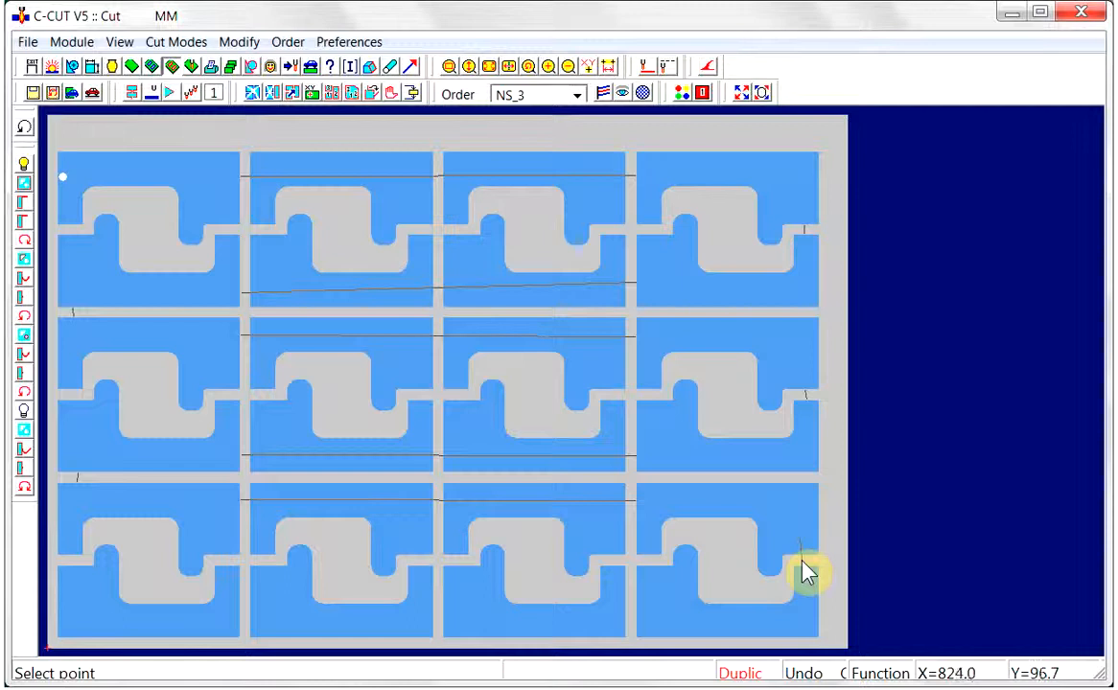
{"action": "left_click", "coordinate": [807, 577]}
{"action": "left_click", "coordinate": [668, 612]}
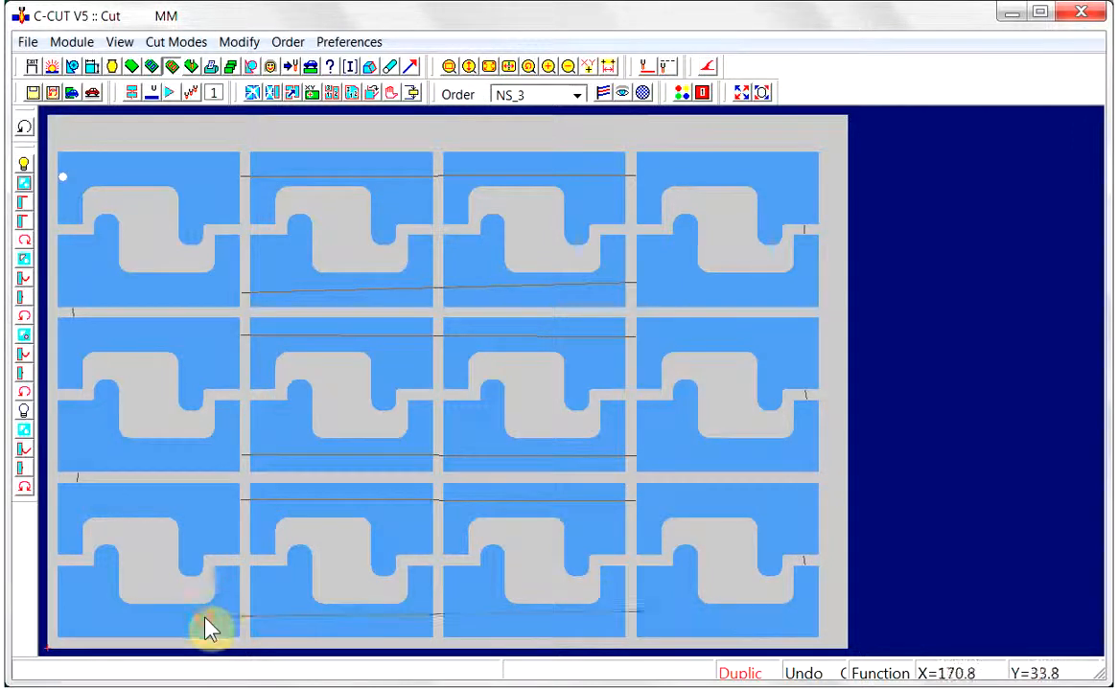
{"action": "right_click", "coordinate": [193, 563]}
{"action": "left_click", "coordinate": [249, 573]}
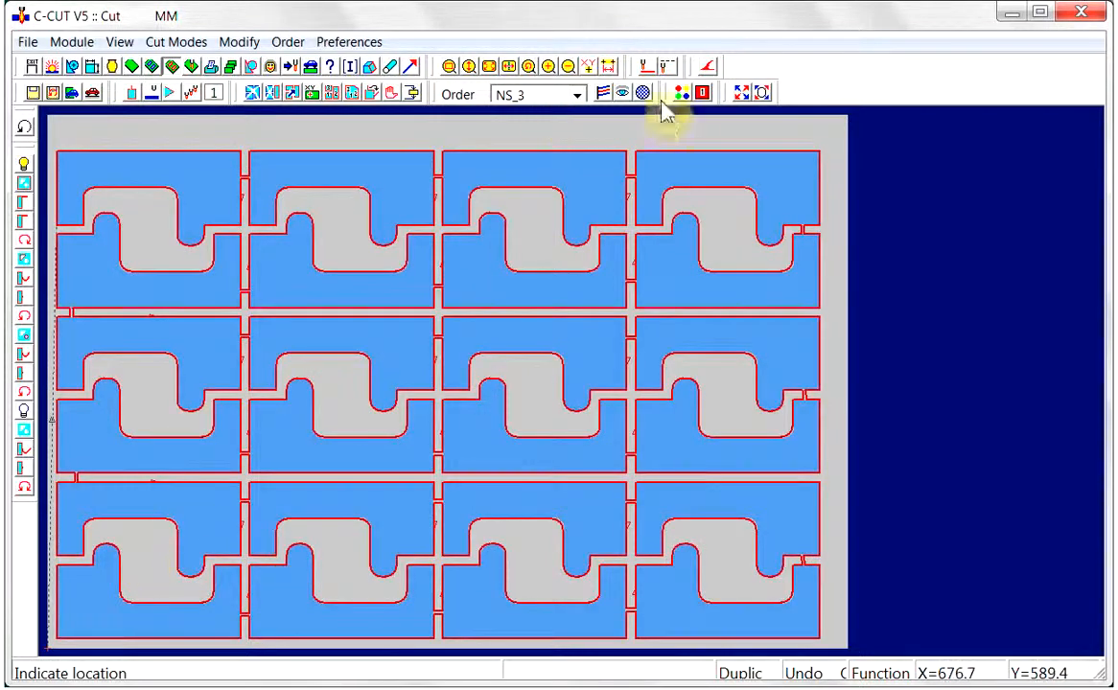
Simulate the chain cutting of the whole nest at drawing speed 8
{"action": "left_click", "coordinate": [620, 93]}
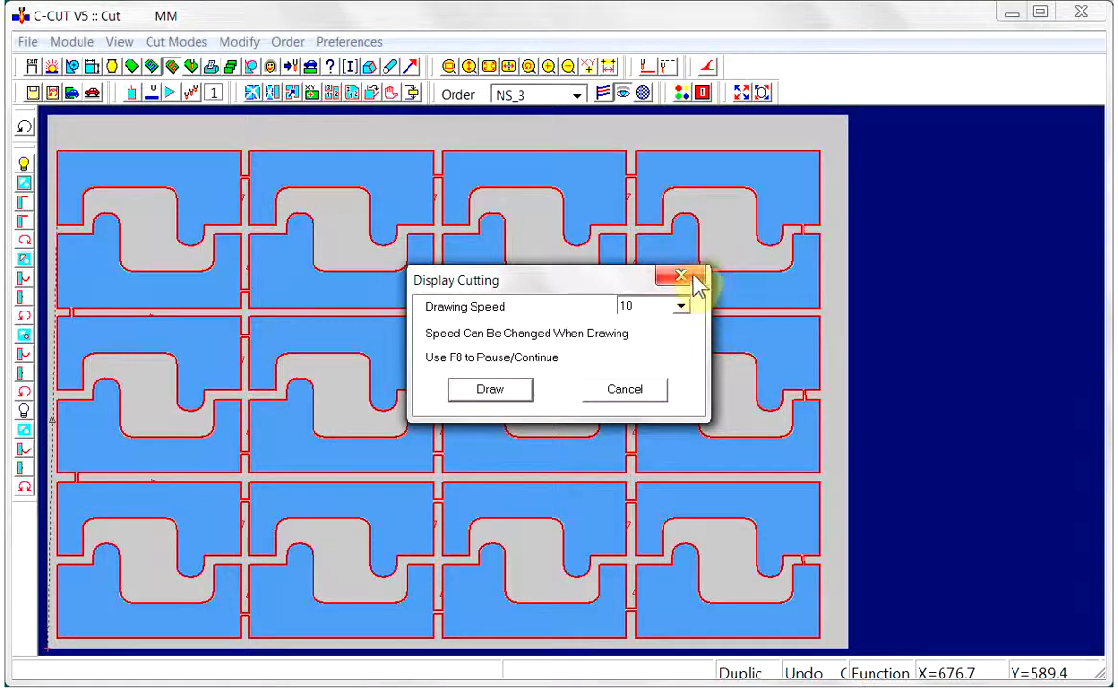
{"action": "left_click", "coordinate": [680, 307]}
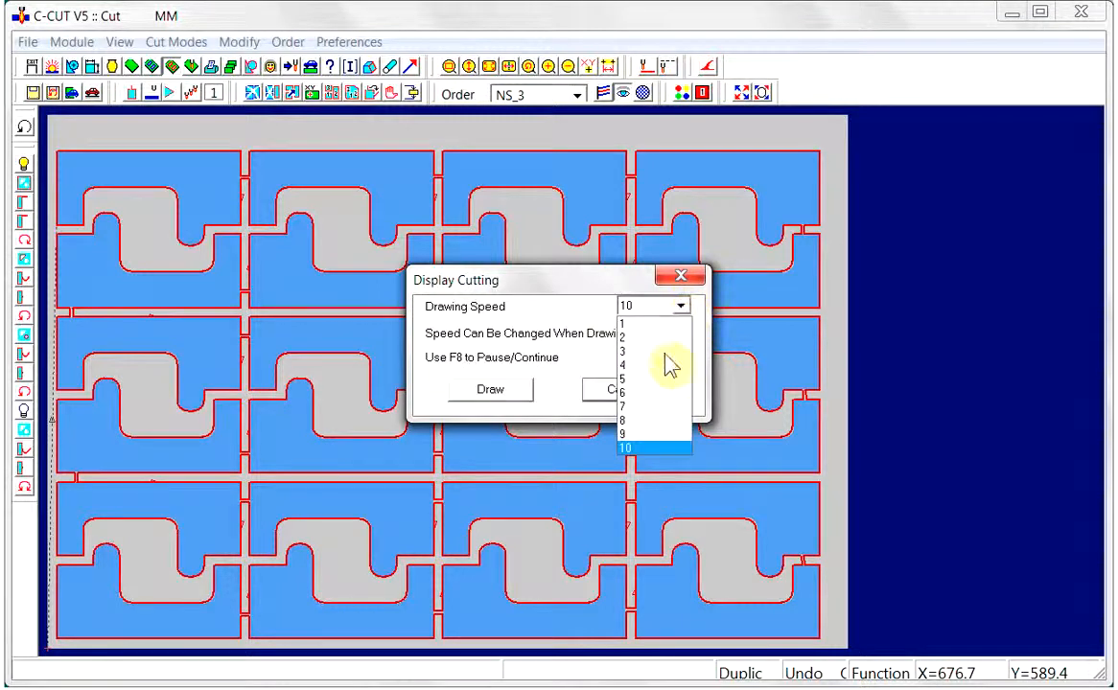
{"action": "left_click", "coordinate": [634, 421]}
{"action": "left_click", "coordinate": [516, 397]}
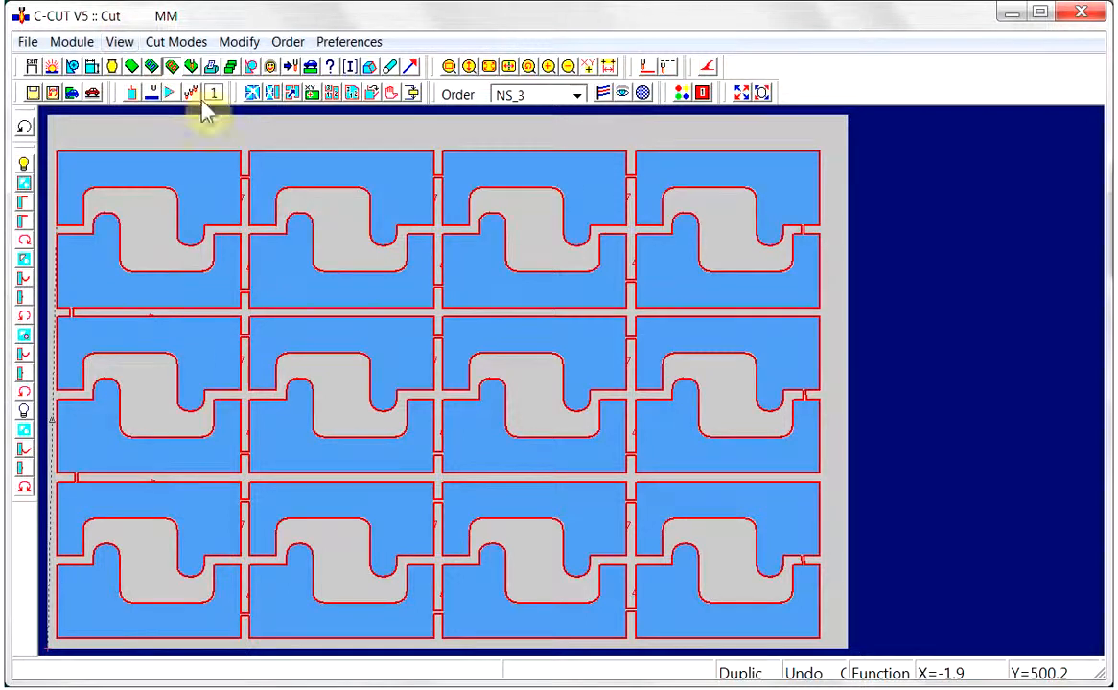
Clear all cuts and remove every nested part from the sheet in the Nest module
{"action": "left_click", "coordinate": [254, 94]}
{"action": "left_click", "coordinate": [492, 374]}
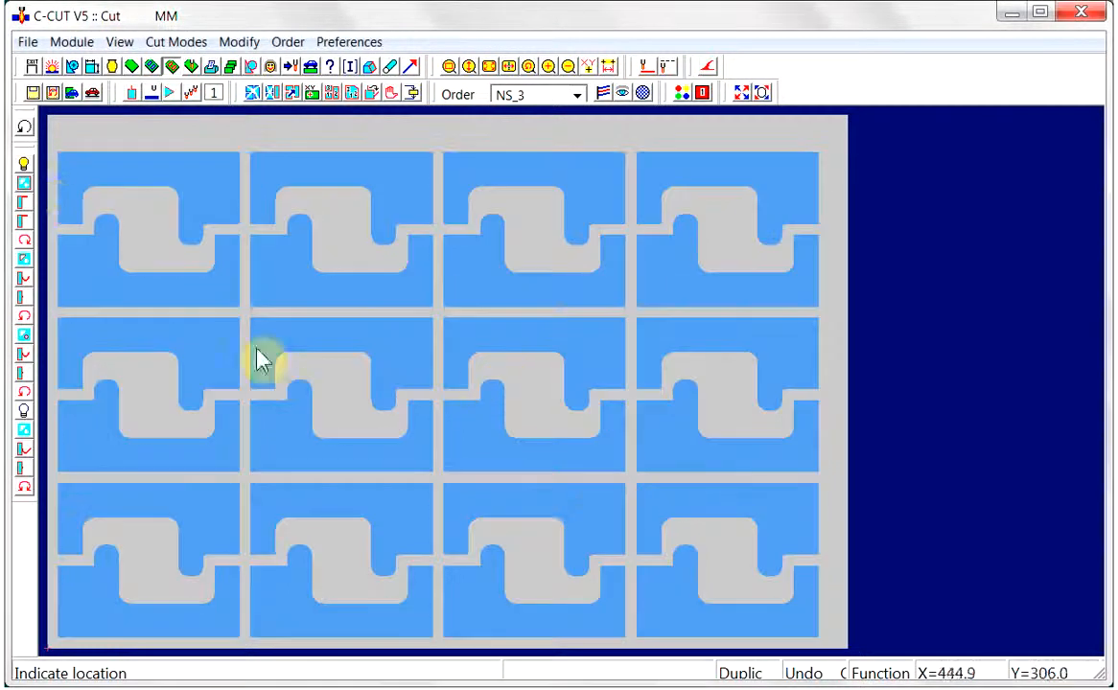
{"action": "left_click", "coordinate": [152, 67]}
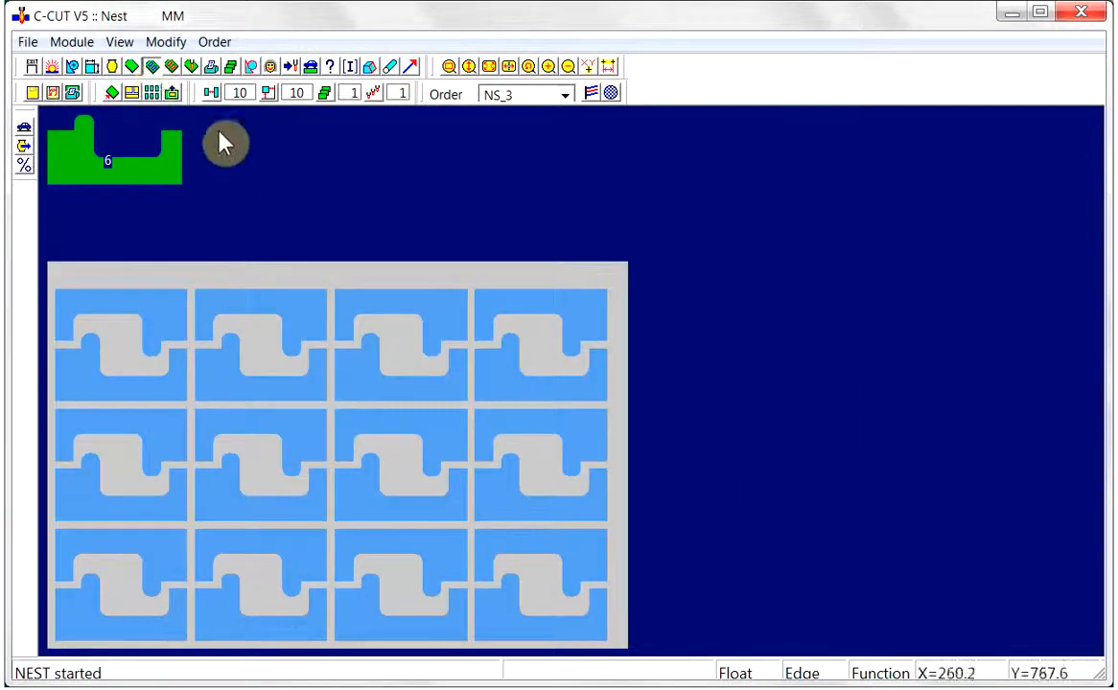
{"action": "left_click", "coordinate": [172, 92]}
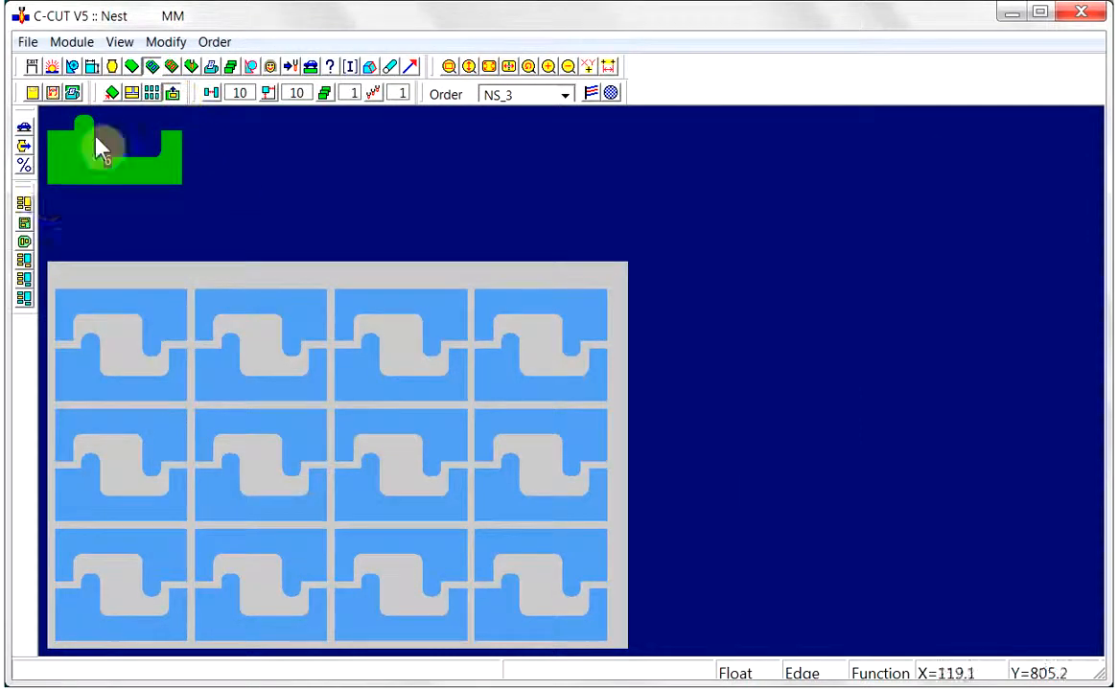
{"action": "left_click", "coordinate": [24, 204]}
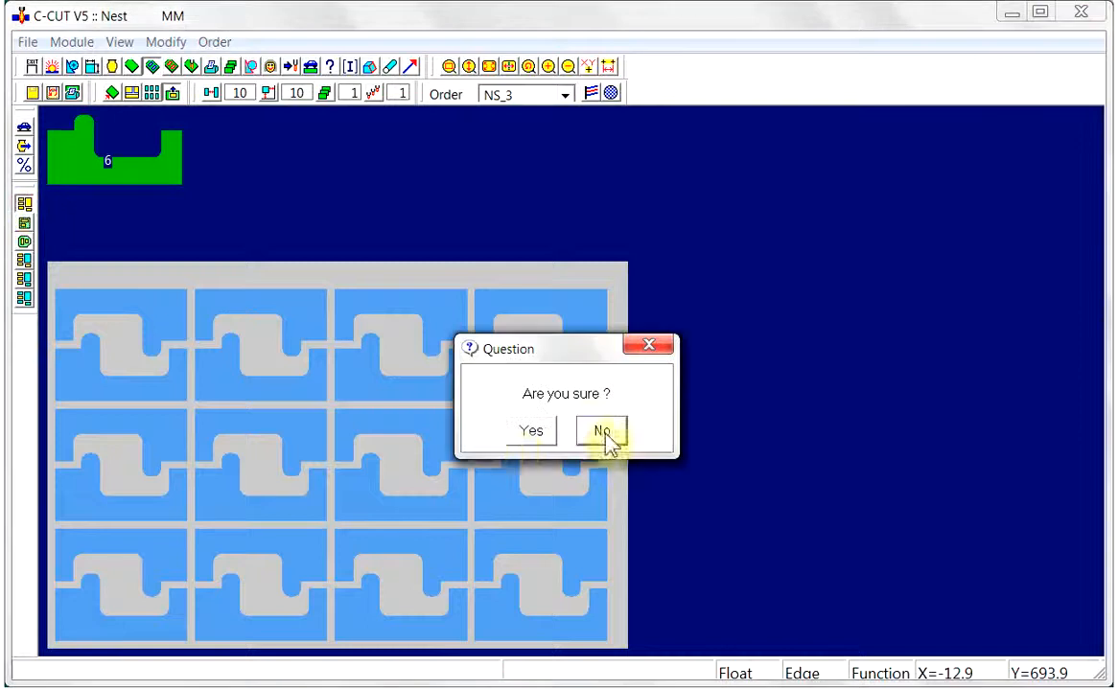
{"action": "left_click", "coordinate": [523, 437]}
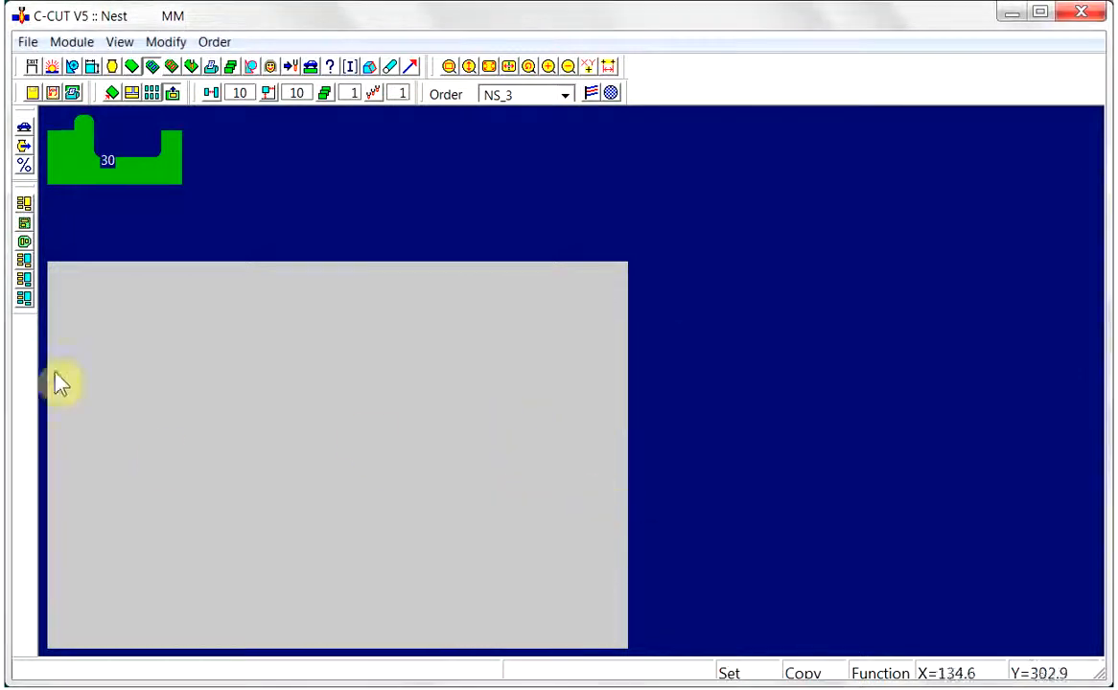
Place one part near the middle of the sheet and set the offset between parts to 0
{"action": "left_click", "coordinate": [116, 169]}
{"action": "left_click", "coordinate": [287, 379]}
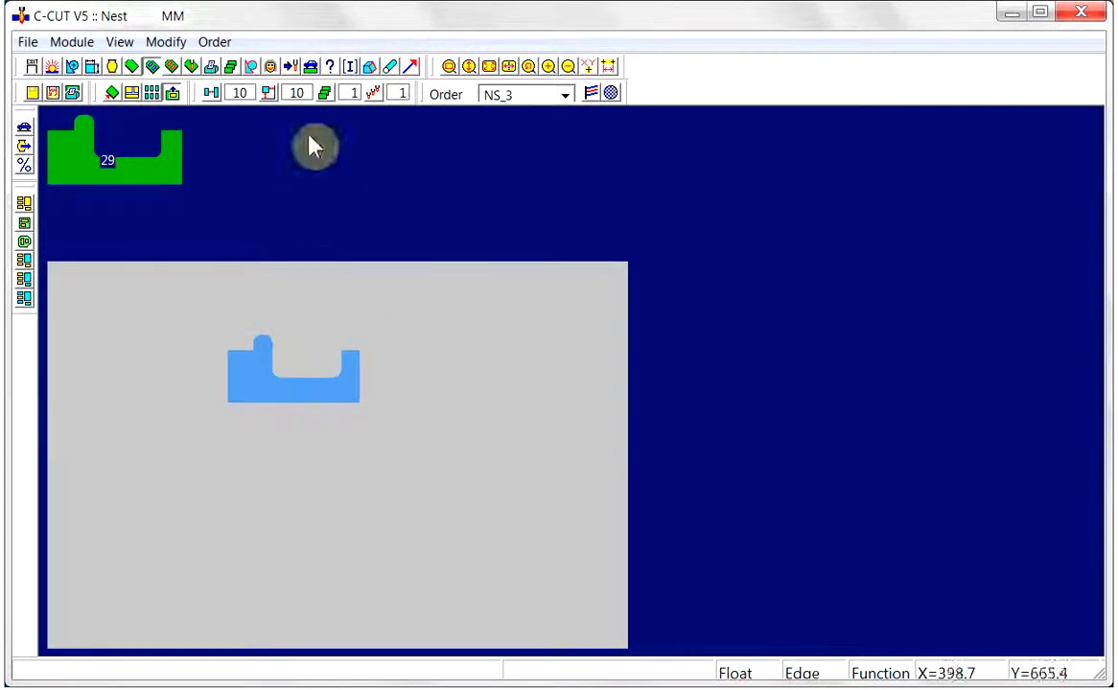
{"action": "left_click", "coordinate": [211, 92]}
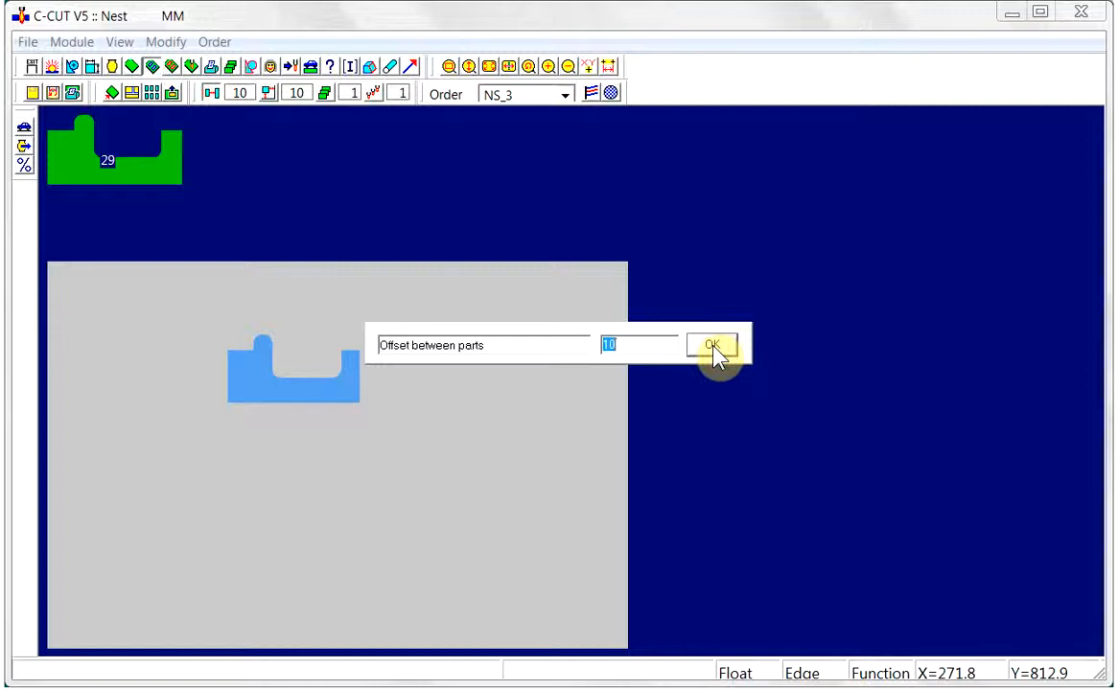
{"action": "type", "text": "0"}
{"action": "left_click", "coordinate": [714, 345]}
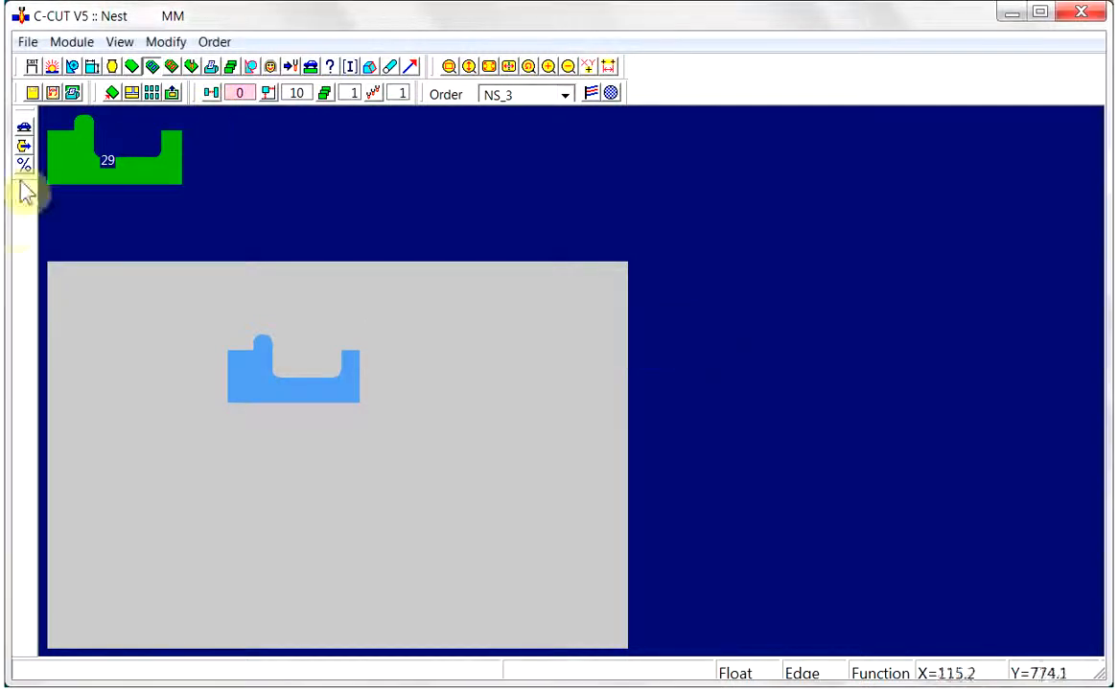
Nest a second part, rotated 180 degrees, flush back-to-back against the first part's bottom edge using corner alignment
{"action": "right_click", "coordinate": [159, 181]}
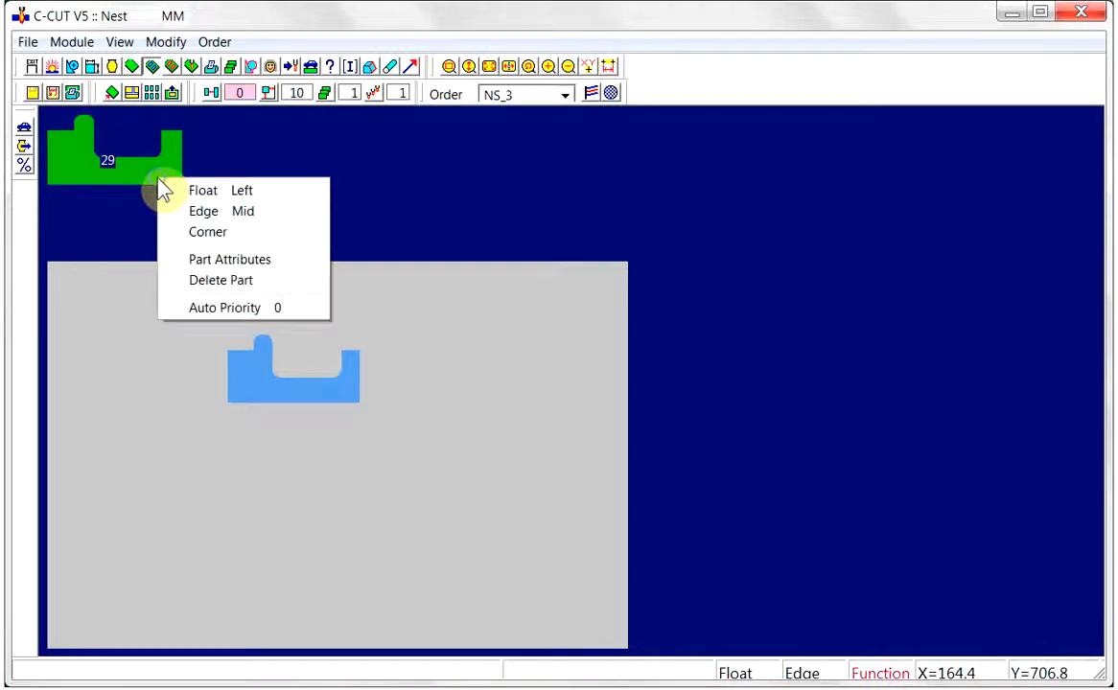
{"action": "left_click", "coordinate": [205, 233]}
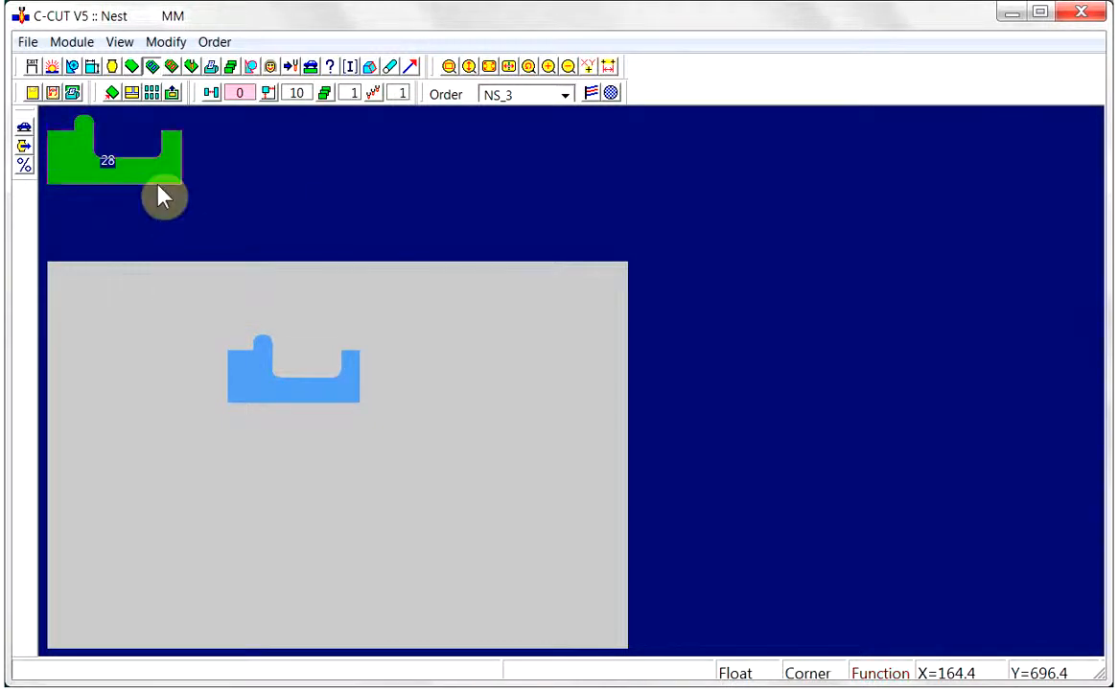
{"action": "right_click", "coordinate": [247, 399]}
{"action": "left_click", "coordinate": [295, 433]}
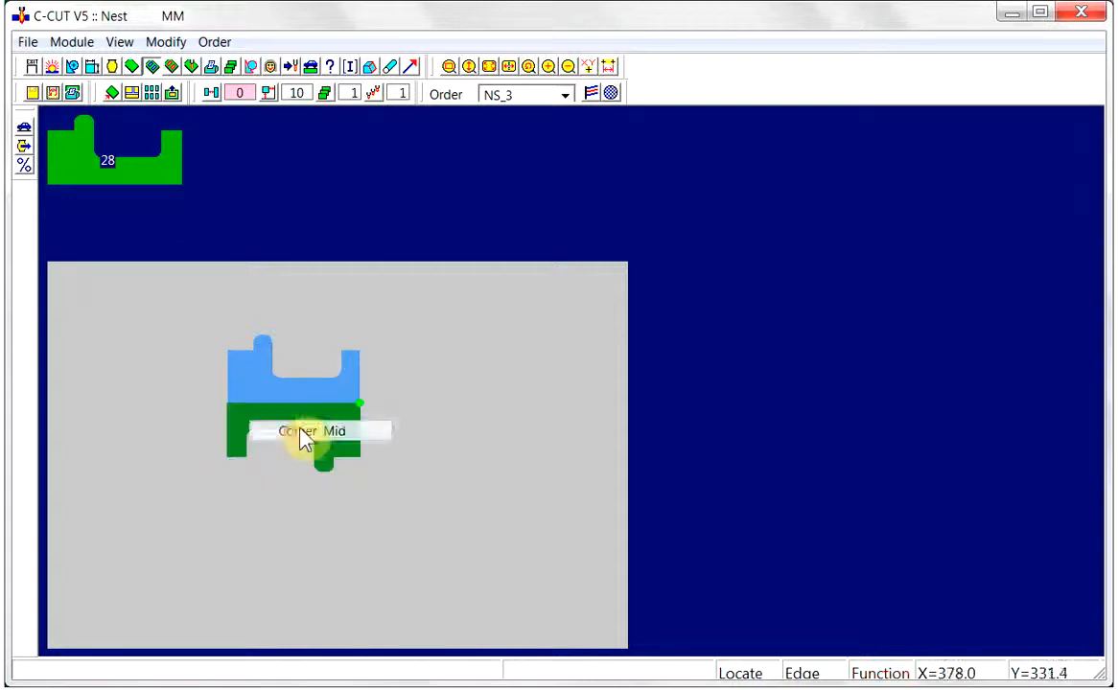
{"action": "left_click", "coordinate": [307, 420]}
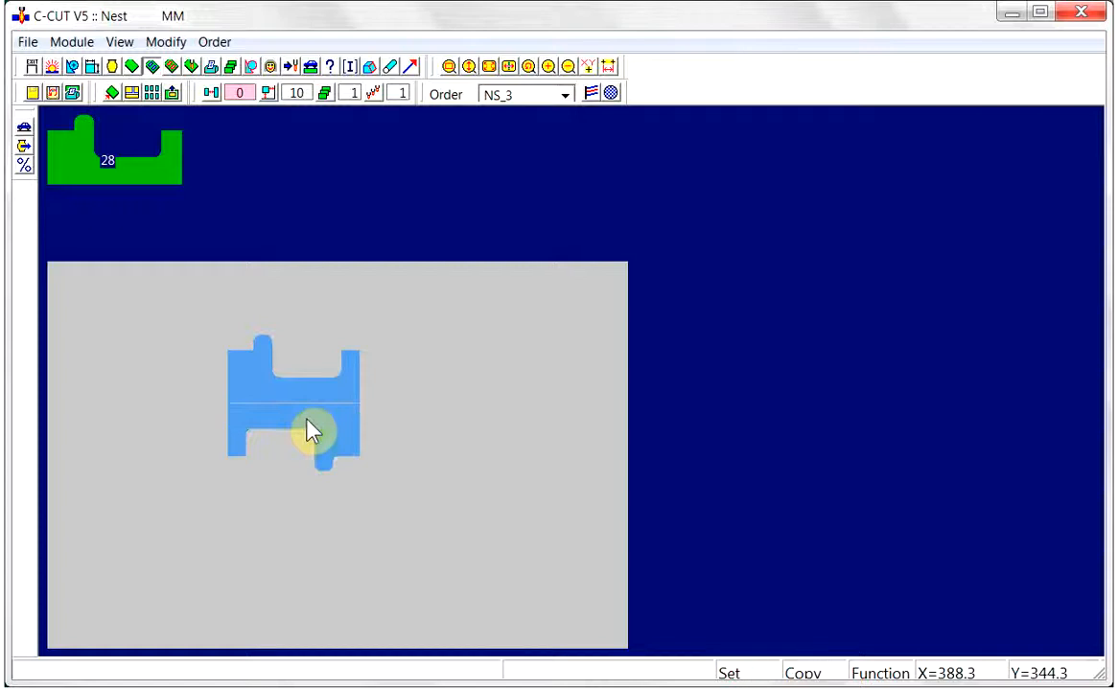
Set the offset between parts to 10 and group the two back-to-back parts with Auto Group By Box
{"action": "left_click", "coordinate": [212, 93]}
{"action": "left_click", "coordinate": [714, 357]}
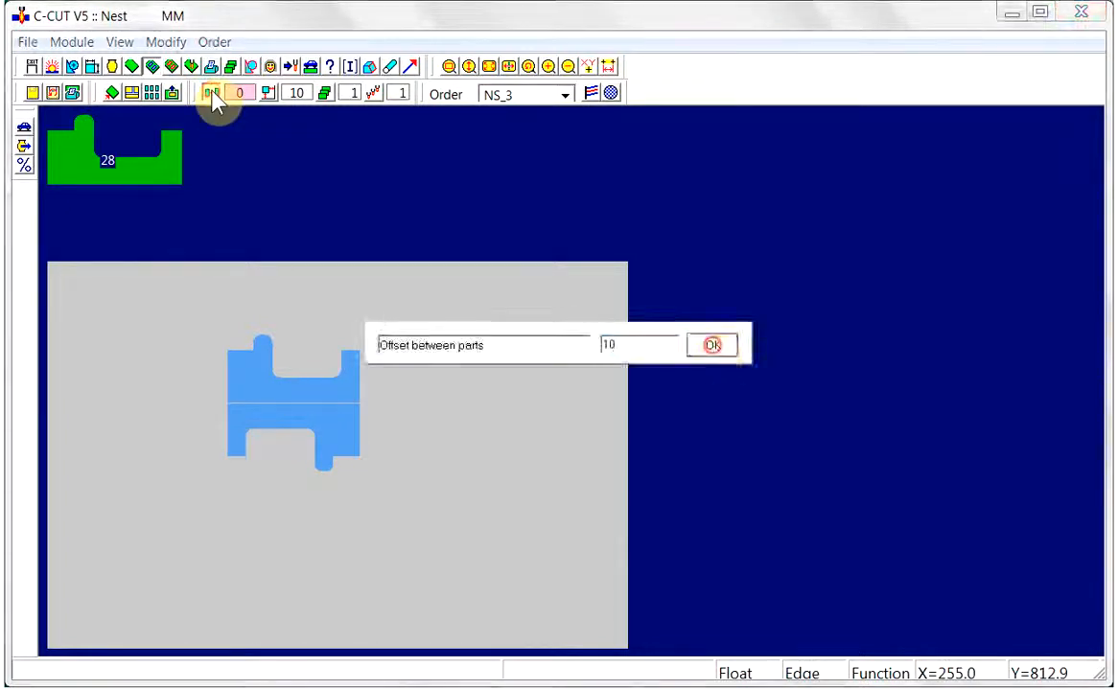
{"action": "left_click", "coordinate": [133, 96]}
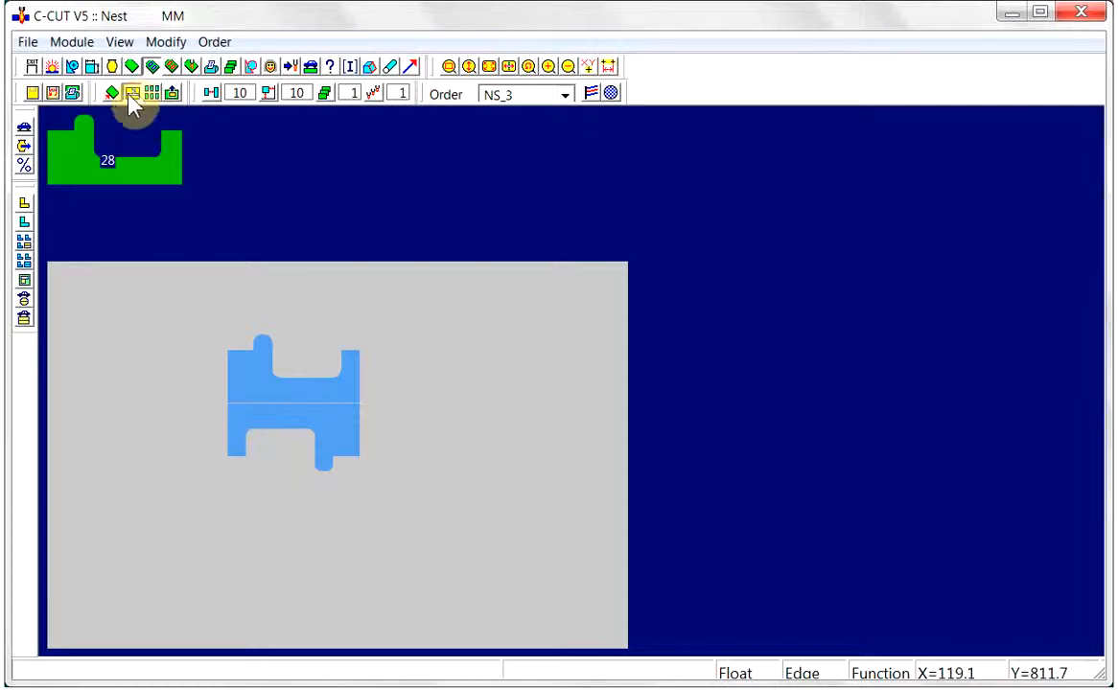
{"action": "left_click", "coordinate": [24, 323]}
{"action": "left_click", "coordinate": [210, 337]}
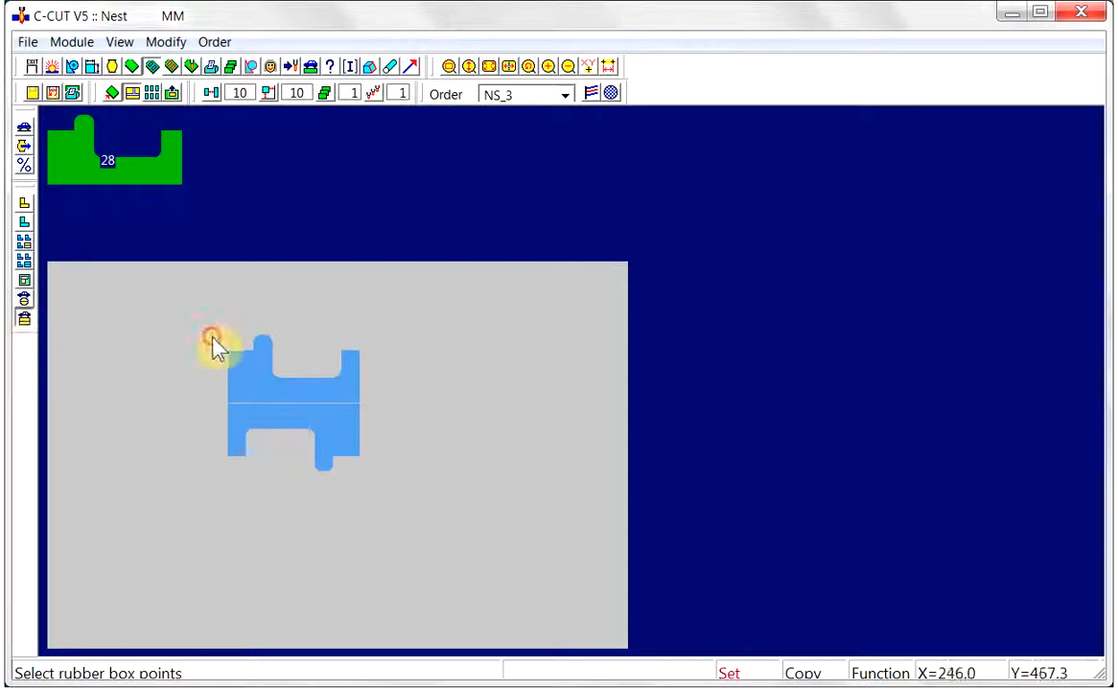
{"action": "left_click", "coordinate": [331, 458]}
Move the grouped pair into the lower-left corner of the sheet
{"action": "right_click", "coordinate": [303, 426]}
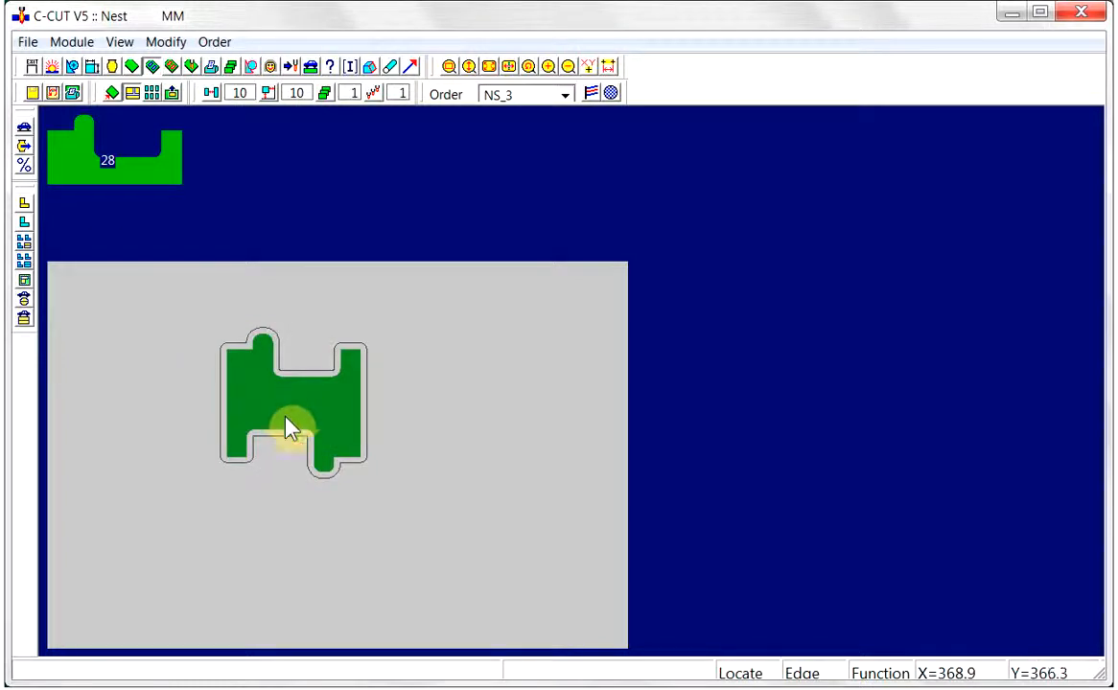
{"action": "left_click", "coordinate": [247, 596]}
{"action": "left_click", "coordinate": [248, 596]}
{"action": "right_click", "coordinate": [50, 654]}
{"action": "left_click", "coordinate": [116, 545]}
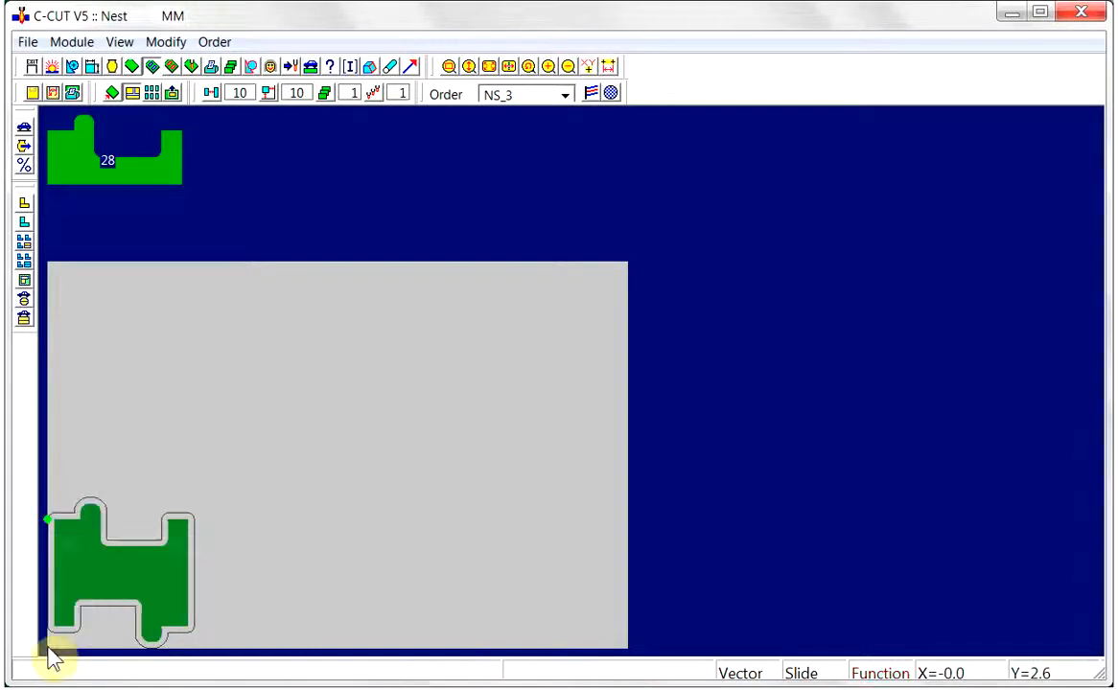
Shift the grouped pair horizontally to the right by a vector distance of 5 mm
{"action": "left_click", "coordinate": [363, 582]}
{"action": "right_click", "coordinate": [364, 575]}
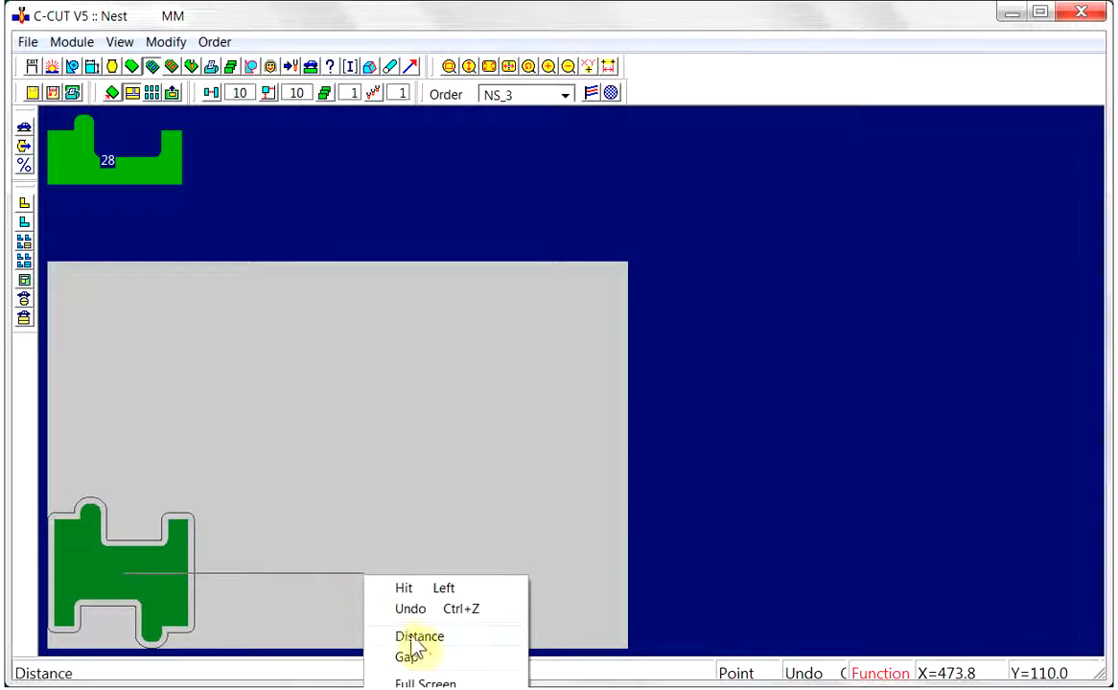
{"action": "left_click", "coordinate": [403, 635]}
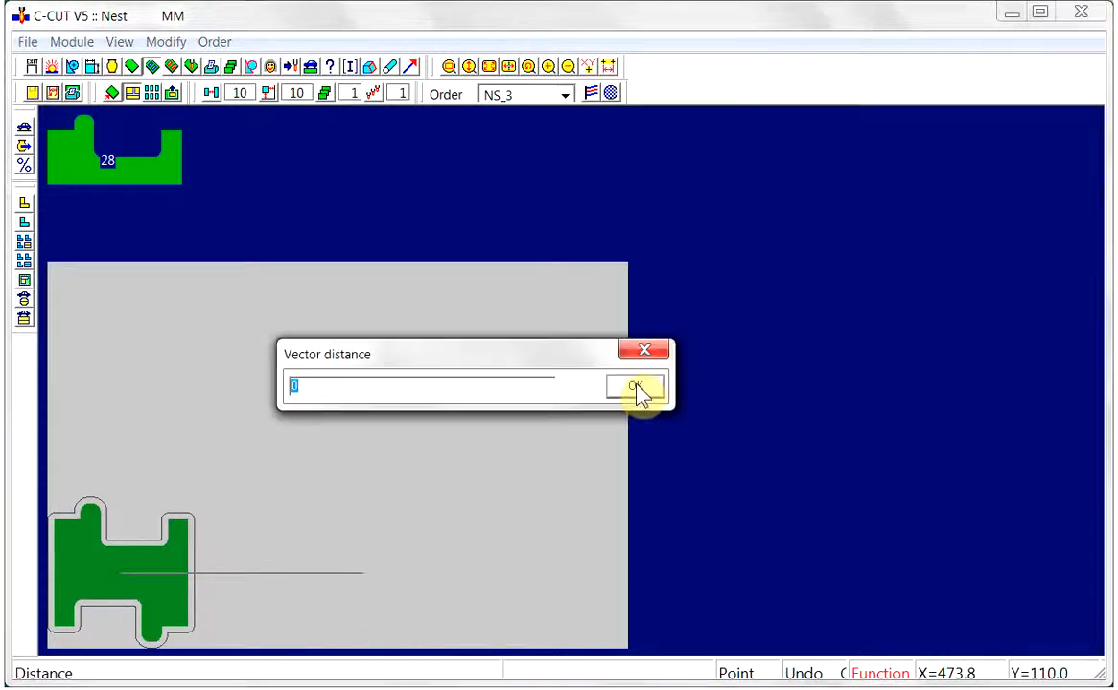
{"action": "type", "text": "5"}
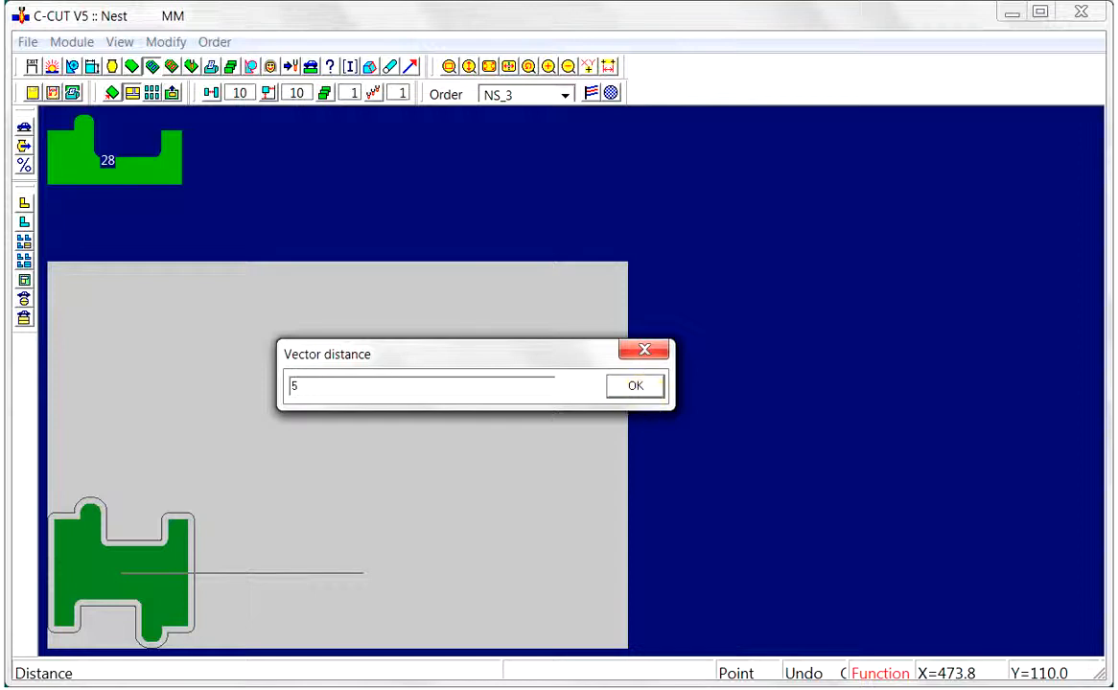
{"action": "left_click", "coordinate": [636, 387]}
{"action": "left_click", "coordinate": [364, 576]}
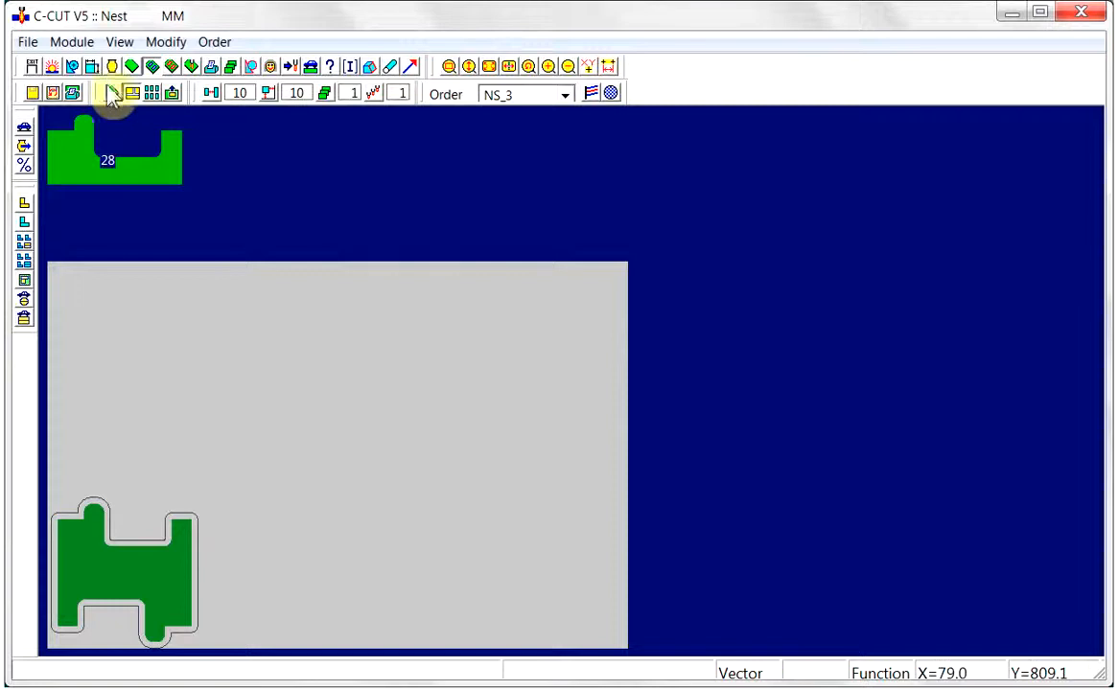
Pave the grouped pair across the whole sheet with Horizontal and Vertical Pave and Horizontal Priority
{"action": "left_click", "coordinate": [152, 93]}
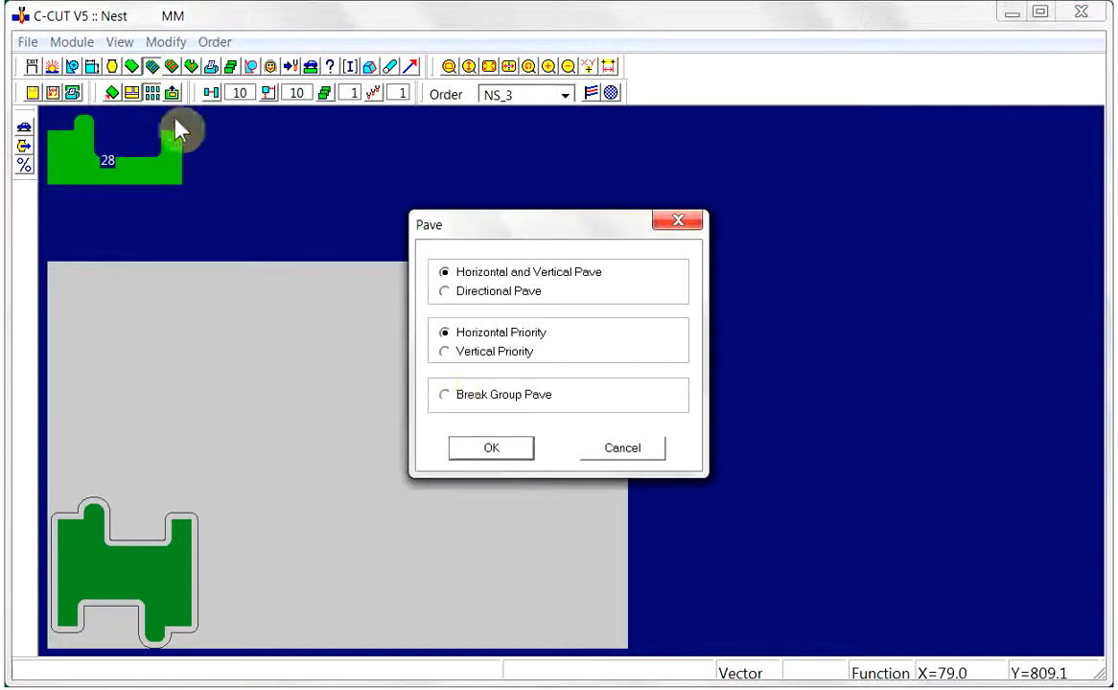
{"action": "left_click", "coordinate": [491, 449]}
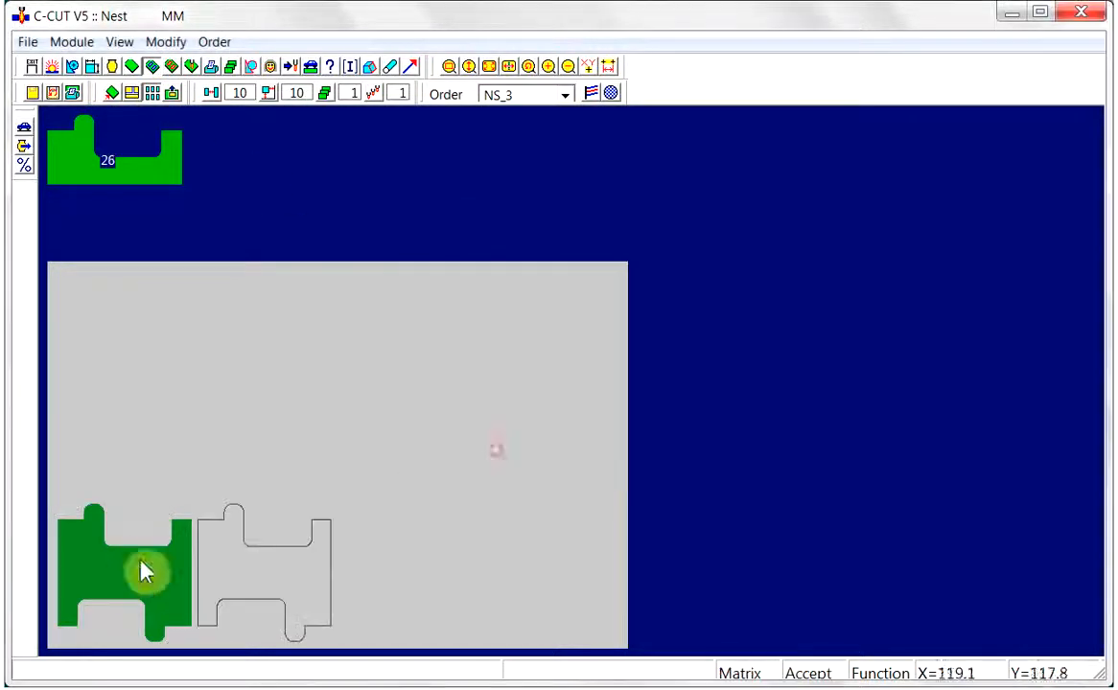
{"action": "left_click", "coordinate": [653, 262]}
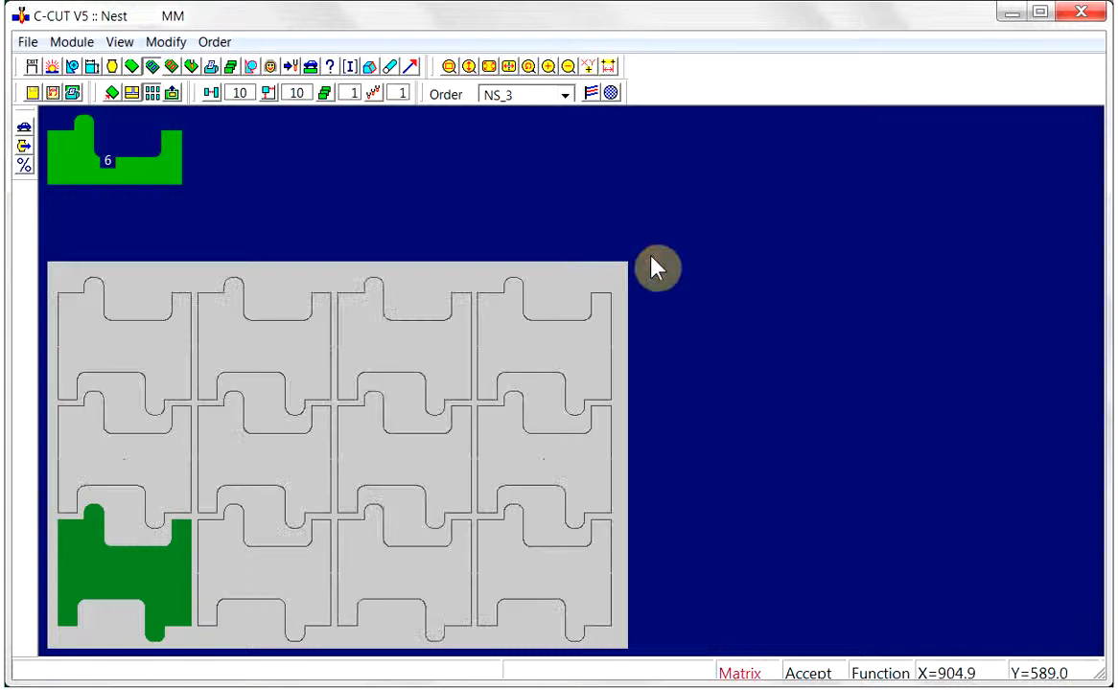
Set the horizontal space of the paved matrix to 5
{"action": "right_click", "coordinate": [653, 262]}
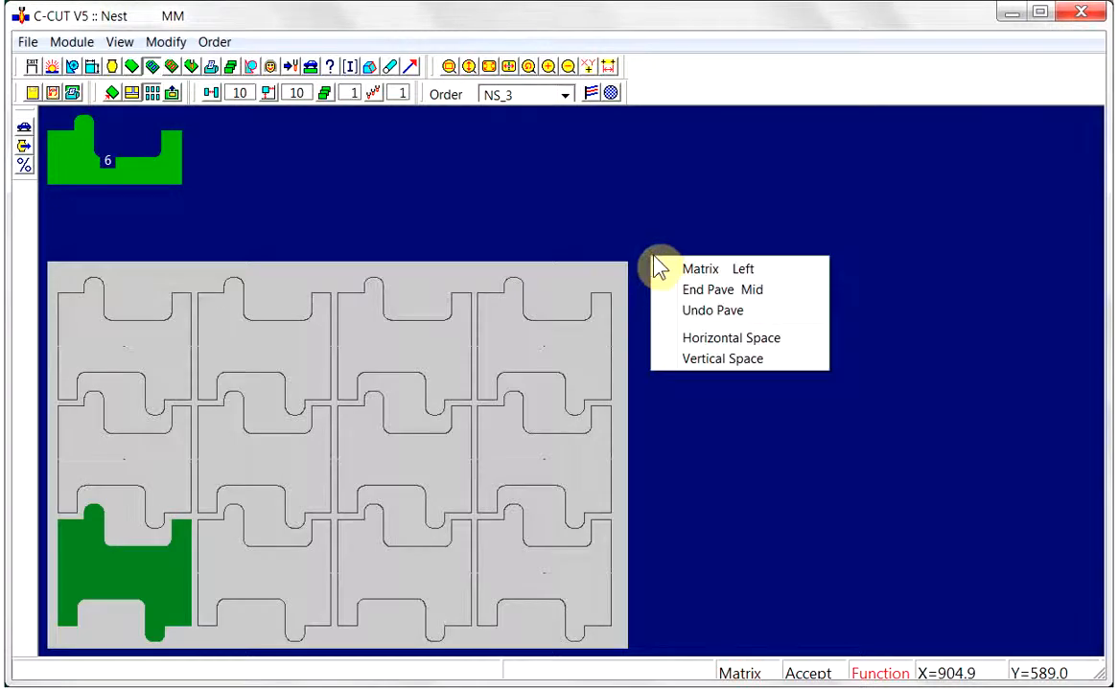
{"action": "left_click", "coordinate": [727, 341]}
{"action": "type", "text": "5"}
{"action": "left_click", "coordinate": [635, 388]}
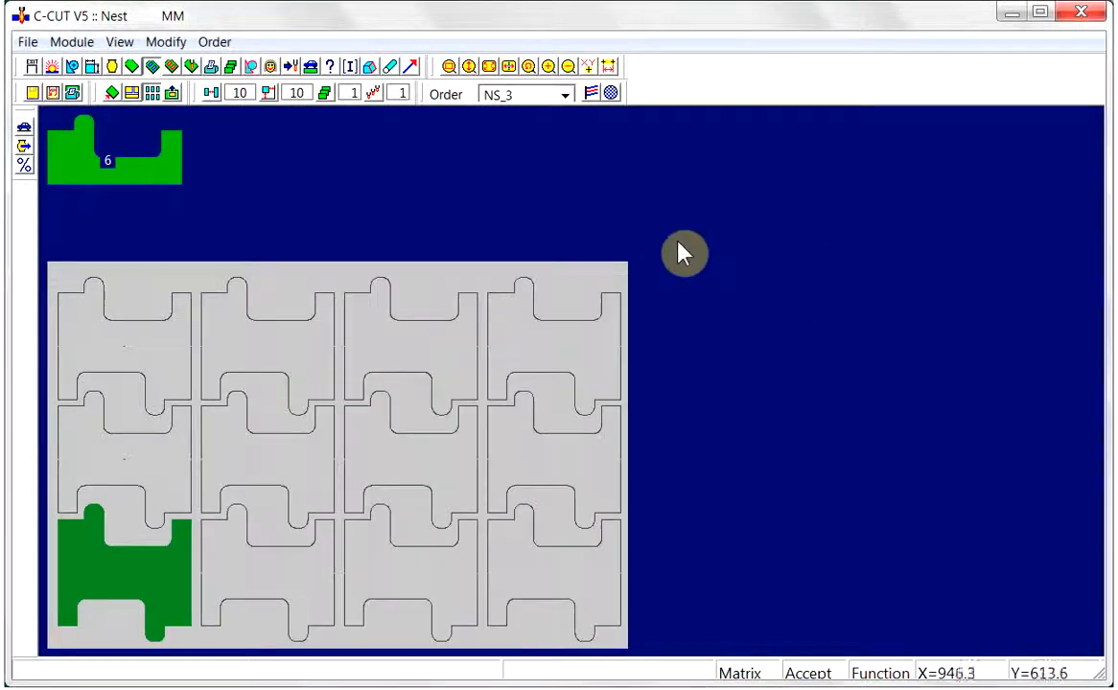
End the pave and split all the paved pairs into single parts with Break Same Groups
{"action": "right_click", "coordinate": [588, 284]}
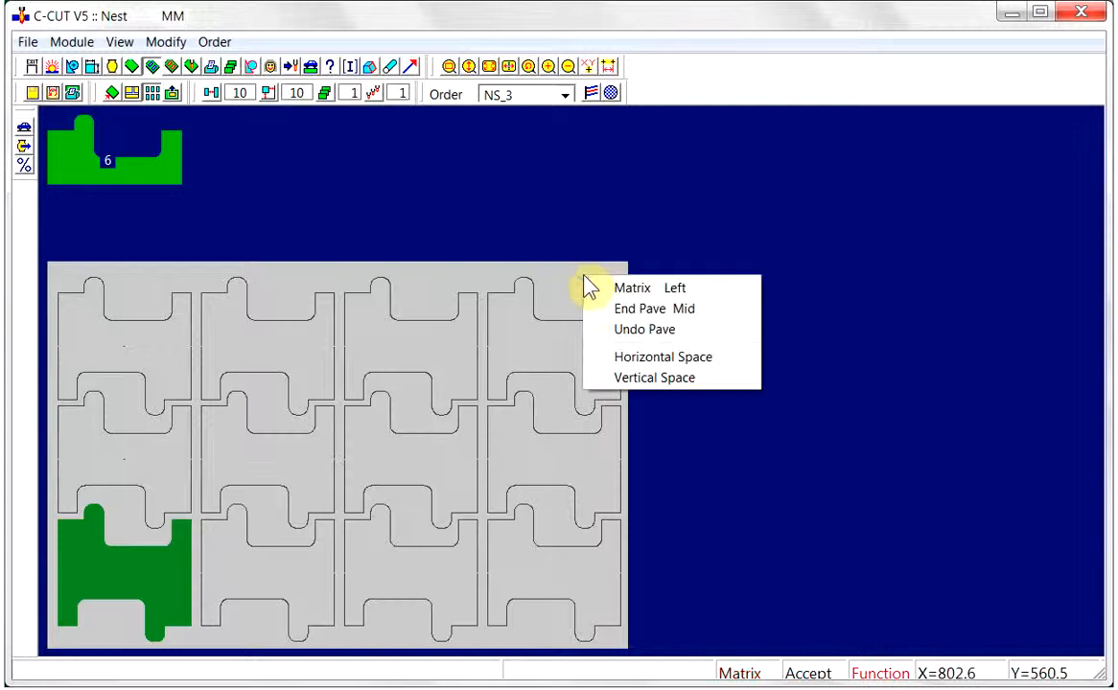
{"action": "left_click", "coordinate": [637, 308]}
{"action": "left_click", "coordinate": [526, 433]}
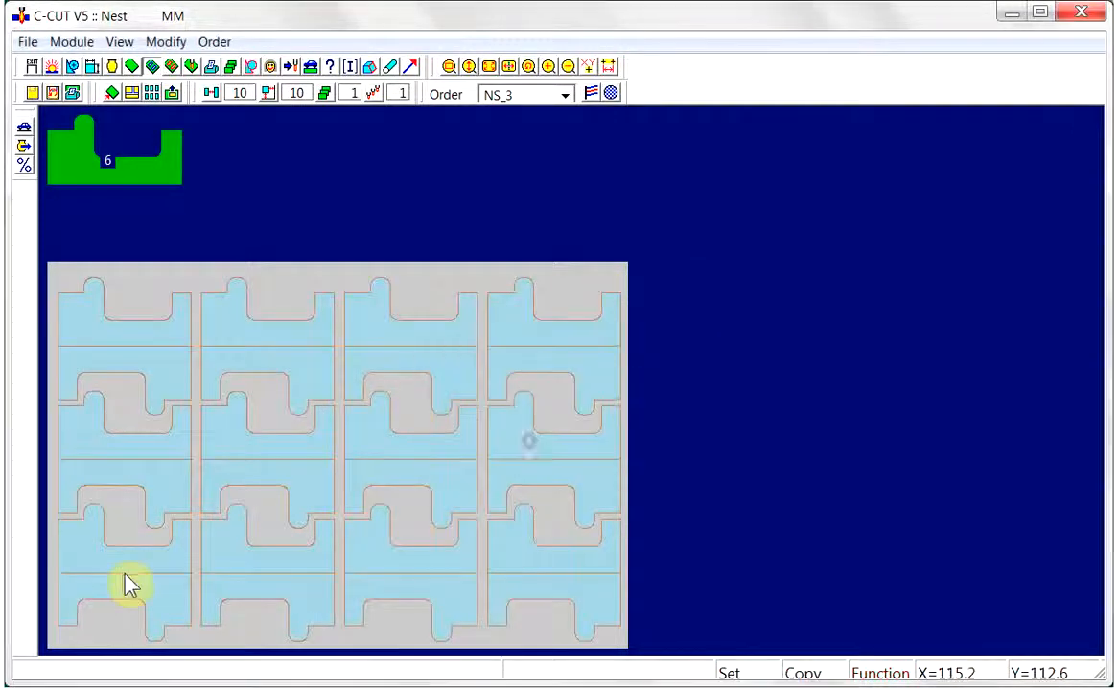
{"action": "right_click", "coordinate": [274, 367]}
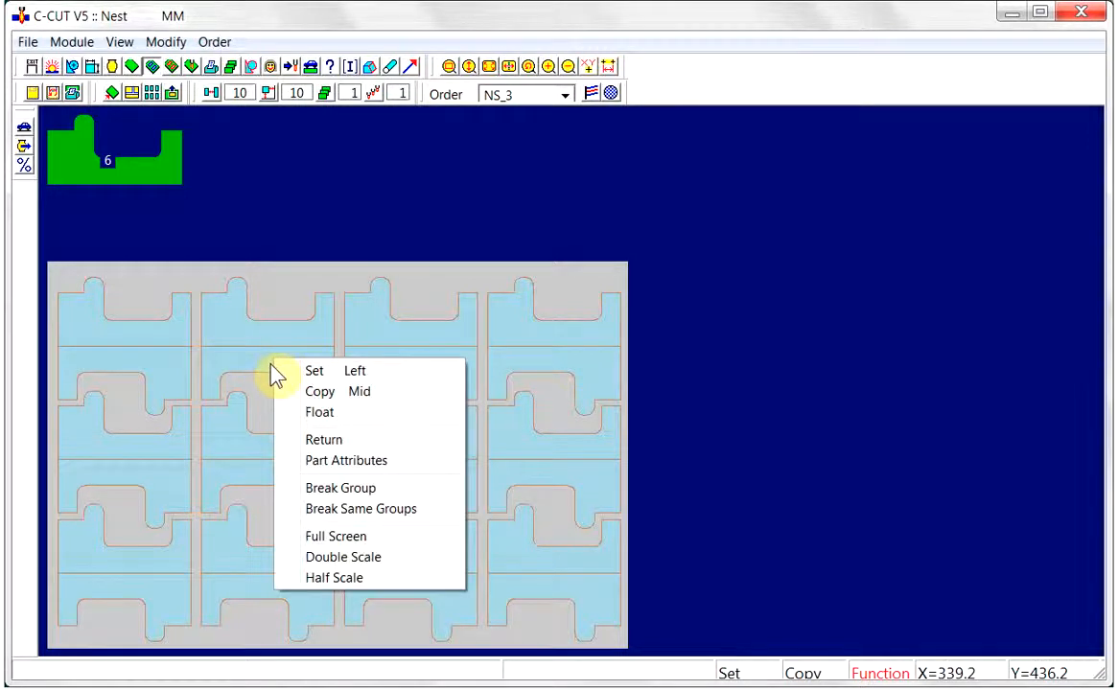
{"action": "left_click", "coordinate": [326, 508]}
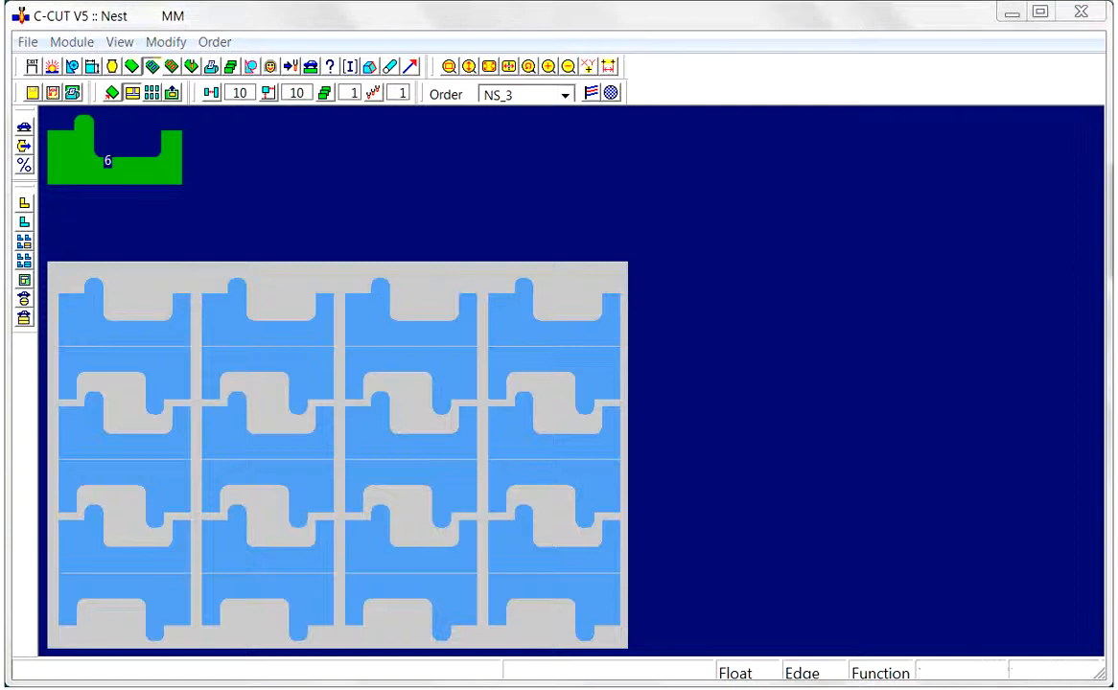
Open the nest in the Cut module and set the cut mode to Couple Cut, working on the two upper-left pairs
{"action": "left_click", "coordinate": [171, 67]}
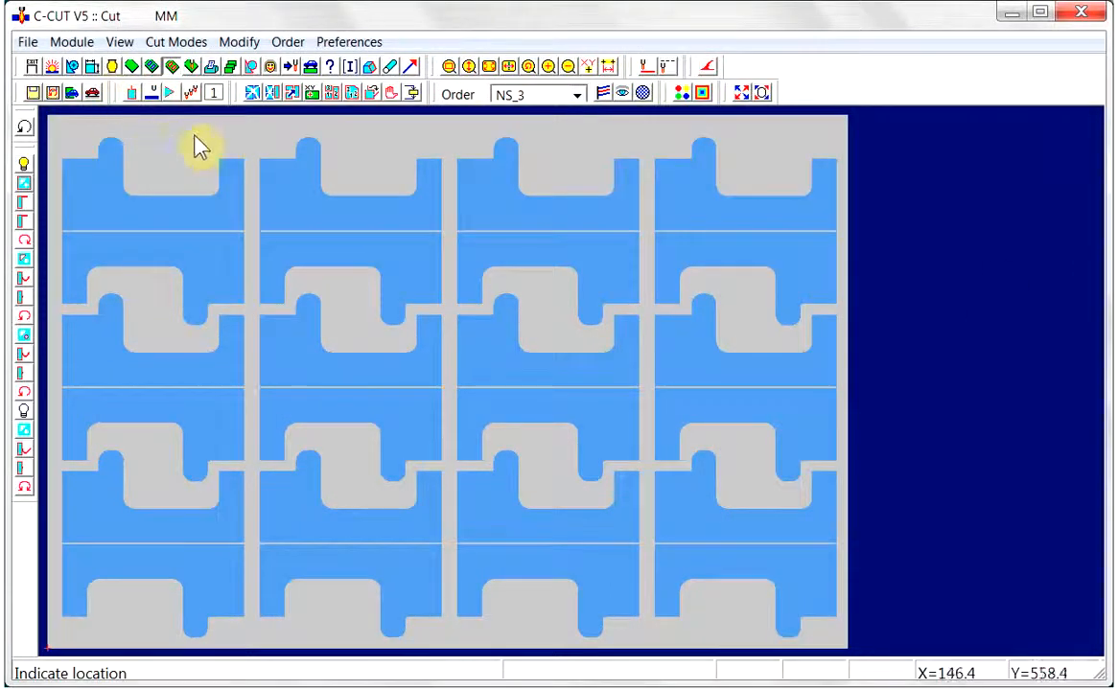
{"action": "left_click", "coordinate": [449, 67]}
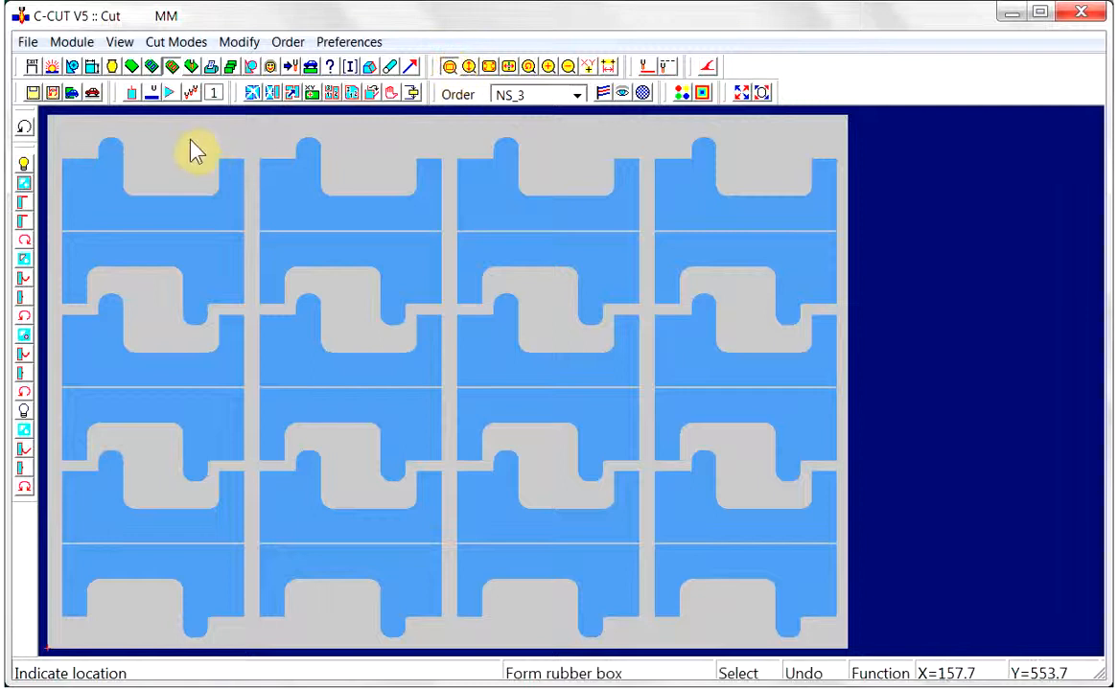
{"action": "left_click", "coordinate": [44, 137]}
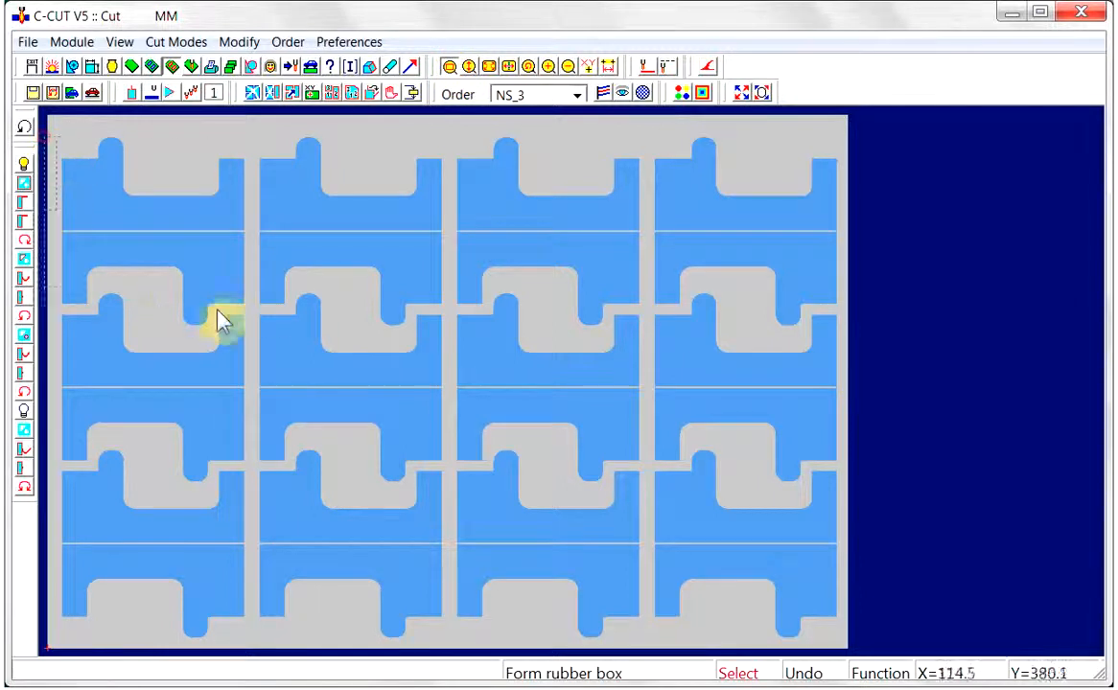
{"action": "left_click", "coordinate": [442, 333]}
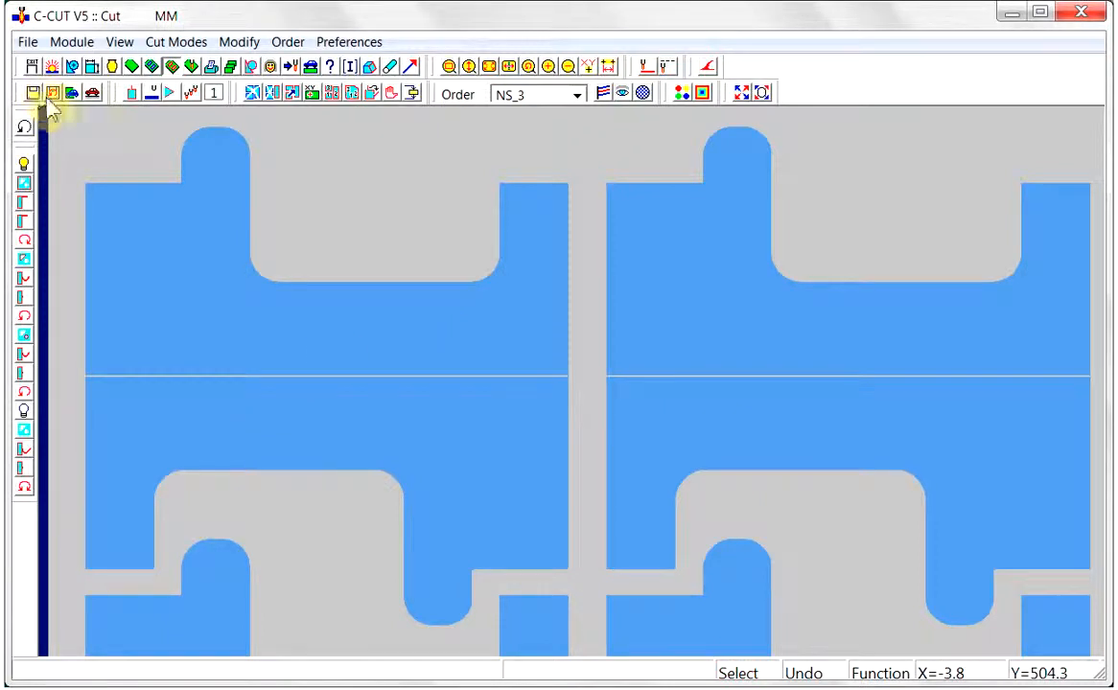
{"action": "left_click", "coordinate": [130, 93]}
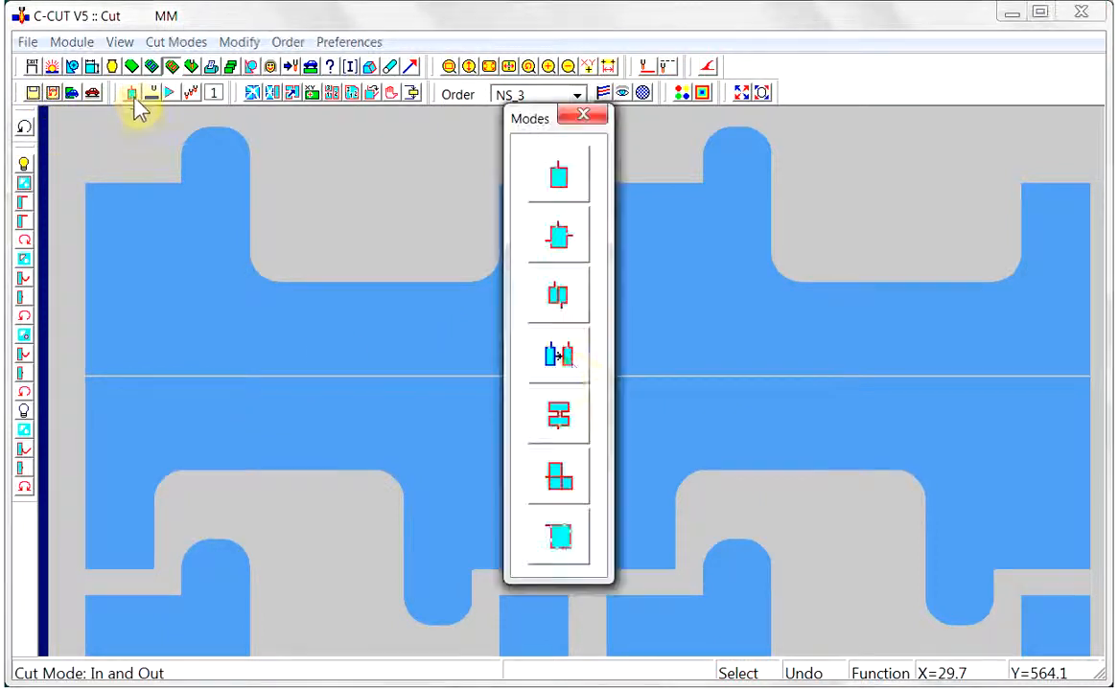
{"action": "left_click", "coordinate": [548, 299]}
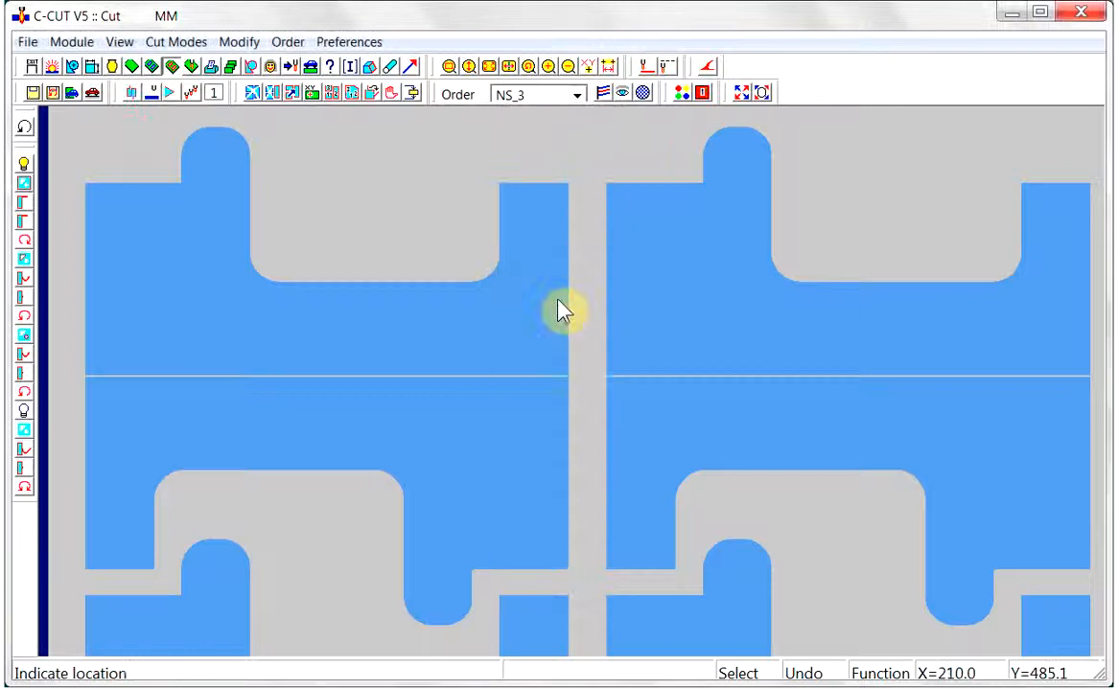
Set the external lead-in to the straight type with corner gap, using length 10 and corner gap 1
{"action": "left_click", "coordinate": [23, 204]}
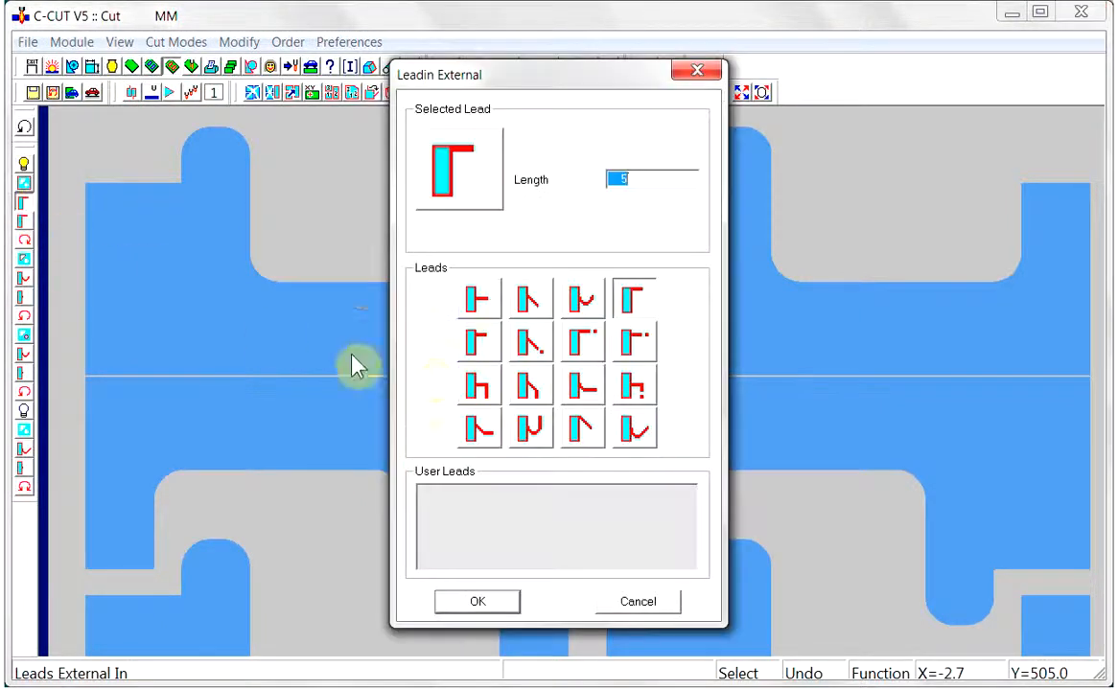
{"action": "left_click", "coordinate": [482, 349]}
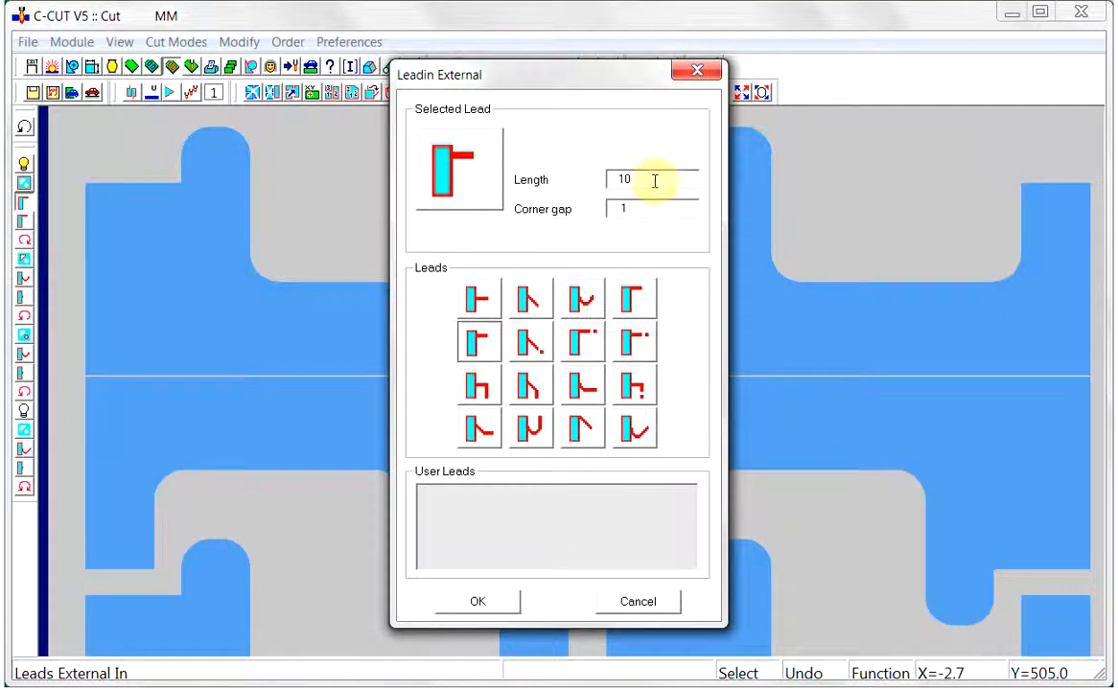
{"action": "left_click", "coordinate": [486, 602]}
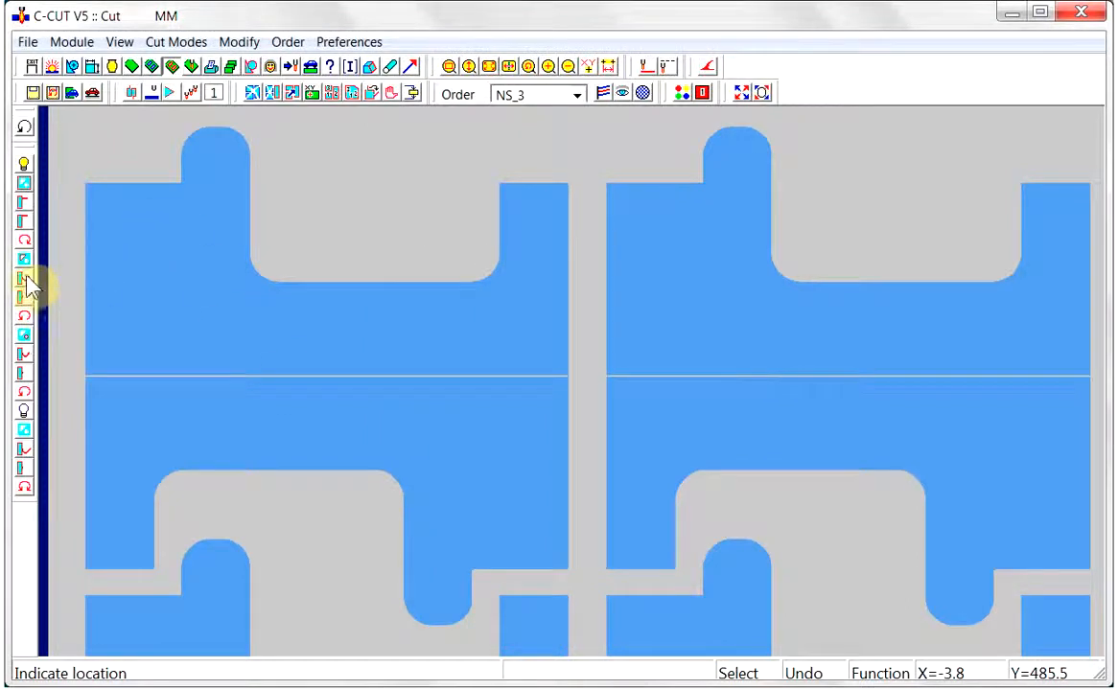
Set the external lead-out to the type without a lead line and give it a leadout gap of 4
{"action": "left_click", "coordinate": [23, 221]}
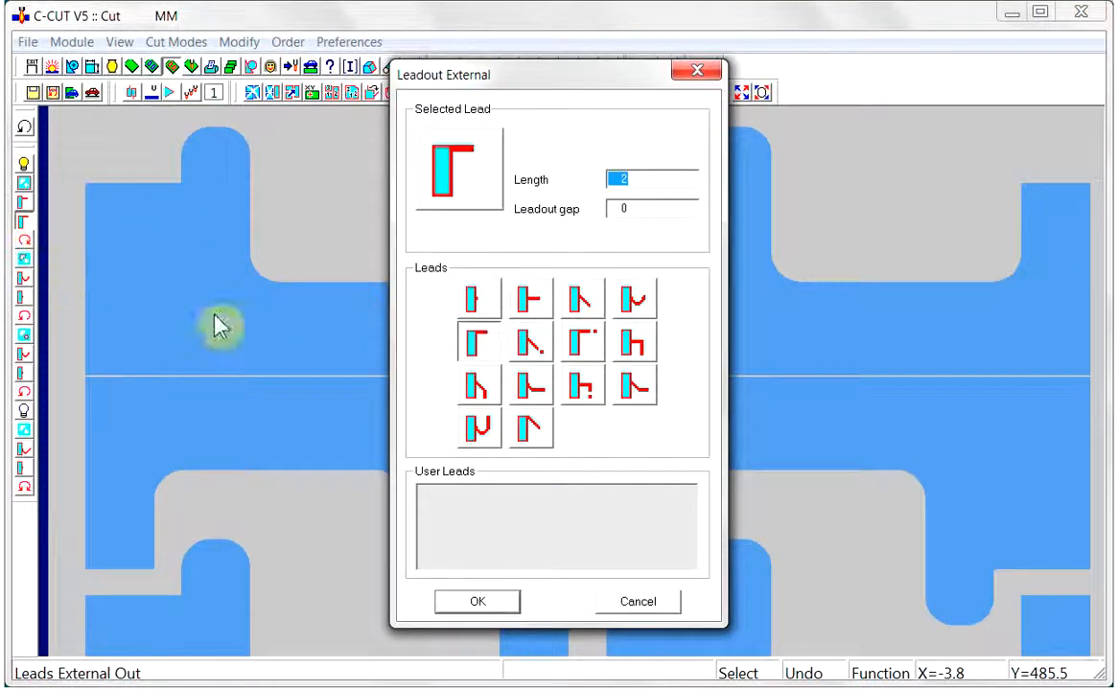
{"action": "left_click", "coordinate": [466, 302]}
{"action": "left_click_drag", "start_coordinate": [632, 205], "coordinate": [609, 212]}
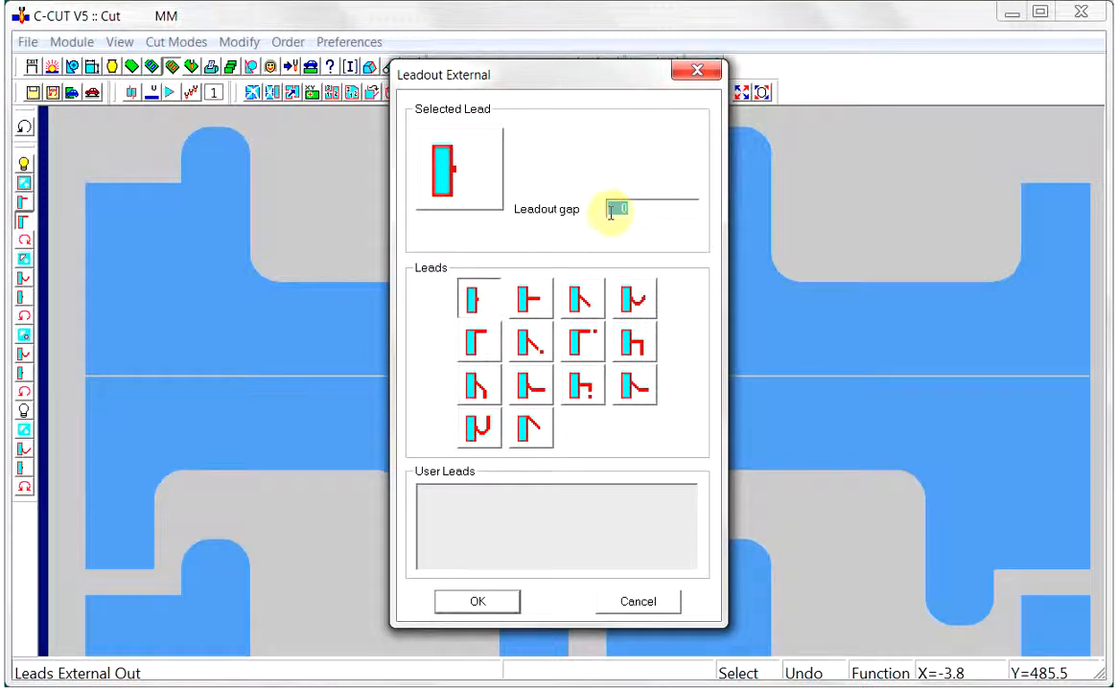
{"action": "type", "text": "4"}
{"action": "left_click", "coordinate": [488, 604]}
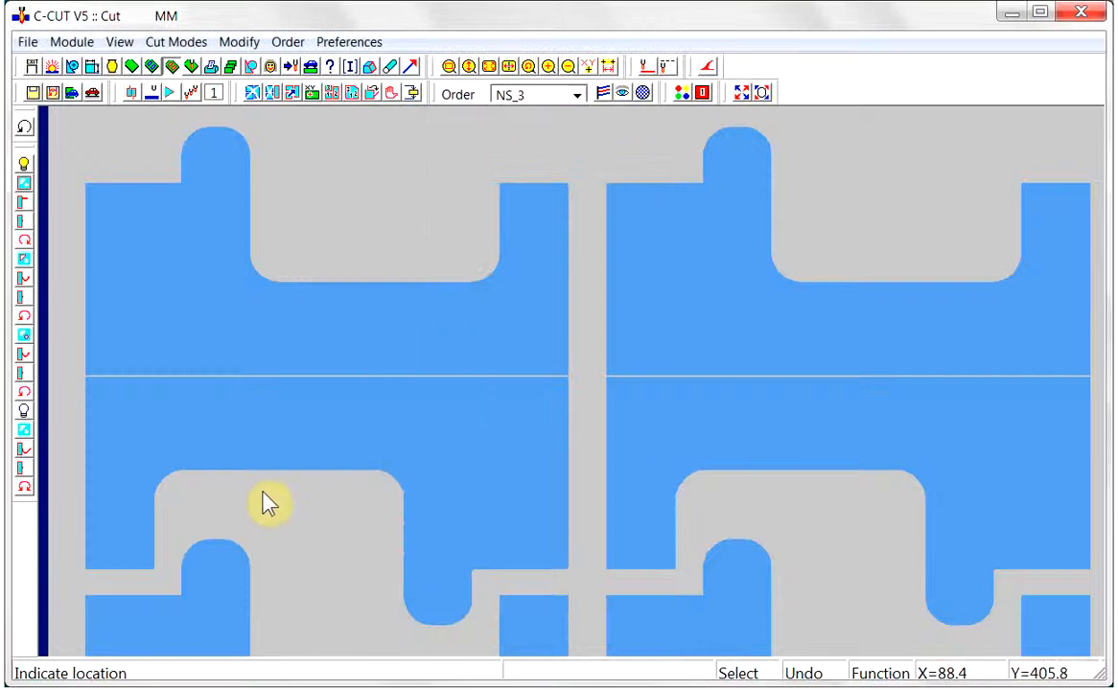
Couple-cut the first two pairs of the top row, switching off Above Material travel so the second is linked by a continuous cut
{"action": "left_click", "coordinate": [211, 386]}
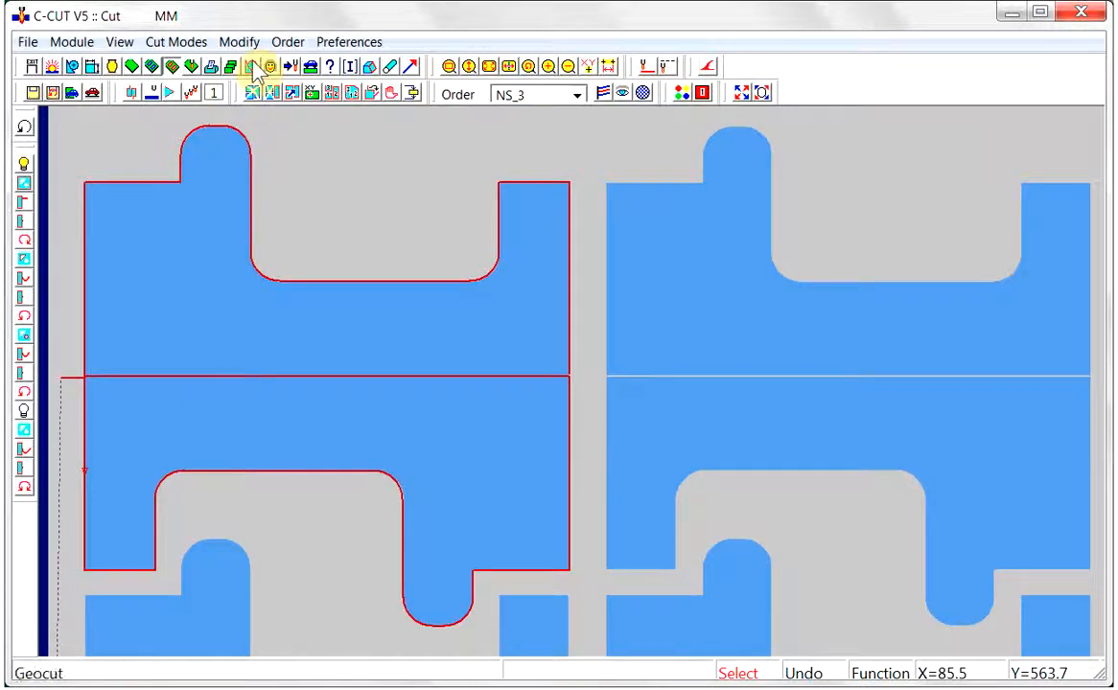
{"action": "left_click", "coordinate": [154, 97]}
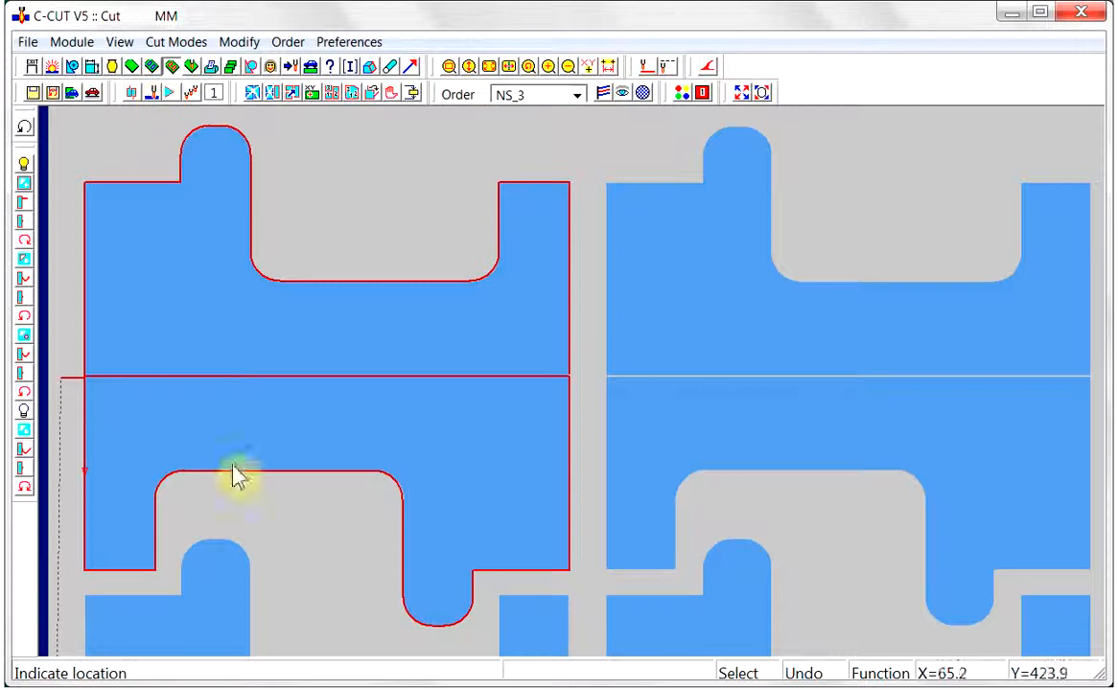
{"action": "left_click", "coordinate": [678, 396]}
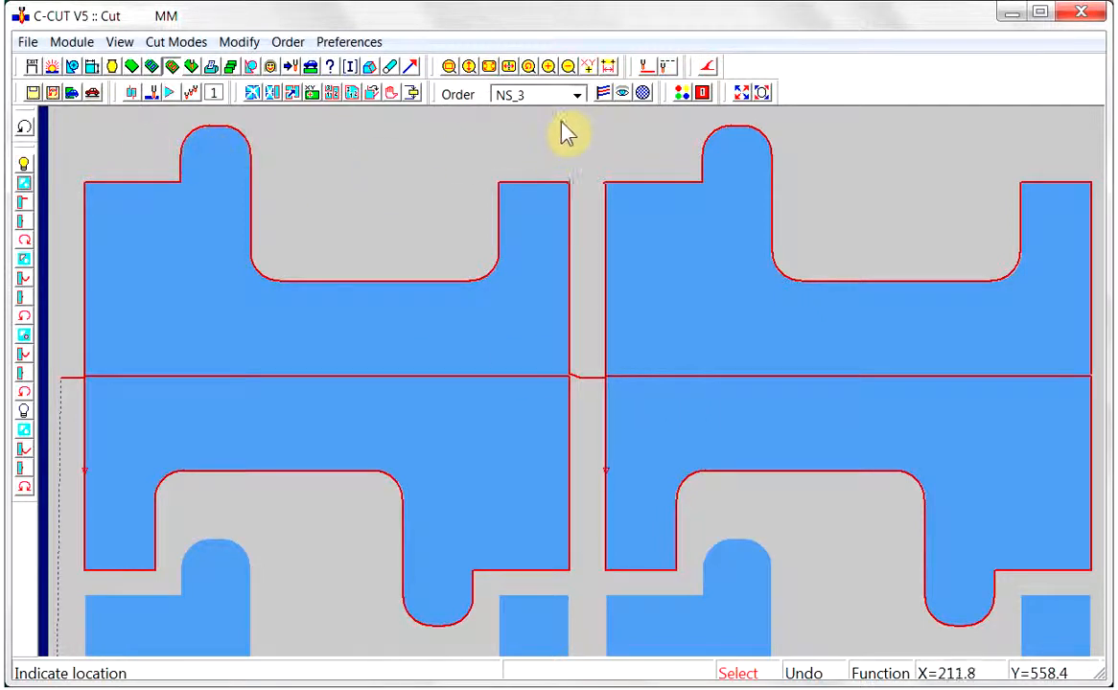
Play the cutting display of the two couple-cut pairs at drawing speed 6
{"action": "left_click", "coordinate": [623, 93]}
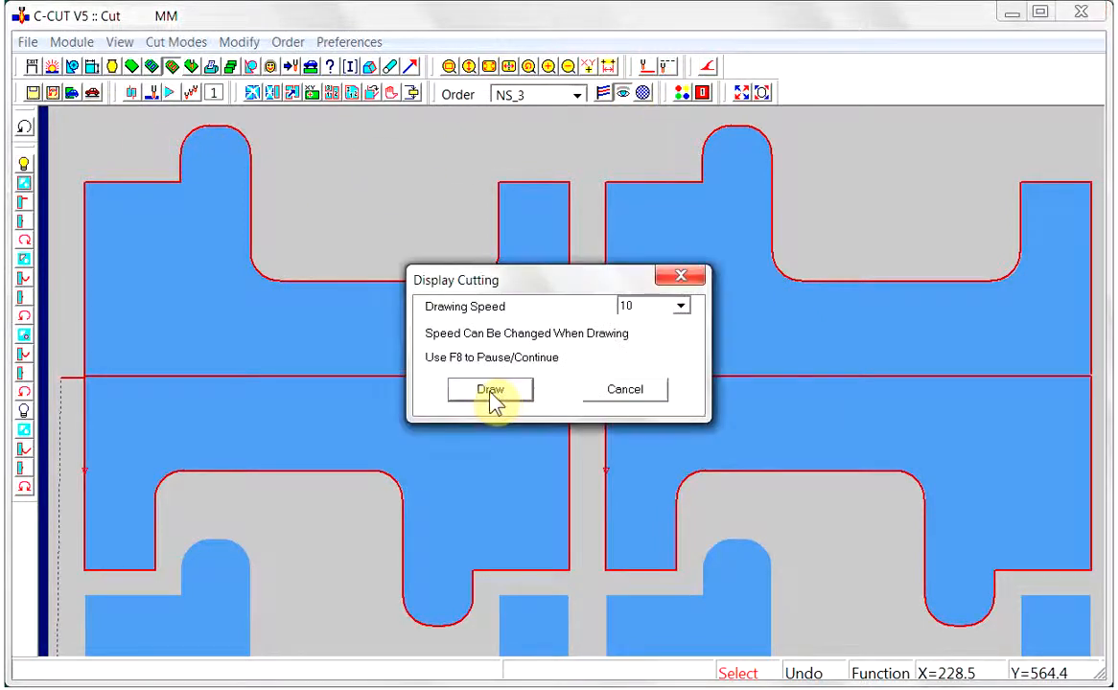
{"action": "left_click", "coordinate": [682, 308]}
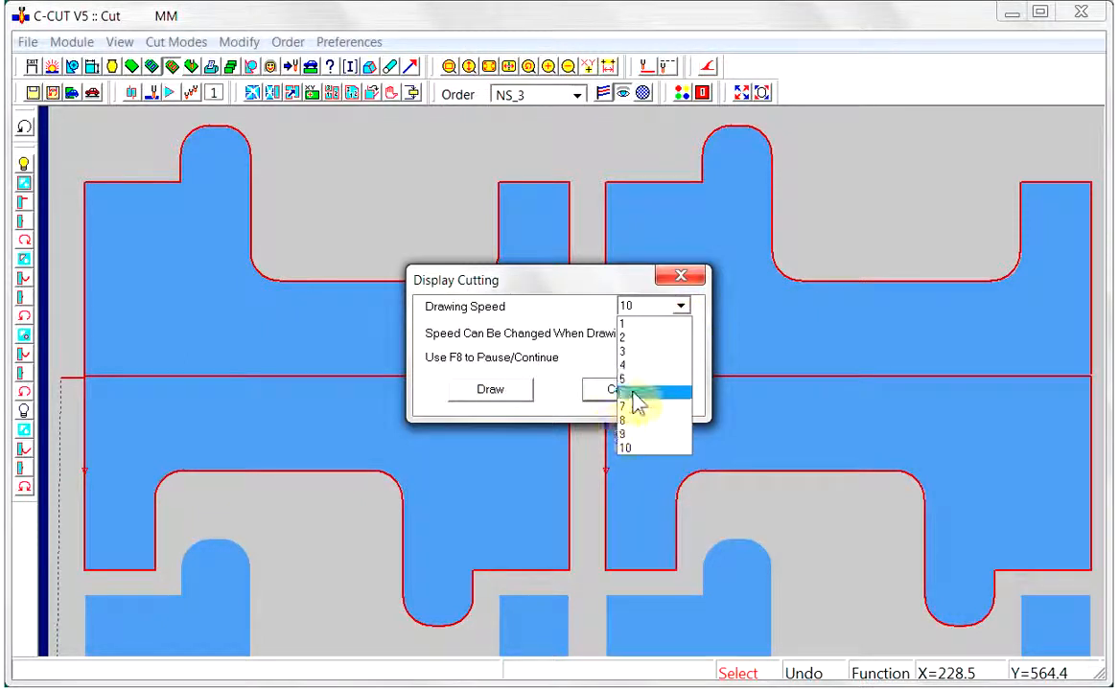
{"action": "left_click", "coordinate": [634, 393]}
{"action": "left_click", "coordinate": [492, 394]}
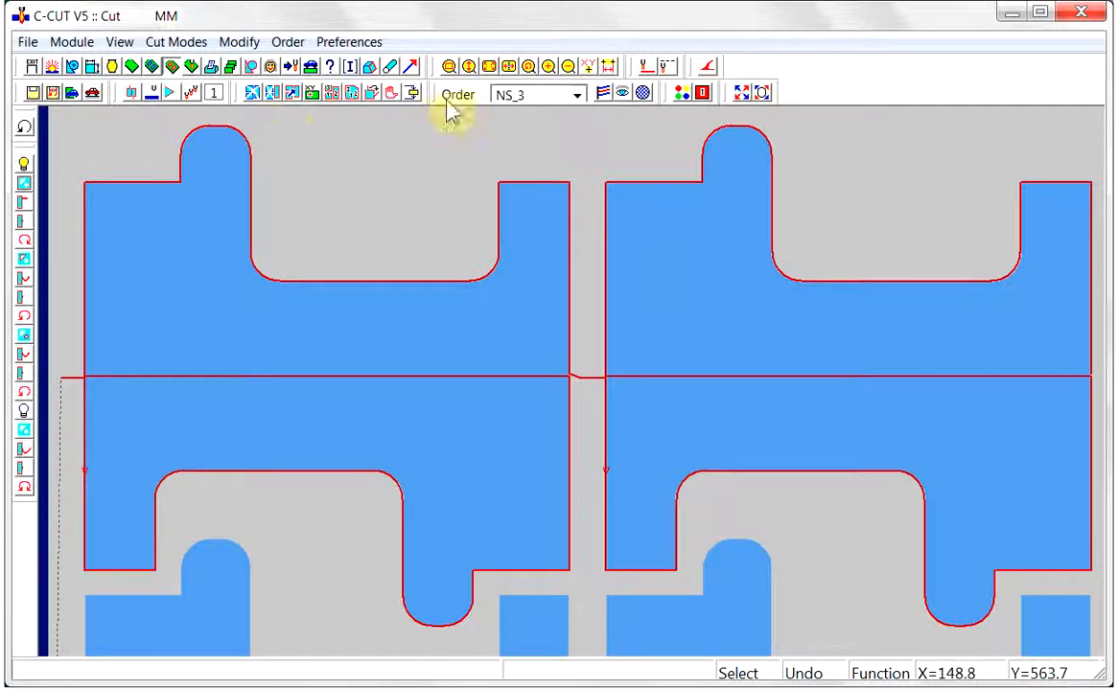
Couple-cut the third and fourth pairs of the top row, continuing the same linked cut
{"action": "left_click", "coordinate": [488, 67]}
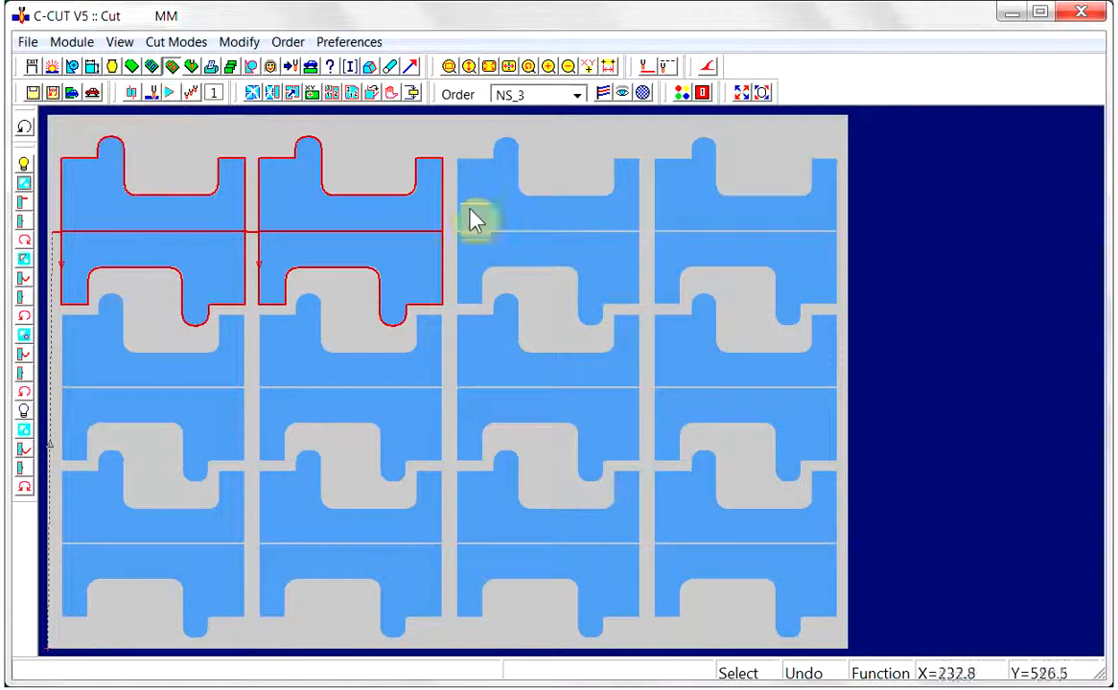
{"action": "left_click", "coordinate": [508, 247]}
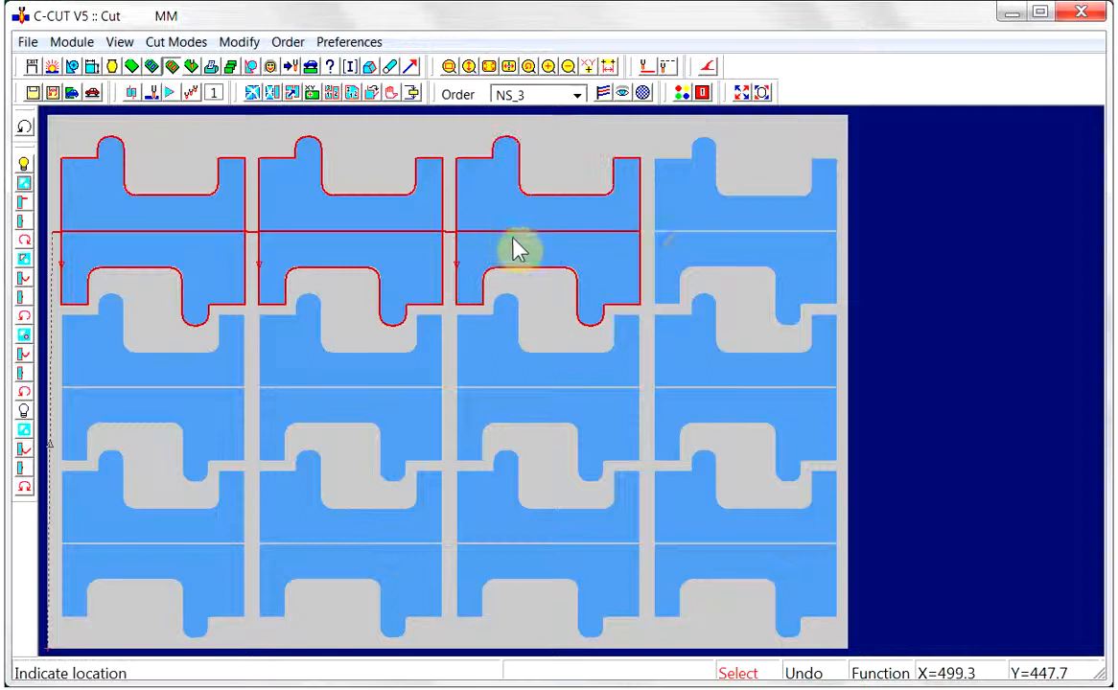
{"action": "left_click", "coordinate": [684, 247]}
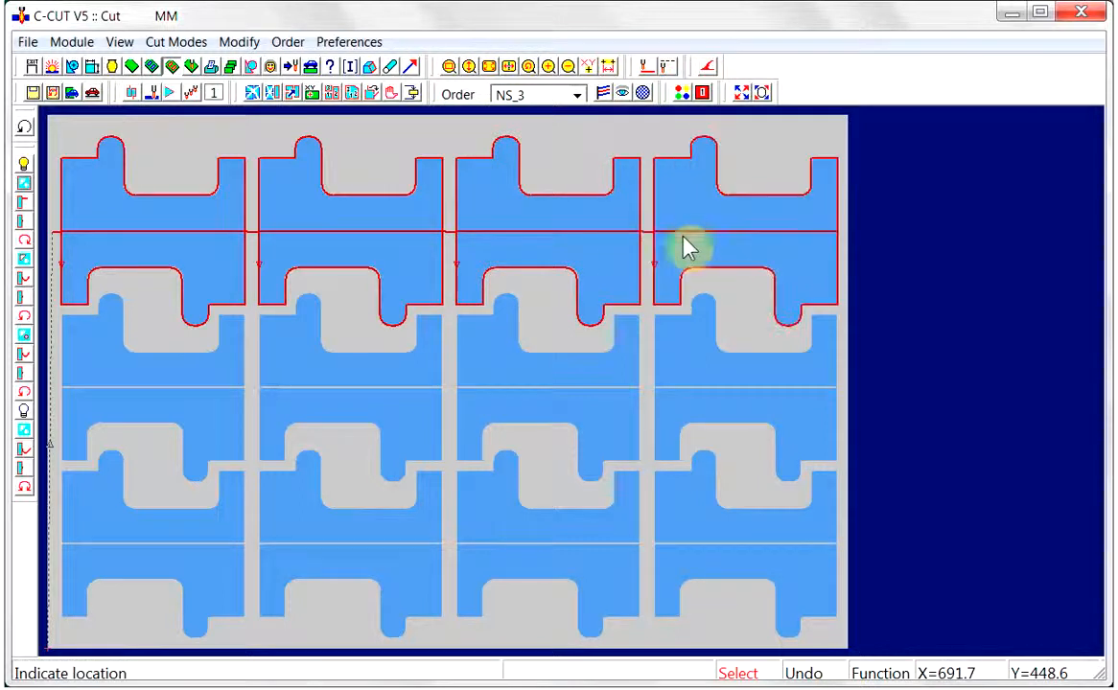
Duplicate the top row's four linked cuts onto the second and third rows, and return to the In and Out cut mode
{"action": "left_click", "coordinate": [131, 93]}
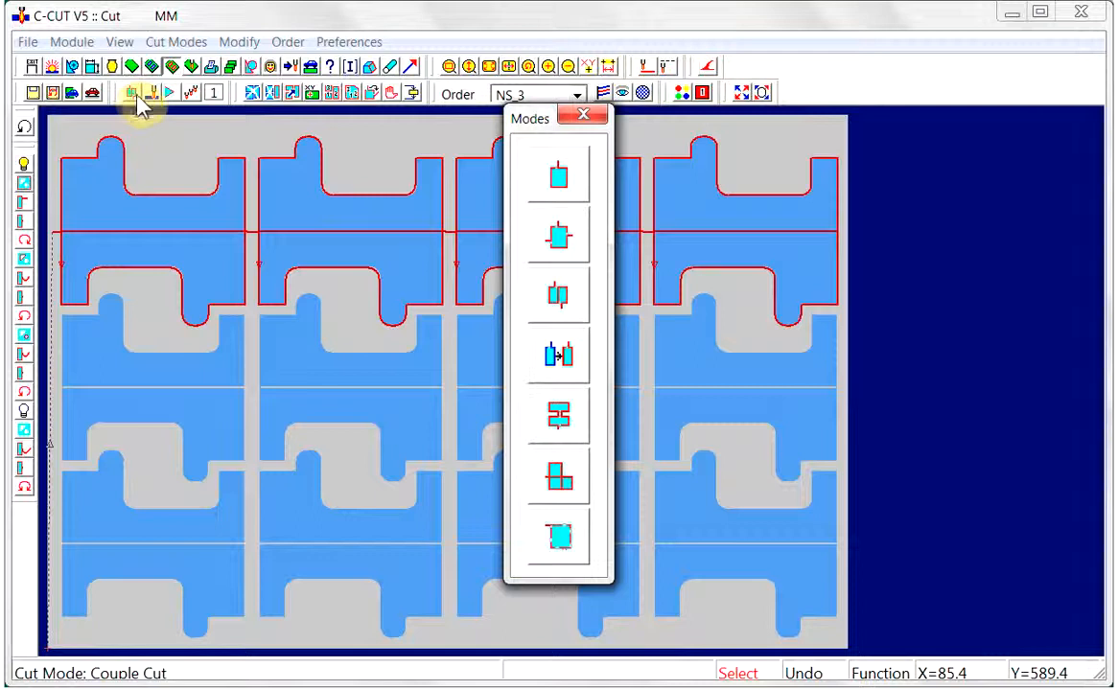
{"action": "left_click", "coordinate": [561, 363]}
{"action": "left_click", "coordinate": [568, 439]}
{"action": "left_click", "coordinate": [67, 254]}
{"action": "left_click", "coordinate": [668, 227]}
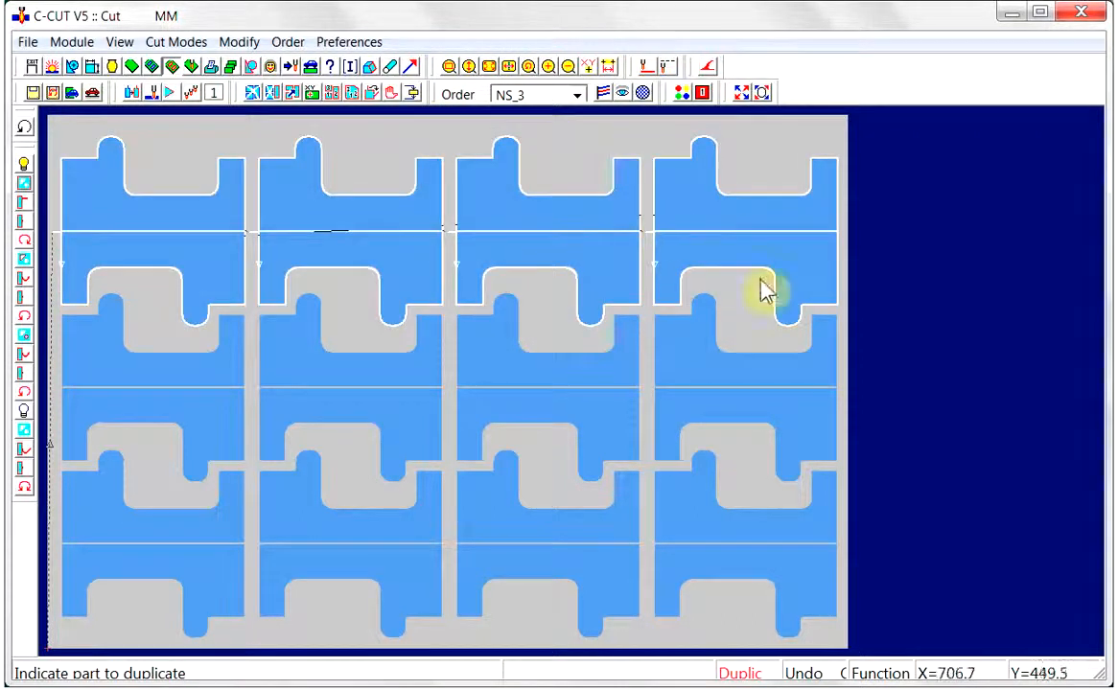
{"action": "left_click", "coordinate": [830, 379]}
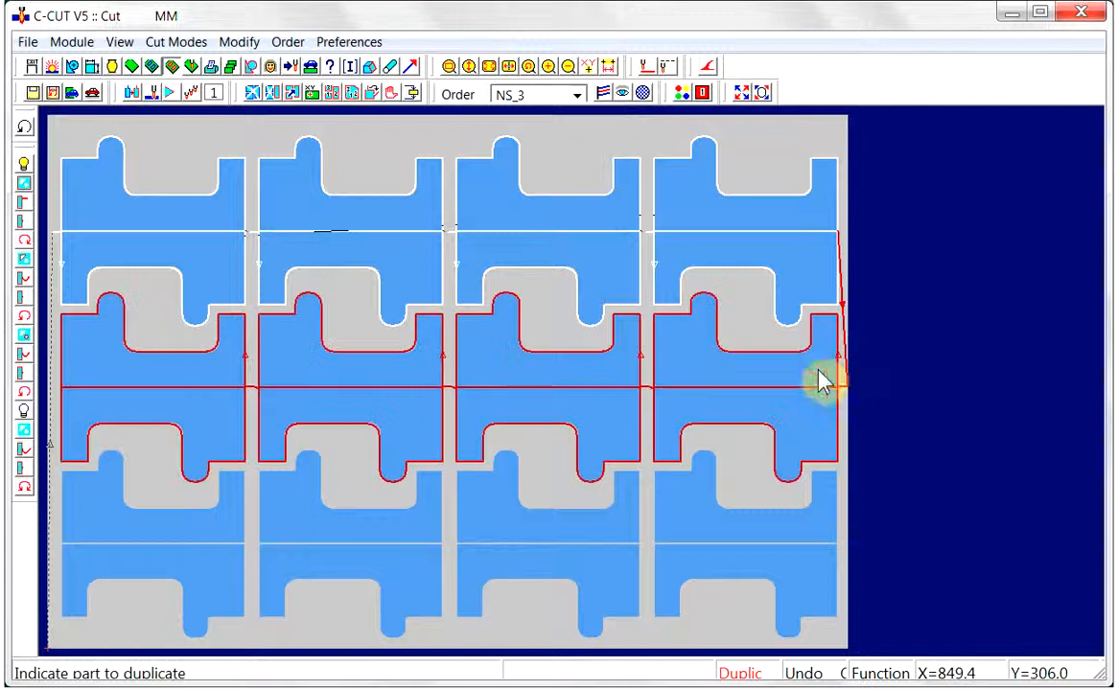
{"action": "left_click", "coordinate": [73, 566]}
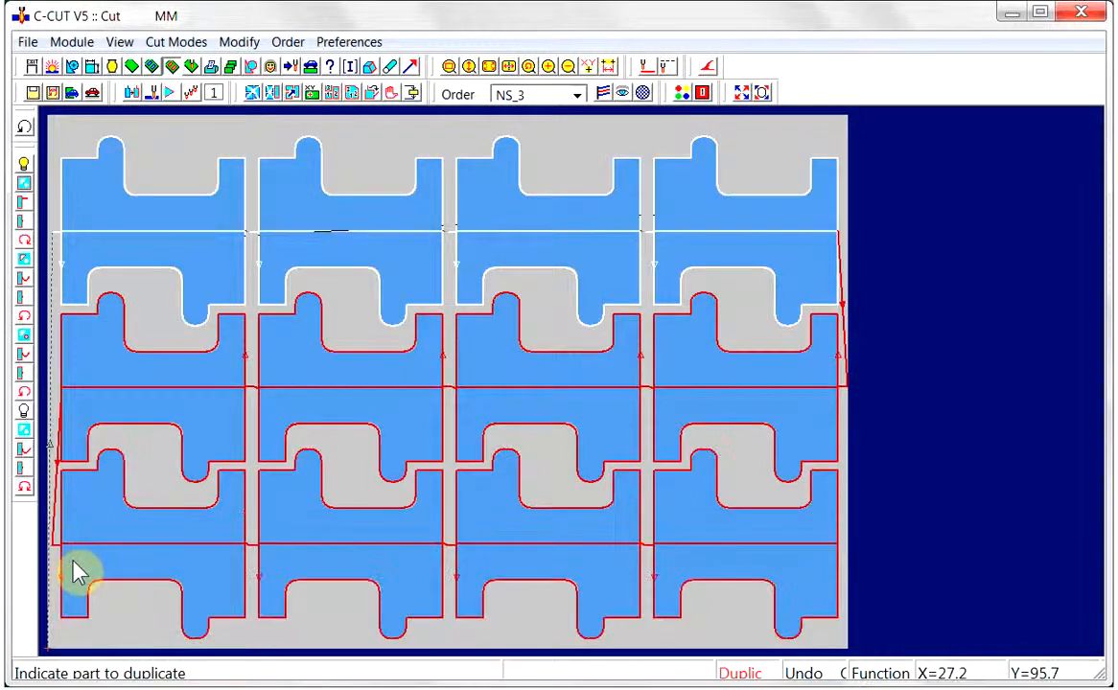
{"action": "left_click", "coordinate": [132, 92]}
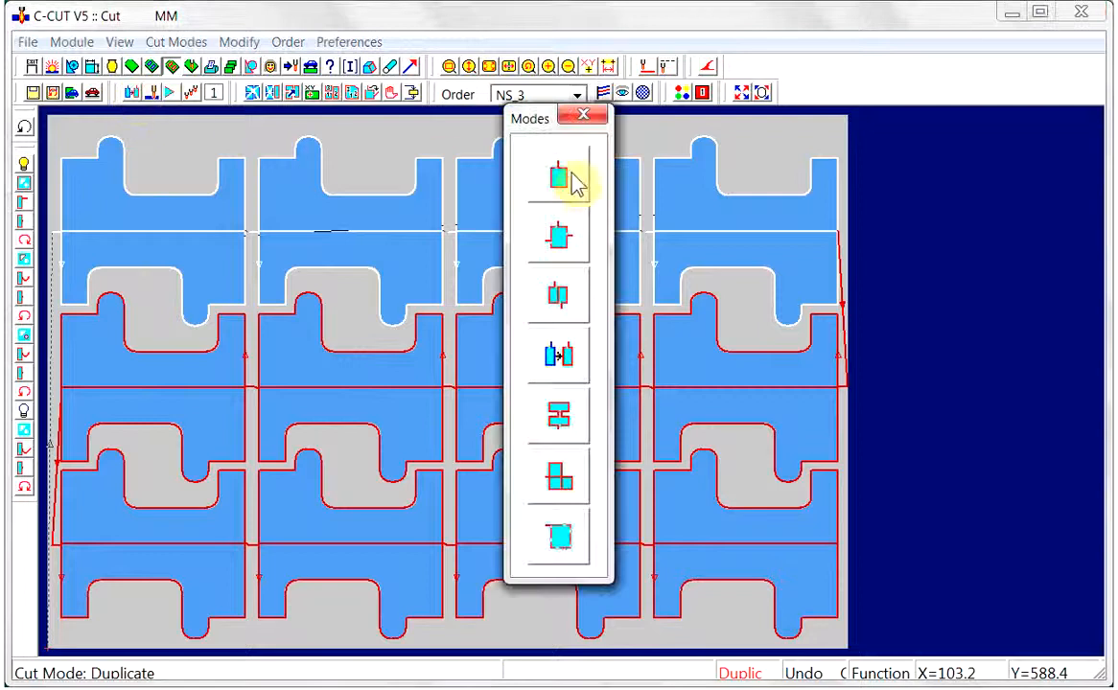
{"action": "left_click", "coordinate": [565, 180]}
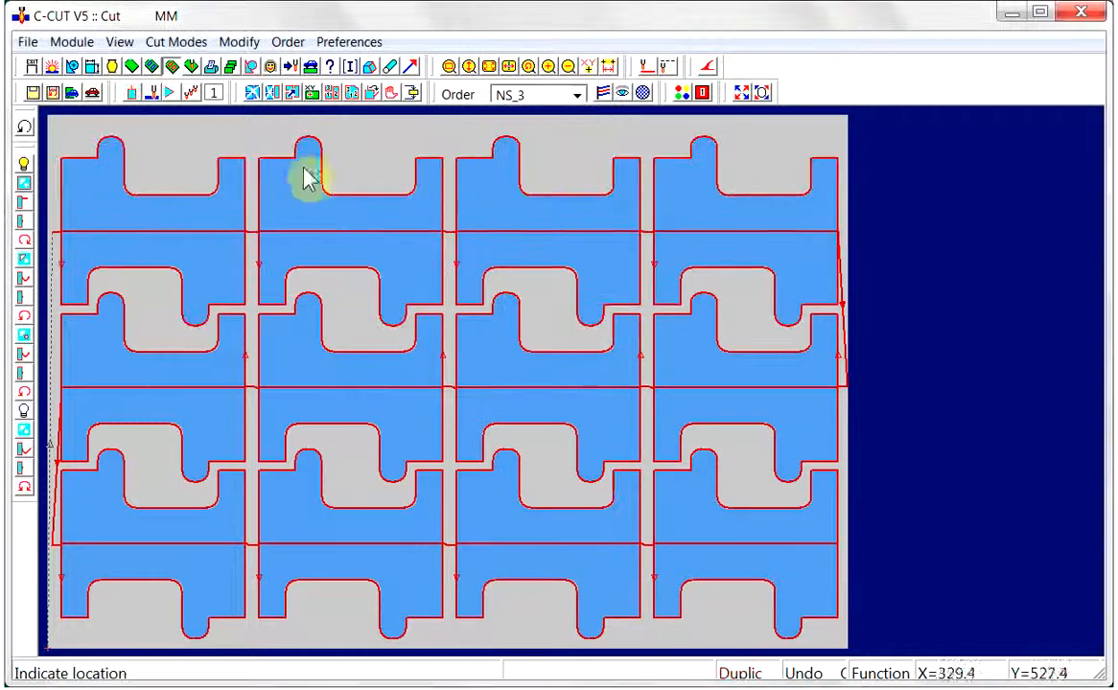
Play the cutting display of all three rows at a drawing speed below 10
{"action": "left_click", "coordinate": [621, 94]}
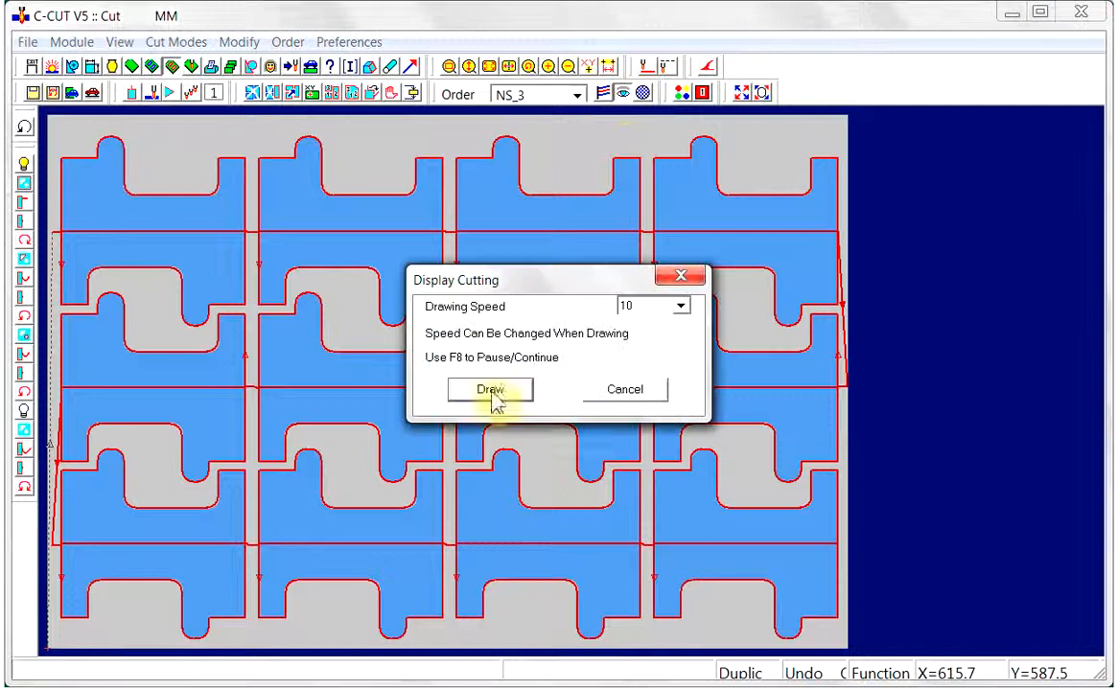
{"action": "left_click", "coordinate": [680, 305]}
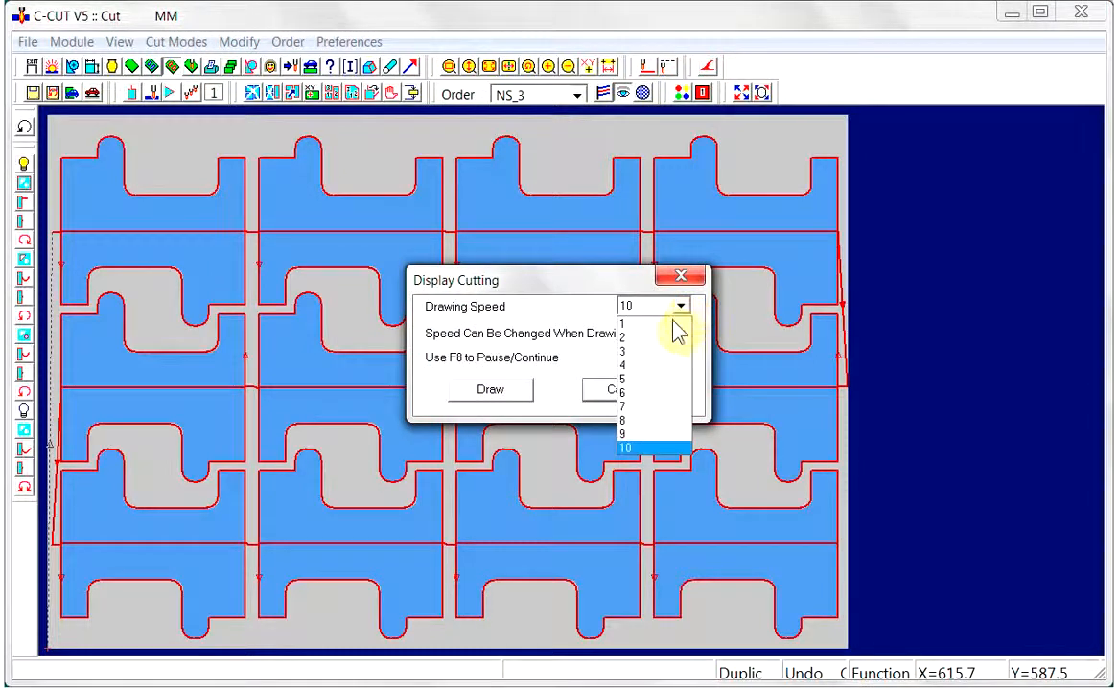
{"action": "left_click", "coordinate": [625, 426]}
{"action": "left_click", "coordinate": [508, 393]}
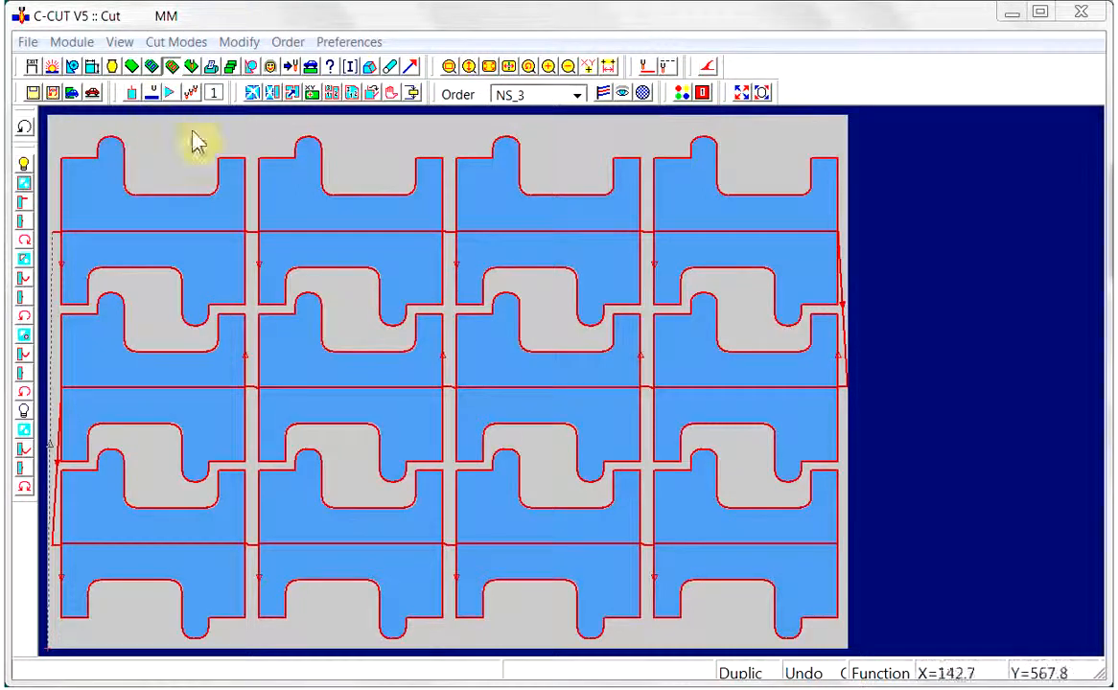
Delete the duplicated cuts from the second and third rows, keeping only the top row's linked cuts
{"action": "left_click", "coordinate": [271, 95]}
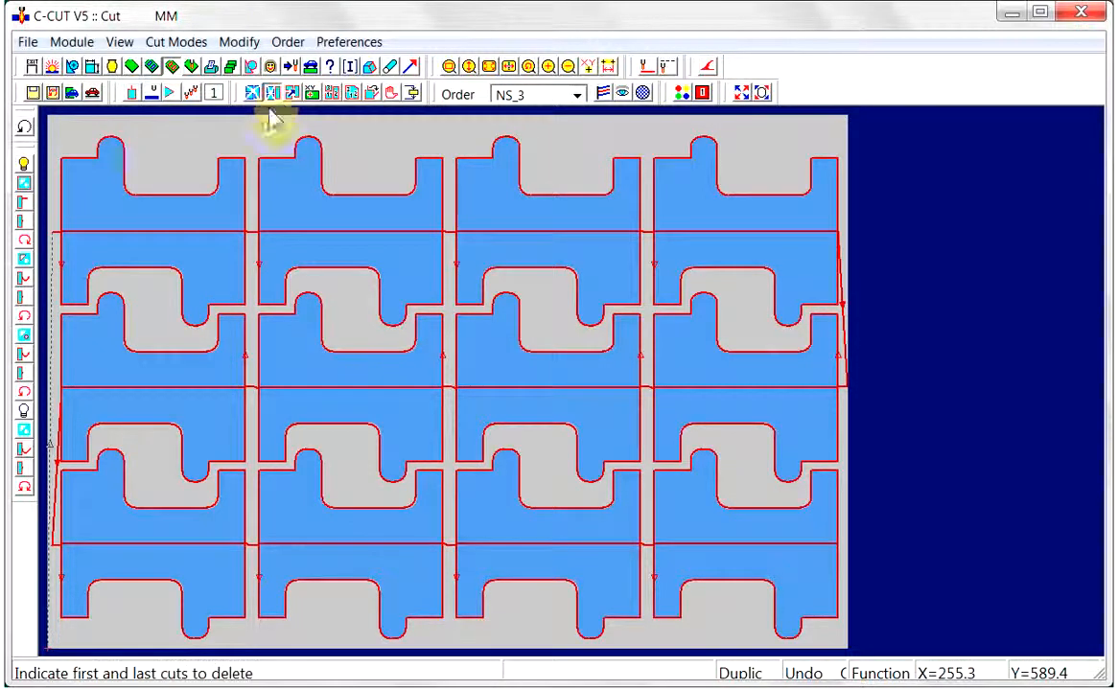
{"action": "left_click", "coordinate": [832, 379]}
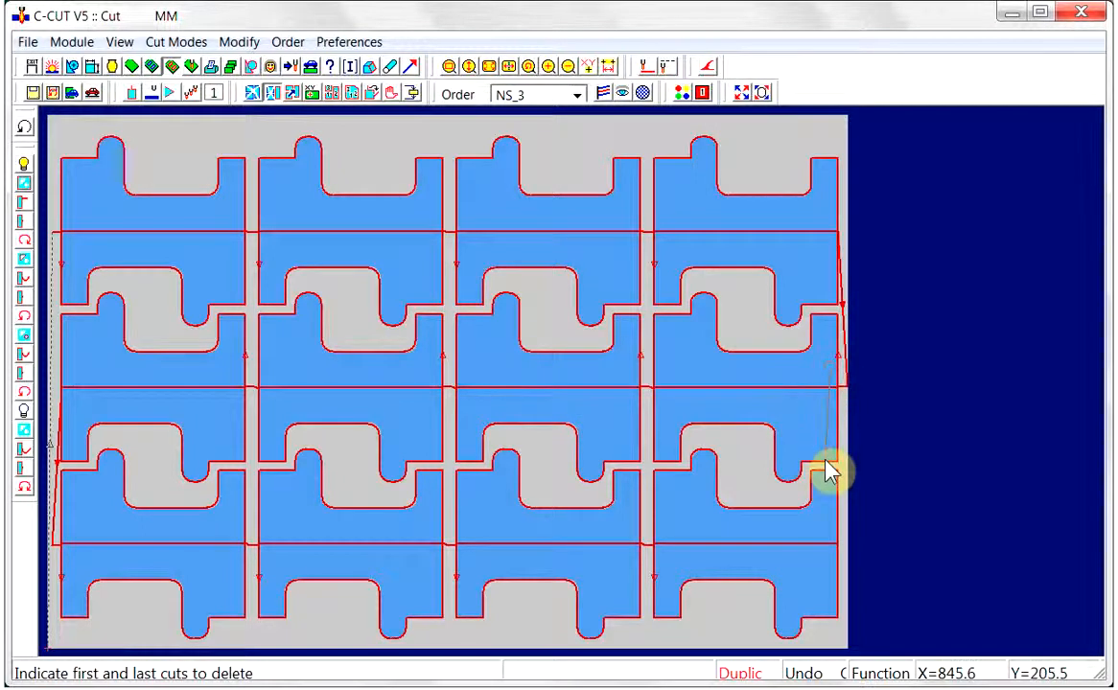
{"action": "left_click", "coordinate": [832, 529]}
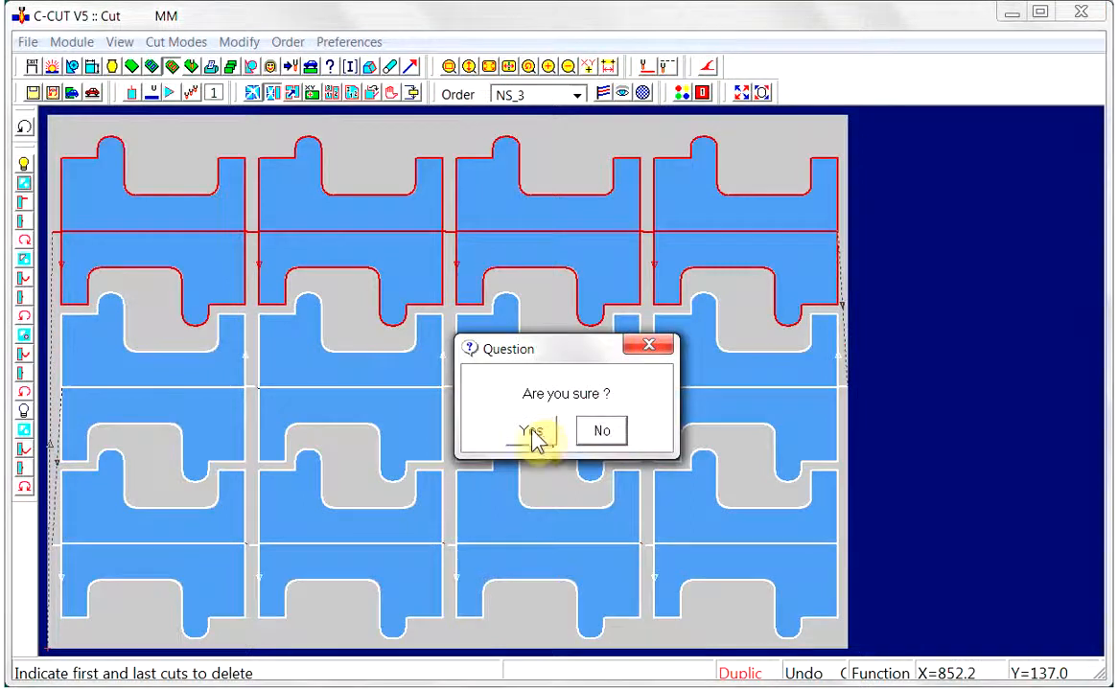
{"action": "left_click", "coordinate": [534, 433]}
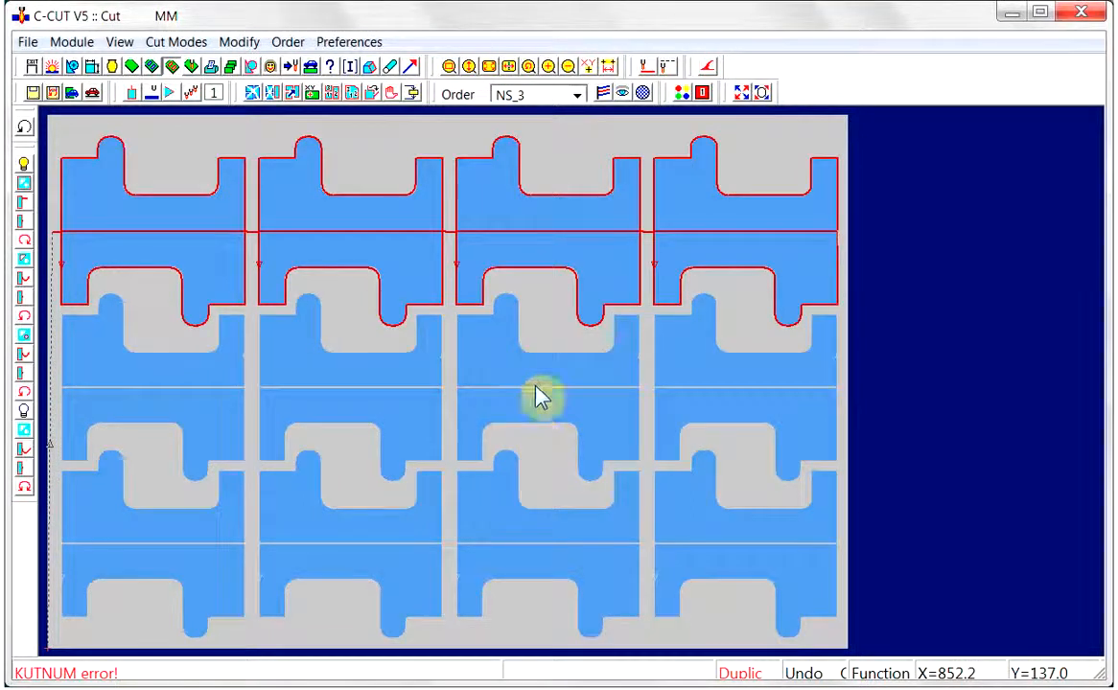
Switch Above Material travel on, duplicate the top row's cuts onto the second and third rows, and return to In and Out mode
{"action": "left_click", "coordinate": [152, 94]}
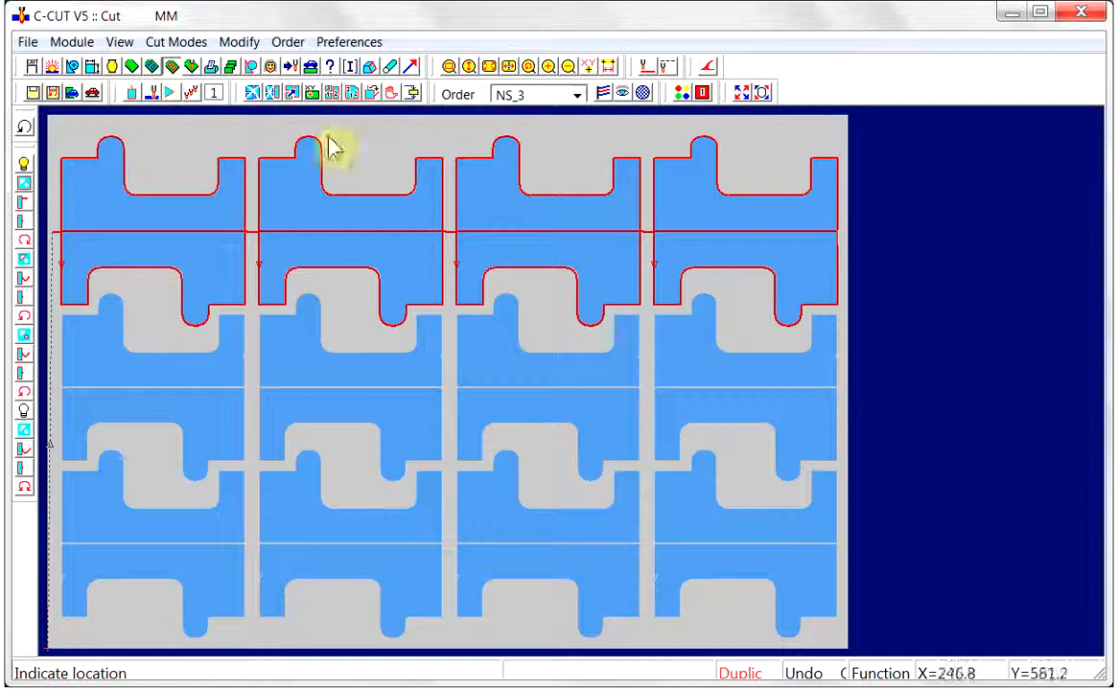
{"action": "left_click", "coordinate": [133, 95]}
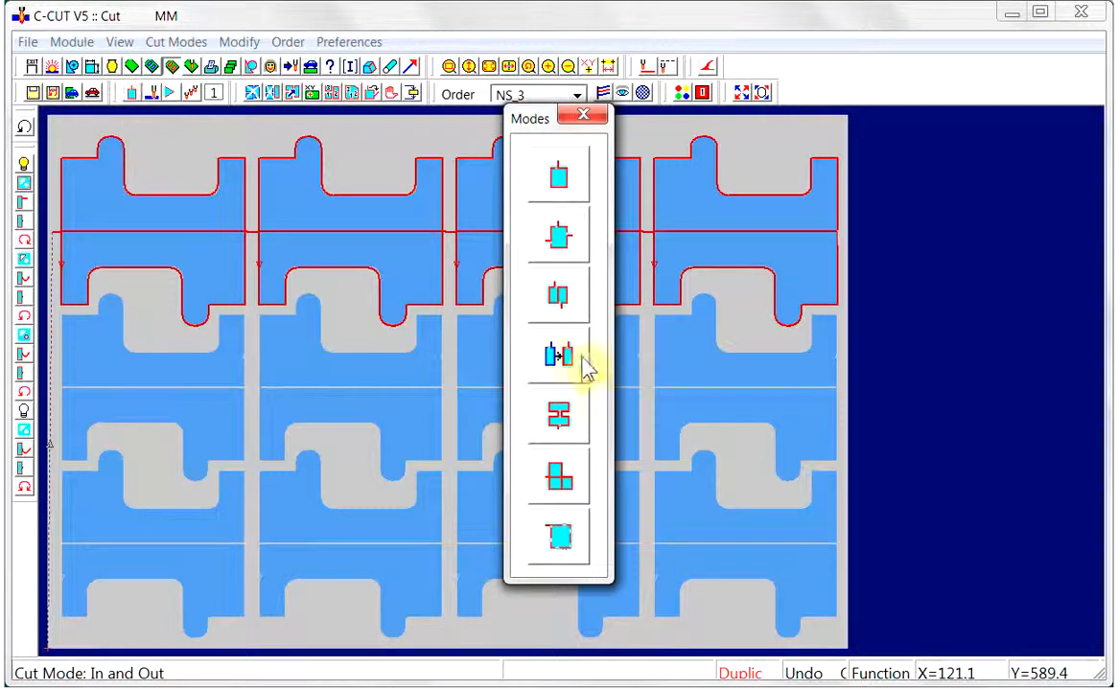
{"action": "left_click", "coordinate": [562, 360]}
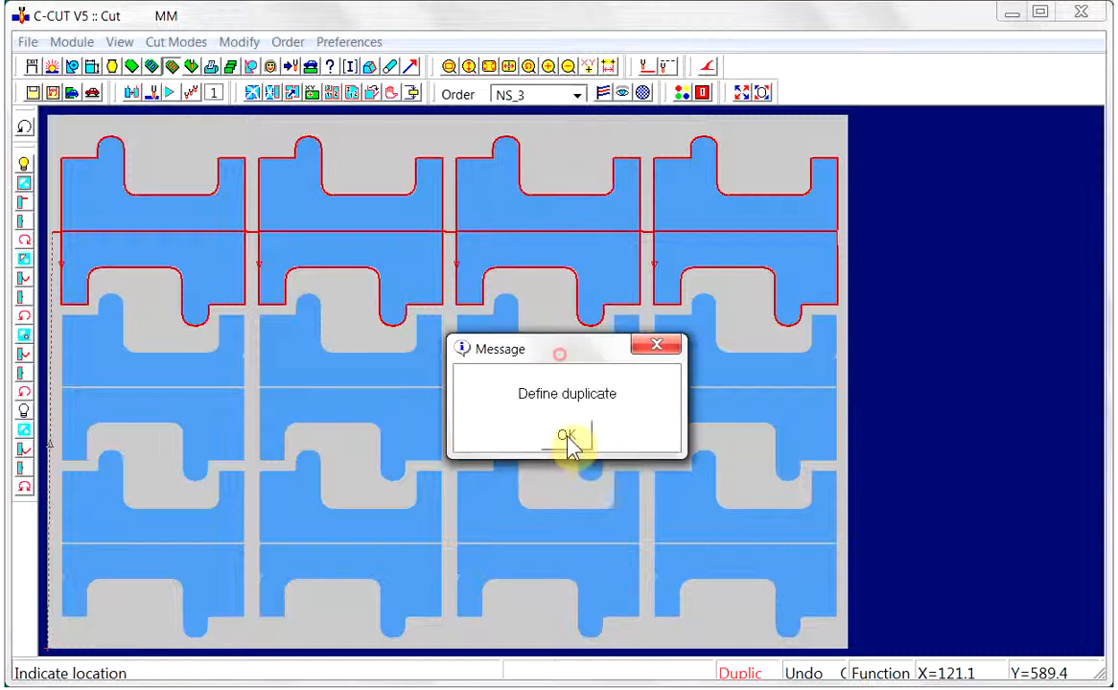
{"action": "left_click", "coordinate": [567, 439]}
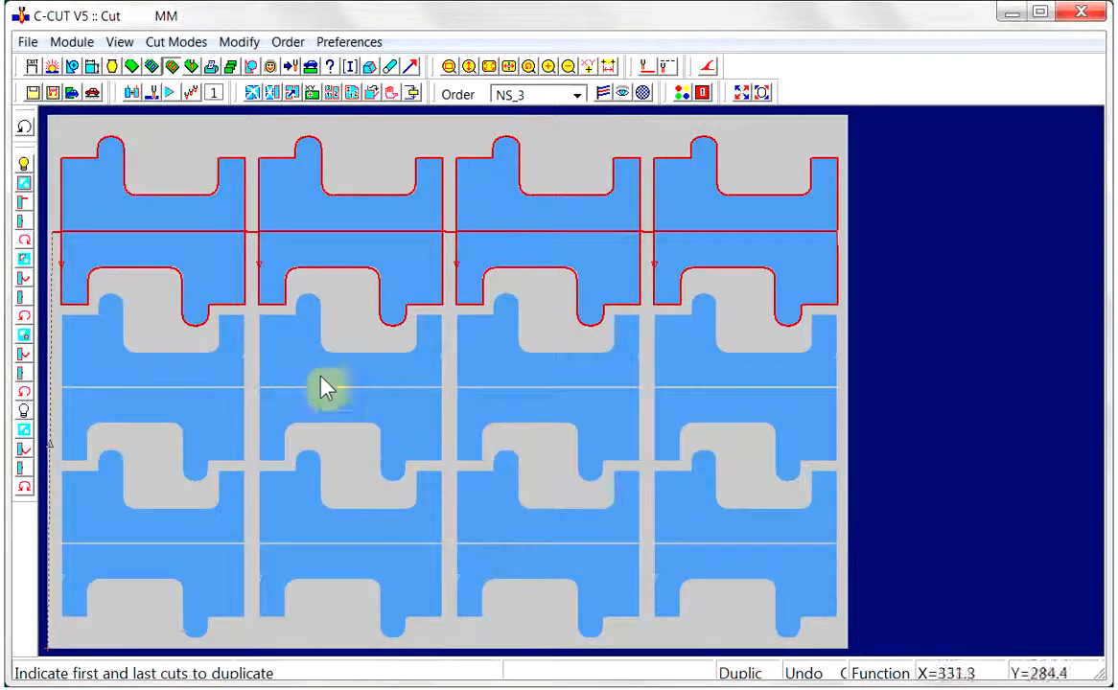
{"action": "left_click", "coordinate": [76, 252]}
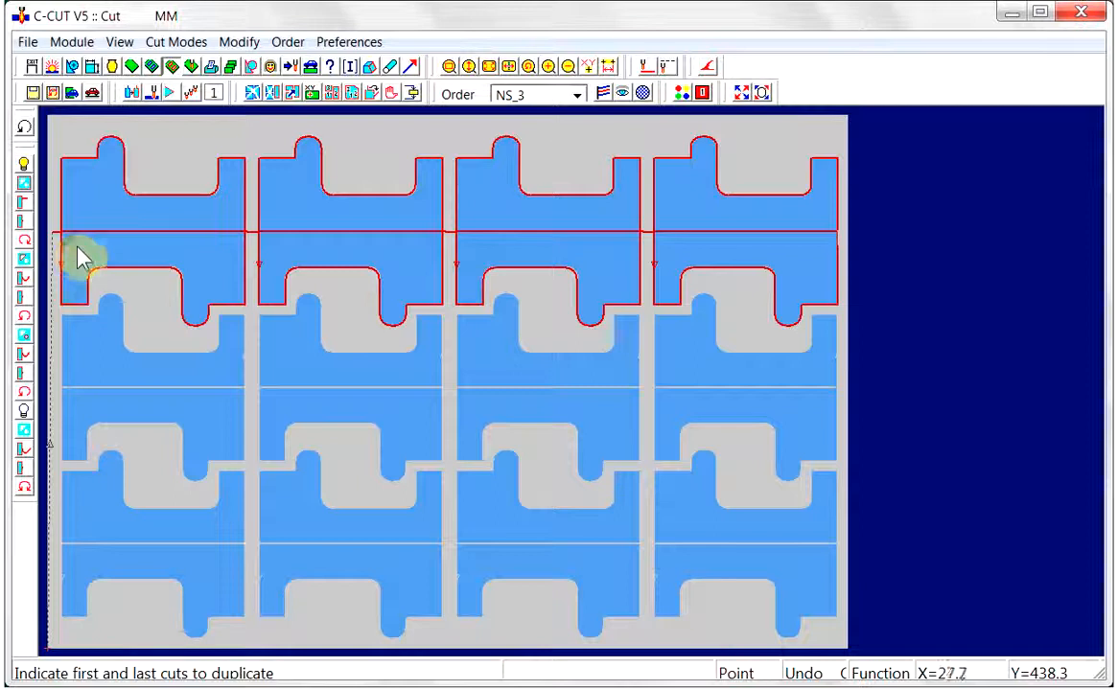
{"action": "left_click", "coordinate": [668, 218]}
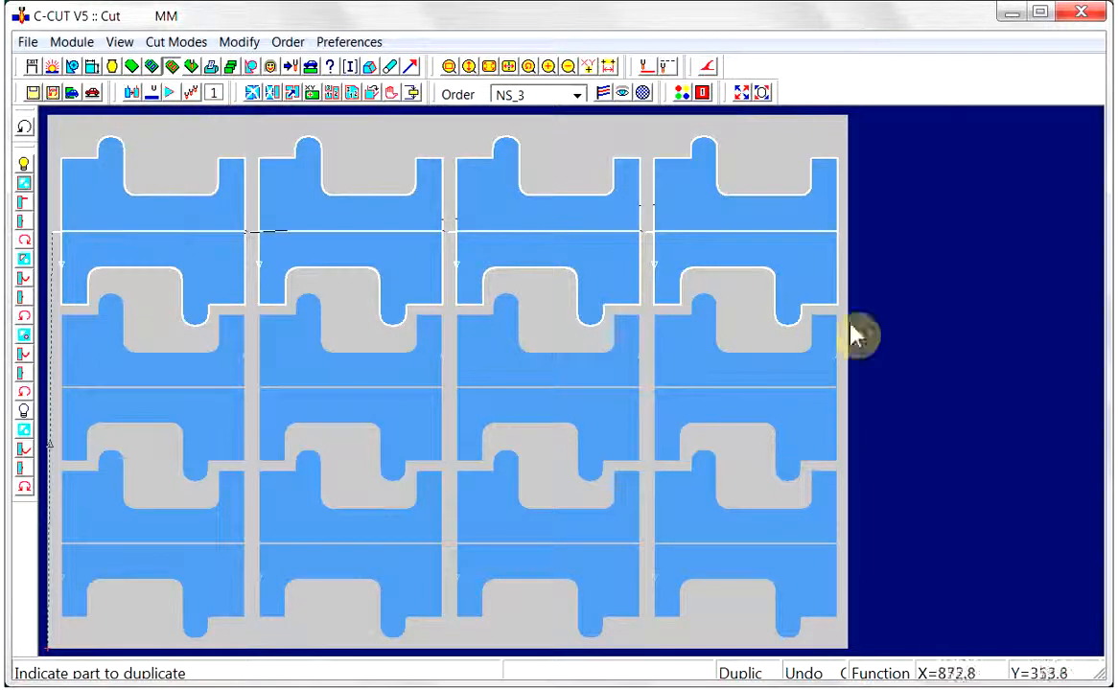
{"action": "left_click", "coordinate": [830, 369]}
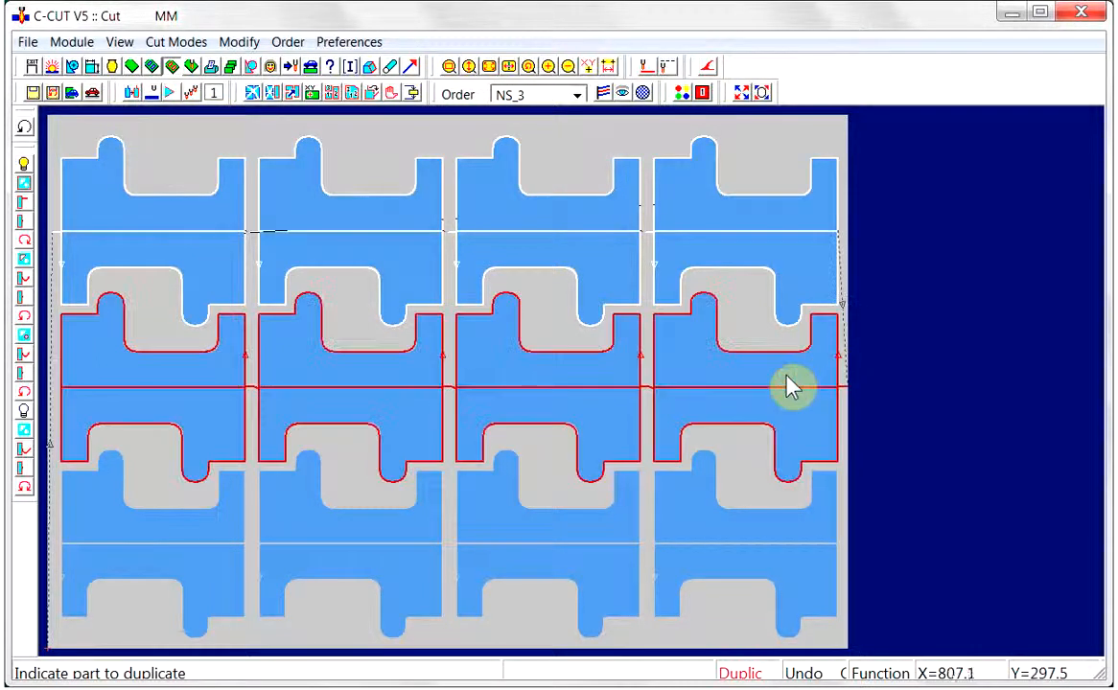
{"action": "left_click", "coordinate": [72, 562]}
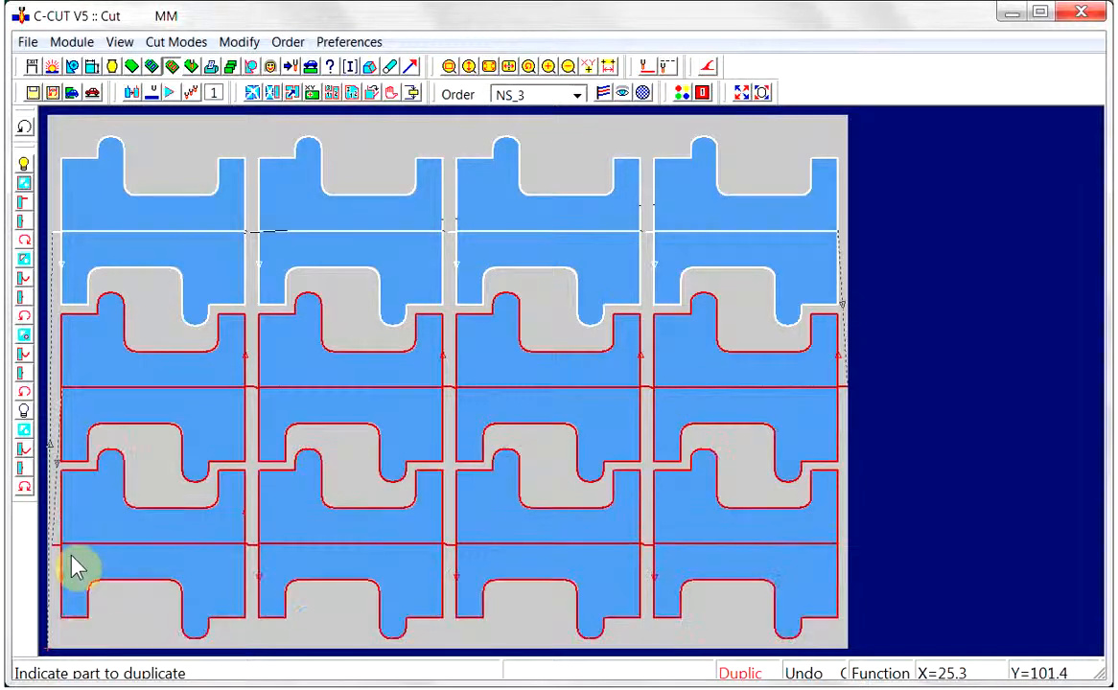
{"action": "left_click", "coordinate": [134, 95]}
{"action": "left_click", "coordinate": [559, 179]}
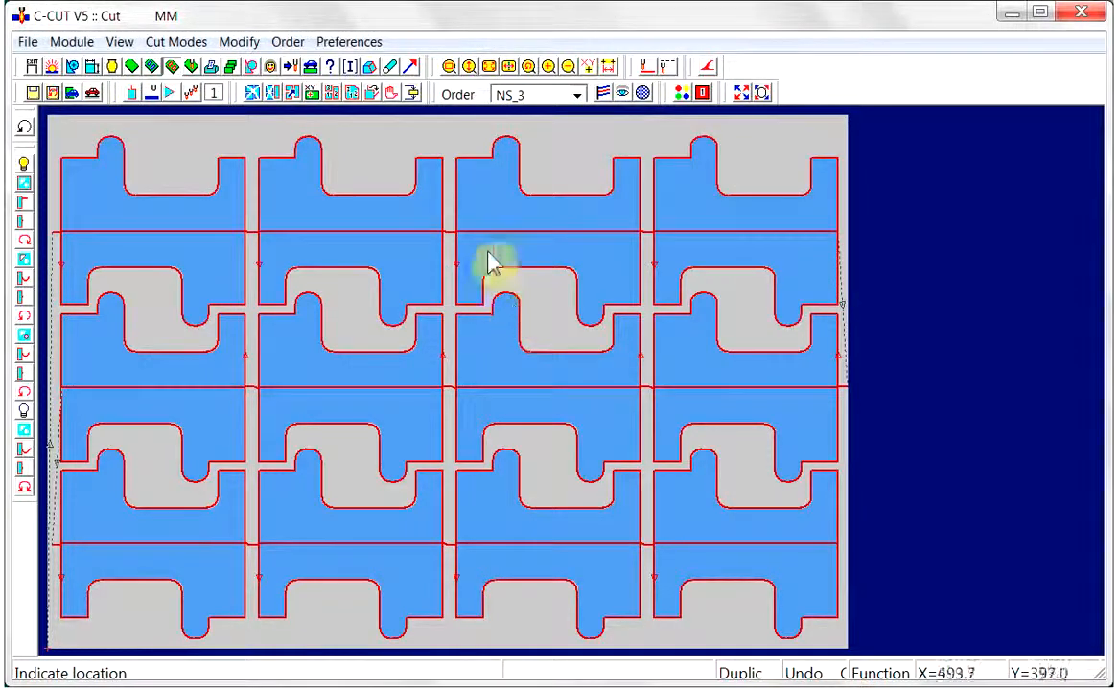
Play the cutting display of the re-duplicated rows at drawing speed 9
{"action": "left_click", "coordinate": [642, 93]}
{"action": "left_click", "coordinate": [680, 307]}
{"action": "left_click", "coordinate": [628, 437]}
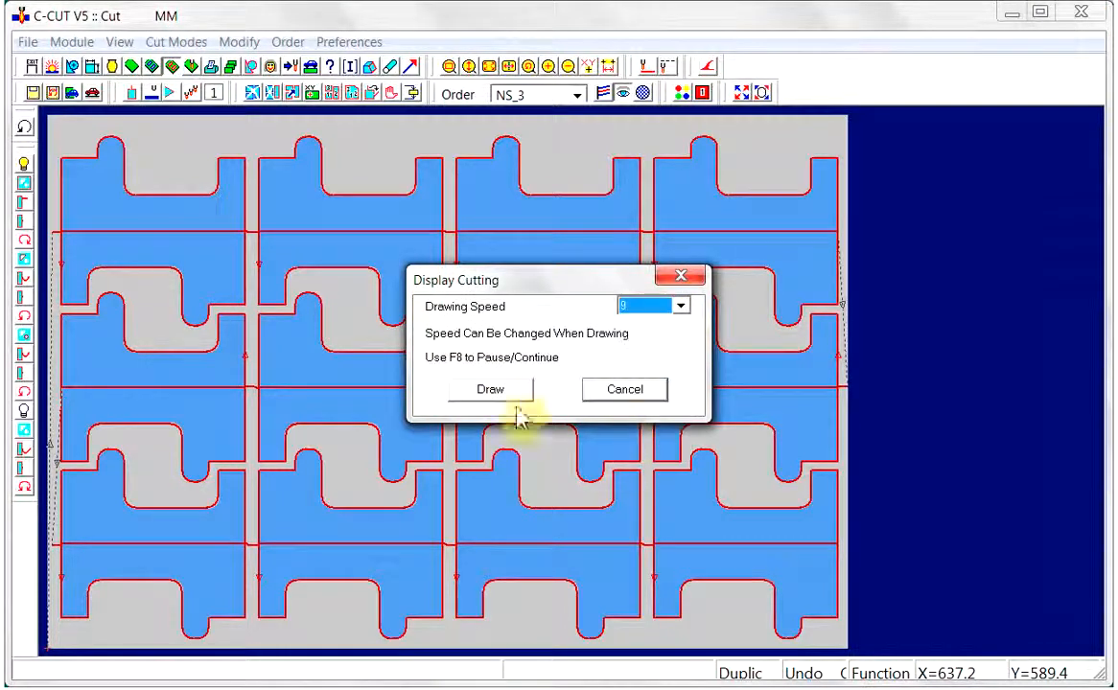
{"action": "left_click", "coordinate": [490, 391]}
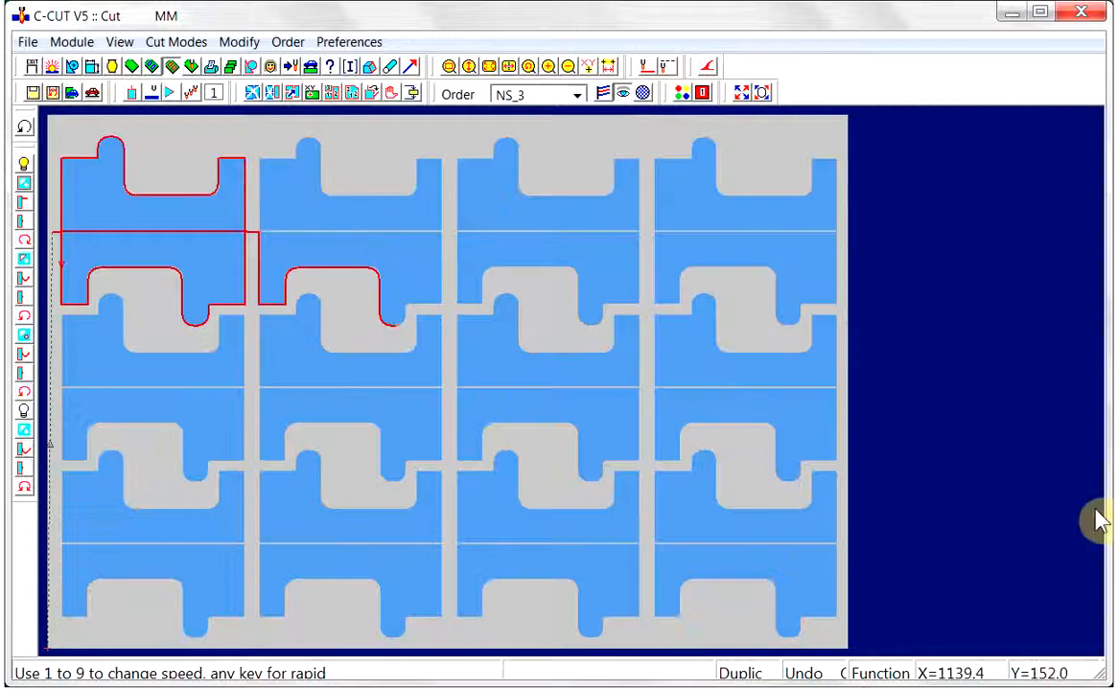